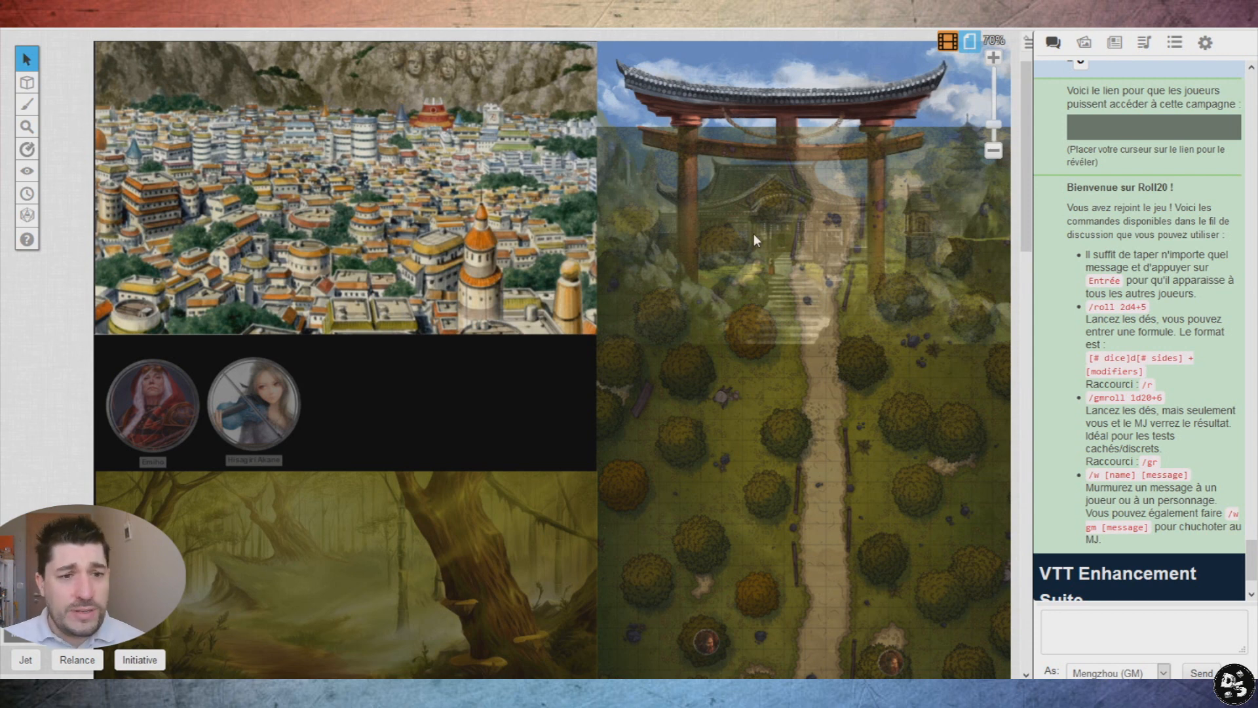
# - Look over the scene's maps, from the village and forest images down to the arena and the numbered card track
pyautogui.scroll(-8, 342, 376)
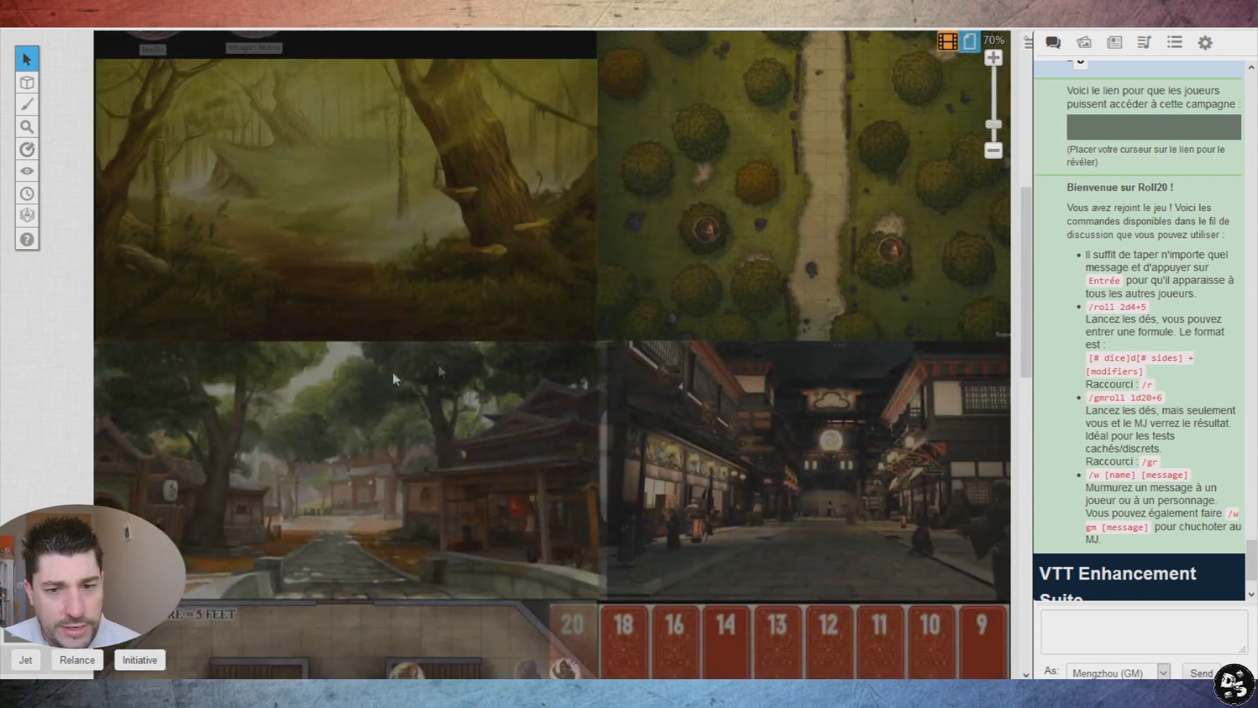
pyautogui.scroll(-7, 524, 352)
pyautogui.scroll(12, 502, 296)
pyautogui.scroll(4, 503, 308)
pyautogui.scroll(-1, 503, 308)
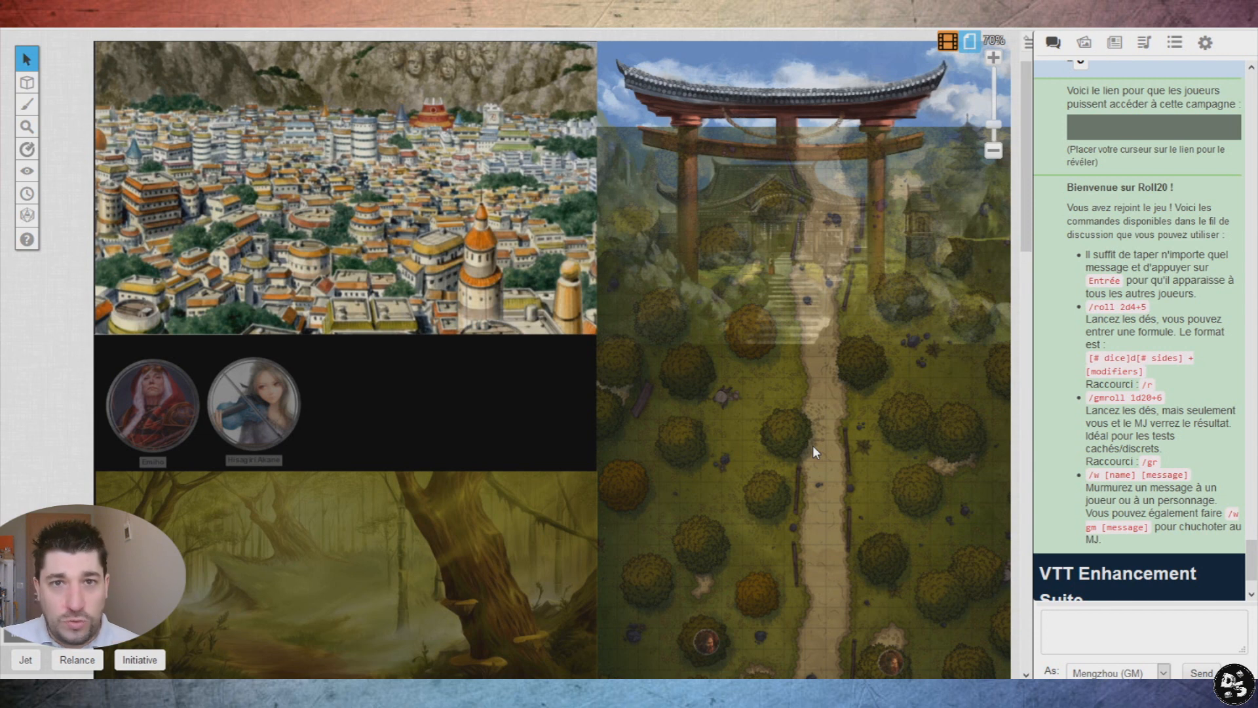
pyautogui.scroll(-3, 647, 375)
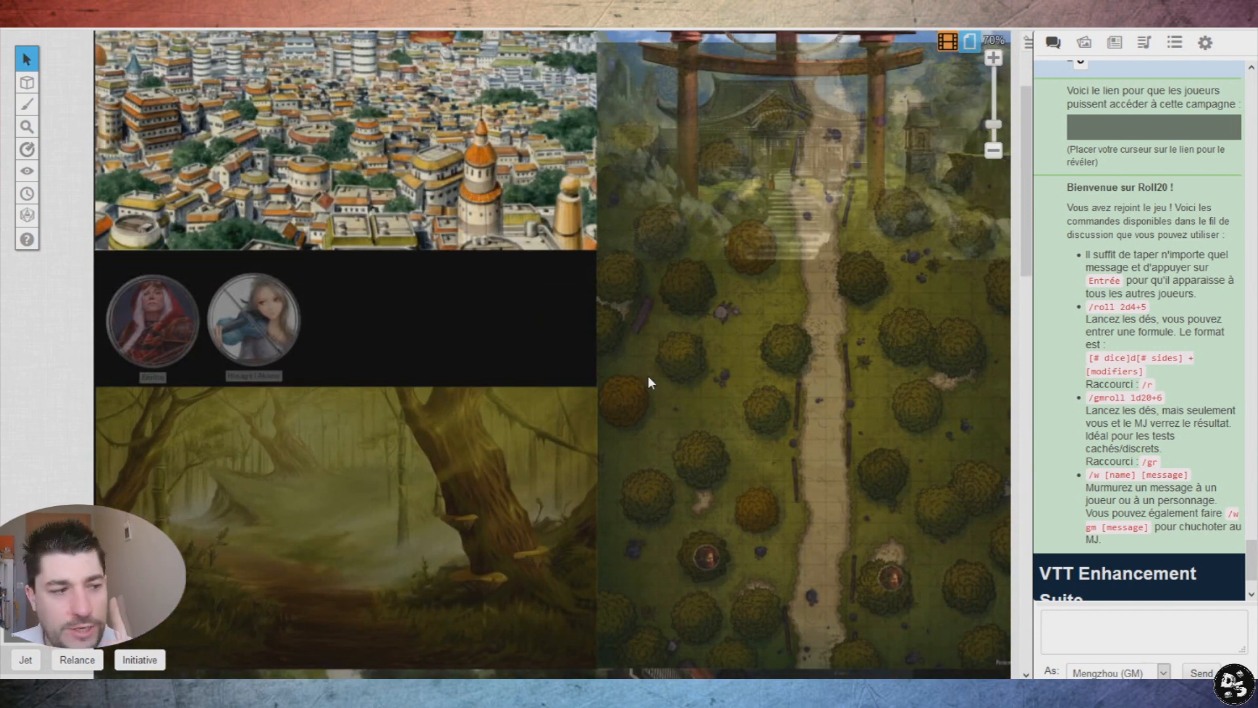
pyautogui.scroll(-15, 647, 375)
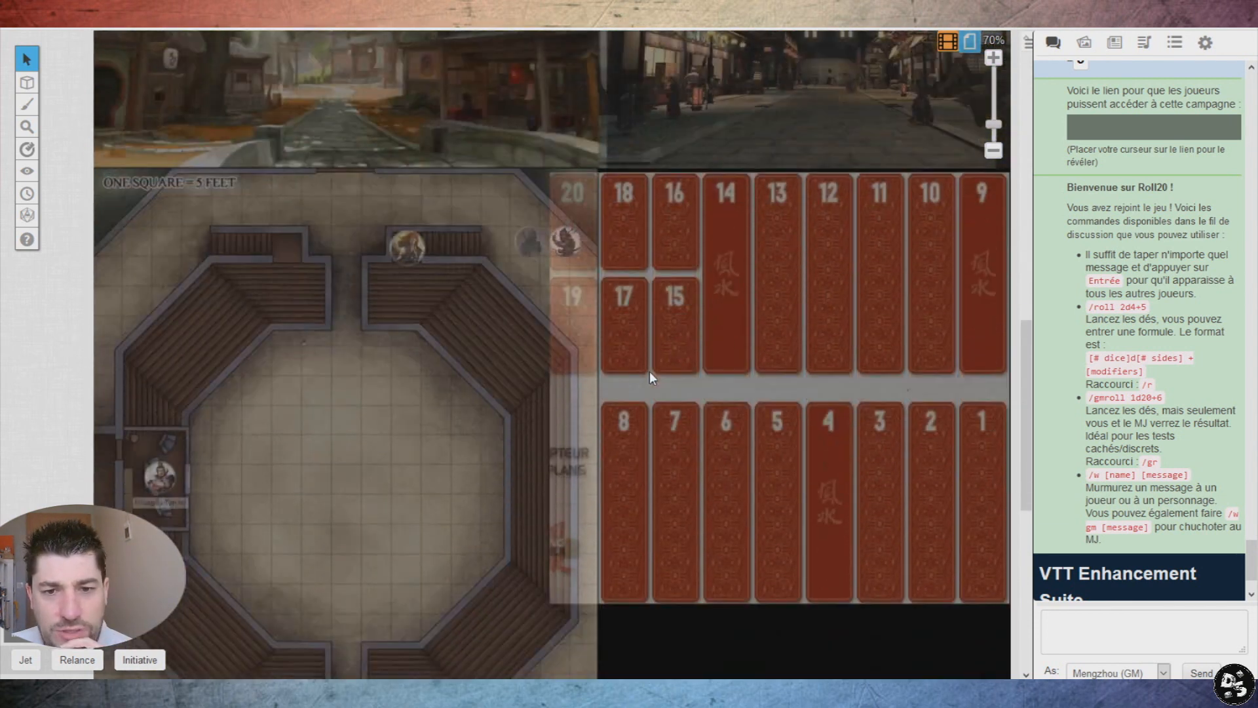
pyautogui.hscroll(3, 654, 674)
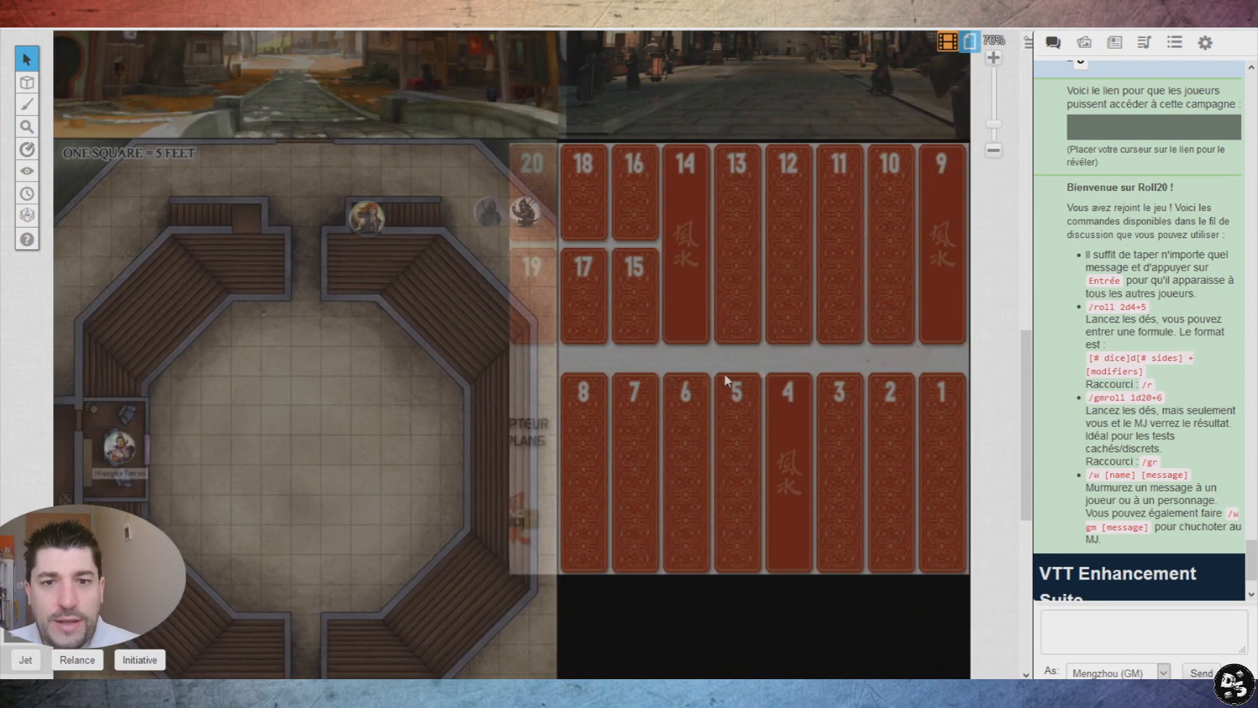
# - Switch to the GM info layer and move the numbered card track image to the token layer (Couche des Pions)
pyautogui.moveTo(27, 82)
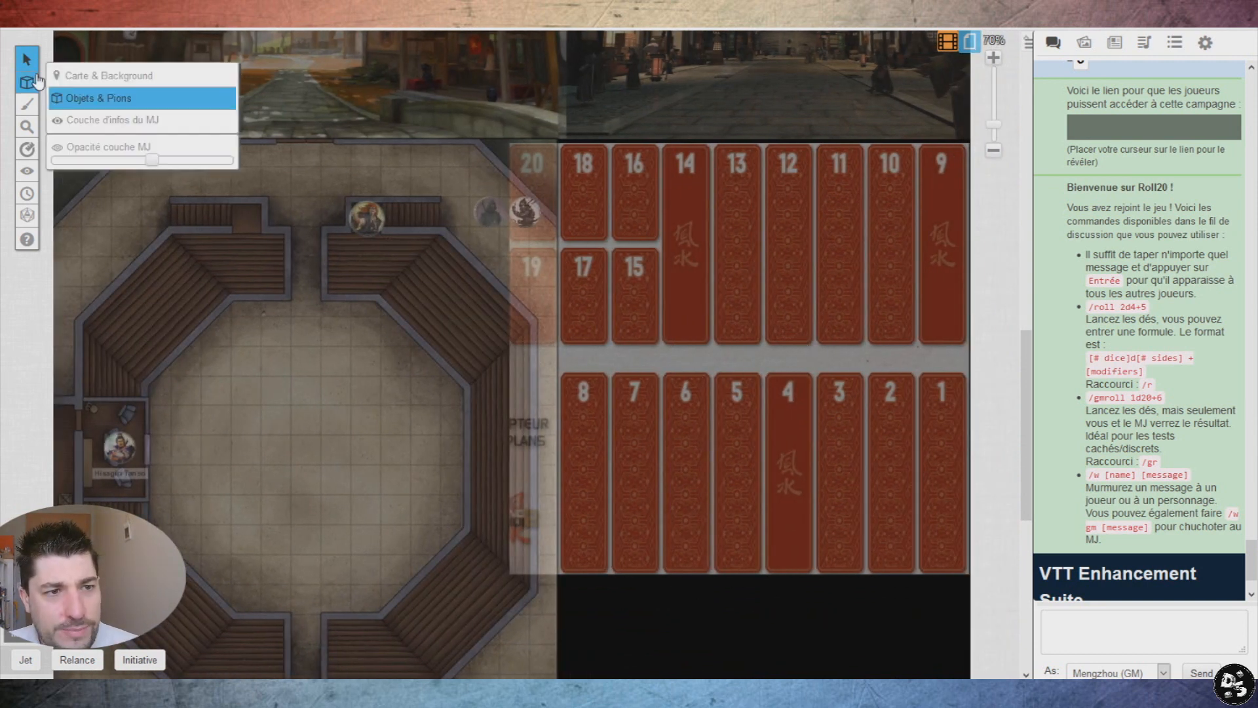
pyautogui.click(110, 136)
pyautogui.click(606, 227)
pyautogui.rightClick(607, 226)
pyautogui.moveTo(629, 218)
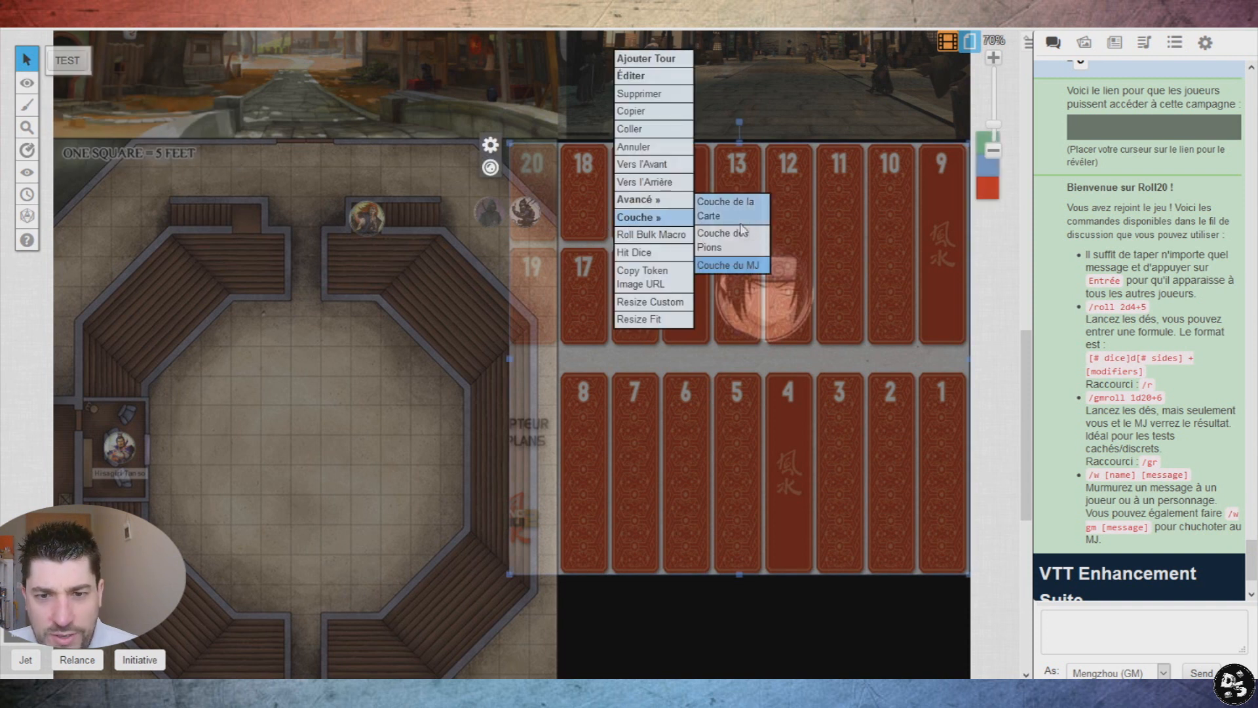
pyautogui.click(711, 247)
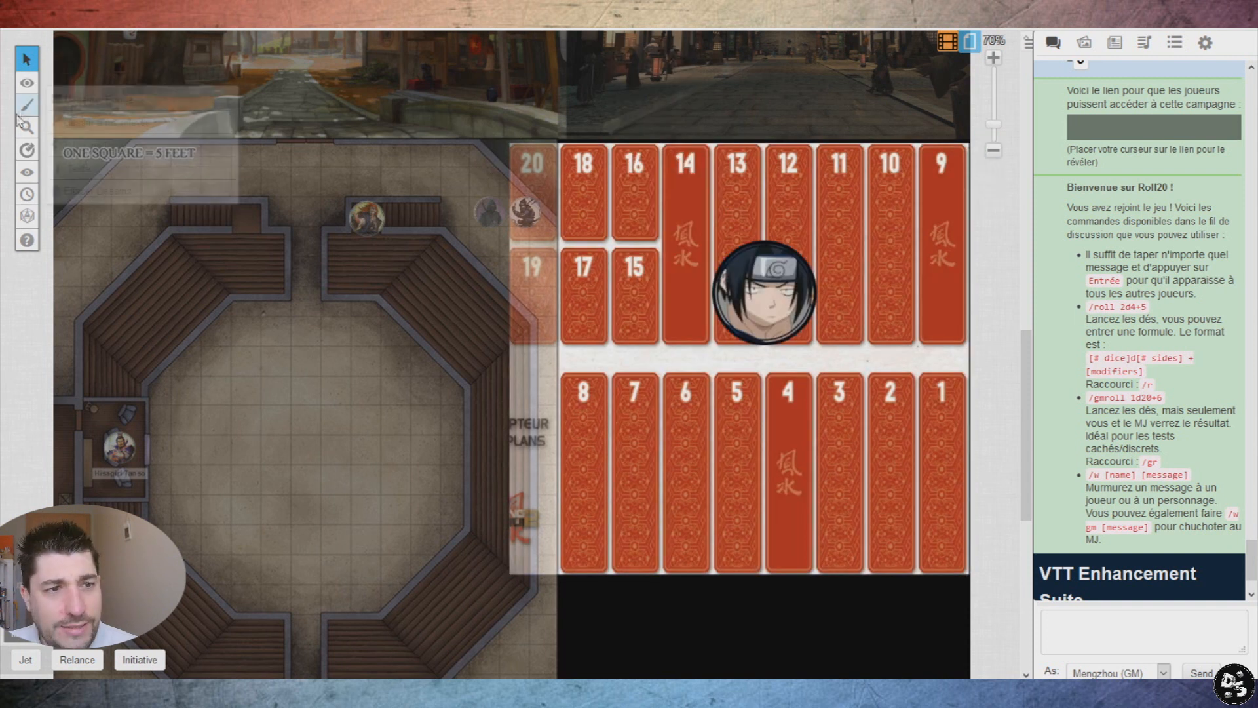
# - Switch to the Objets & Pions layer, shrink the Sasuke token to about one card's width and delete it
pyautogui.moveTo(27, 83)
pyautogui.click(99, 92)
pyautogui.click(819, 241)
pyautogui.moveTo(819, 241); pyautogui.dragTo(745, 300)
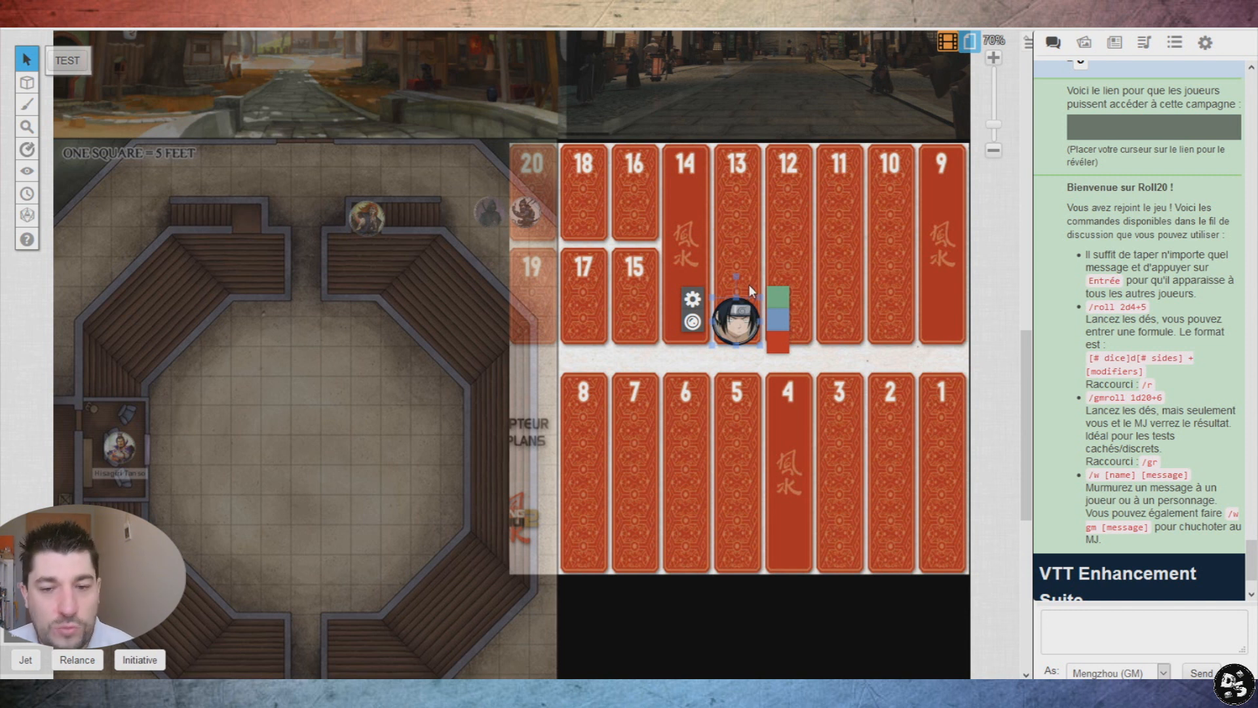
pyautogui.press('Delete')
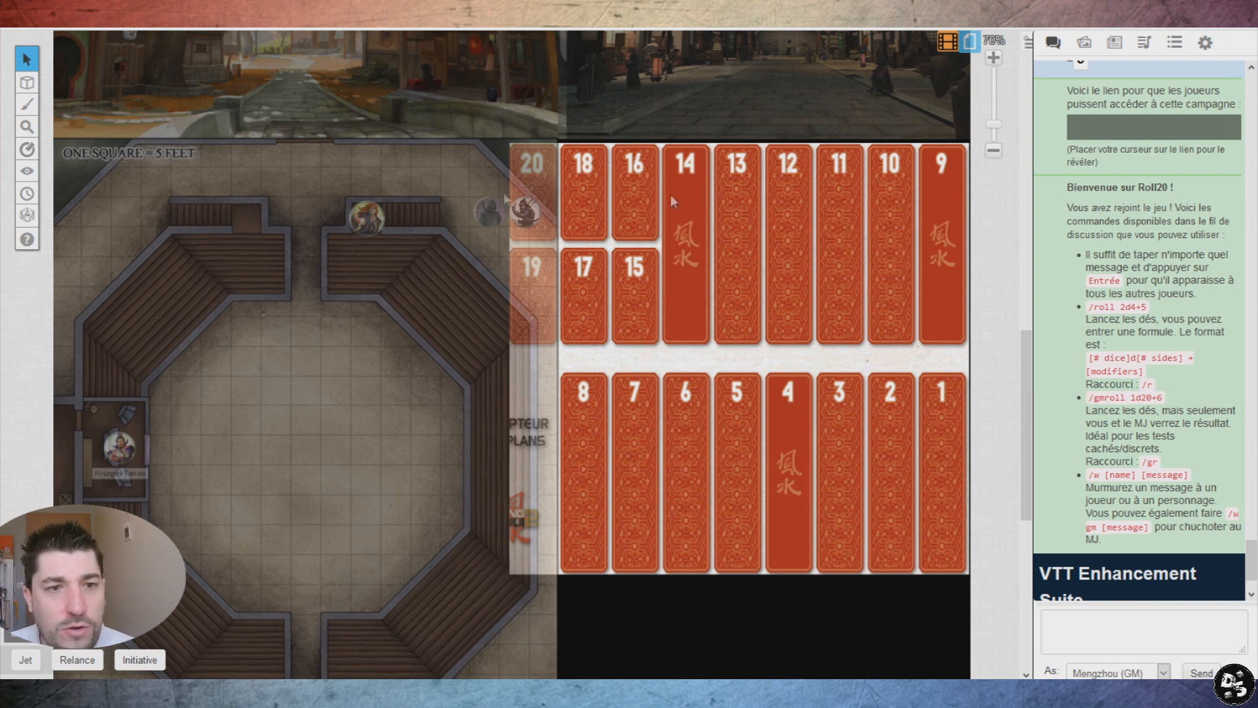
# - Place Hinata and Sasuke tokens from the image library on cards 1, 2, 4, 9 and 10 of the track
pyautogui.click(1116, 44)
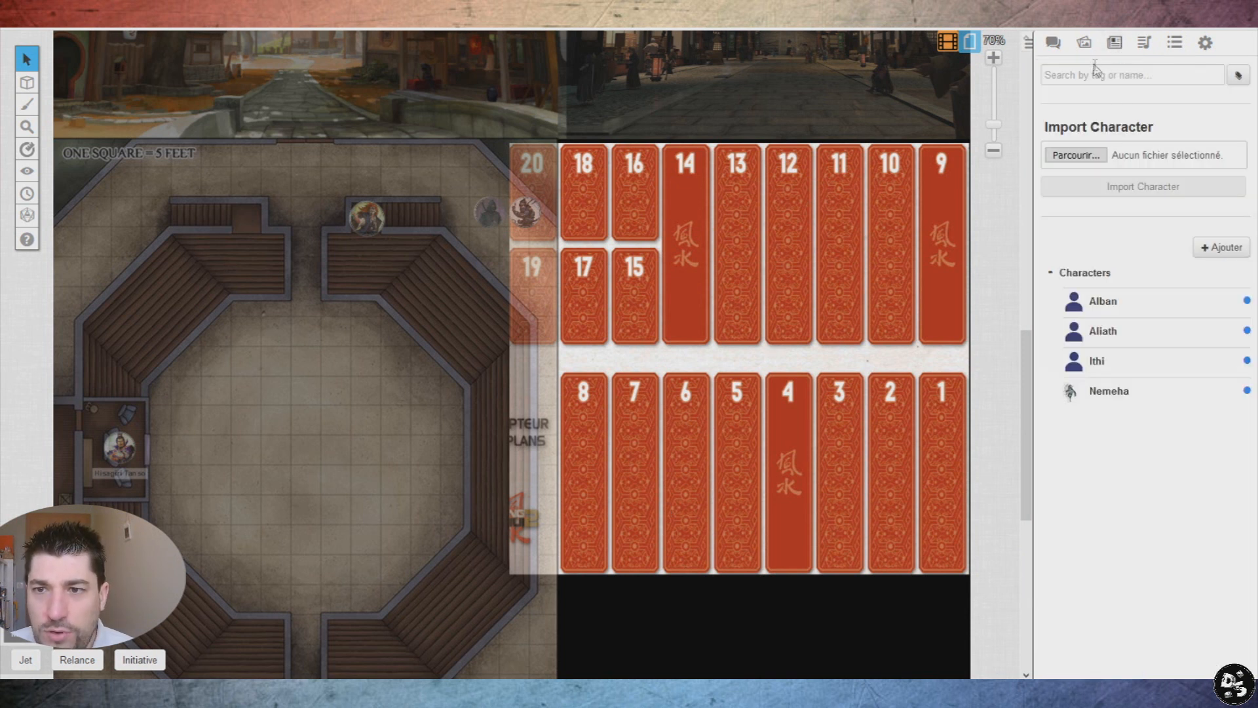
pyautogui.click(1084, 44)
pyautogui.click(951, 435)
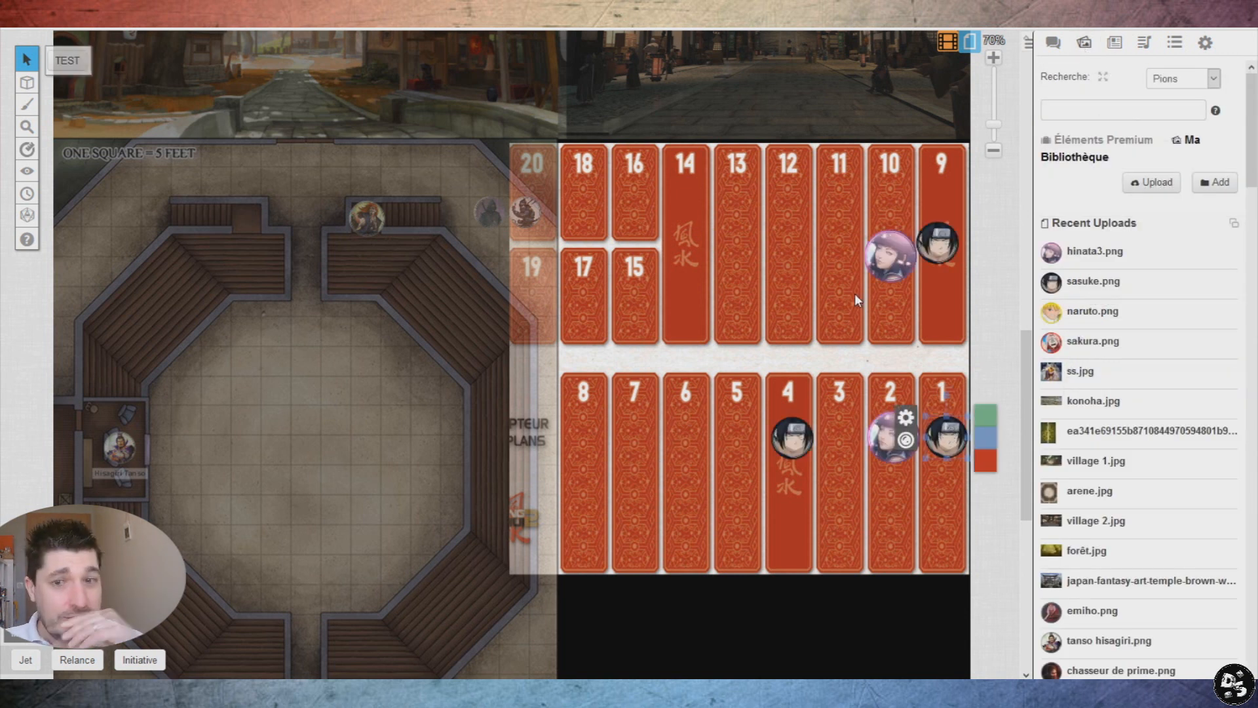
pyautogui.click(855, 298)
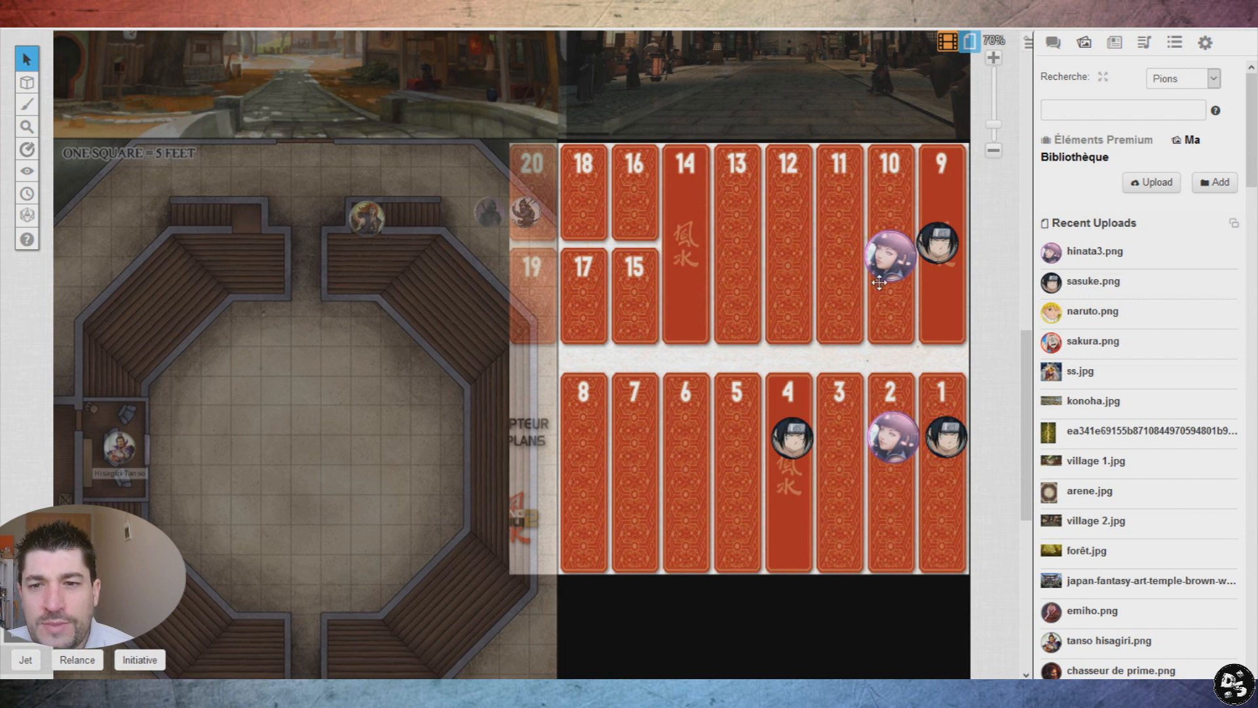
pyautogui.click(941, 243)
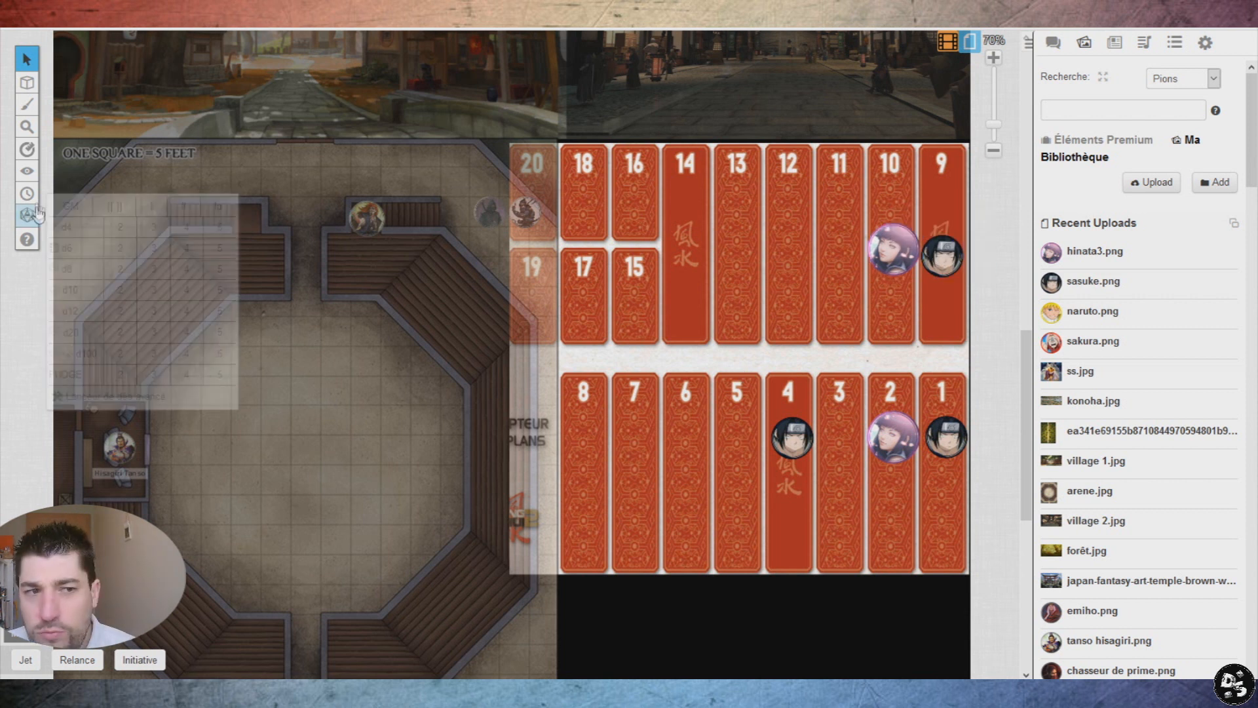
# - Open the turn order window and delete all the Hinata and Sasuke tokens from the numbered card track
pyautogui.click(27, 150)
pyautogui.click(27, 193)
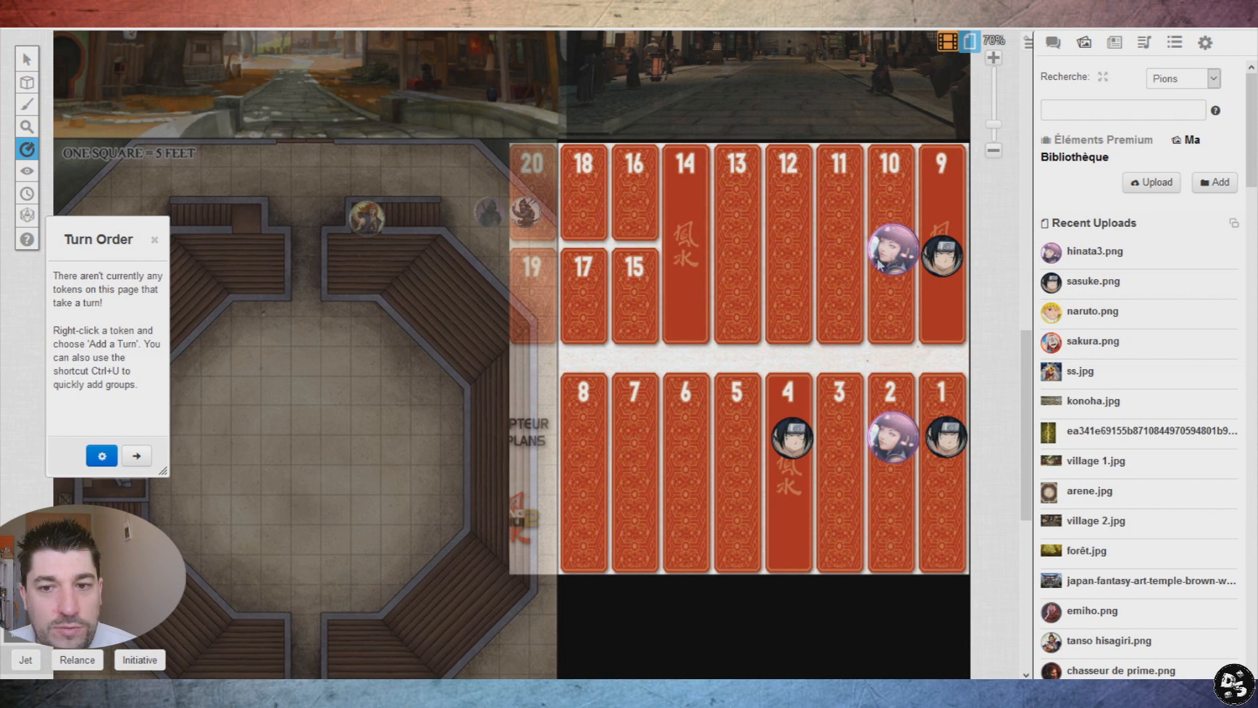
pyautogui.click(26, 59)
pyautogui.moveTo(723, 219); pyautogui.dragTo(970, 473)
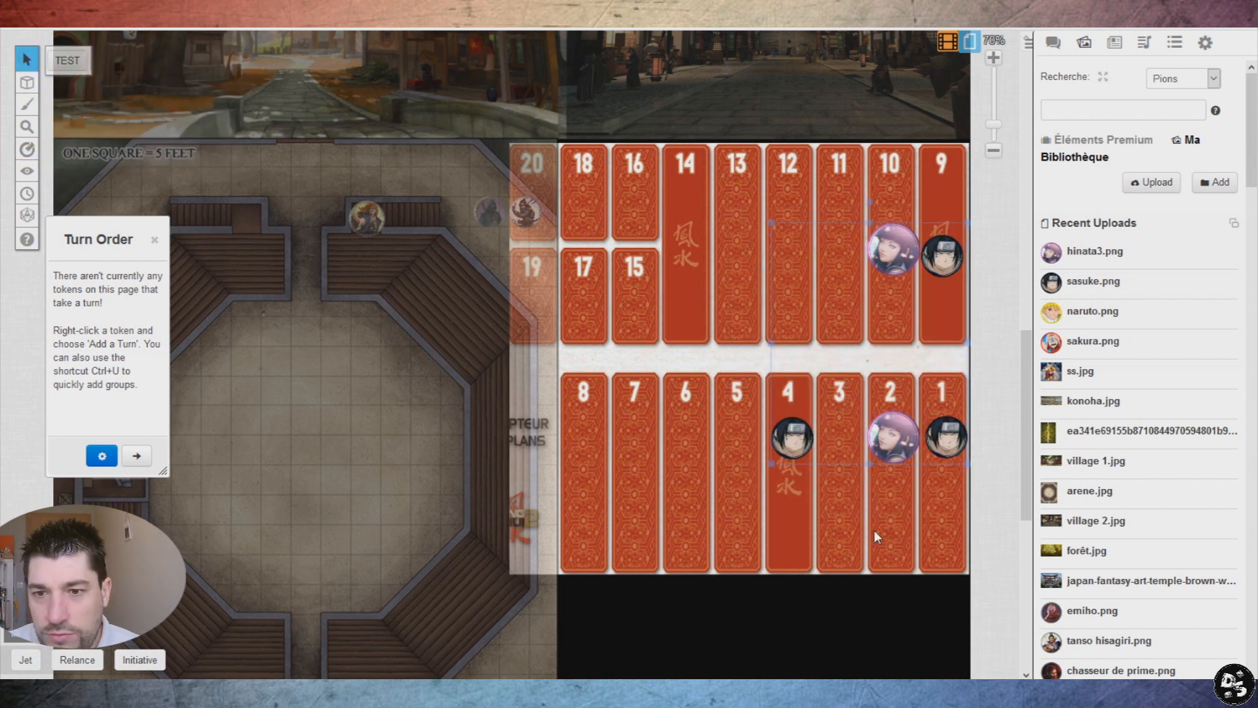
pyautogui.press('Delete')
pyautogui.moveTo(1091, 252)
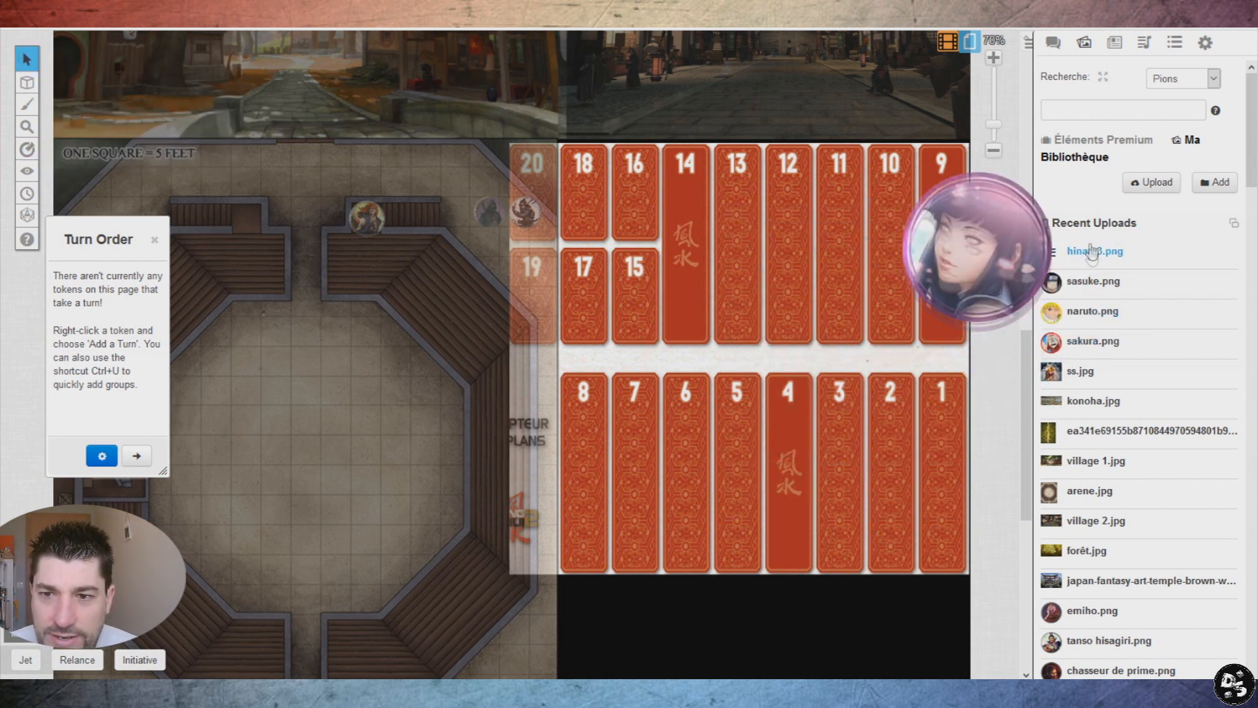
pyautogui.moveTo(1101, 305)
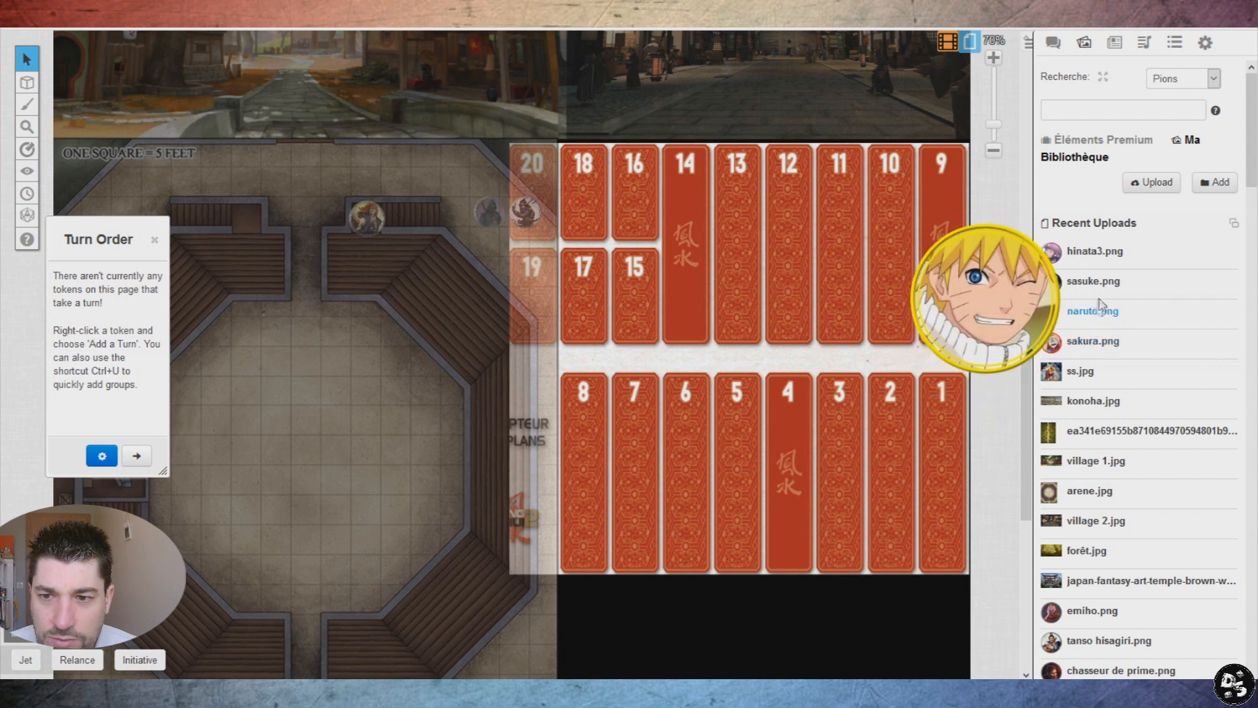
pyautogui.click(1050, 46)
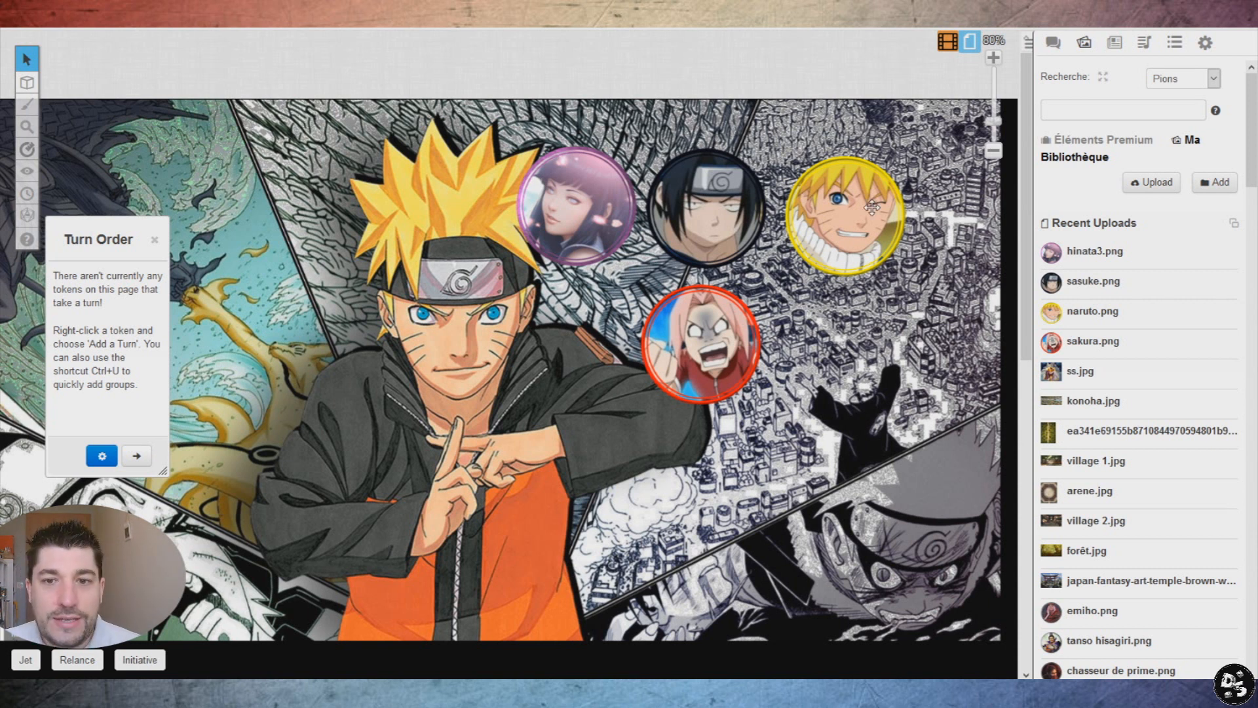
# - Select the Hinata token on the Naruto page and cycle the selection to the Naruto token
pyautogui.click(612, 217)
pyautogui.press('Tab')
pyautogui.press('Tab')
pyautogui.press('Tab')
pyautogui.press('Tab')
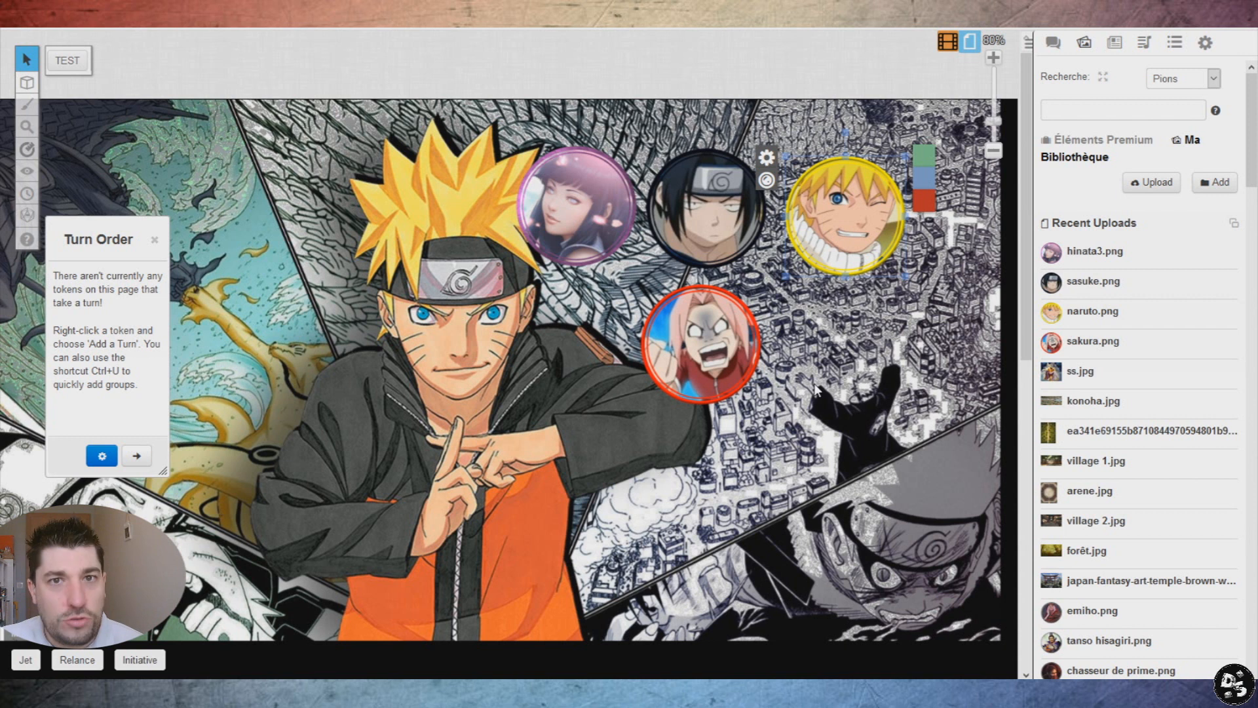
# - Add a new rollable table in the campaign's collections and name it D10
pyautogui.click(1114, 42)
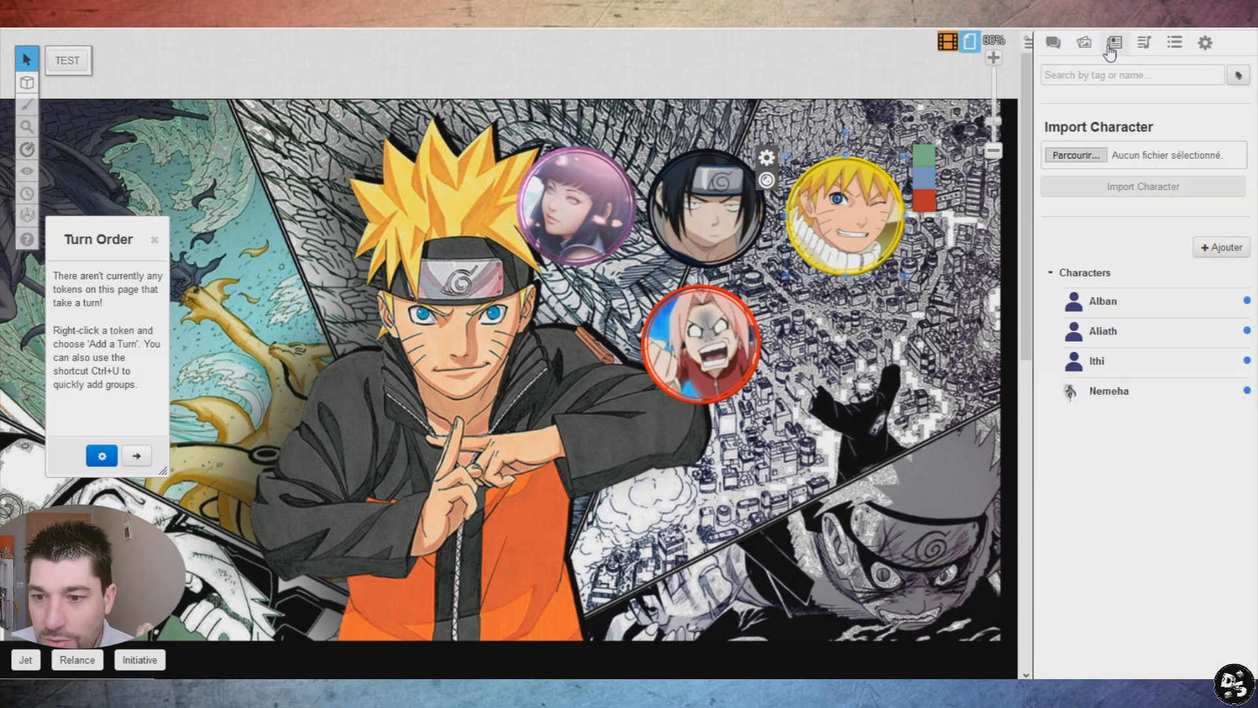
pyautogui.click(1144, 43)
pyautogui.click(1174, 42)
pyautogui.scroll(-5, 1216, 449)
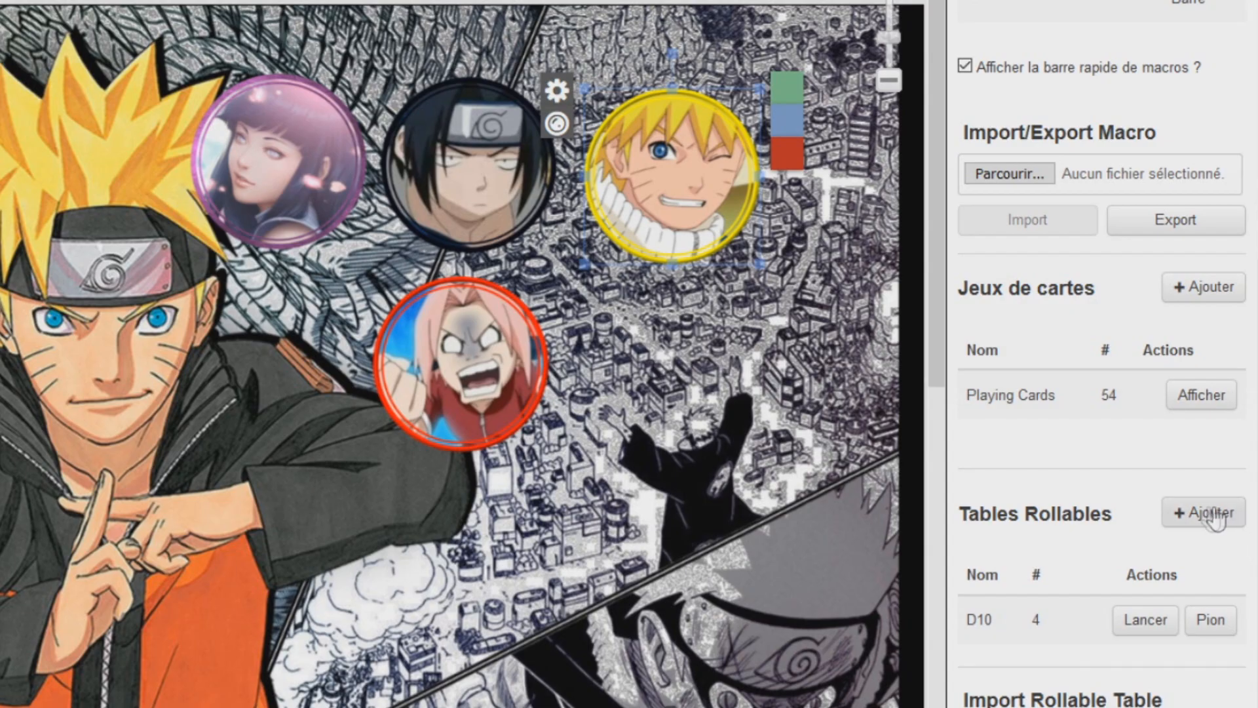
pyautogui.click(1206, 443)
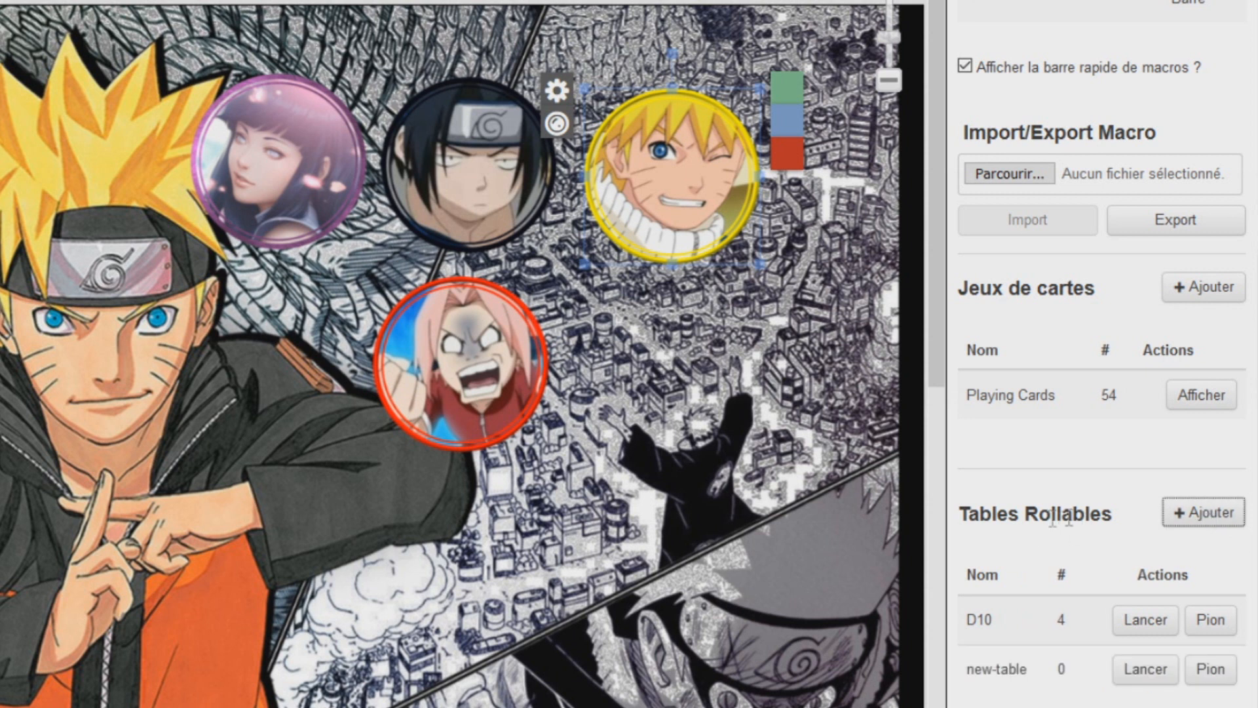
pyautogui.click(1033, 675)
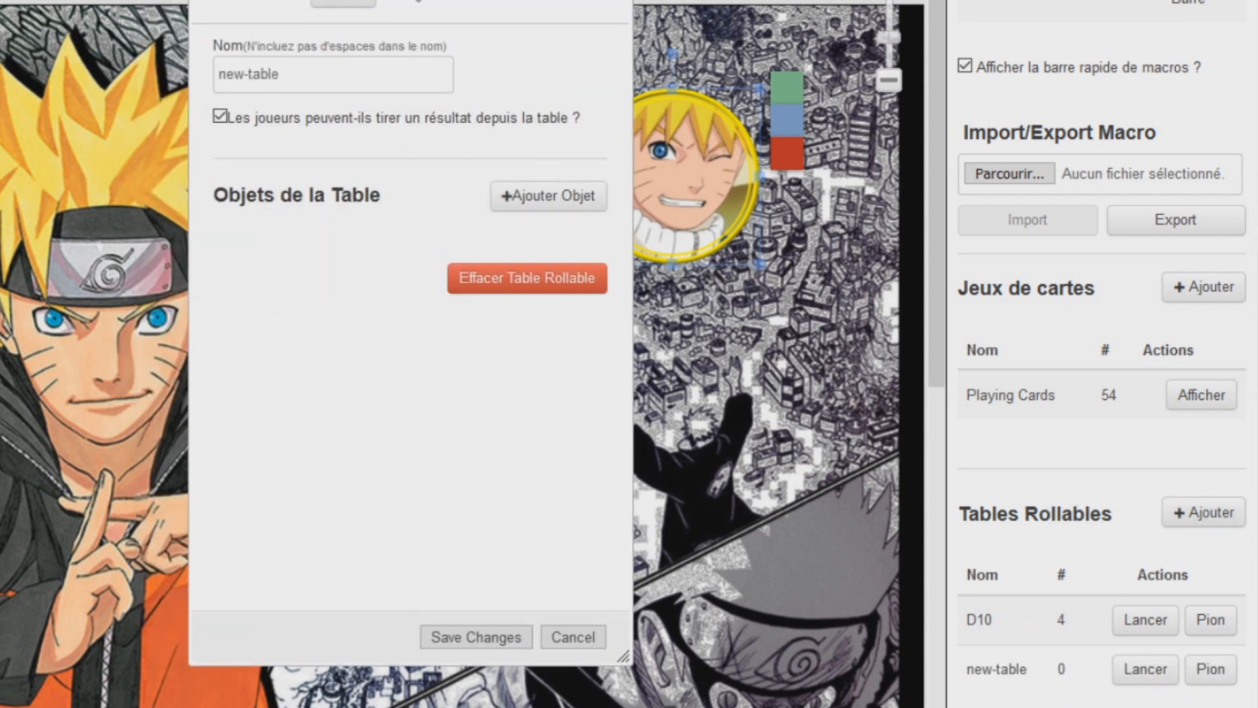
pyautogui.moveTo(310, 73); pyautogui.dragTo(194, 74)
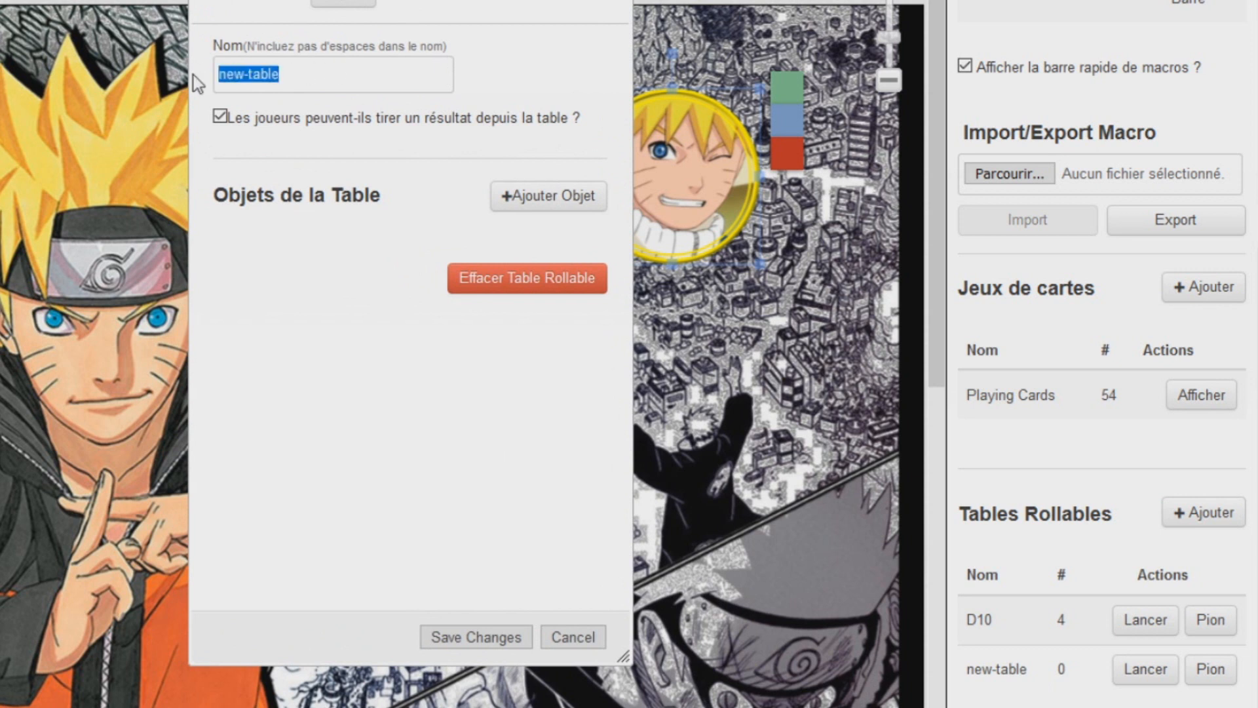
pyautogui.write('D10')
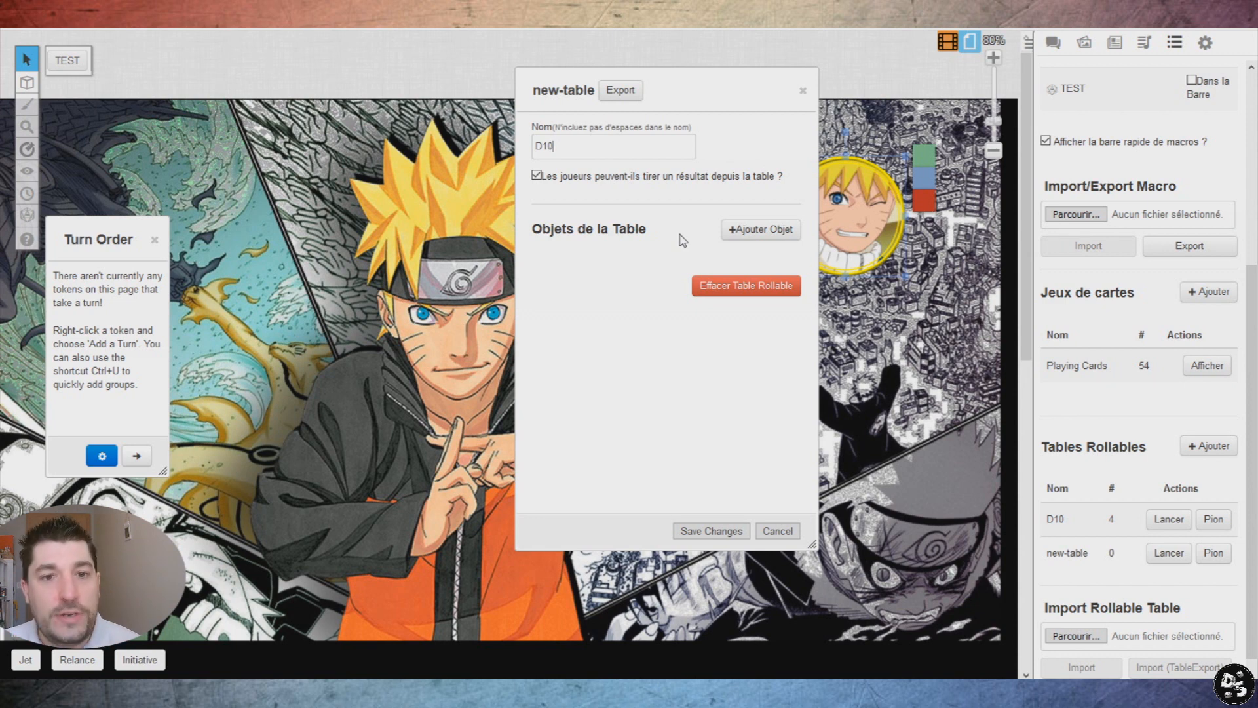
# - Add two items named +2 and +1 to the D10 table and save each one
pyautogui.click(754, 230)
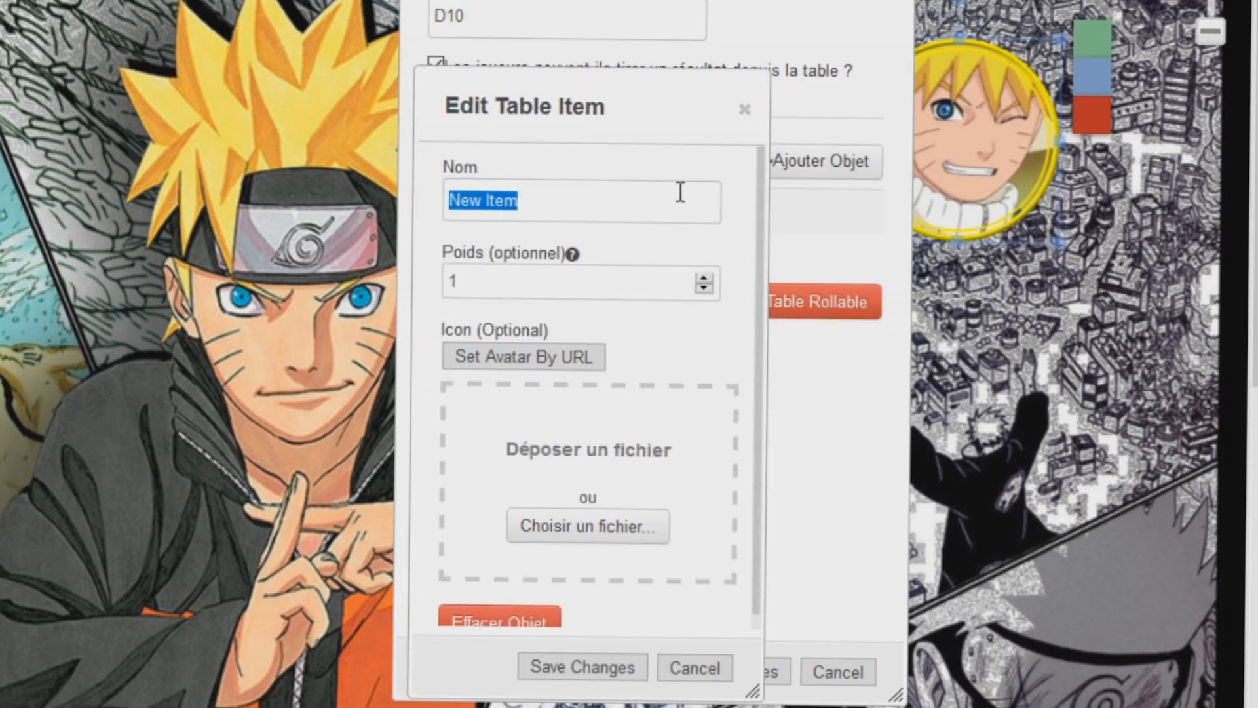
pyautogui.write('+2')
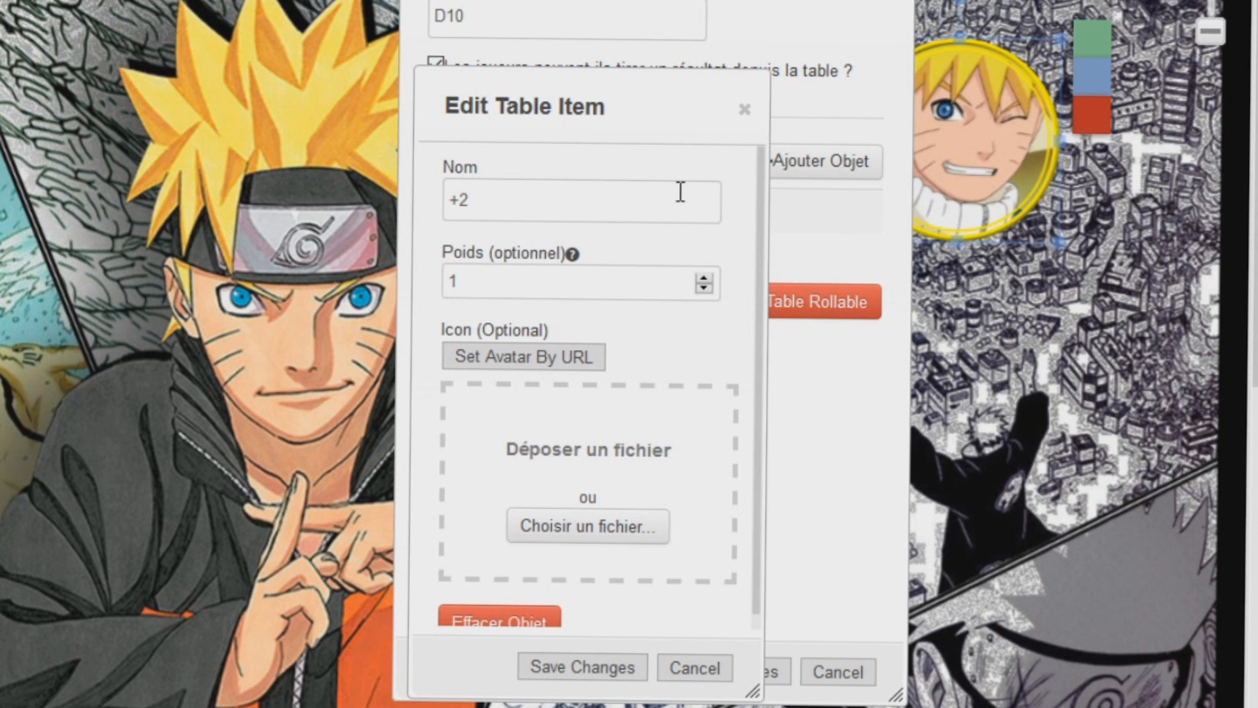
pyautogui.click(609, 667)
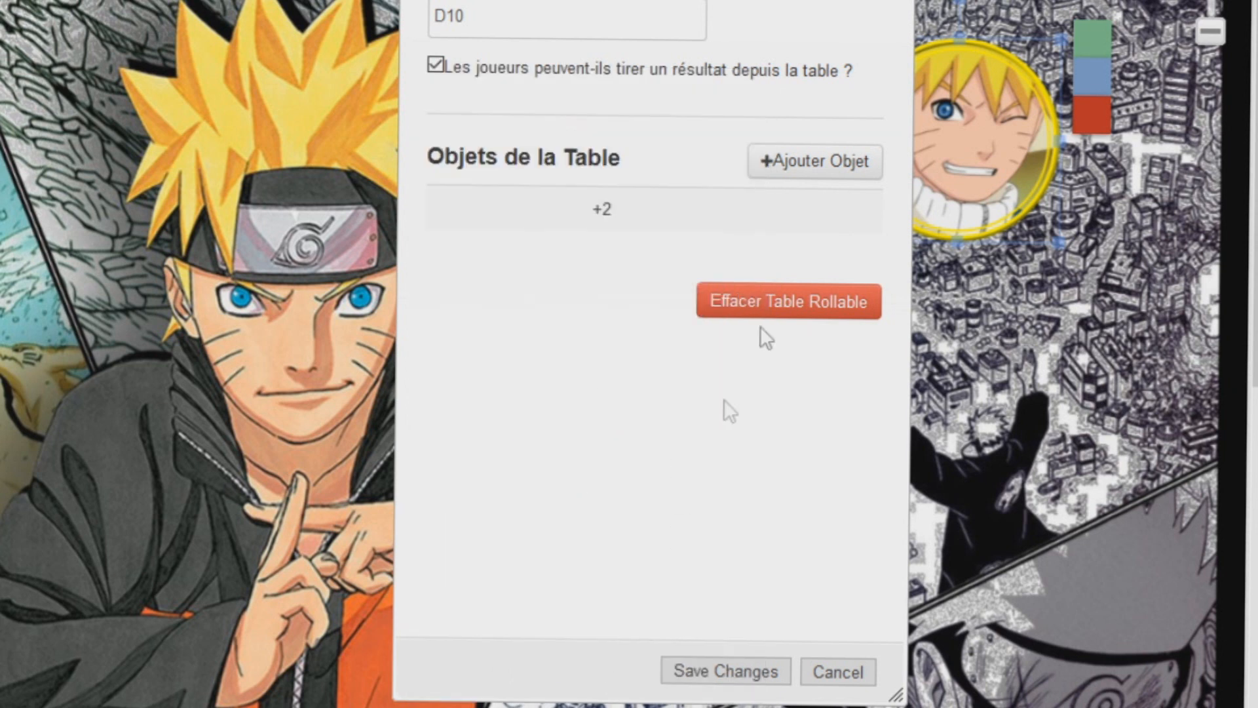
pyautogui.click(821, 169)
pyautogui.write('1')
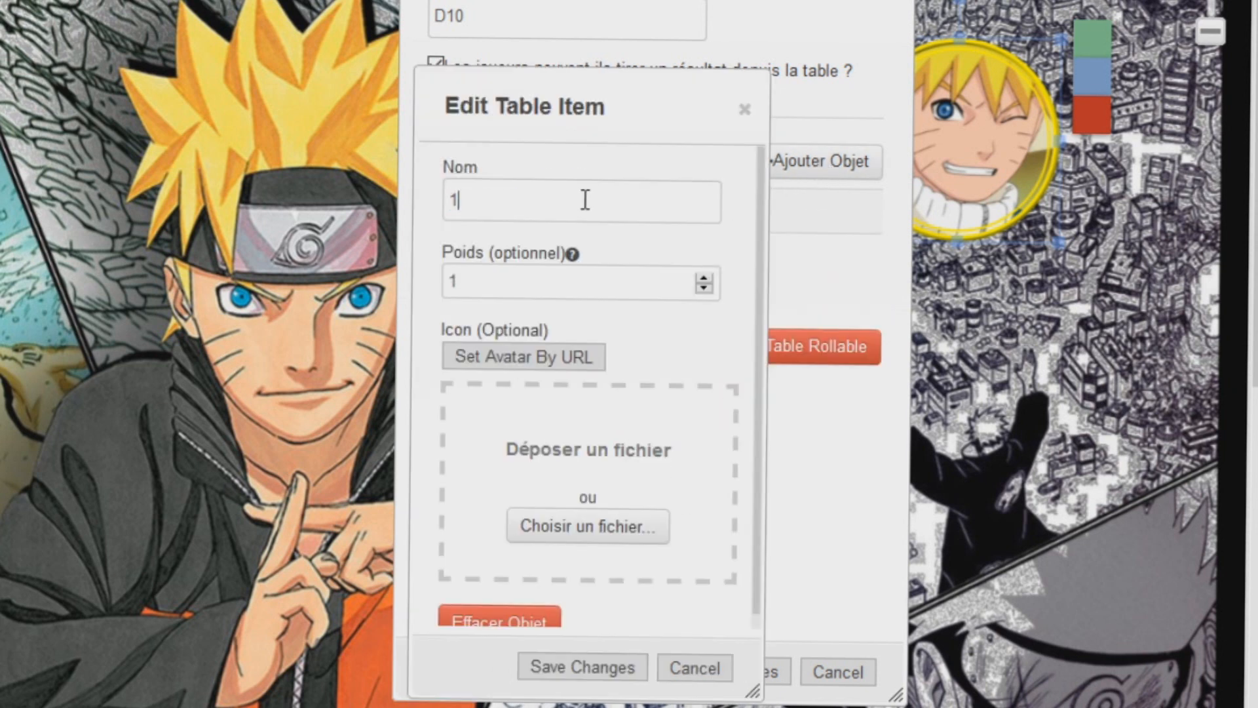
pyautogui.press('BackSpace')
pyautogui.write('+1')
pyautogui.click(605, 664)
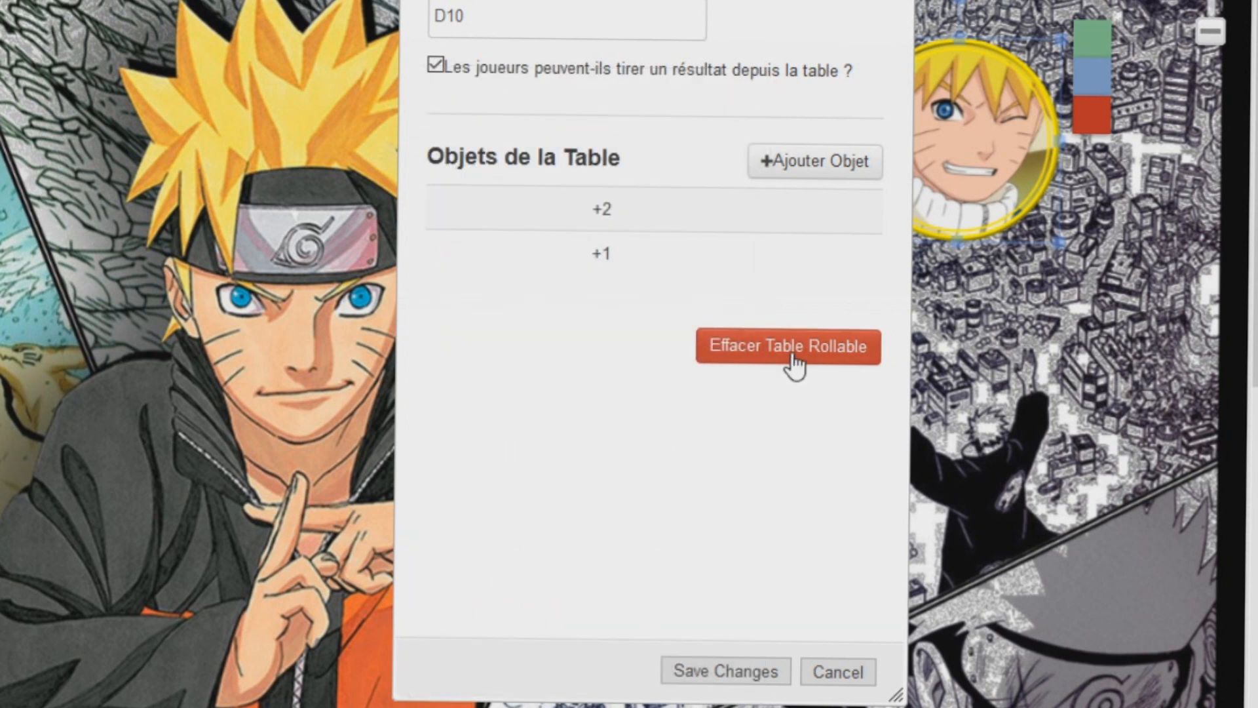
# - Add two more items named 0 and -1 to the D10 table and save each one
pyautogui.click(823, 170)
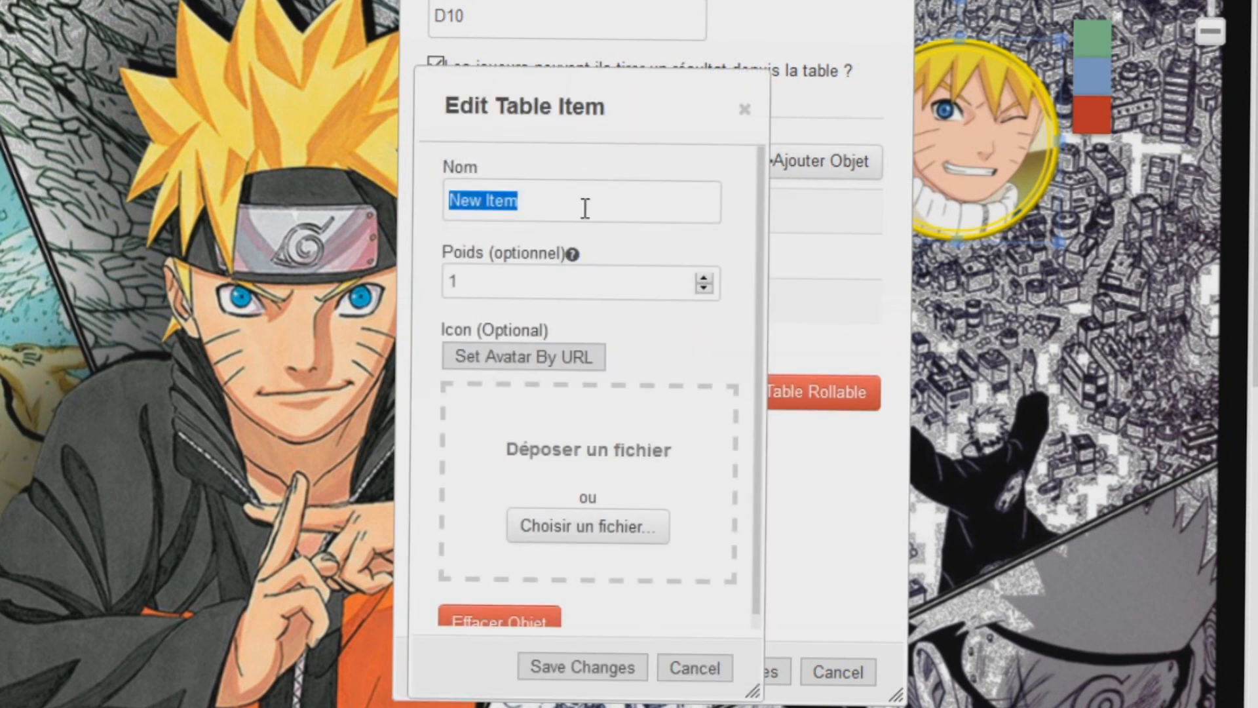
pyautogui.write('0')
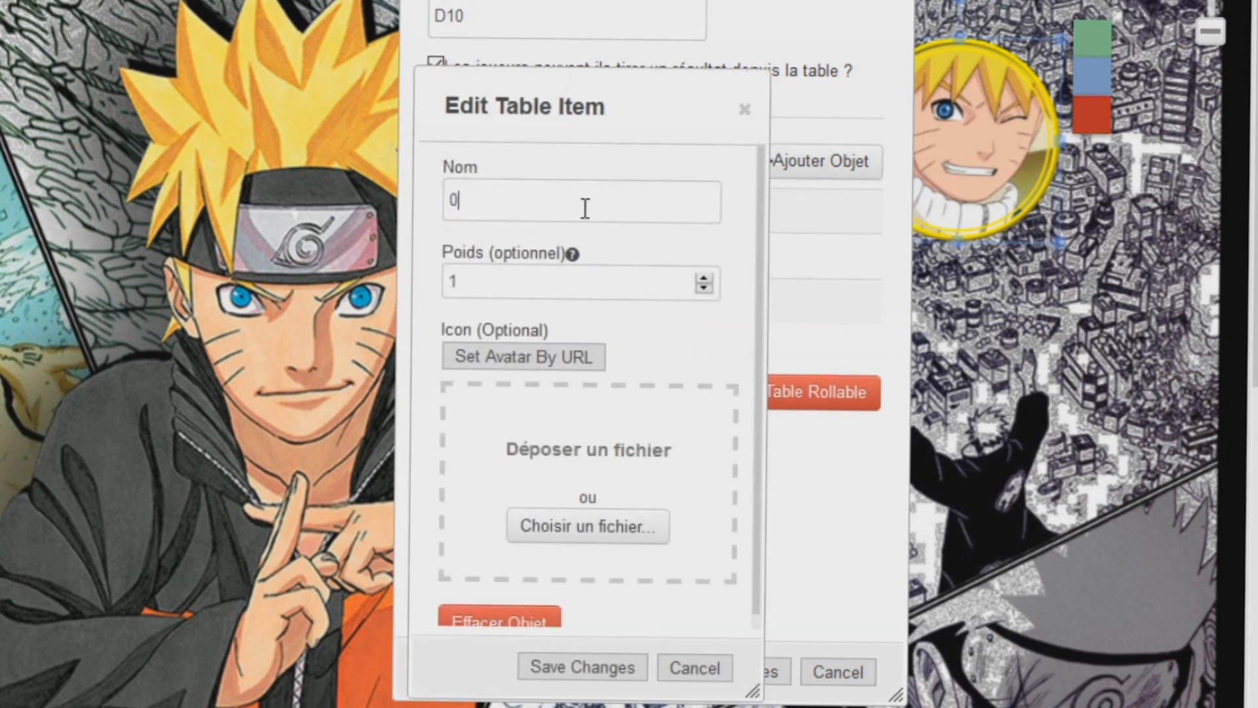
pyautogui.click(547, 667)
pyautogui.click(815, 161)
pyautogui.write('-1')
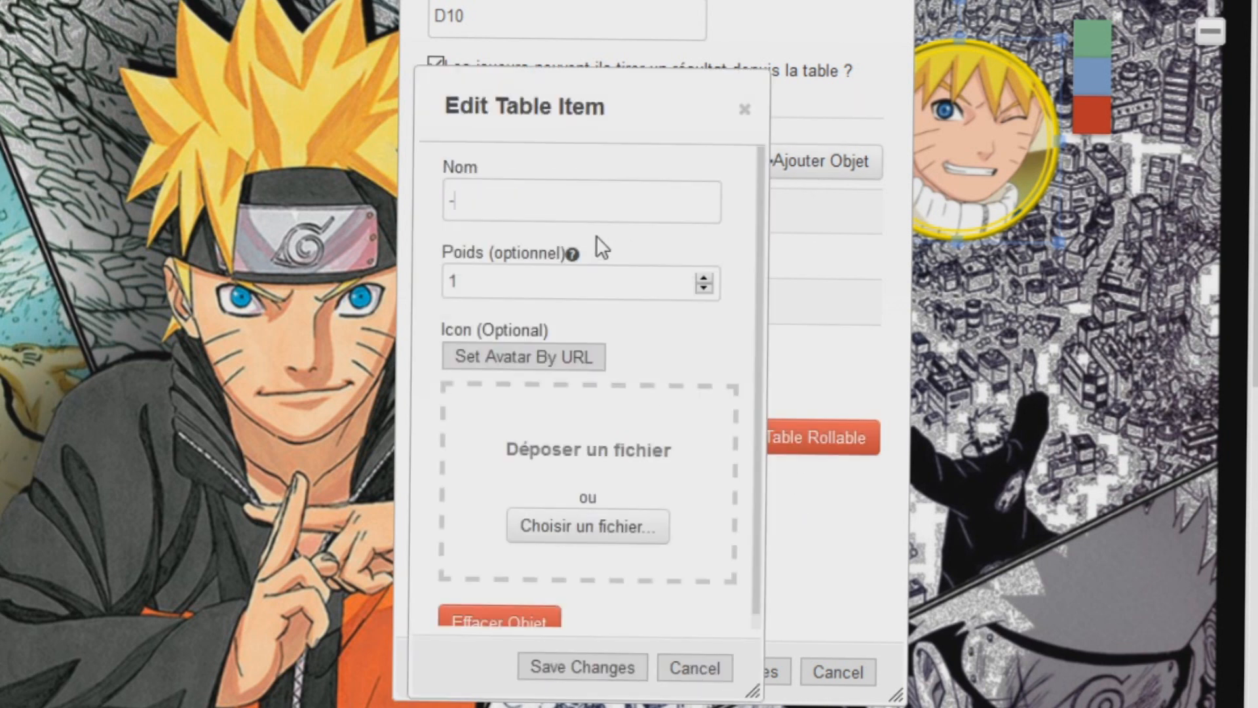
pyautogui.click(581, 667)
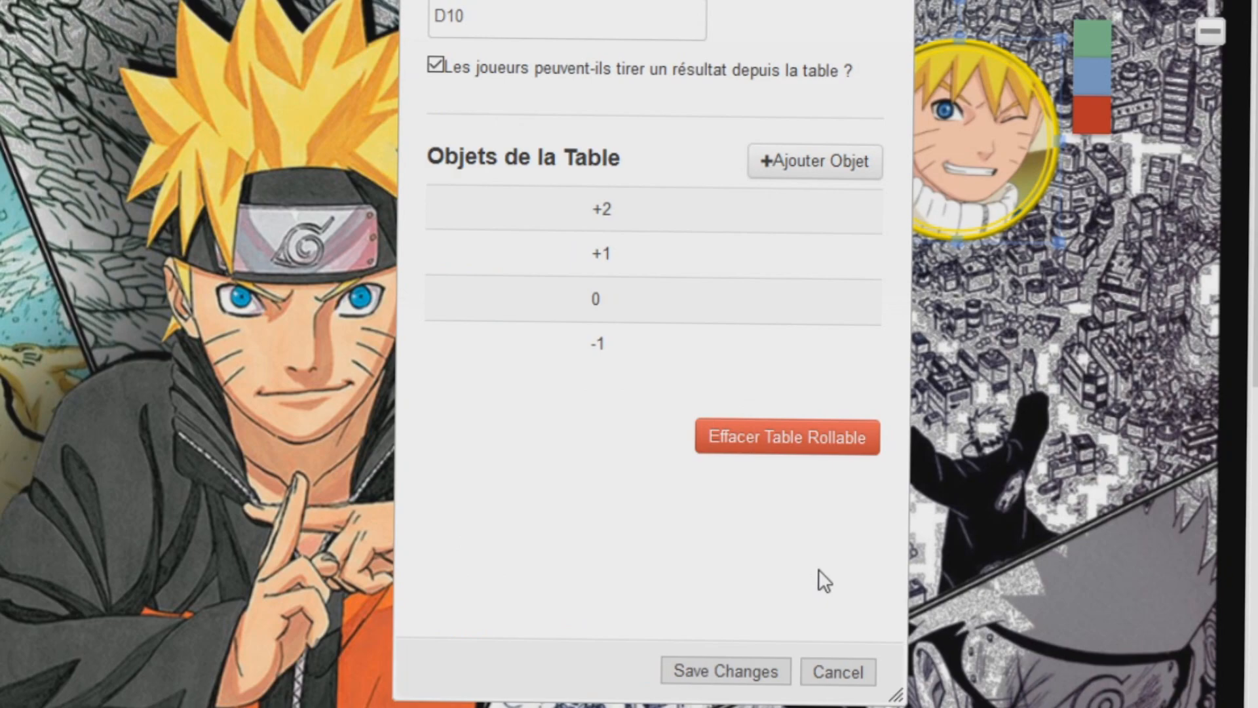
# - Rename the table items +2 and +1 to 2 and 1, saving each one
pyautogui.click(655, 207)
pyautogui.moveTo(561, 227); pyautogui.dragTo(526, 233)
pyautogui.write('2')
pyautogui.click(626, 529)
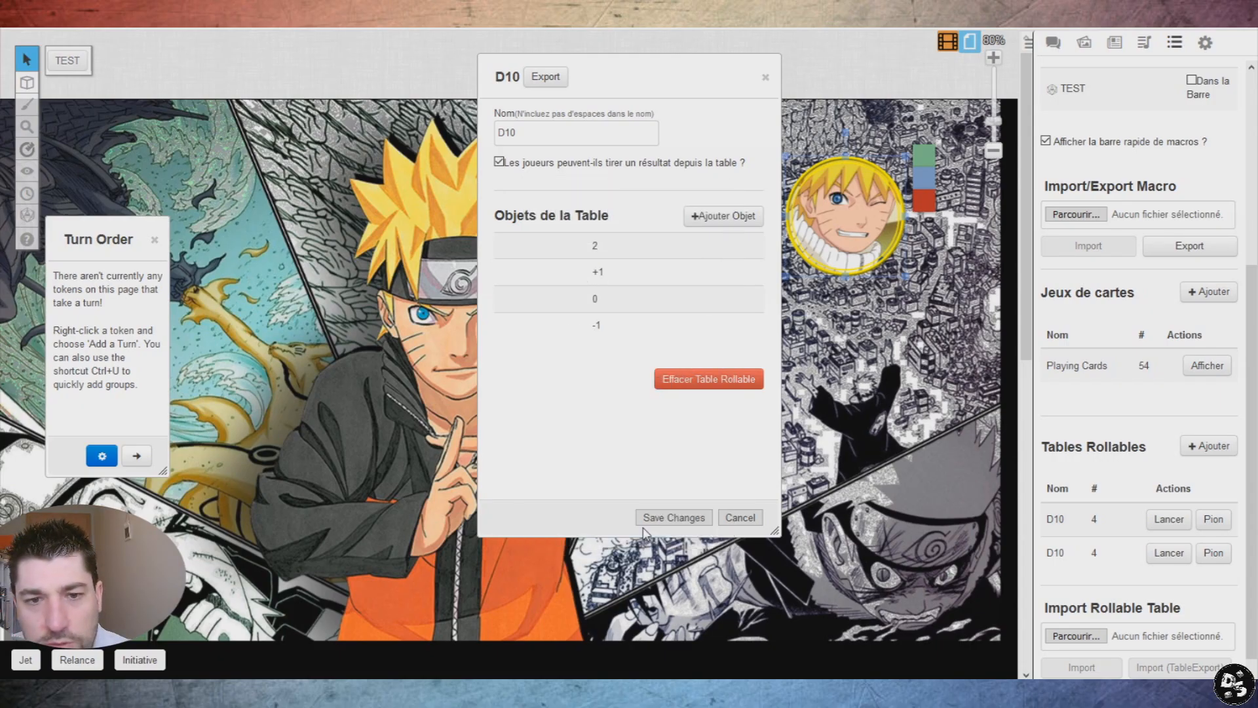
pyautogui.click(629, 282)
pyautogui.moveTo(581, 255); pyautogui.dragTo(546, 254)
pyautogui.write('1')
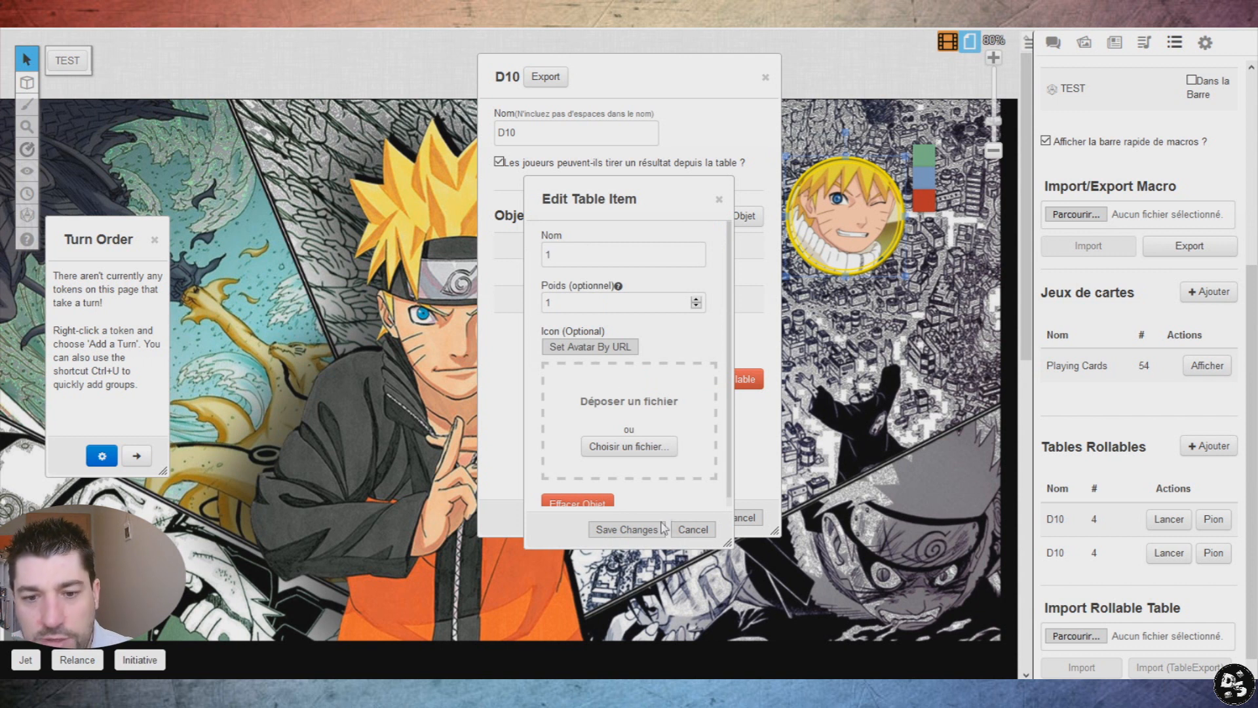
pyautogui.click(657, 529)
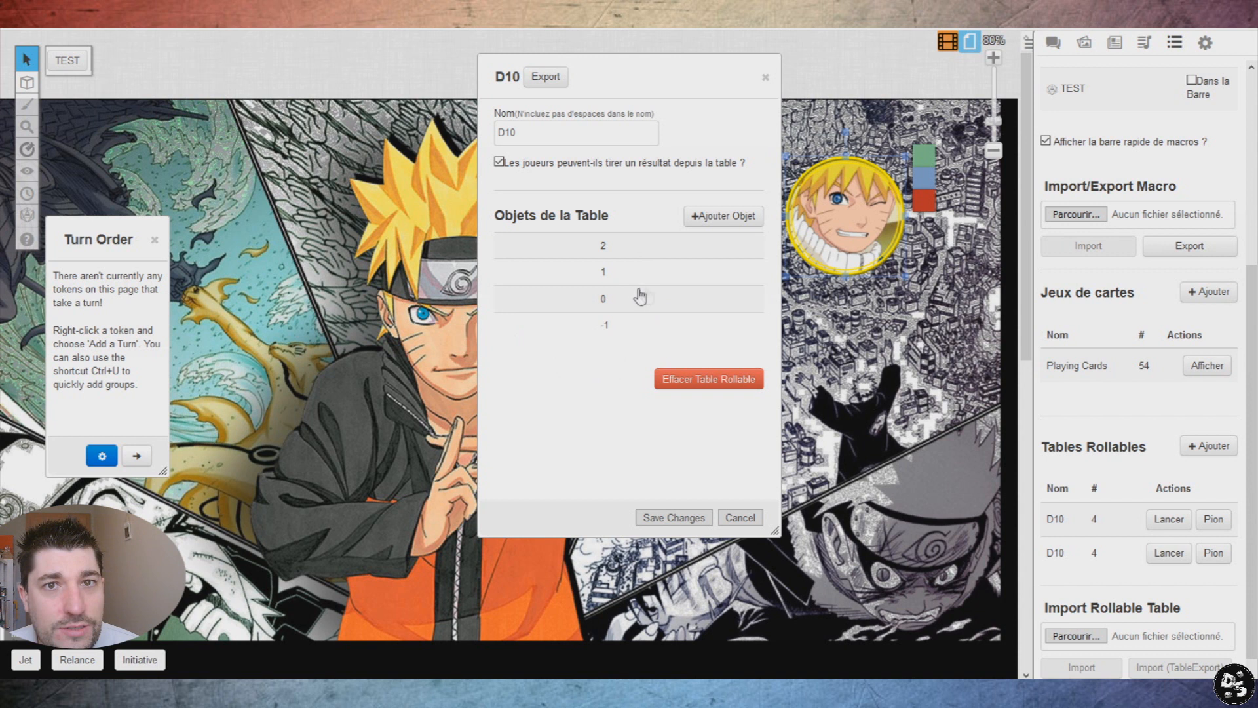
# - Set the weight of table item 2 to 10 and save it
pyautogui.click(638, 246)
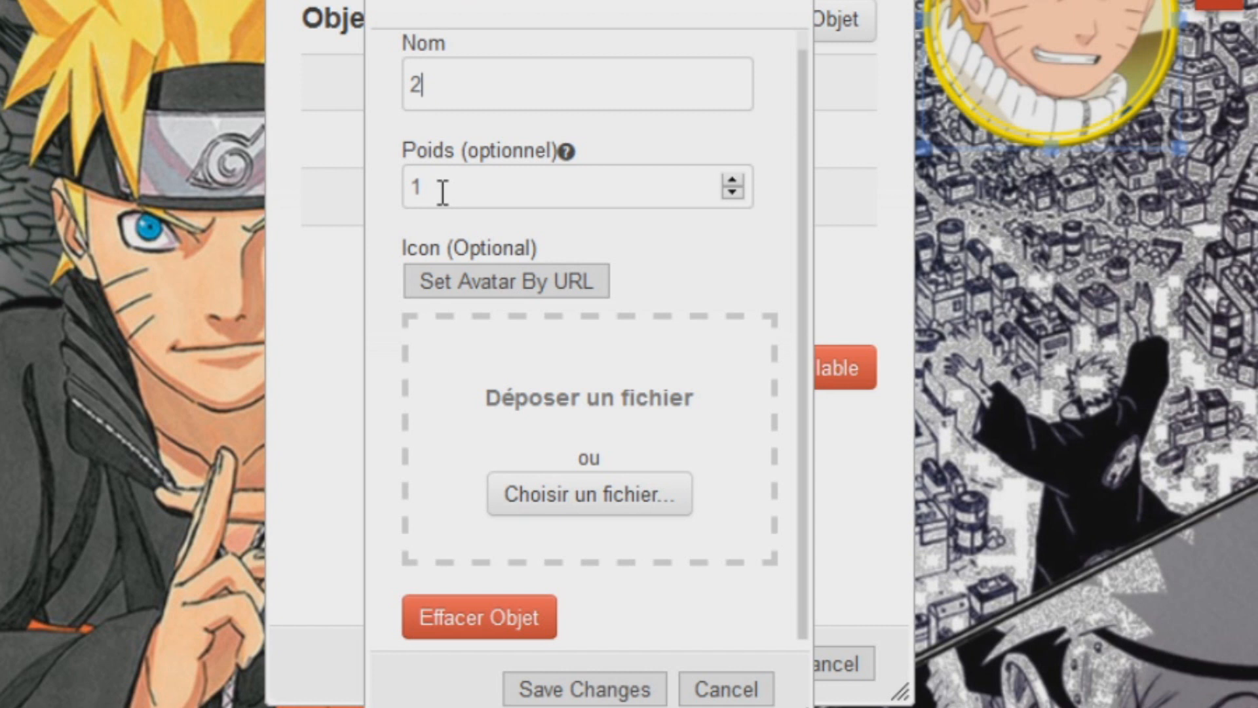
pyautogui.moveTo(562, 154)
pyautogui.click(446, 187)
pyautogui.write('0')
pyautogui.press('BackSpace')
pyautogui.write('0')
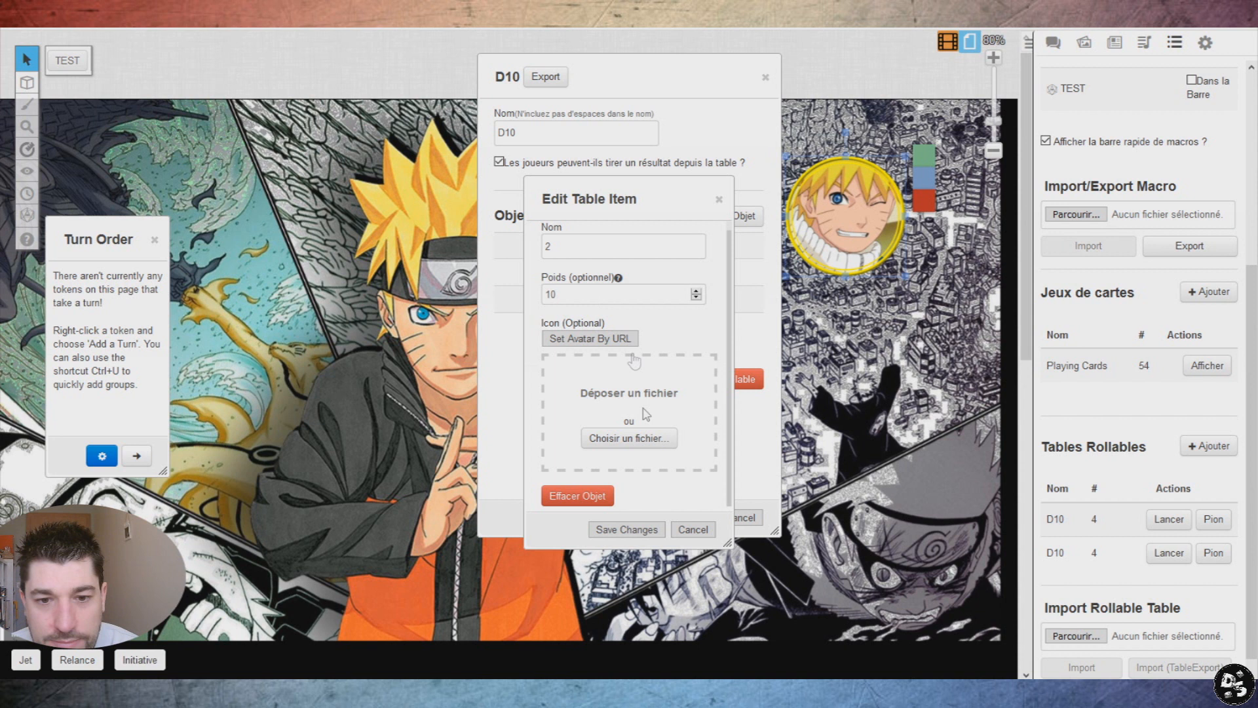
pyautogui.click(626, 528)
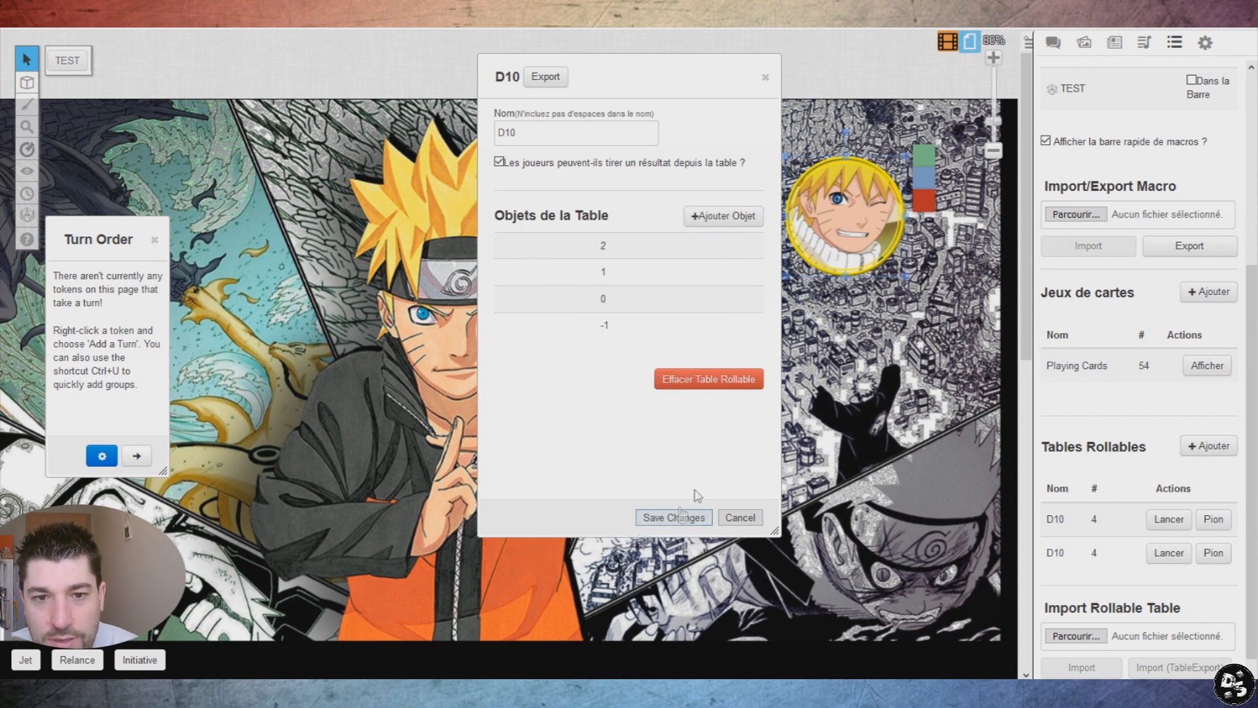
# - Set the weight of table item 1 to 50 and of item 0 to 30, saving each one
pyautogui.click(626, 272)
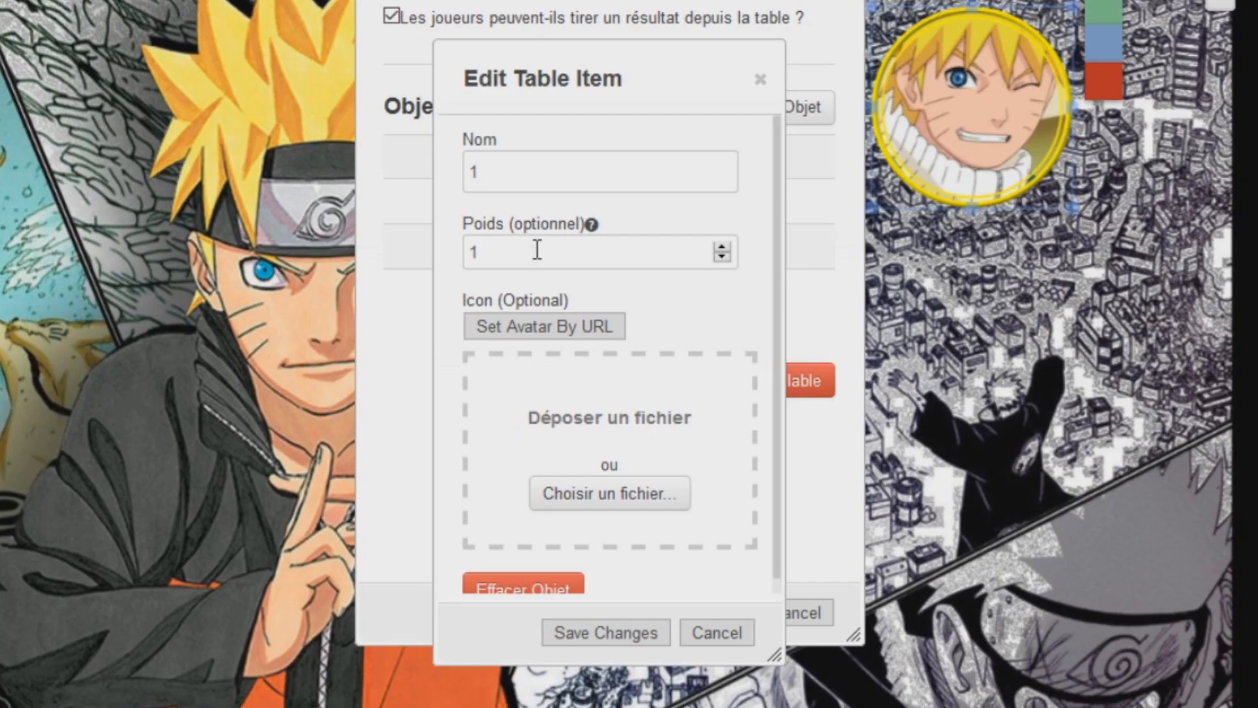
pyautogui.press('Tab')
pyautogui.write('50')
pyautogui.click(642, 635)
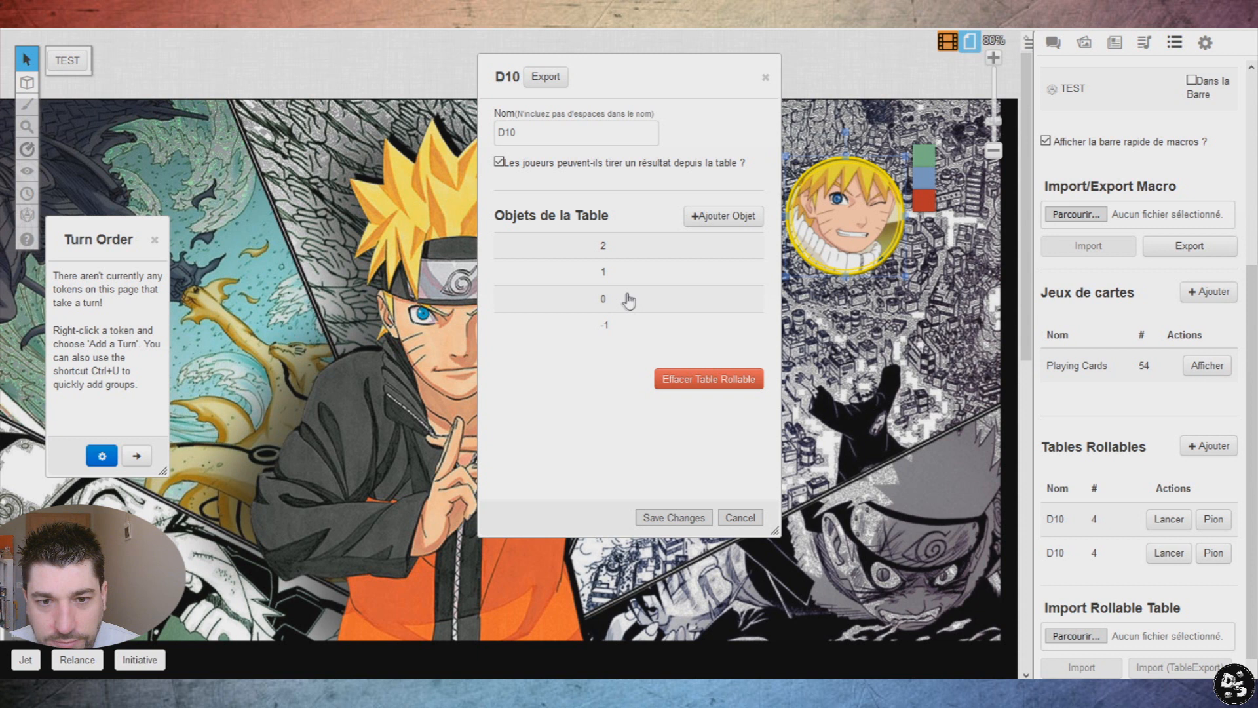
pyautogui.click(601, 246)
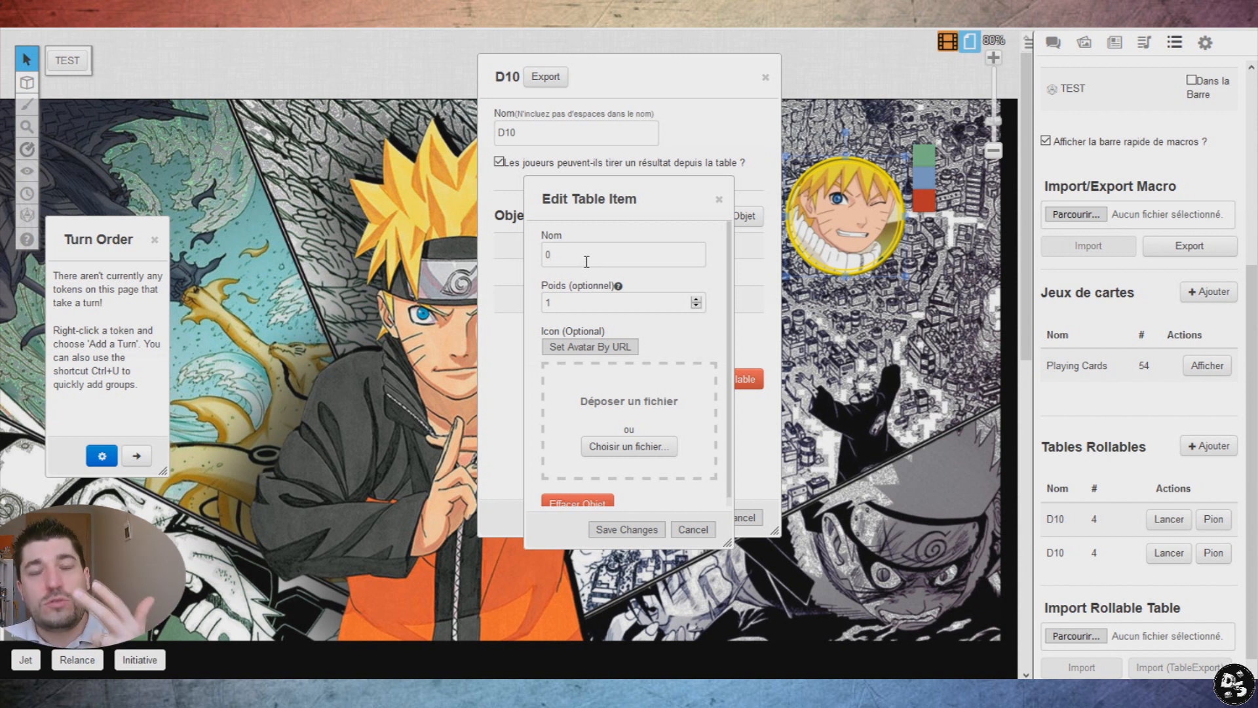
pyautogui.press('Tab')
pyautogui.write('30')
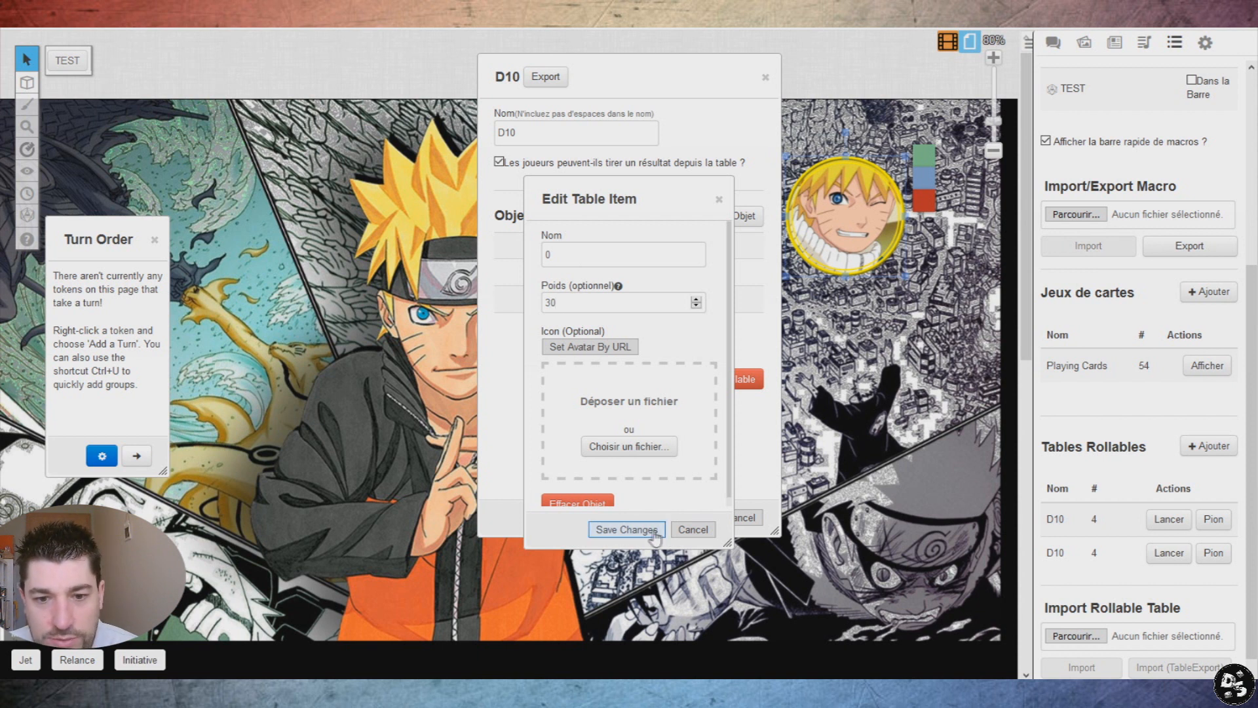
pyautogui.click(626, 528)
# - Set the weight of table item -1 to 10 and save it
pyautogui.click(612, 327)
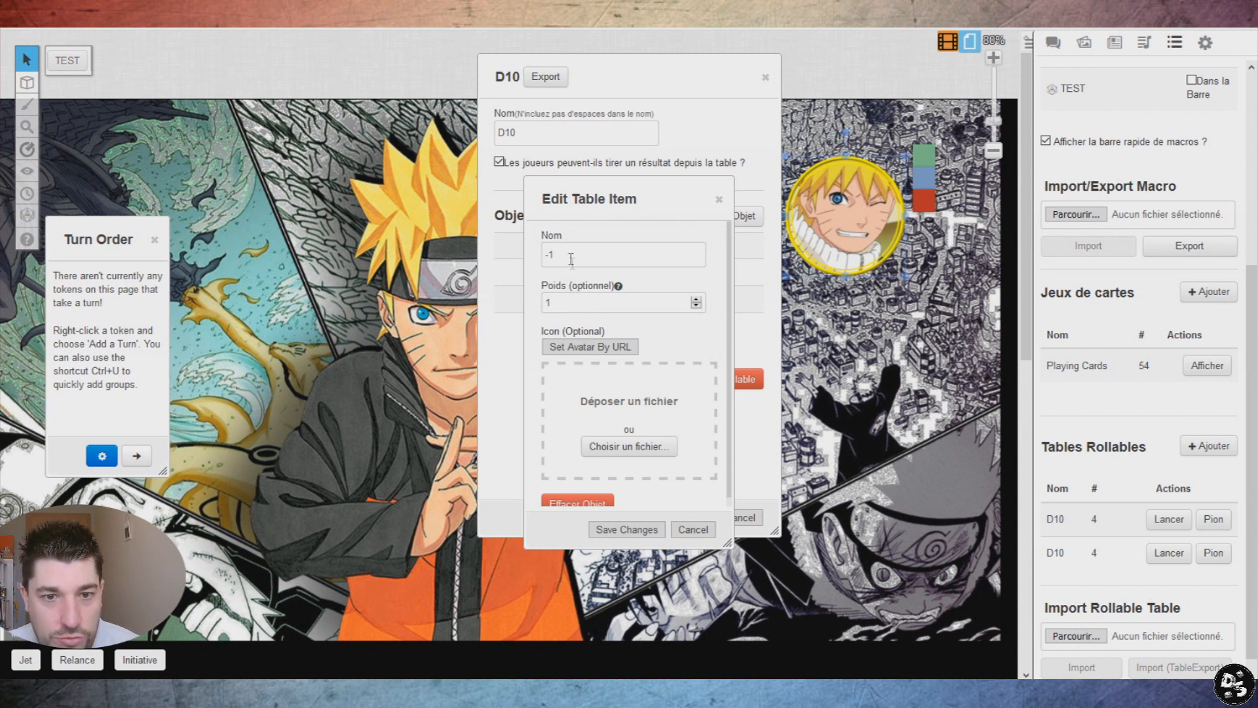
pyautogui.press('Tab')
pyautogui.write('10')
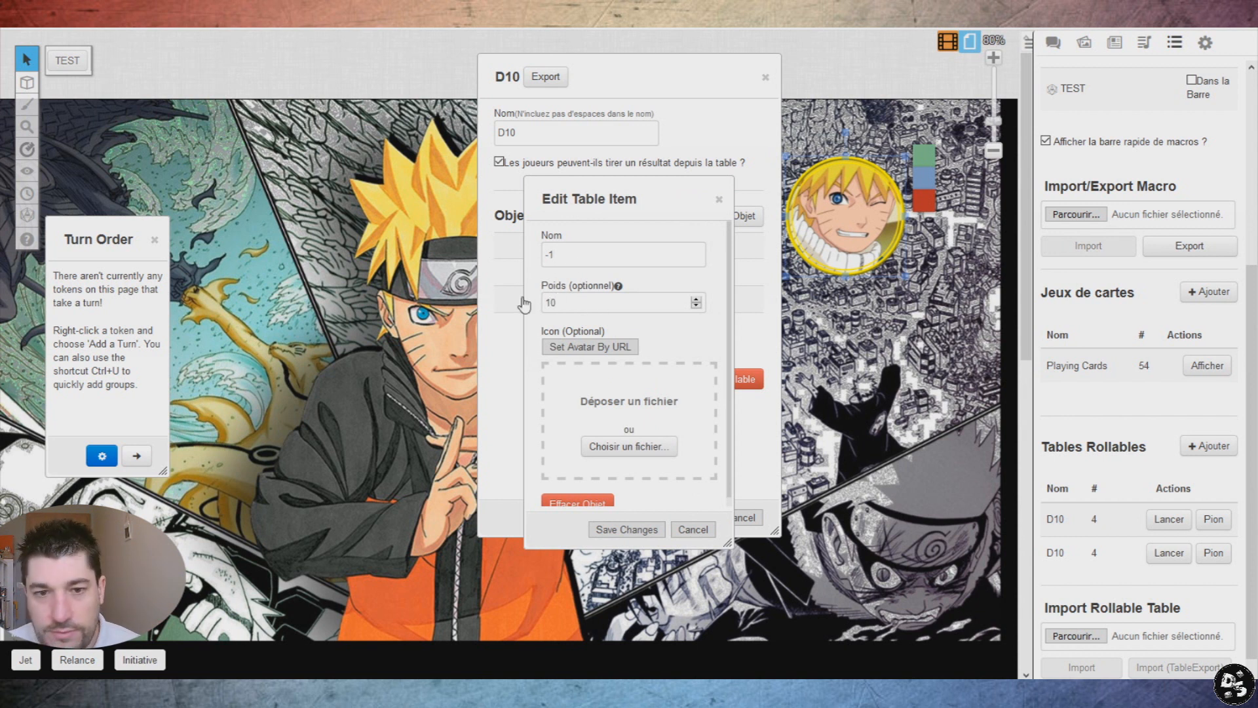
pyautogui.click(616, 531)
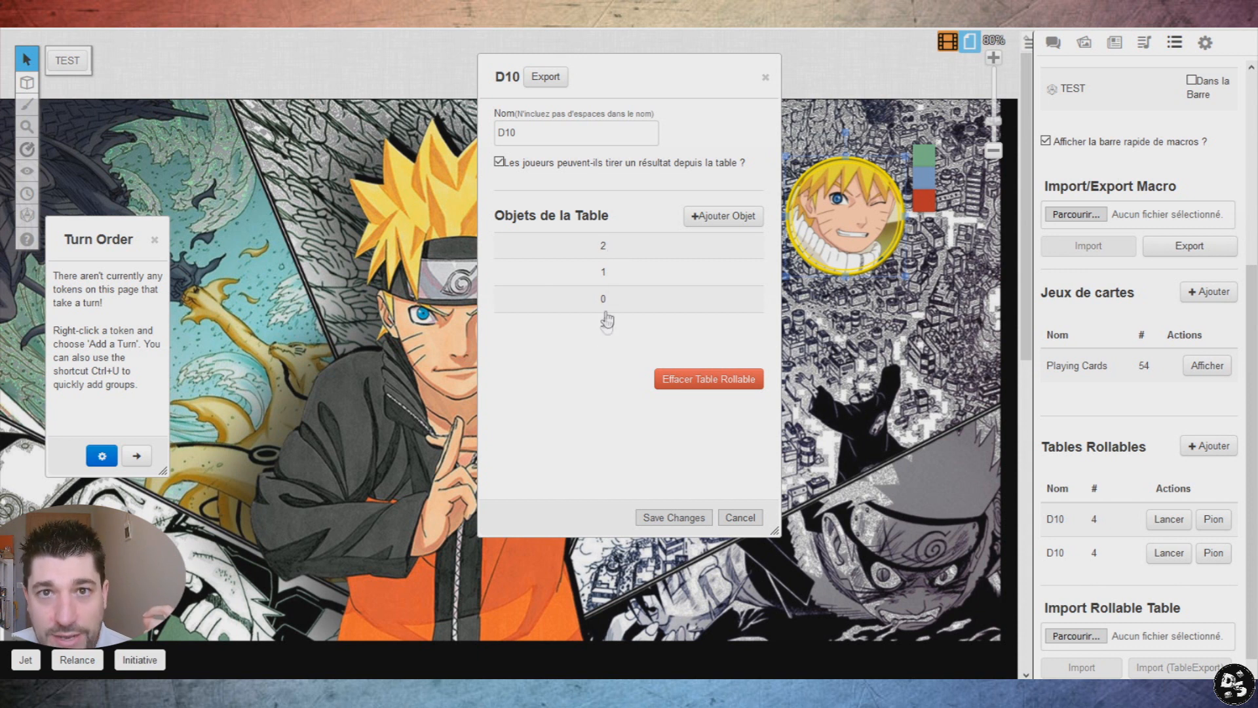
# - Review the weights of all four D10 table items one after another without changing them
pyautogui.click(604, 246)
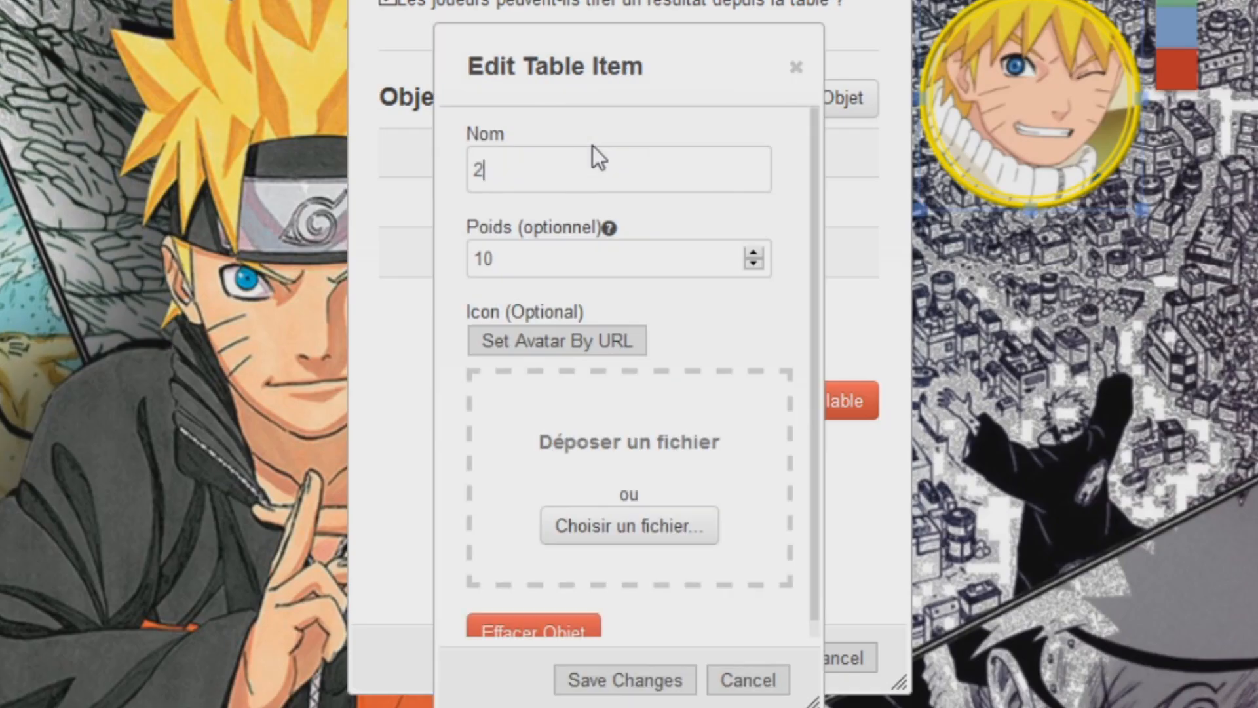
pyautogui.click(798, 68)
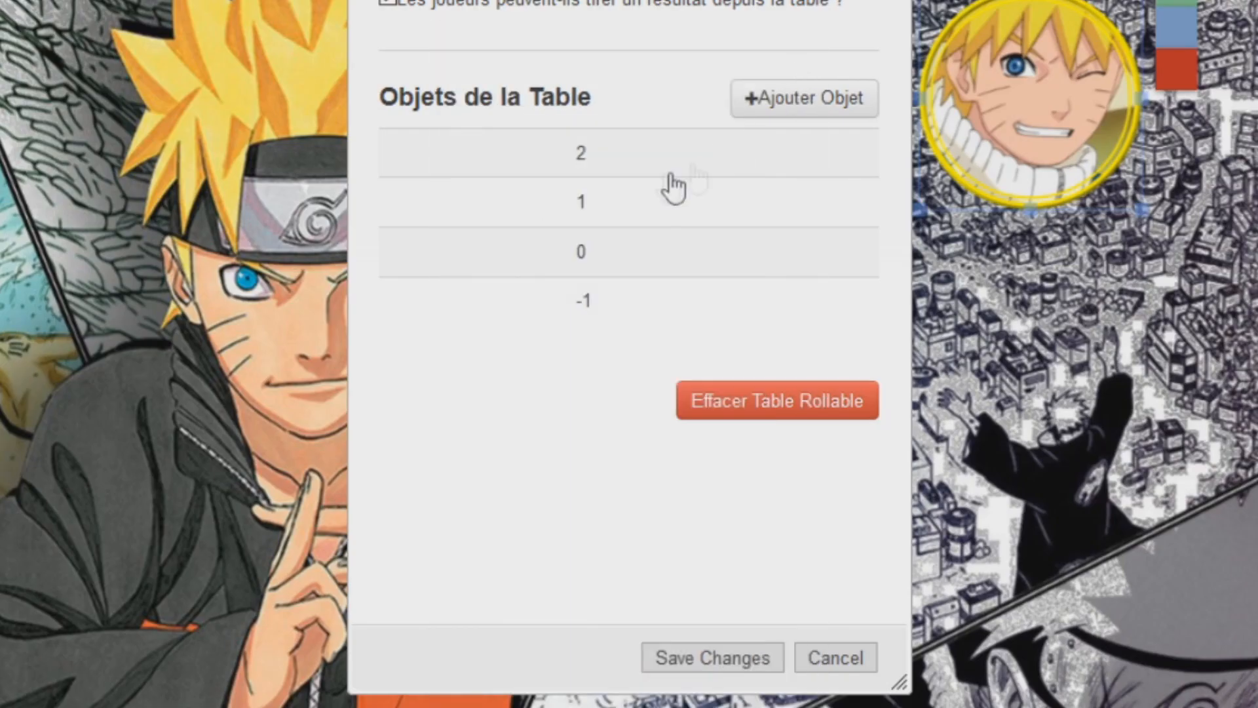
pyautogui.click(609, 211)
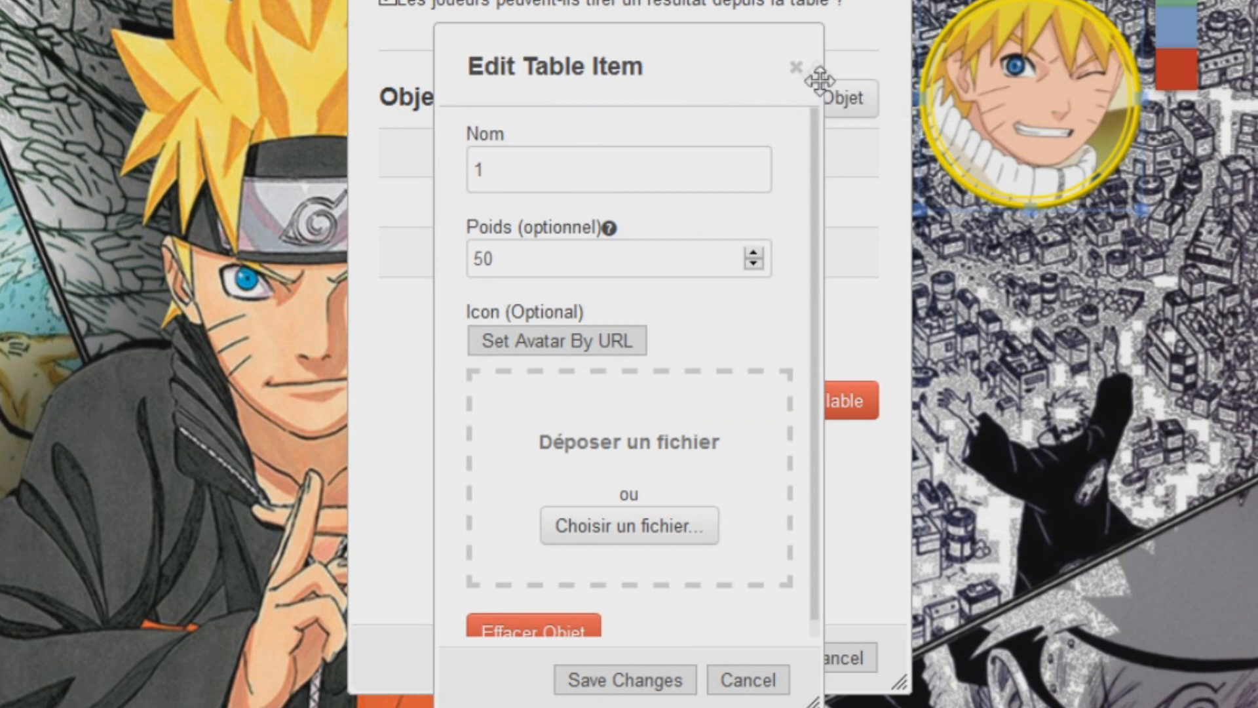
pyautogui.click(796, 68)
pyautogui.click(629, 255)
pyautogui.click(796, 66)
pyautogui.click(584, 297)
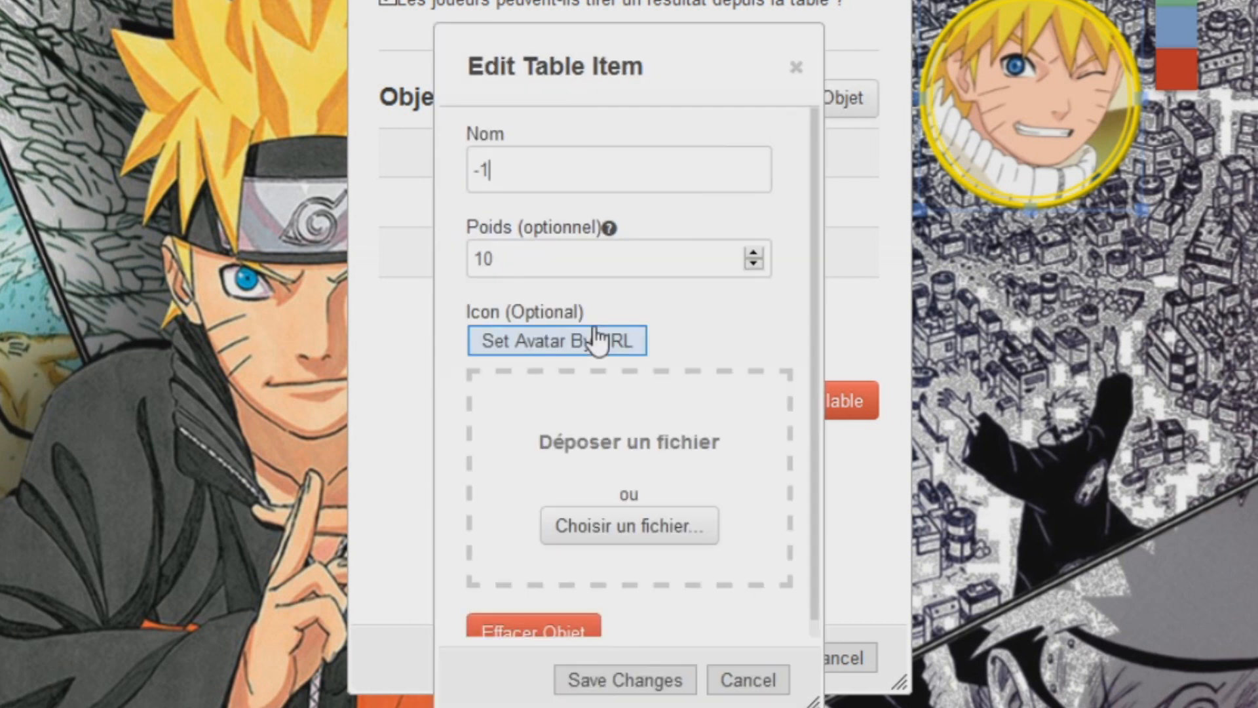
pyautogui.click(797, 68)
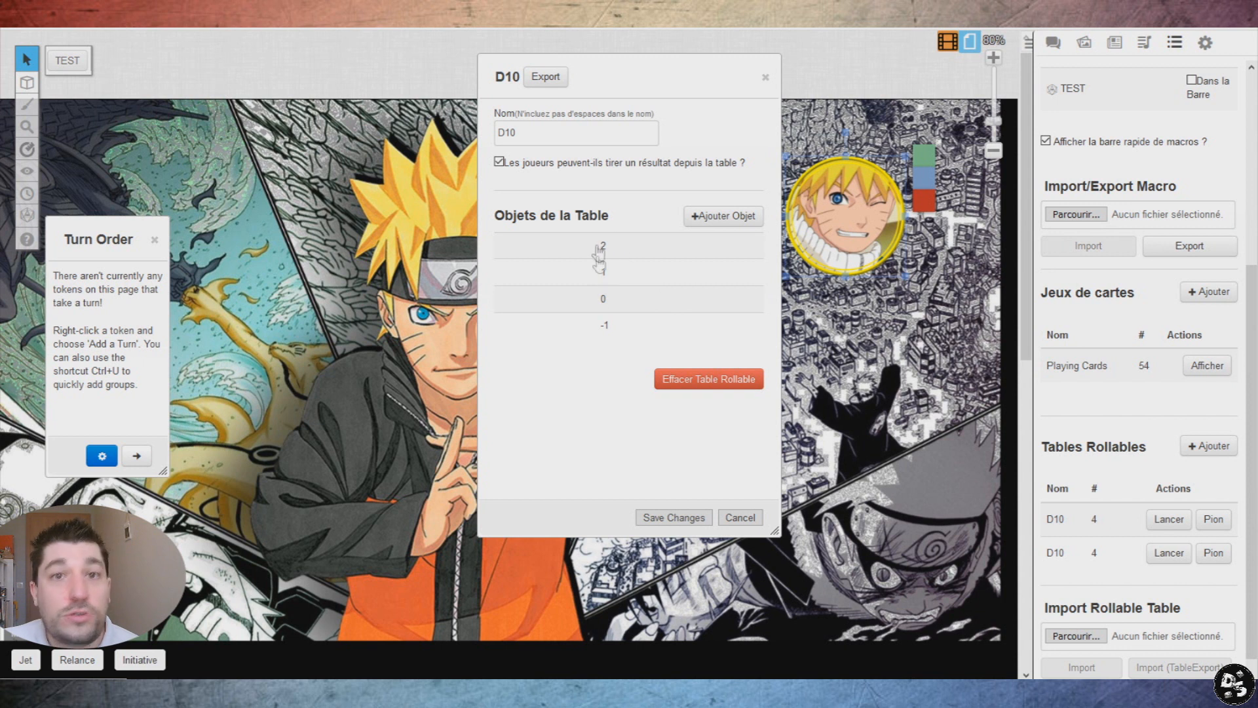
# - Move the D10 table window aside and open item 2 for editing with the image library shown alongside
pyautogui.moveTo(645, 78); pyautogui.dragTo(582, 59)
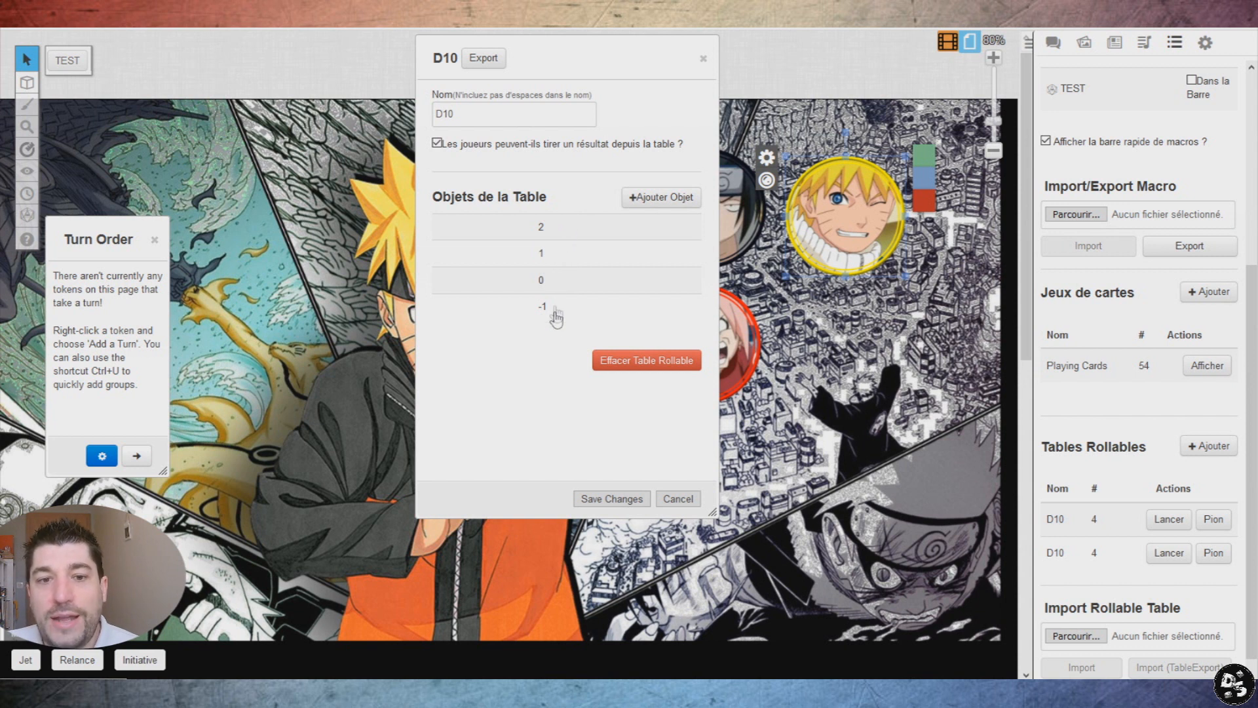
pyautogui.click(560, 226)
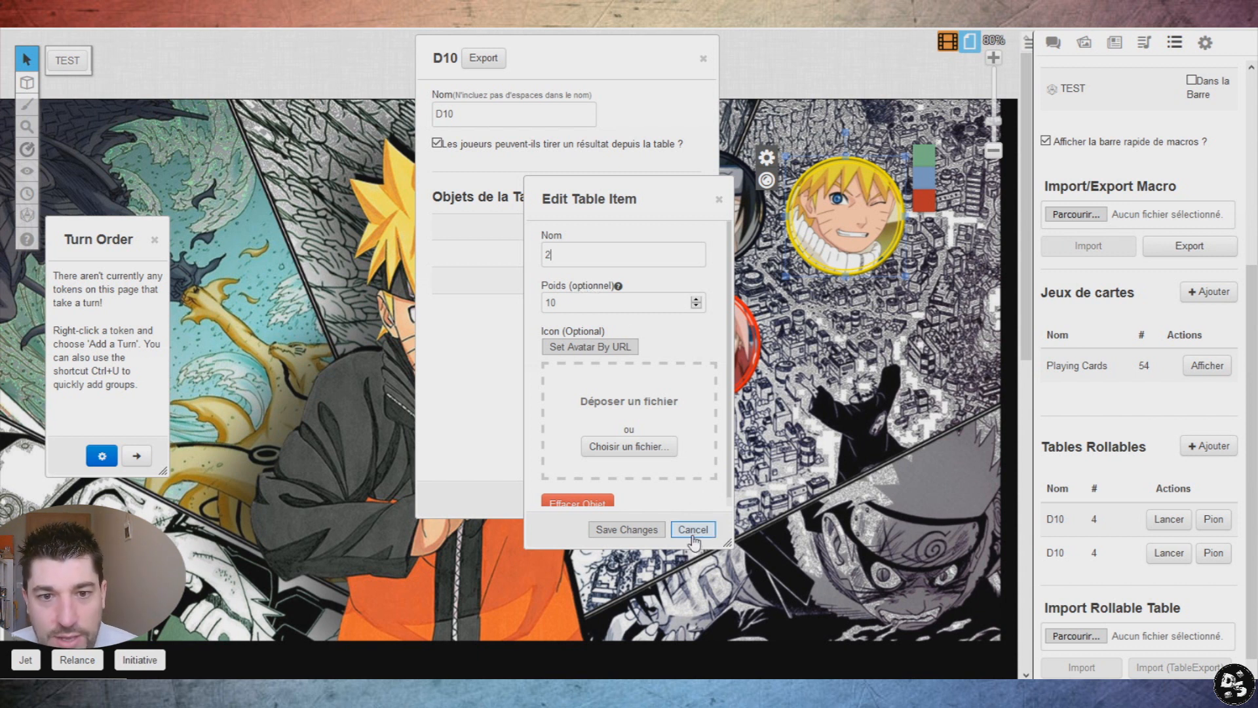
pyautogui.moveTo(614, 202); pyautogui.dragTo(591, 141)
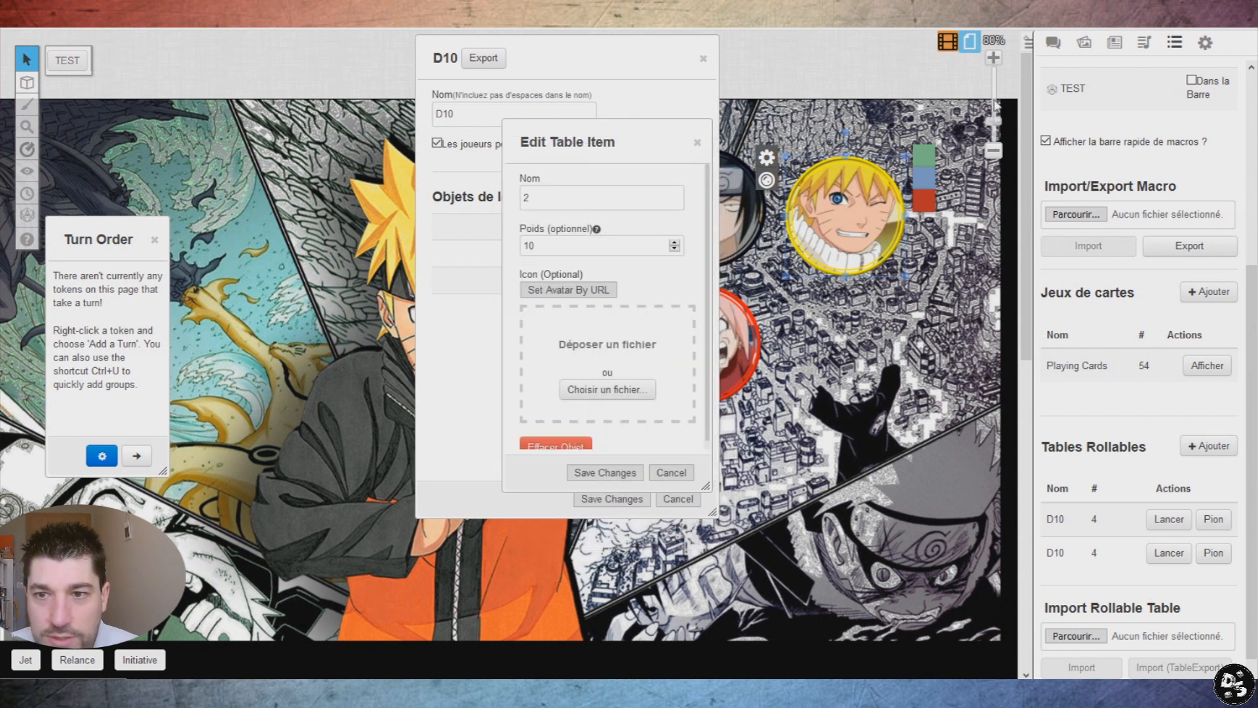
pyautogui.click(1115, 42)
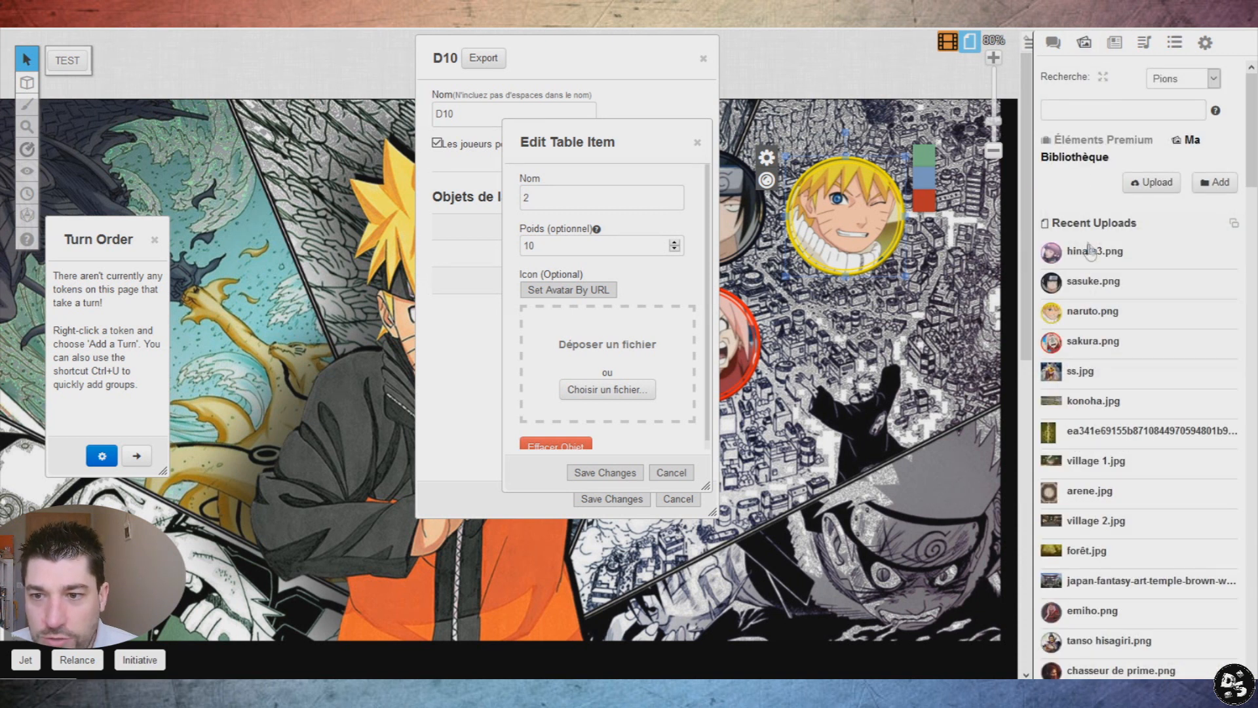
pyautogui.moveTo(1093, 251)
pyautogui.mouseDown()
pyautogui.moveTo(608, 329)
pyautogui.moveTo(607, 353)
pyautogui.moveTo(1008, 288)
pyautogui.moveTo(1059, 261)
pyautogui.moveTo(956, 205)
pyautogui.moveTo(1096, 257)
pyautogui.mouseUp()
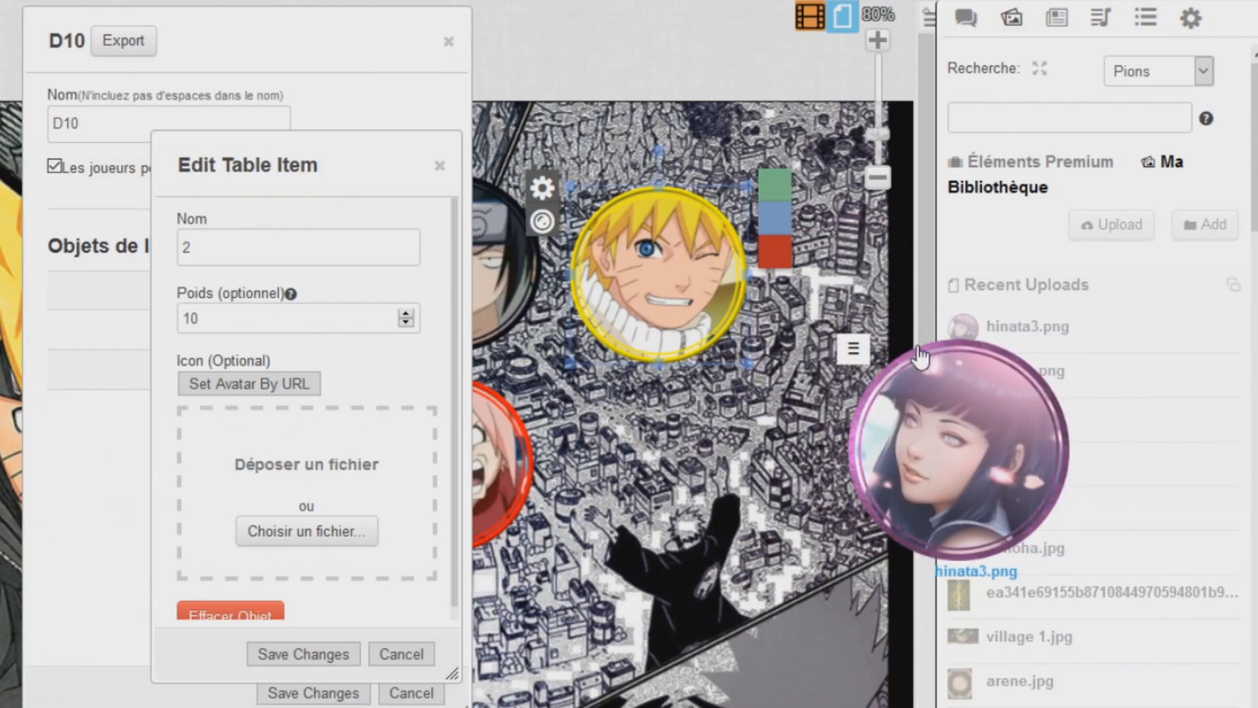
pyautogui.moveTo(921, 357); pyautogui.dragTo(923, 353)
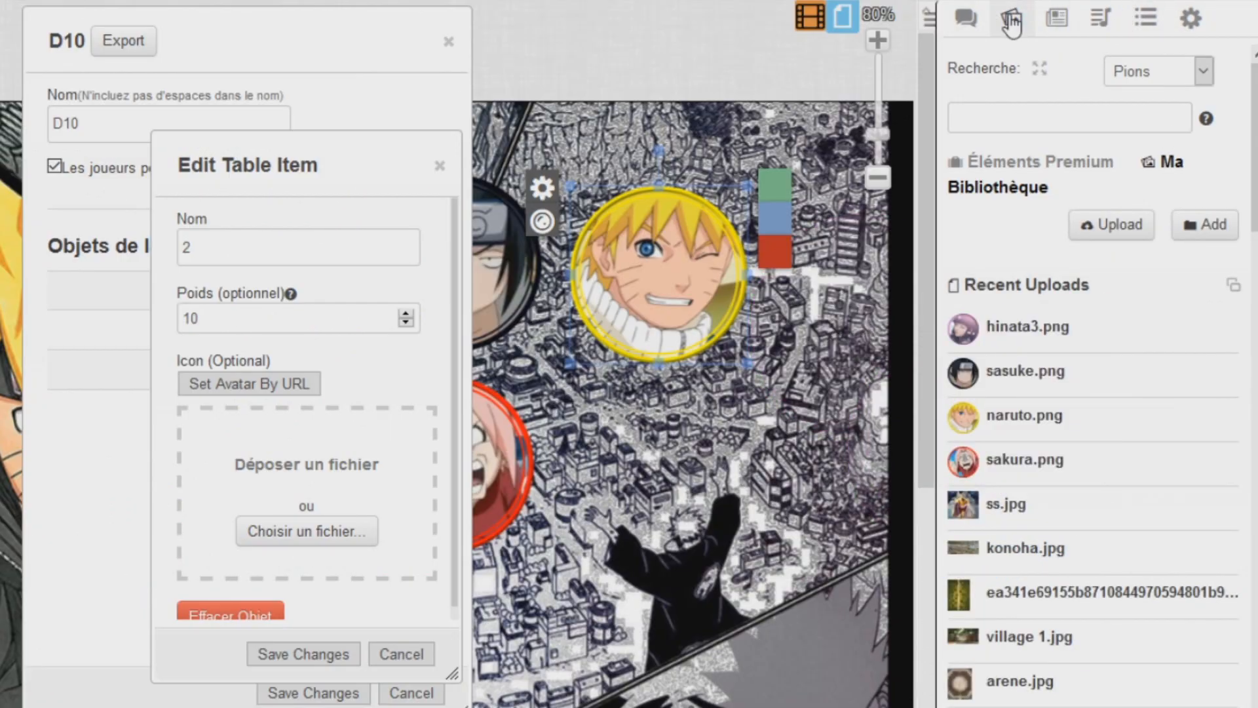
pyautogui.click(1056, 18)
pyautogui.click(1101, 18)
pyautogui.click(1146, 18)
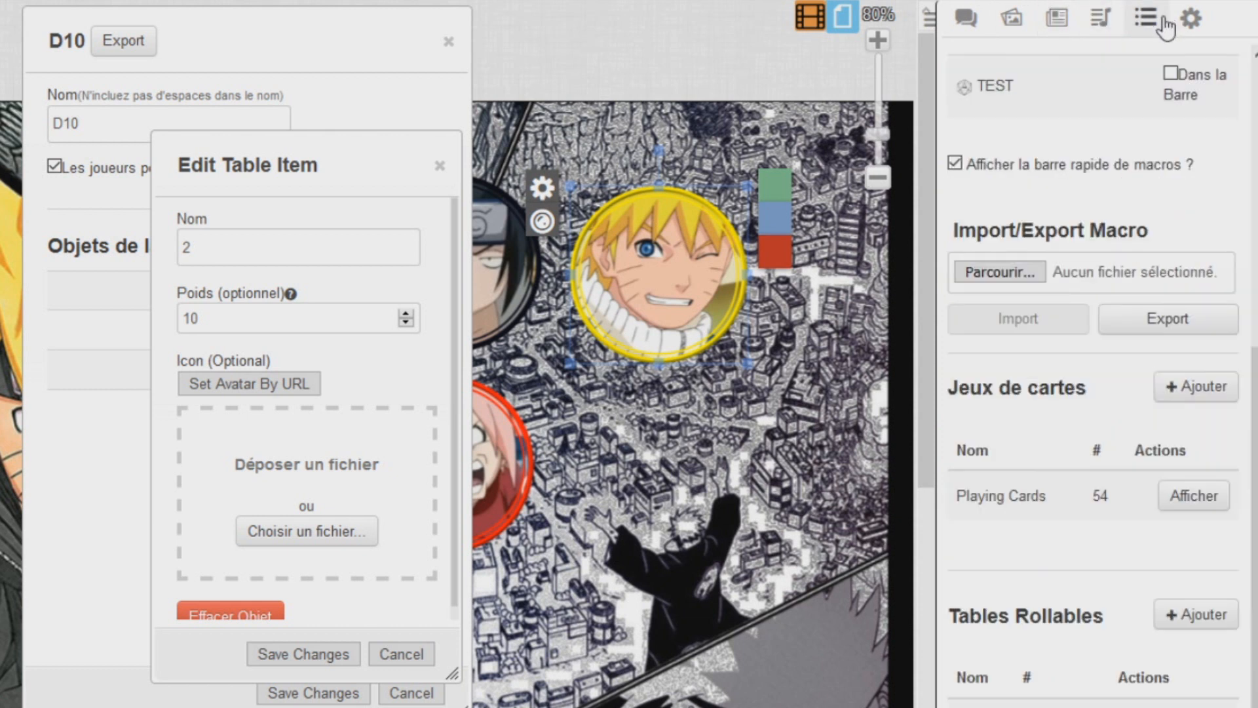
pyautogui.click(1013, 25)
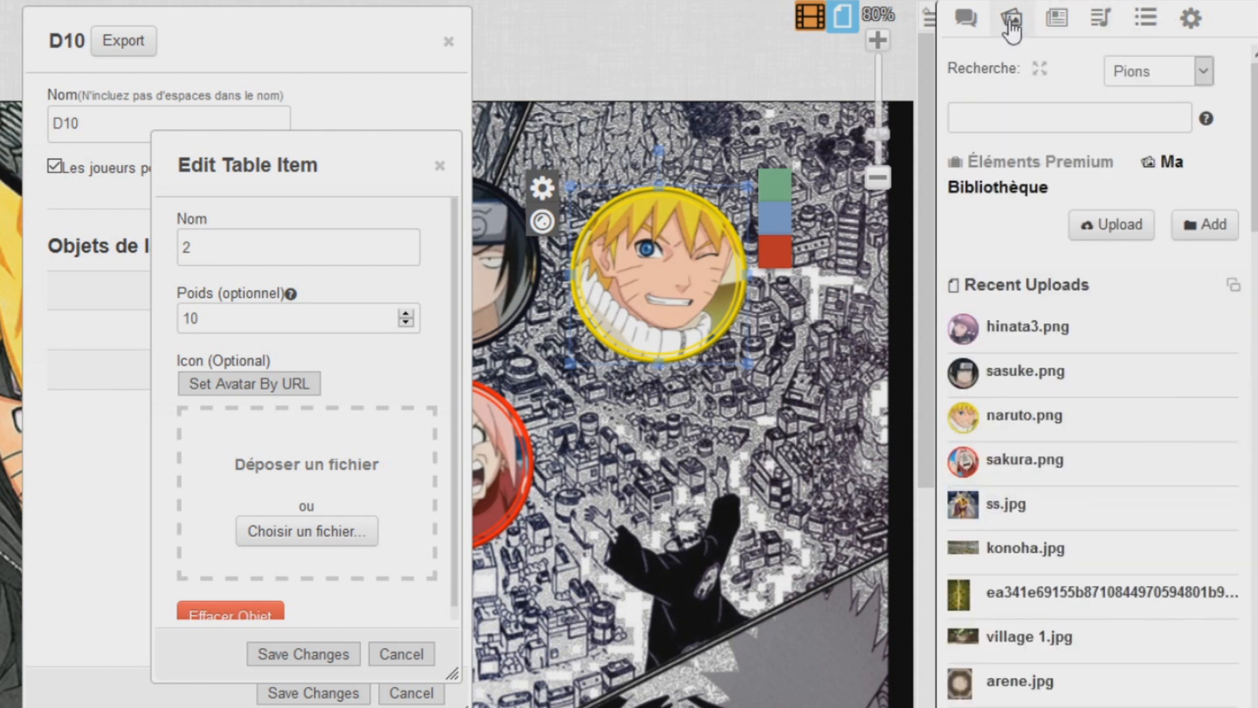
pyautogui.click(1062, 165)
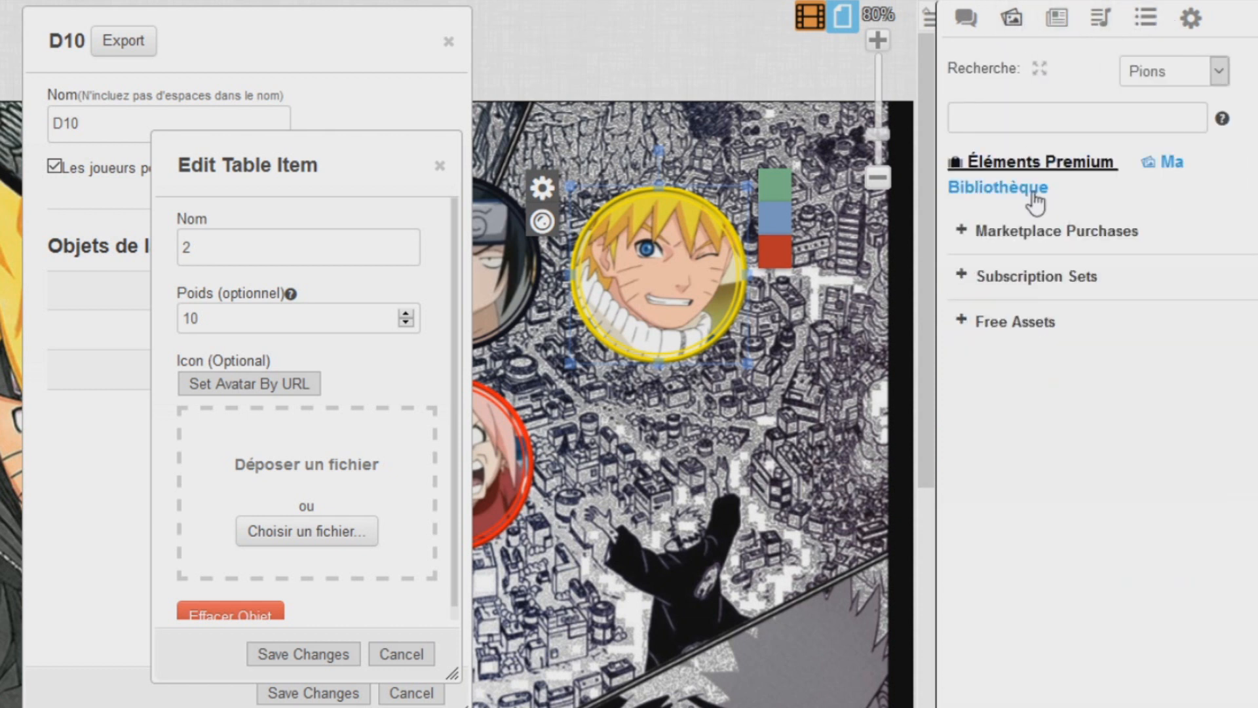
pyautogui.click(1169, 164)
# - Assign hinata3.png from the personal library as the icon of table item 2 and save it
pyautogui.moveTo(1012, 331)
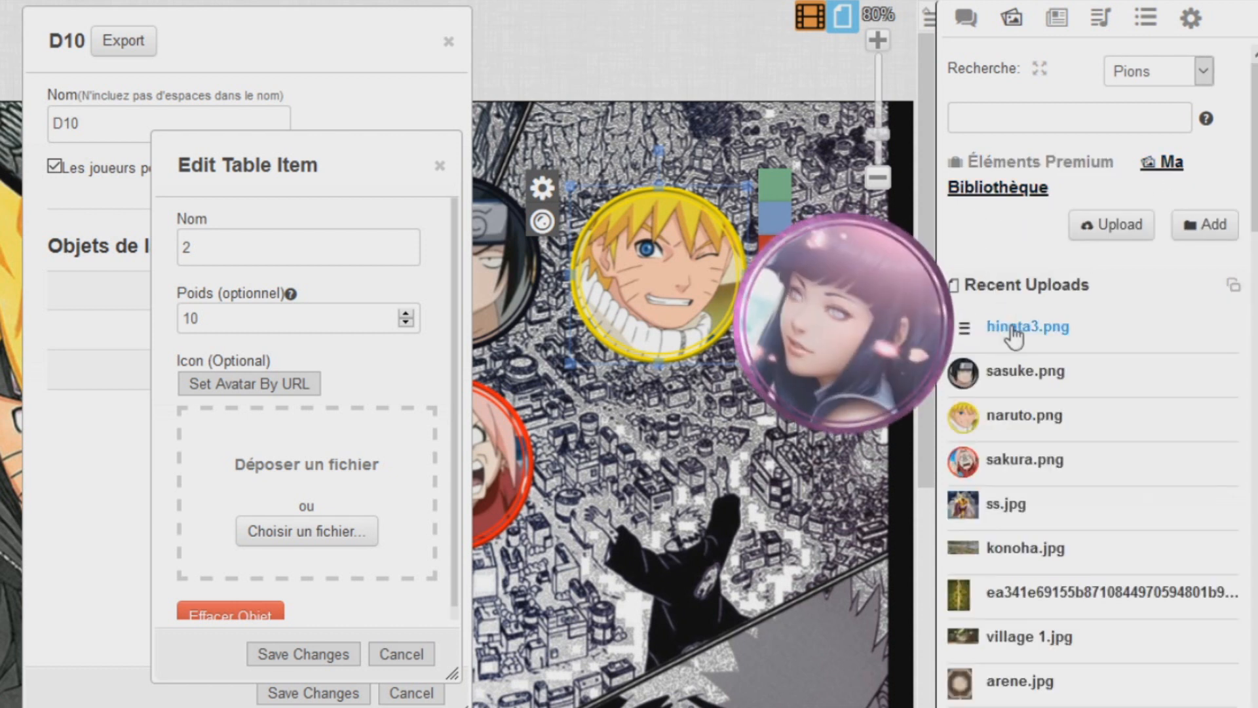
pyautogui.moveTo(1012, 335); pyautogui.dragTo(283, 479)
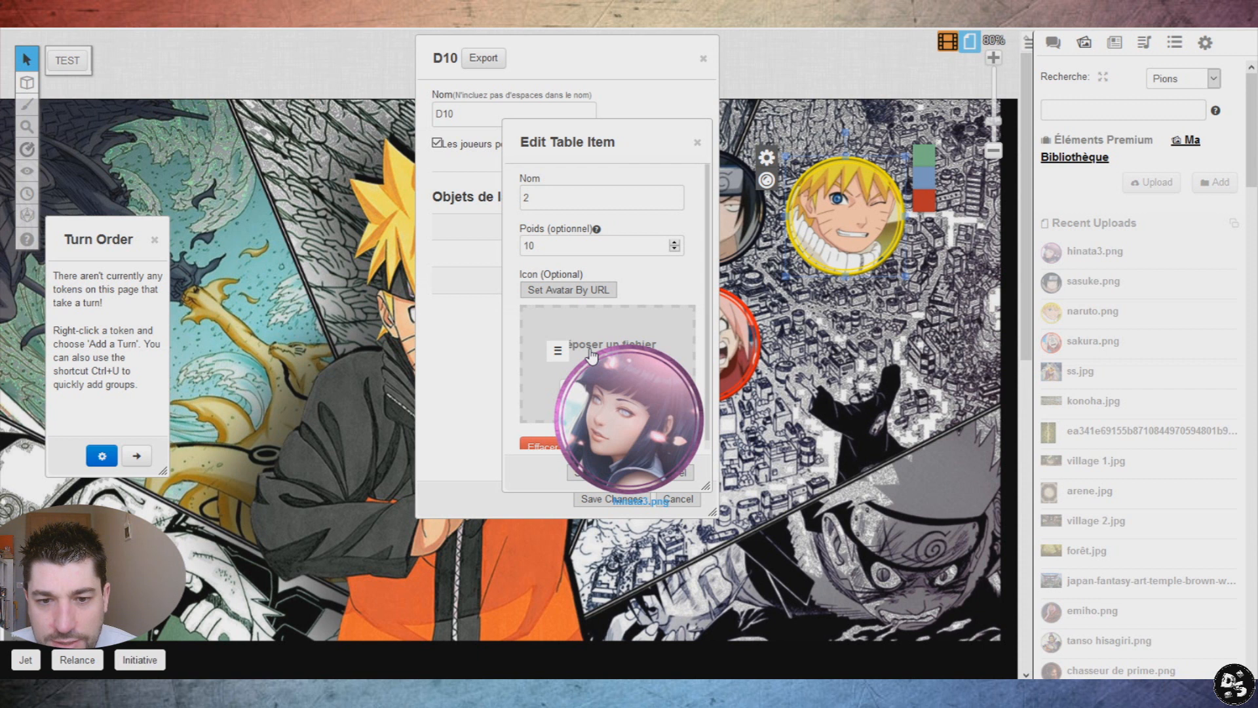
pyautogui.moveTo(592, 354); pyautogui.dragTo(593, 352)
pyautogui.scroll(-2, 621, 301)
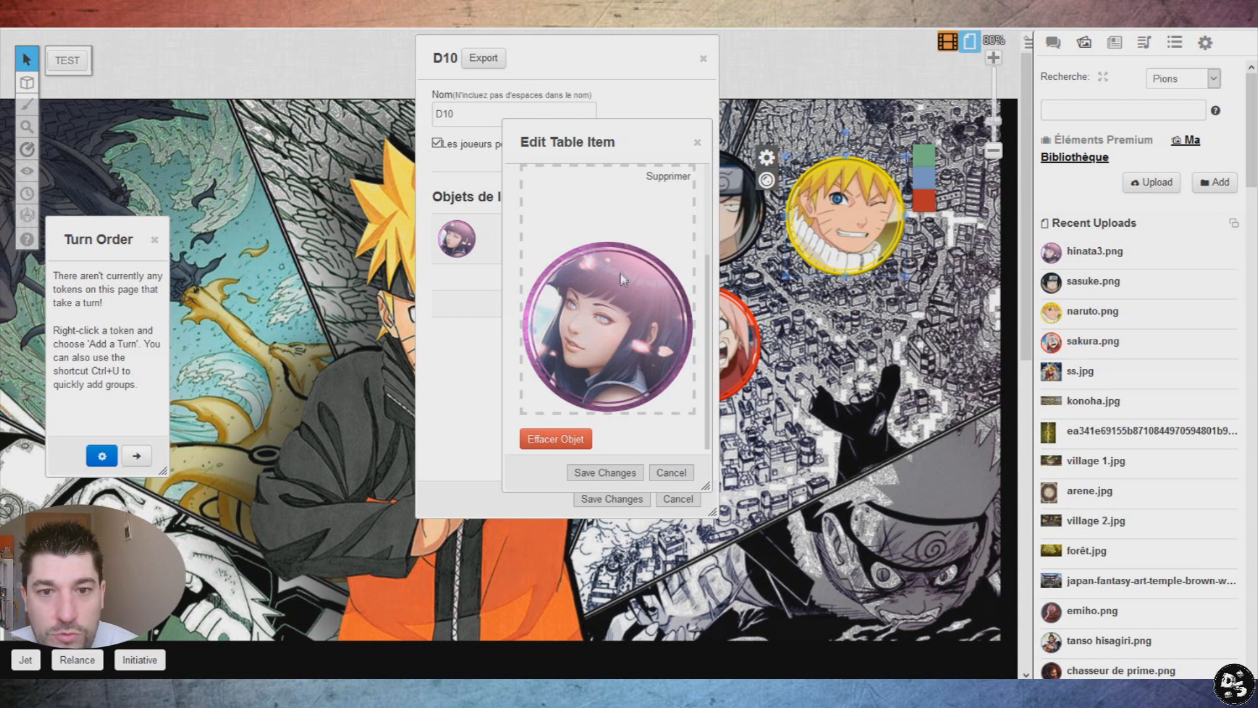
pyautogui.click(604, 471)
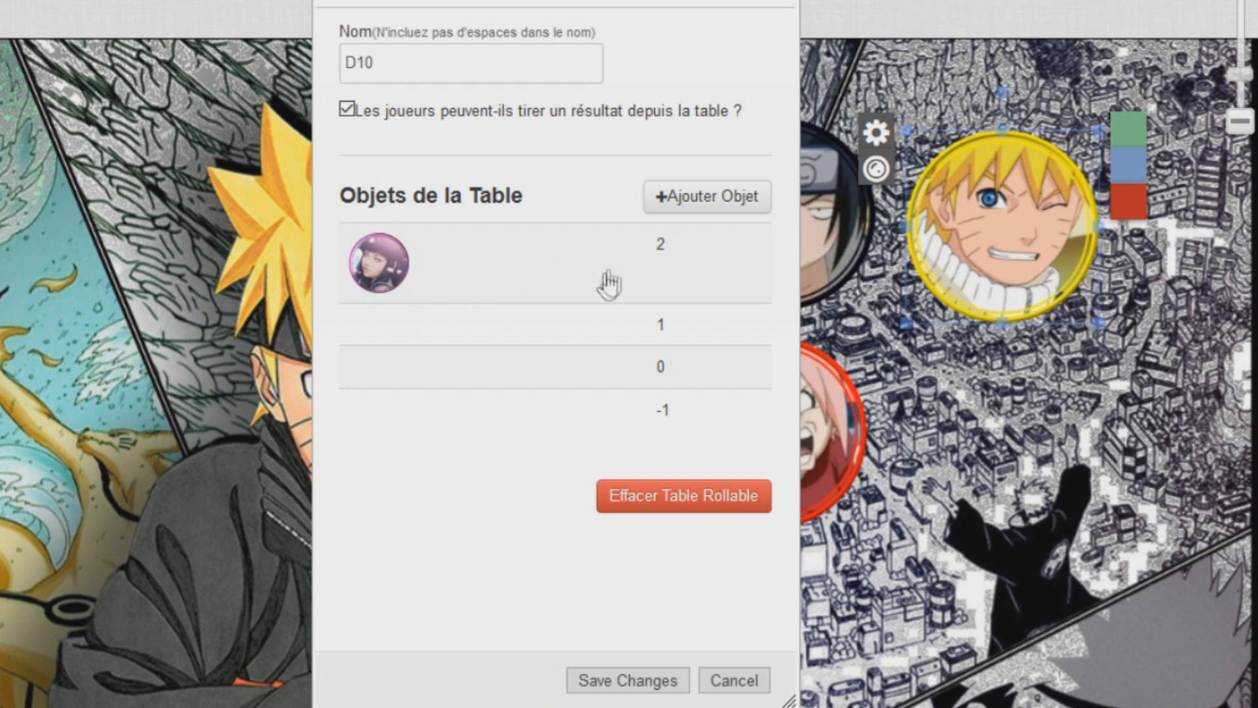
# - Assign naruto.png as the icon of item 1 and sasuke.png as the icon of item 0, saving each one
pyautogui.click(665, 328)
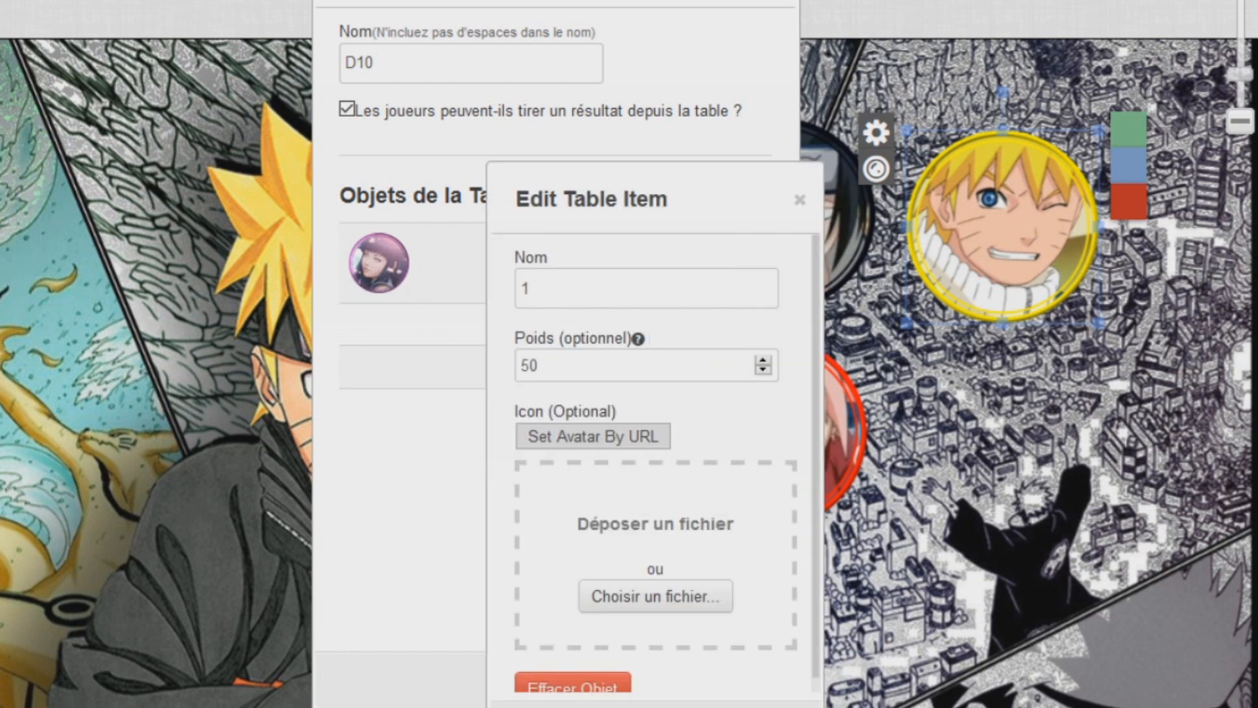
pyautogui.moveTo(1255, 382); pyautogui.dragTo(681, 557)
pyautogui.click(627, 529)
pyautogui.click(626, 329)
pyautogui.moveTo(1081, 314); pyautogui.dragTo(652, 412)
pyautogui.scroll(-1, 657, 353)
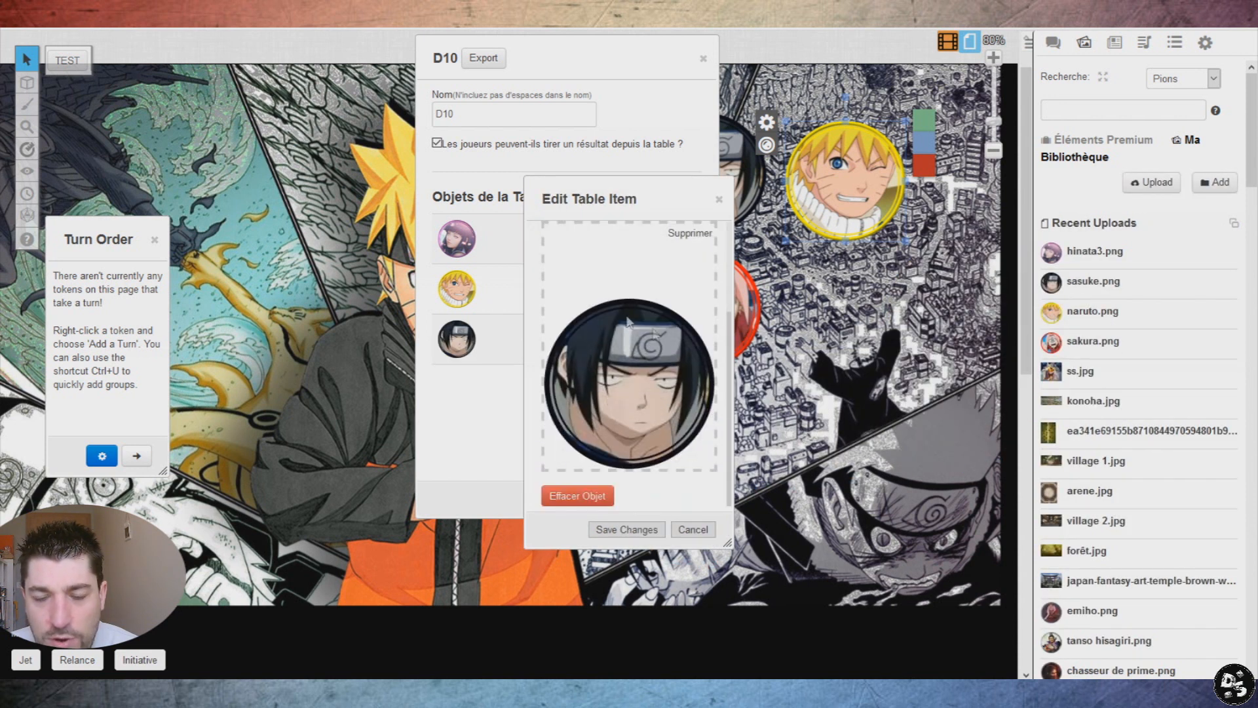
pyautogui.click(619, 530)
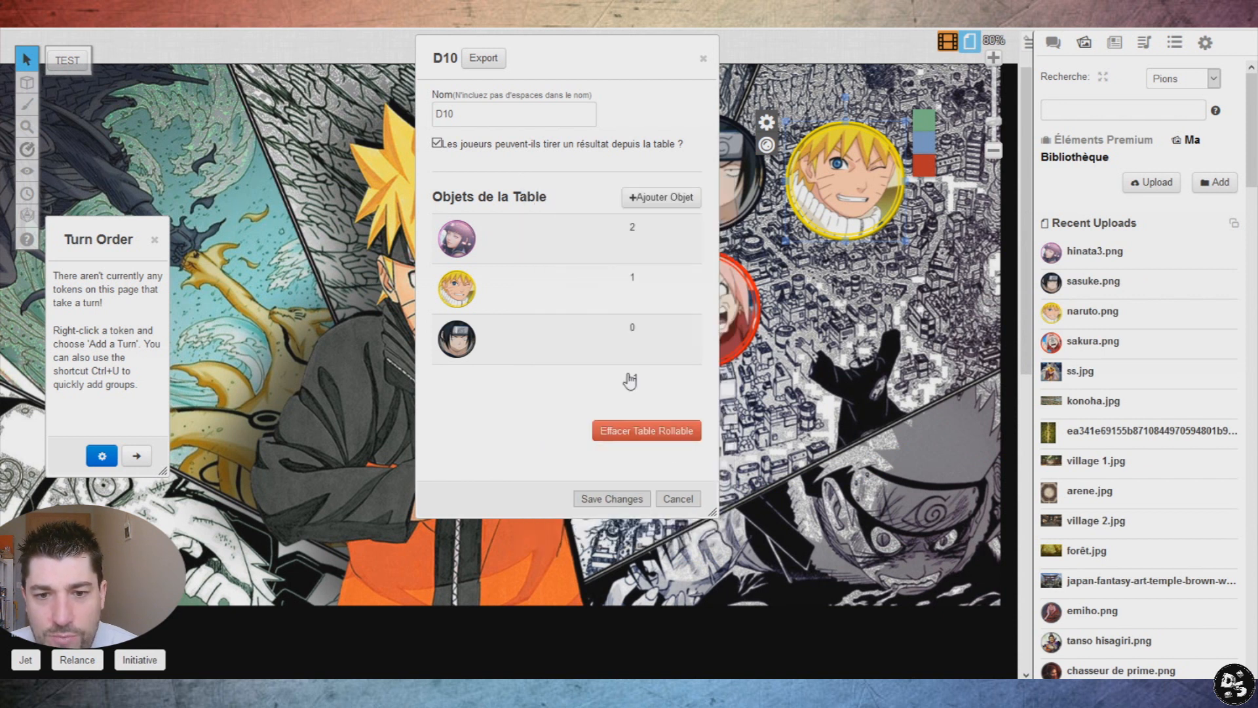
# - Assign sakura.png from the personal library as the icon of table item -1 and save the item
pyautogui.click(625, 379)
pyautogui.moveTo(1091, 341); pyautogui.dragTo(645, 446)
pyautogui.scroll(-1, 645, 445)
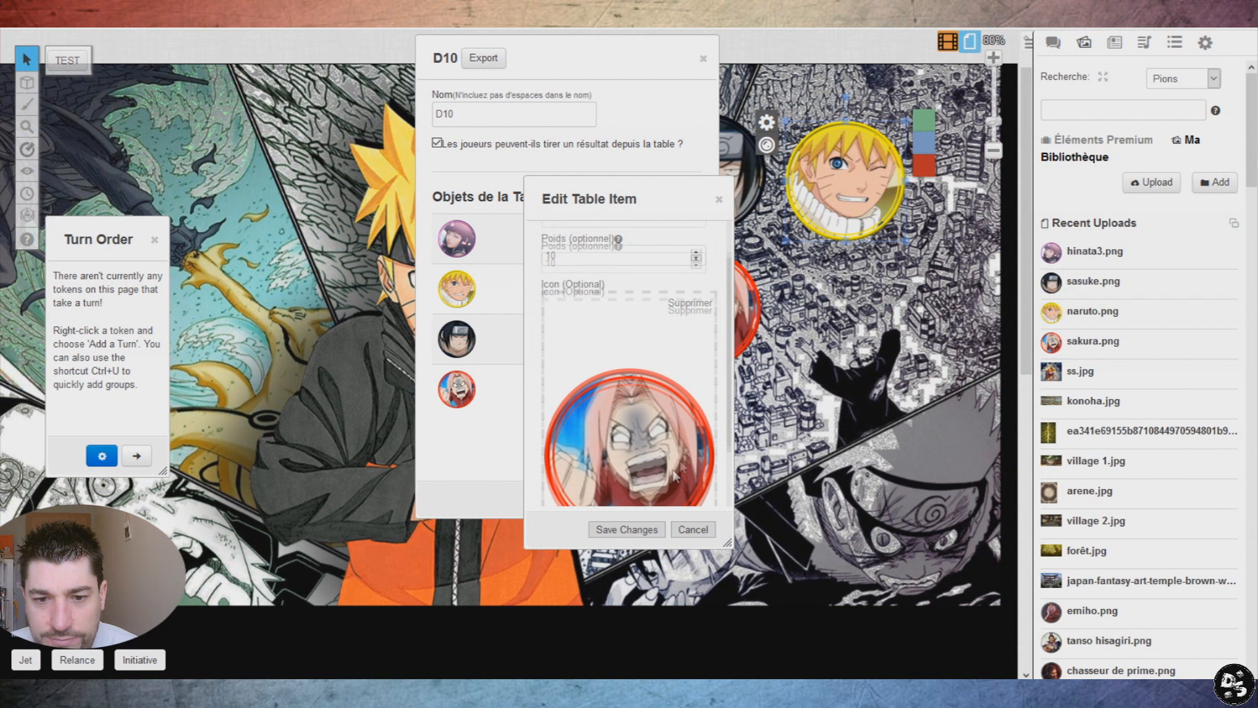
pyautogui.click(621, 528)
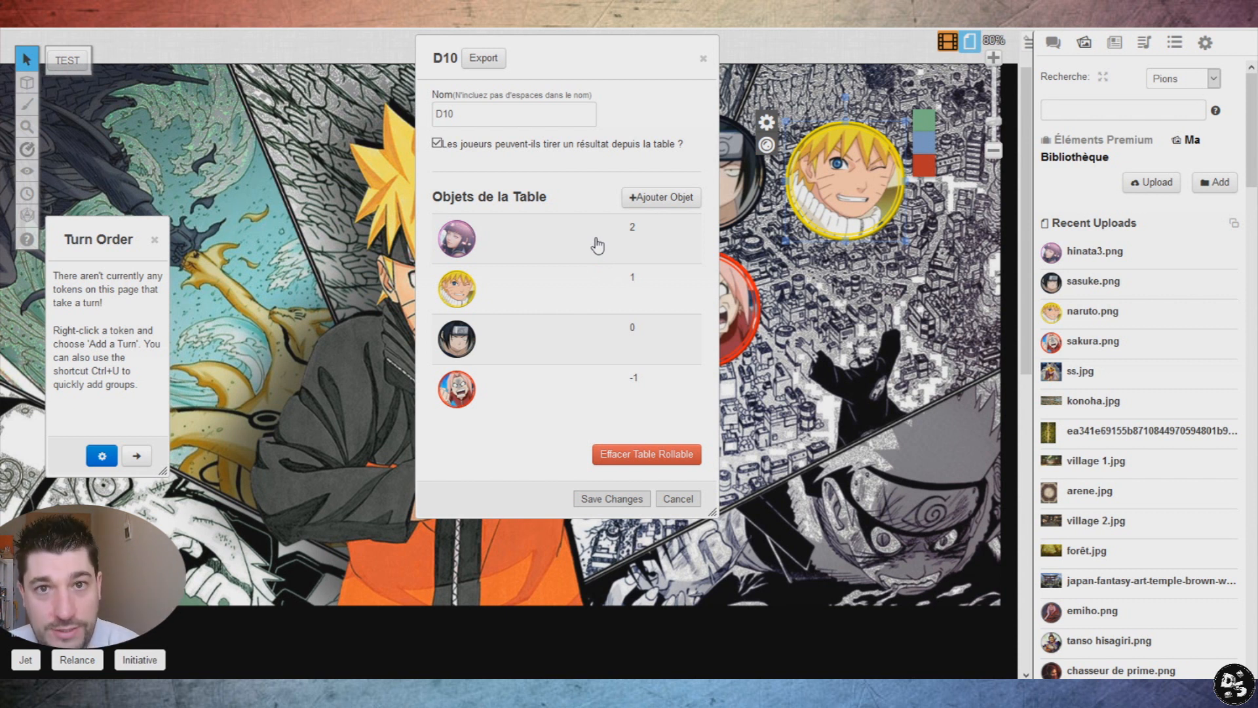
# - Check the details of table item 2 without changing them and save the D10 table
pyautogui.click(562, 249)
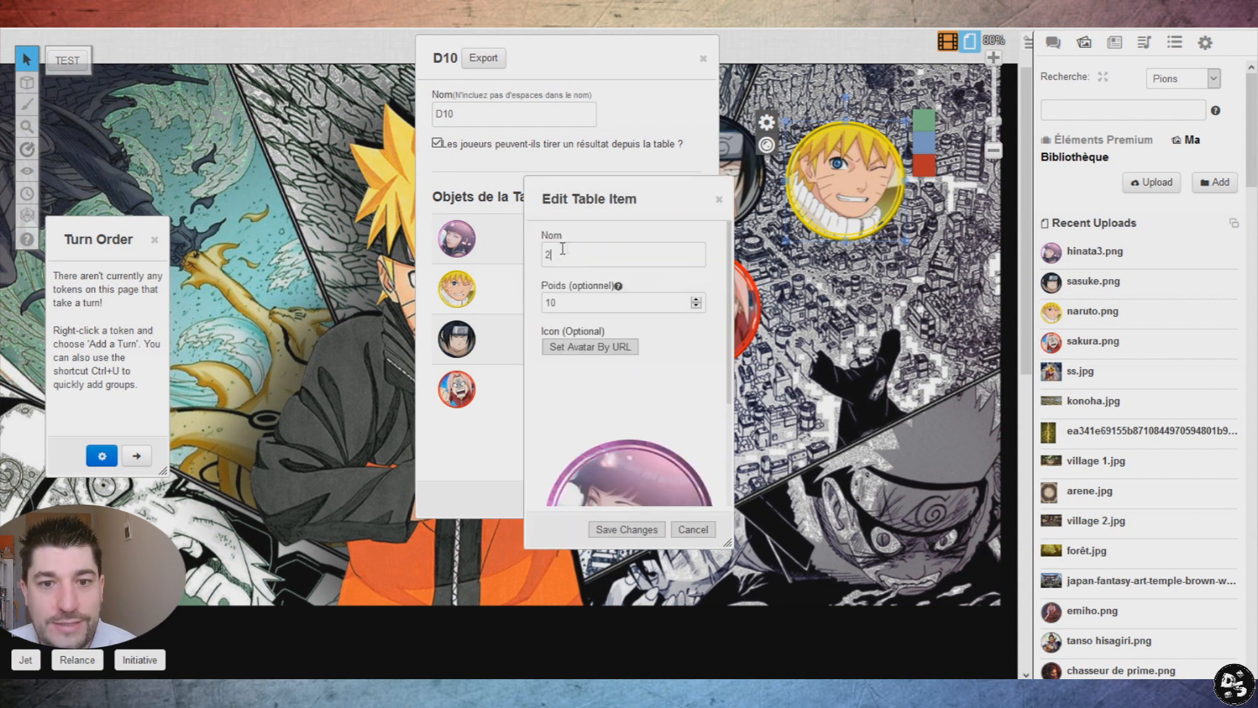
pyautogui.click(719, 199)
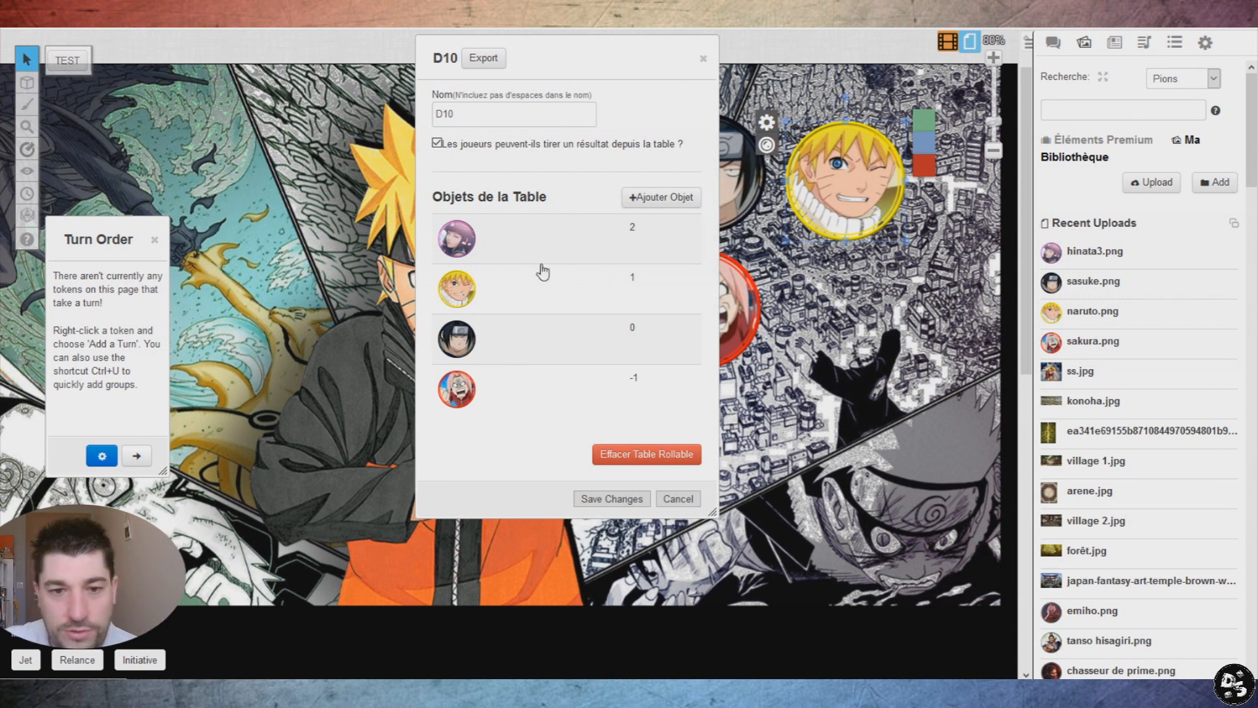
pyautogui.click(616, 501)
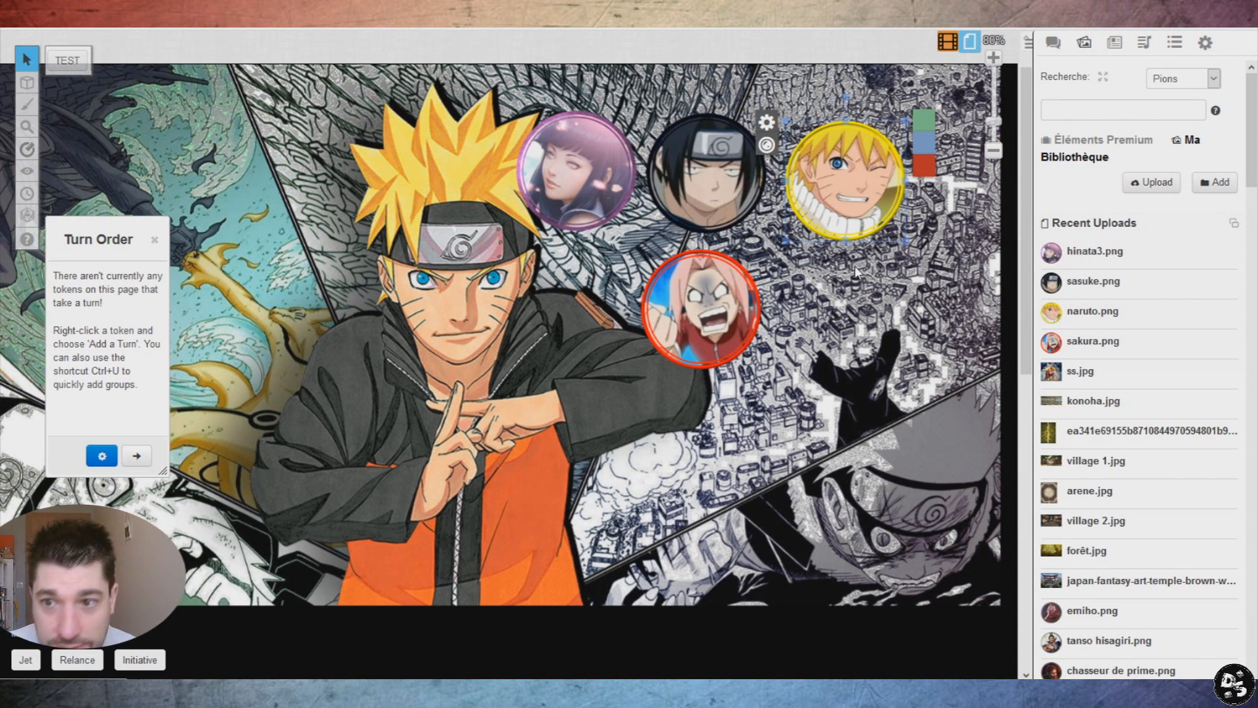
# - Add a new macro to the campaign's collection and name it Jet-image
pyautogui.click(1174, 42)
pyautogui.scroll(5, 1111, 321)
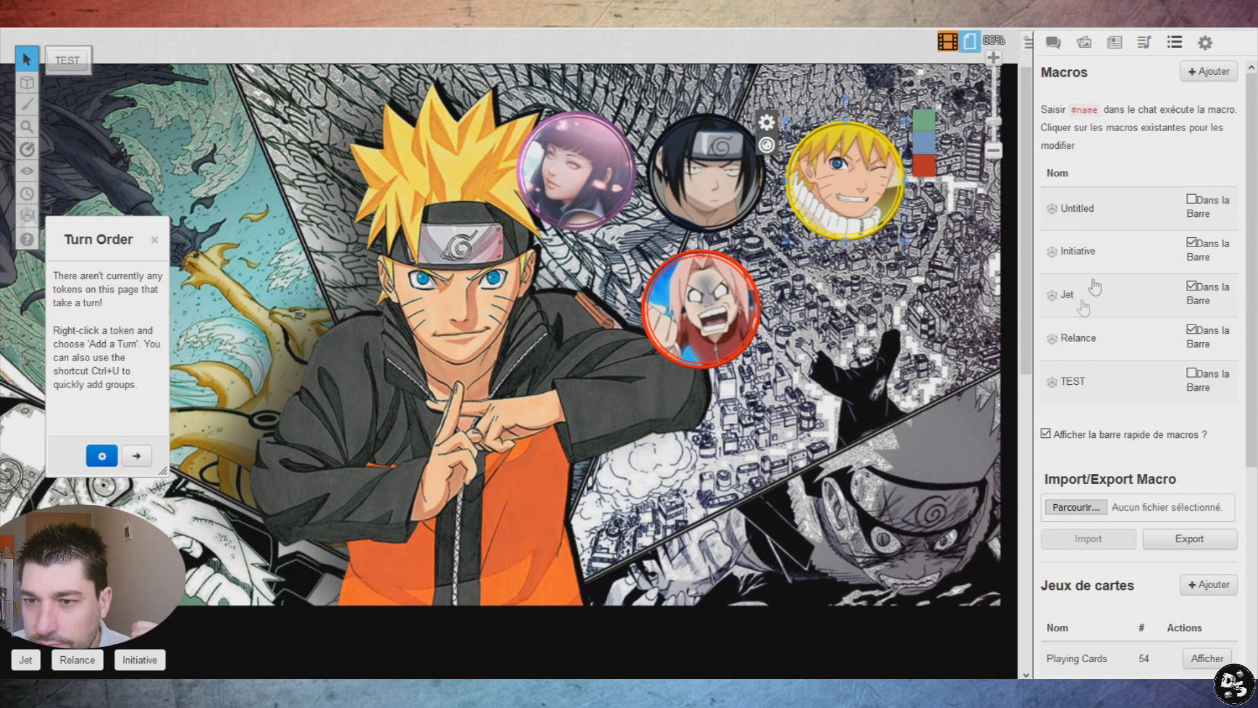
pyautogui.click(1208, 72)
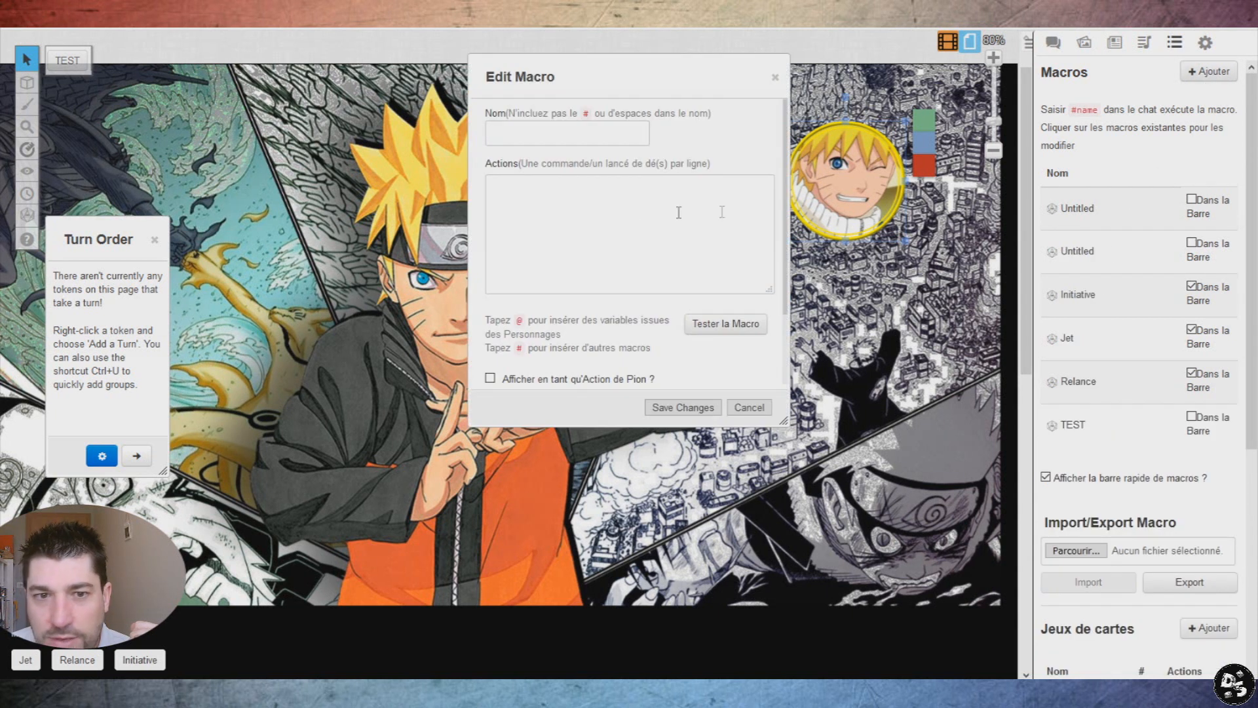
pyautogui.write('Jet-image')
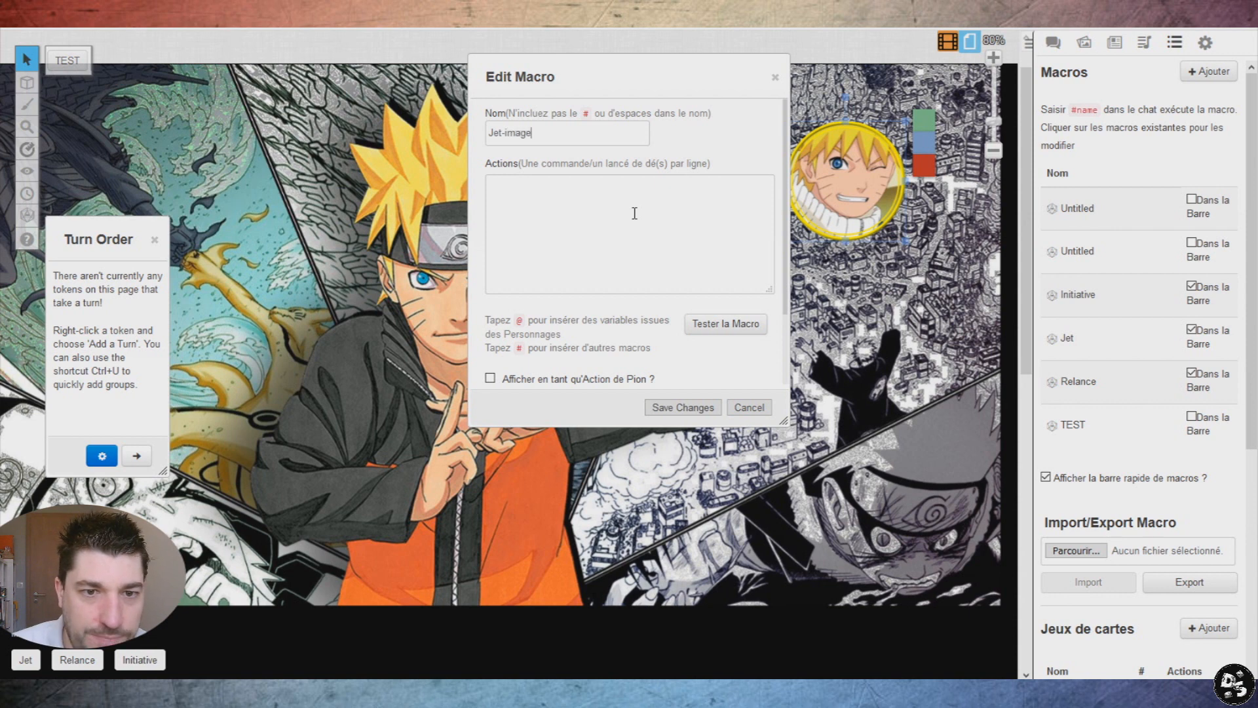
# - Enter the roll command /r {Nombre de dés 10}d10 as the macro's action
pyautogui.click(634, 213)
pyautogui.write('/')
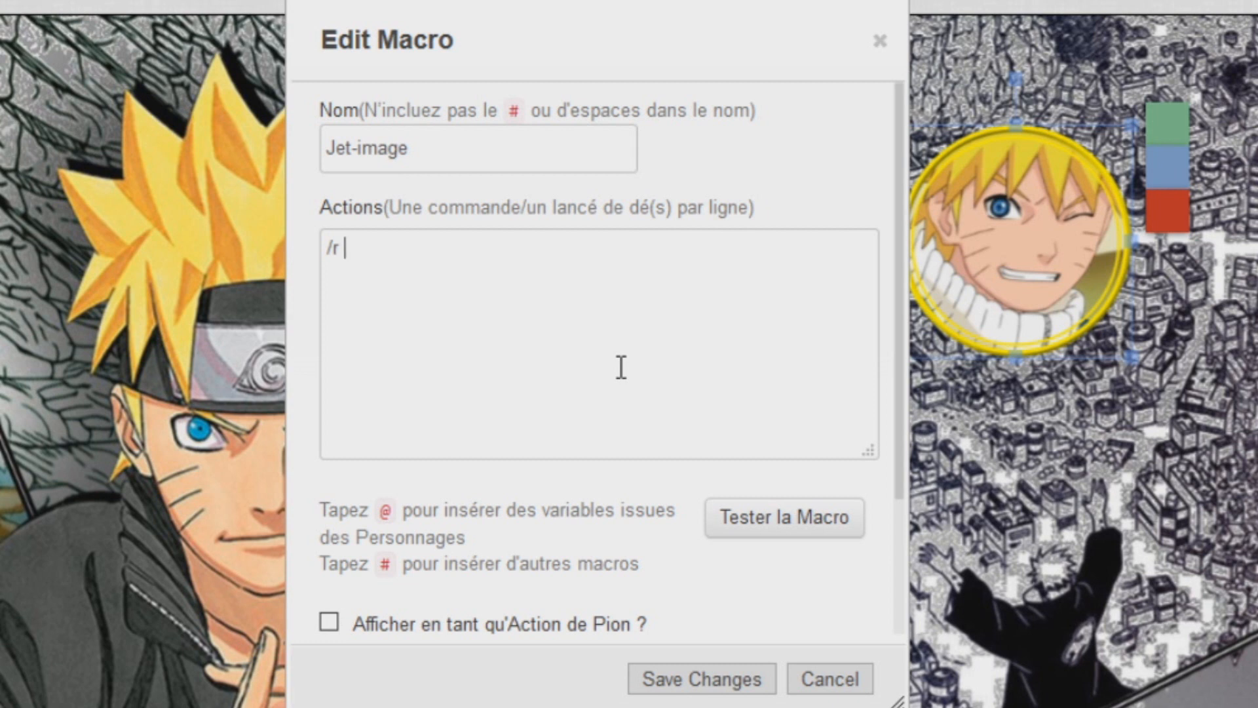
pyautogui.write('r {')
pyautogui.write('Nombre deddés 10')
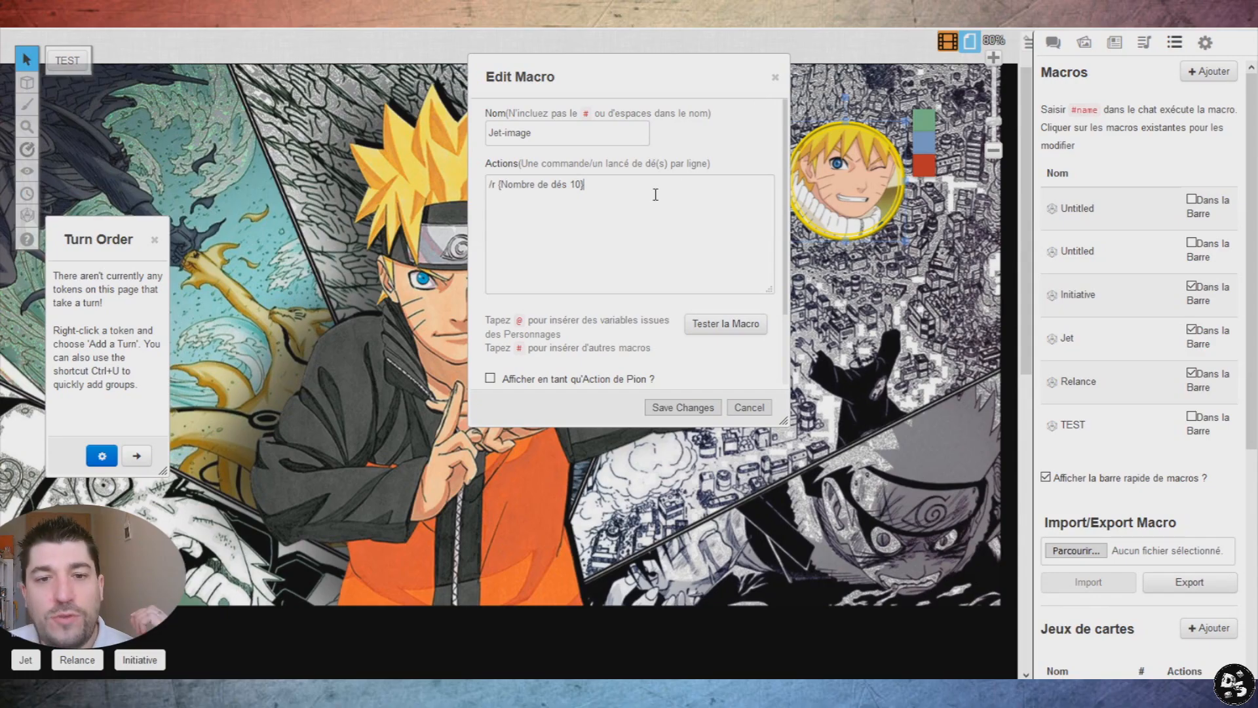
pyautogui.write('}d10')
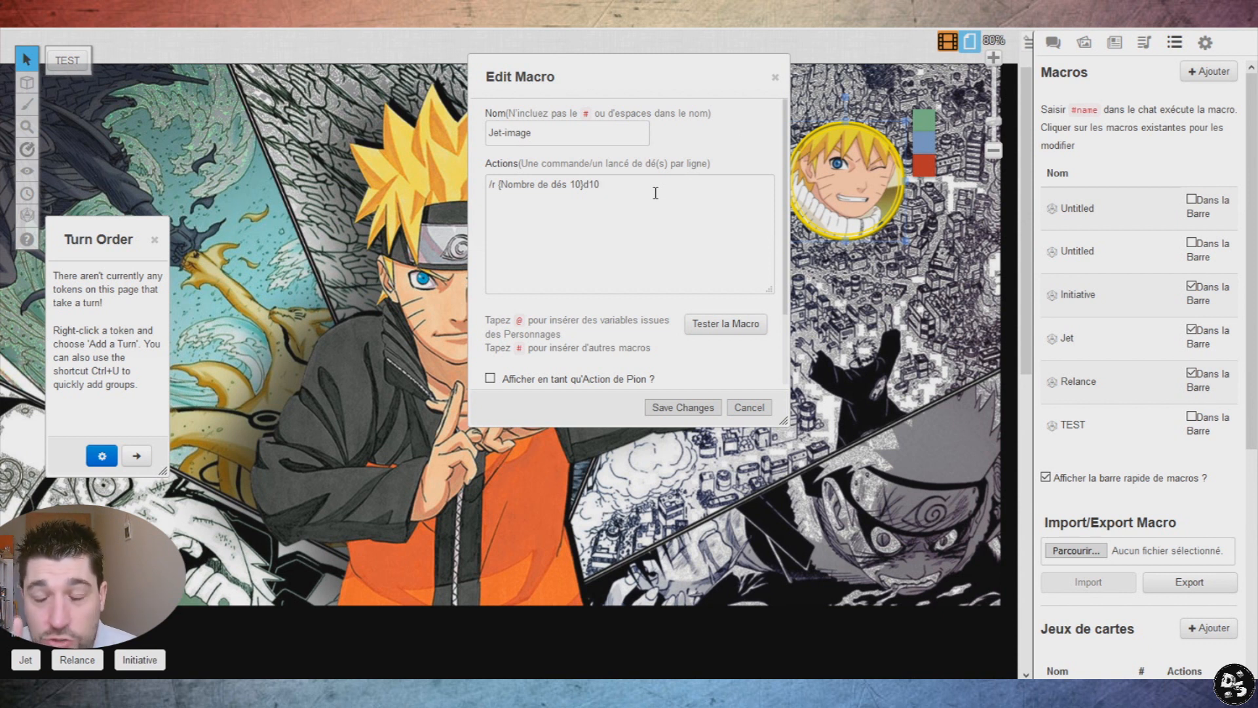
# - Replace the d10 part of the command with the rollable table reference t[D10]
pyautogui.press('BackSpace')
pyautogui.press('BackSpace')
pyautogui.press('BackSpace')
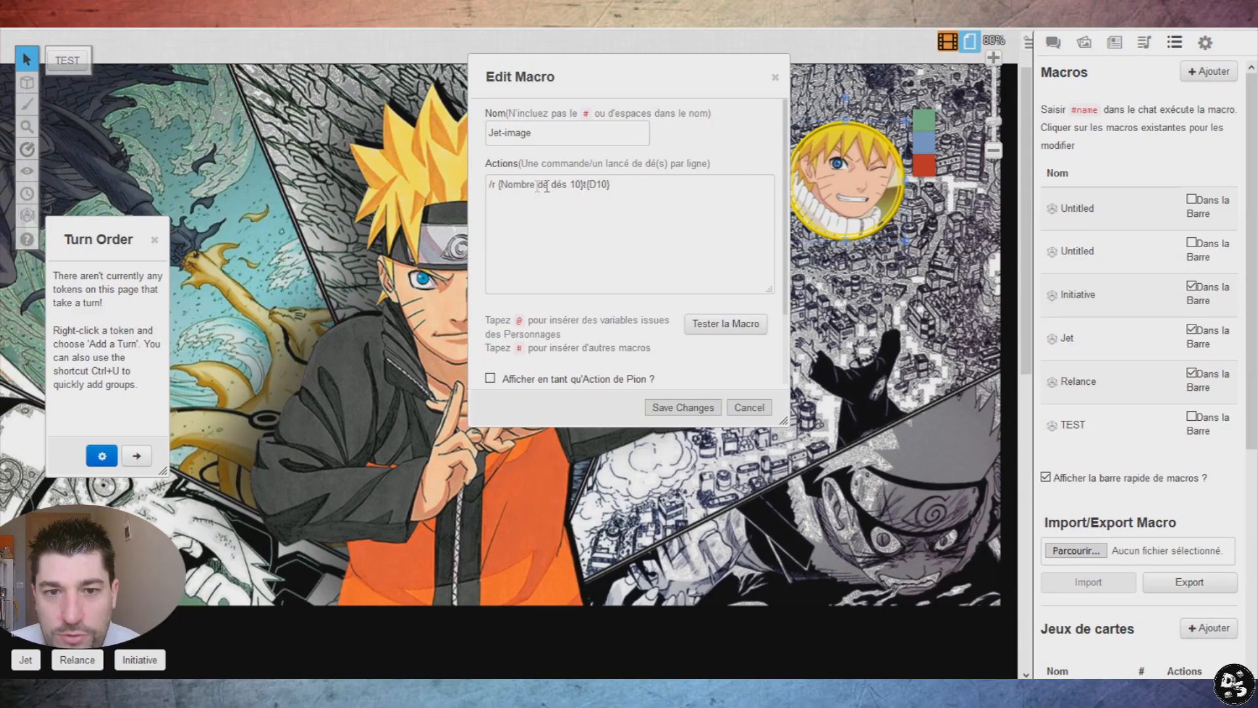
pyautogui.write('D10}')
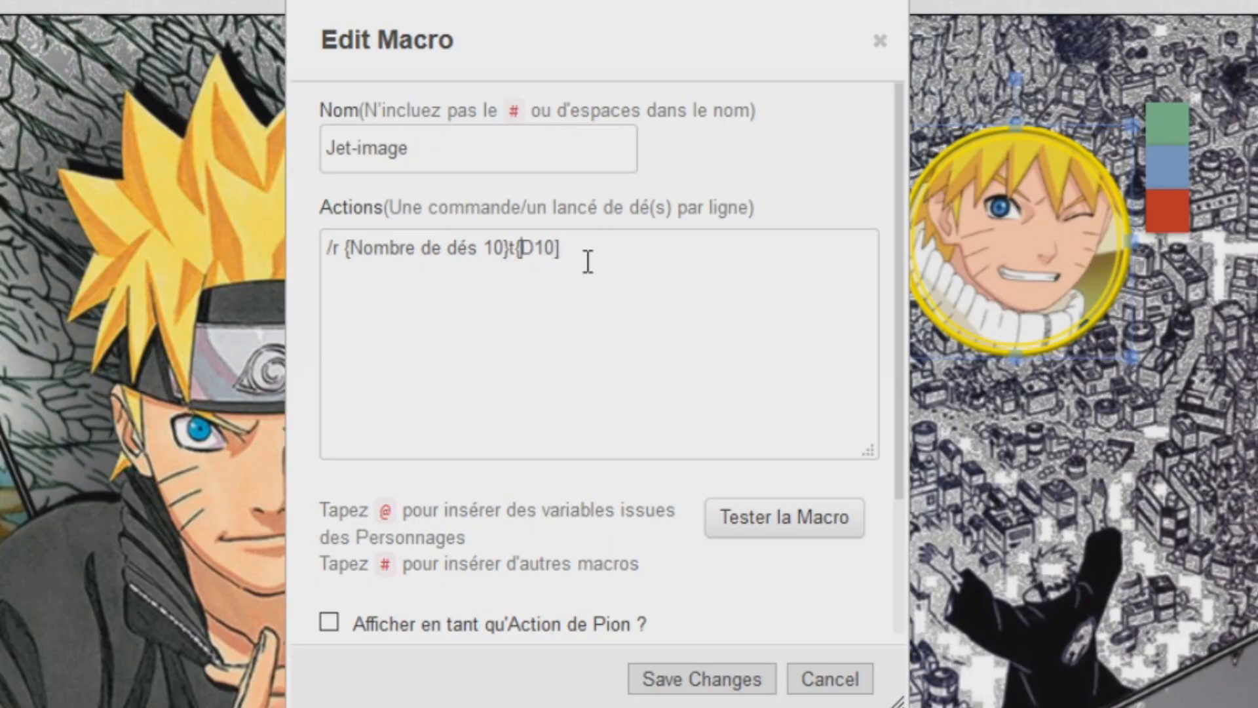
pyautogui.press('BackSpace')
pyautogui.write('[')
# - Append +{réussites auto} to the end of the macro's roll command
pyautogui.click(589, 255)
pyautogui.click(487, 256)
pyautogui.write('{#')
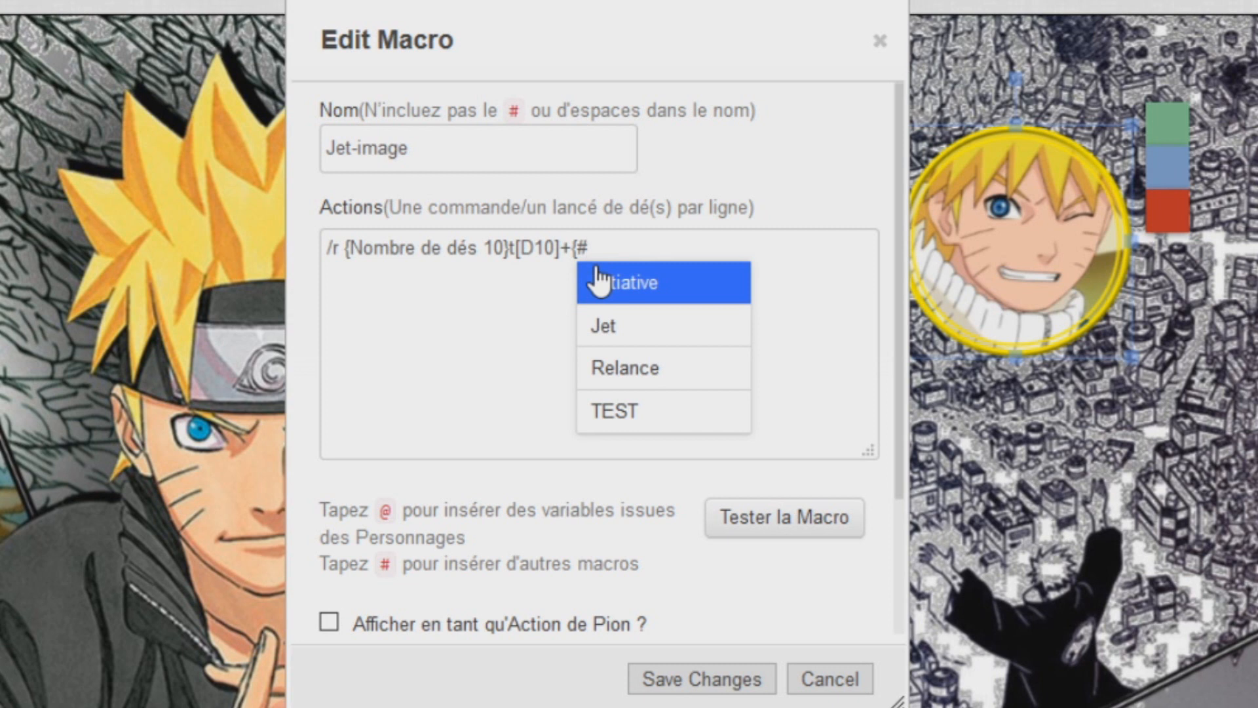
pyautogui.press('BackSpace')
pyautogui.write('ré')
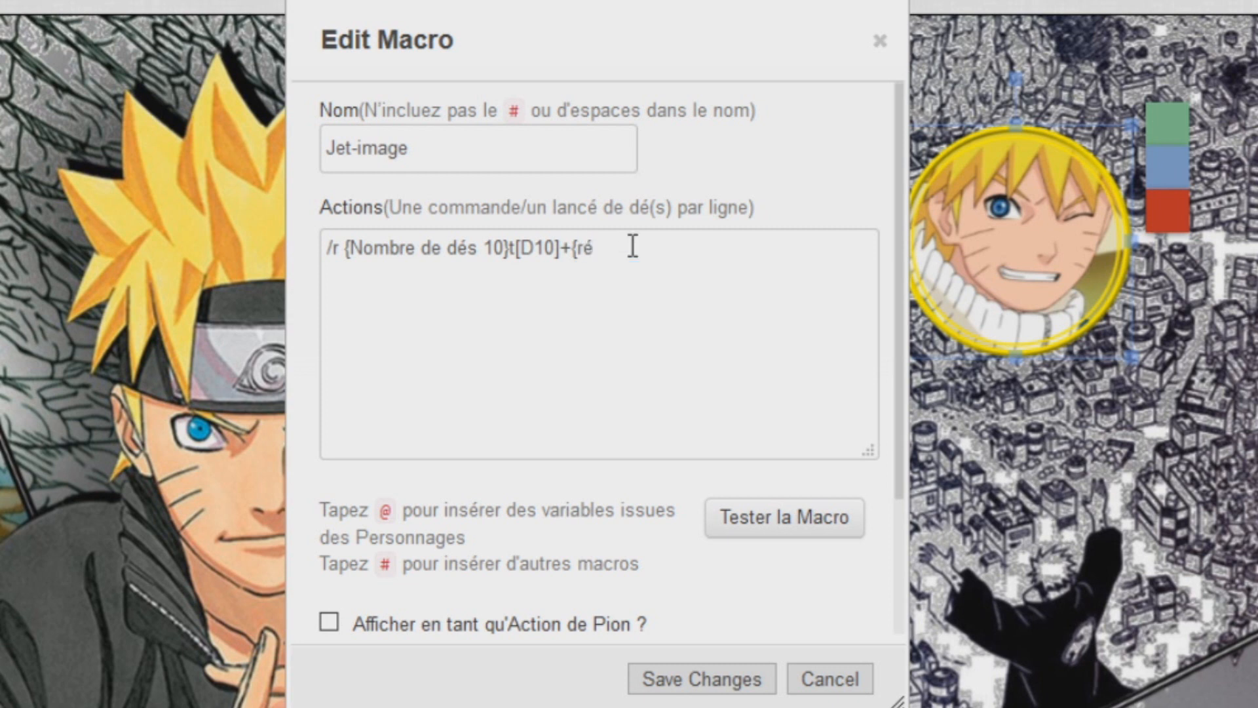
pyautogui.write('ussites auto')
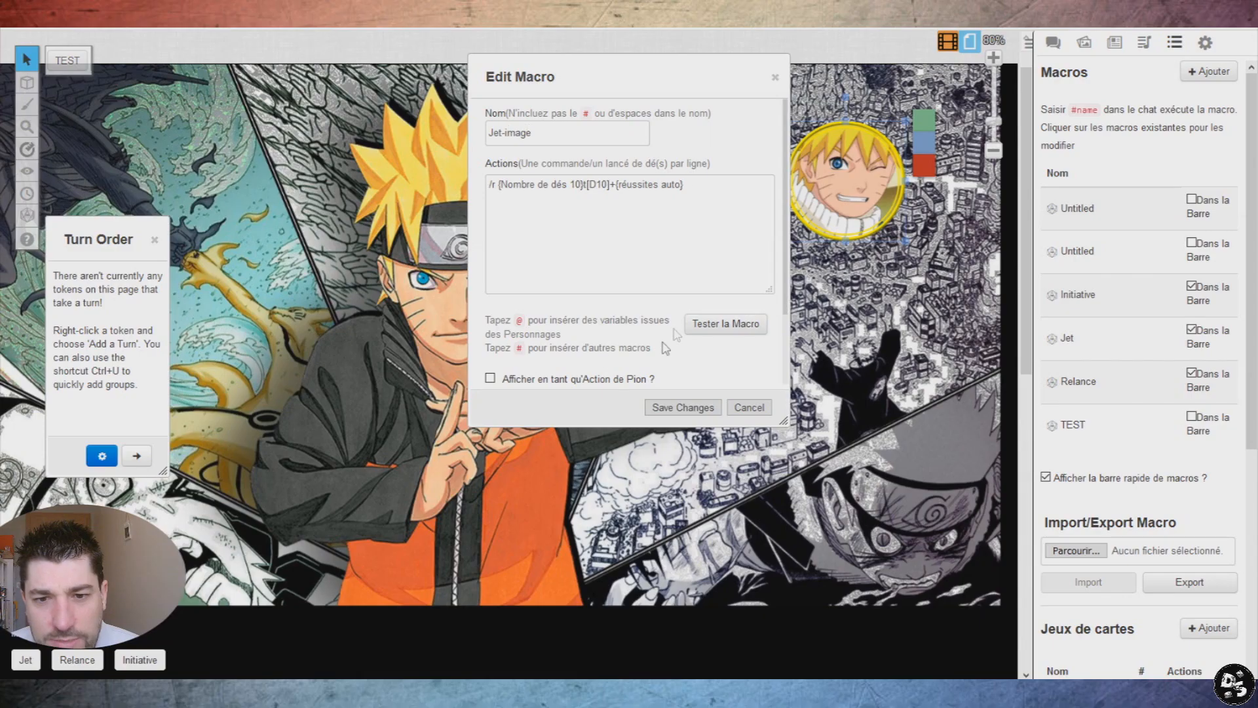
# - Make the Jet-image macro visible to all players (Tous les joueurs) and save it
pyautogui.scroll(-3, 549, 555)
pyautogui.click(553, 552)
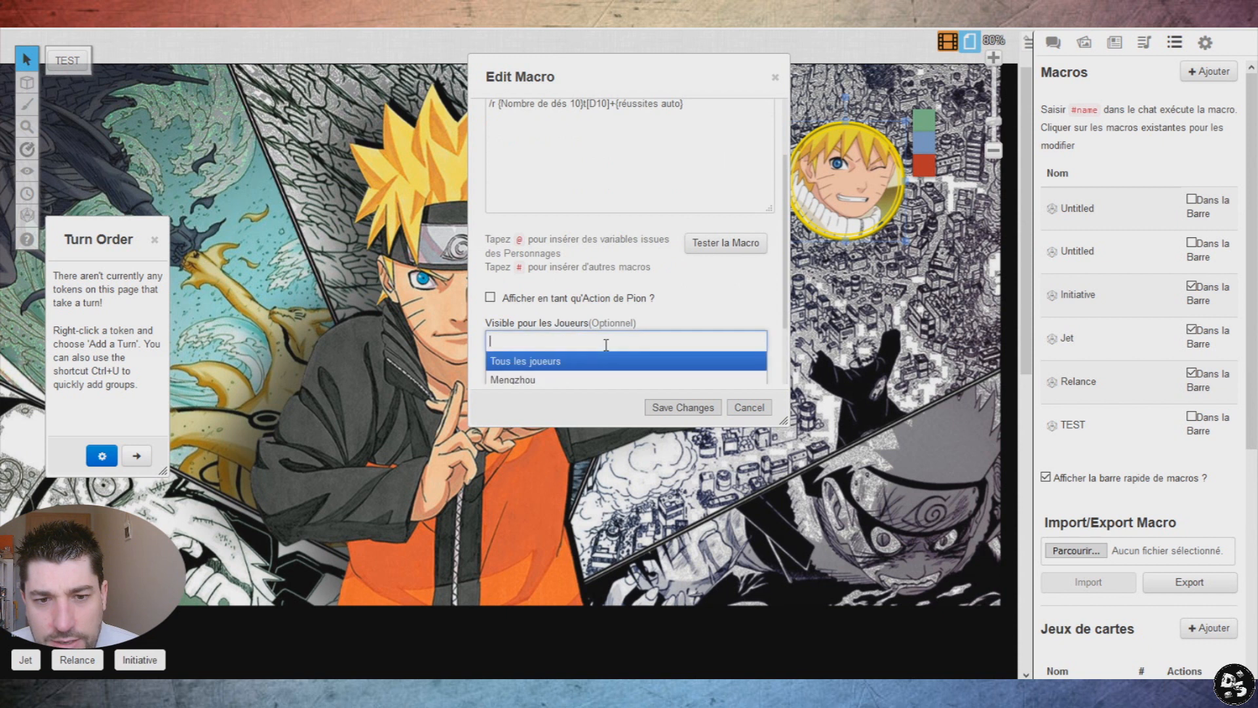
pyautogui.click(562, 361)
pyautogui.scroll(5, 616, 272)
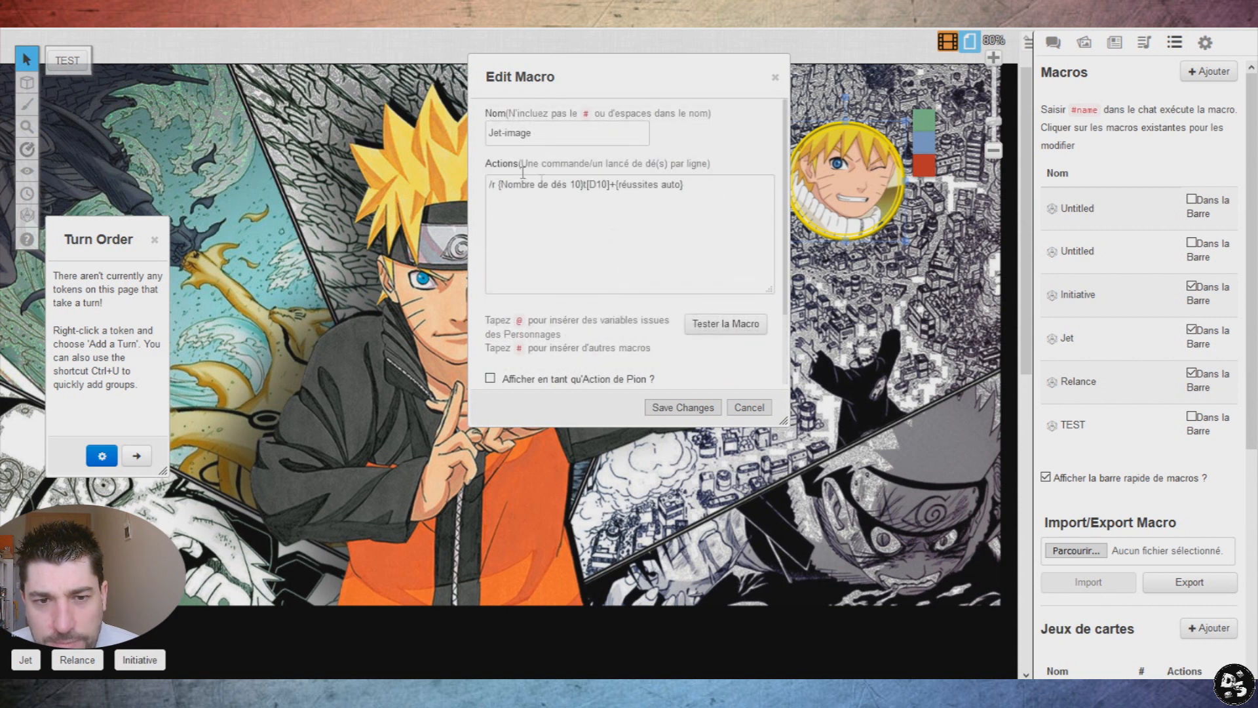
pyautogui.click(693, 407)
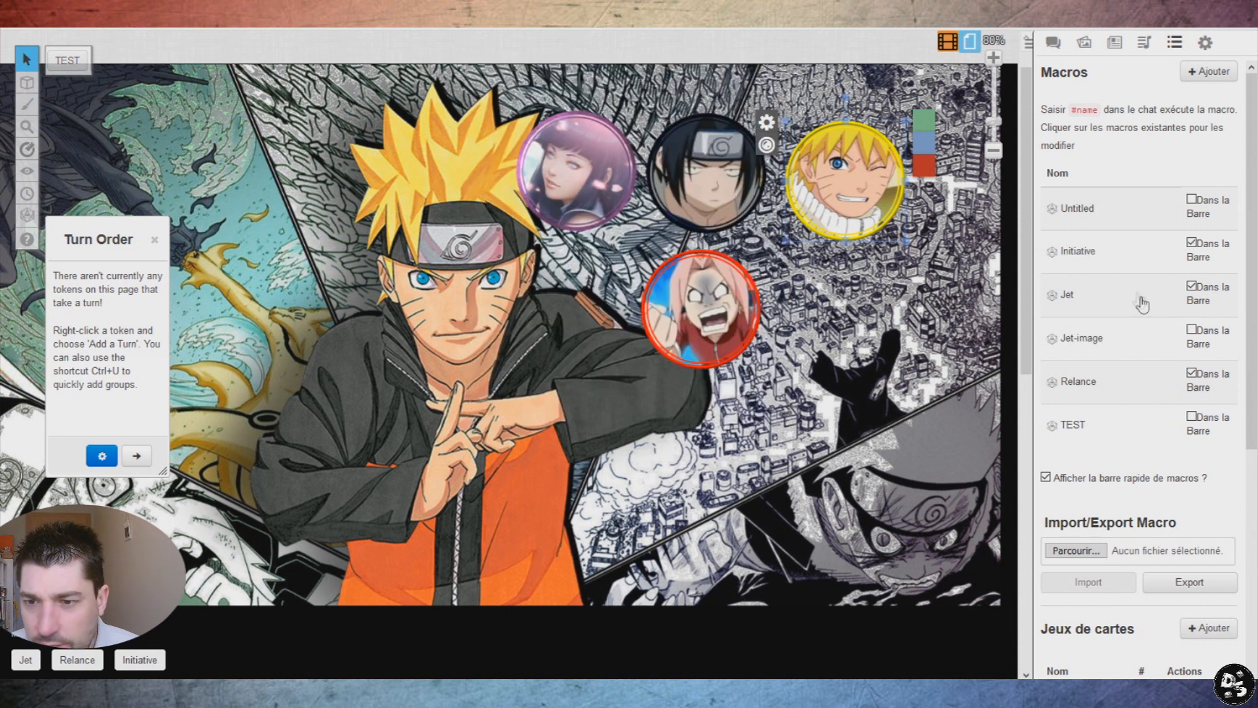
# - Include Jet-image in the quick macro bar and run it with the chat shown
pyautogui.click(1190, 330)
pyautogui.click(1053, 42)
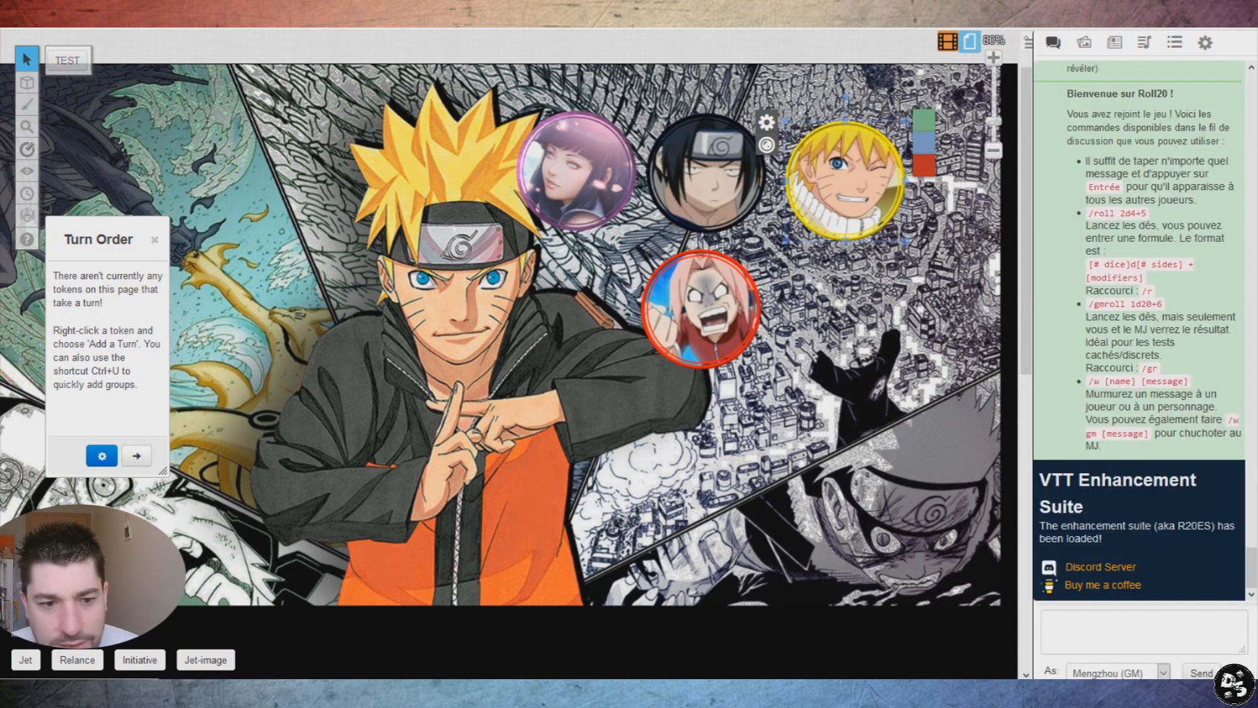
pyautogui.click(203, 660)
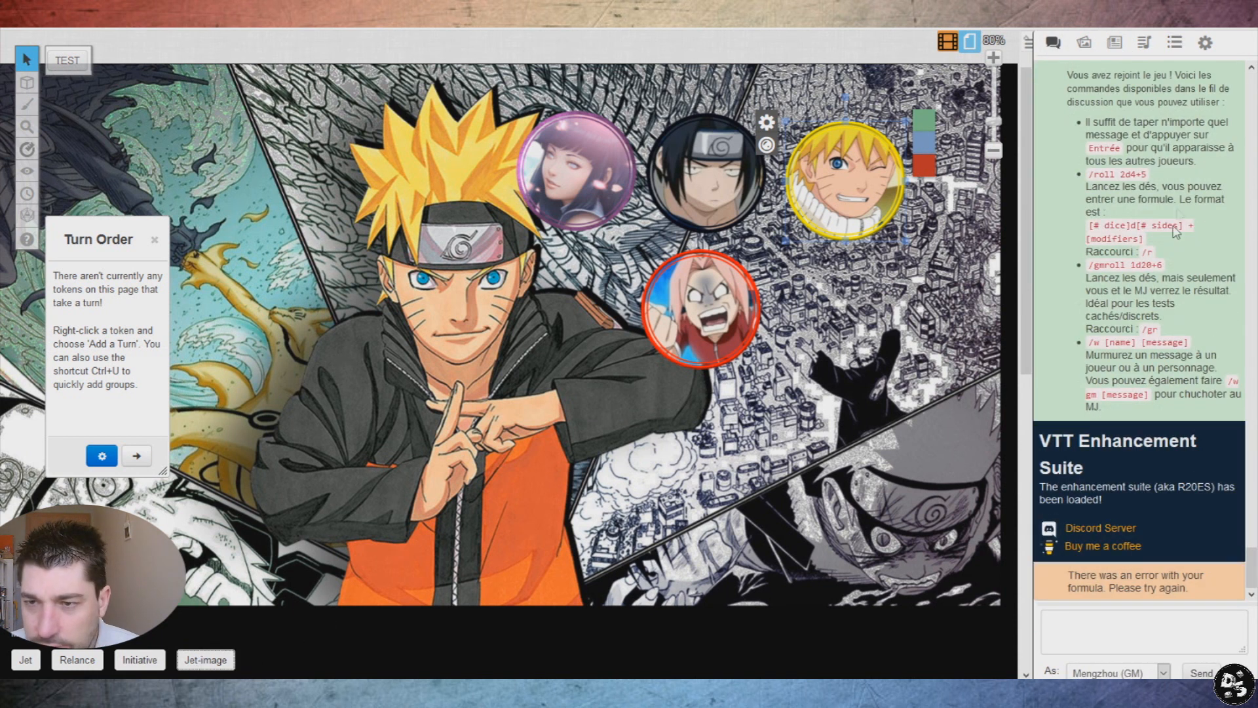
# - Correct the Jet-image macro by putting a question mark before both queries: ?{Nombre de dés 10} and ?{réussites auto}
pyautogui.click(1174, 42)
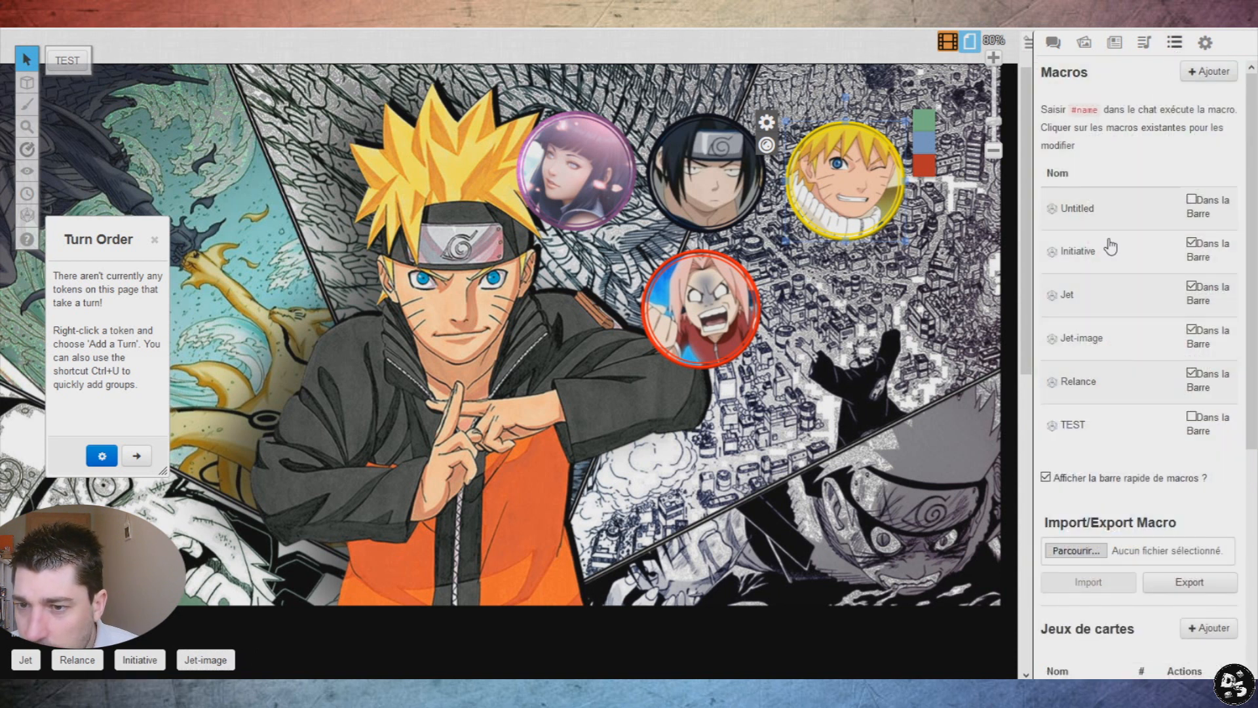
pyautogui.click(1114, 346)
pyautogui.click(606, 230)
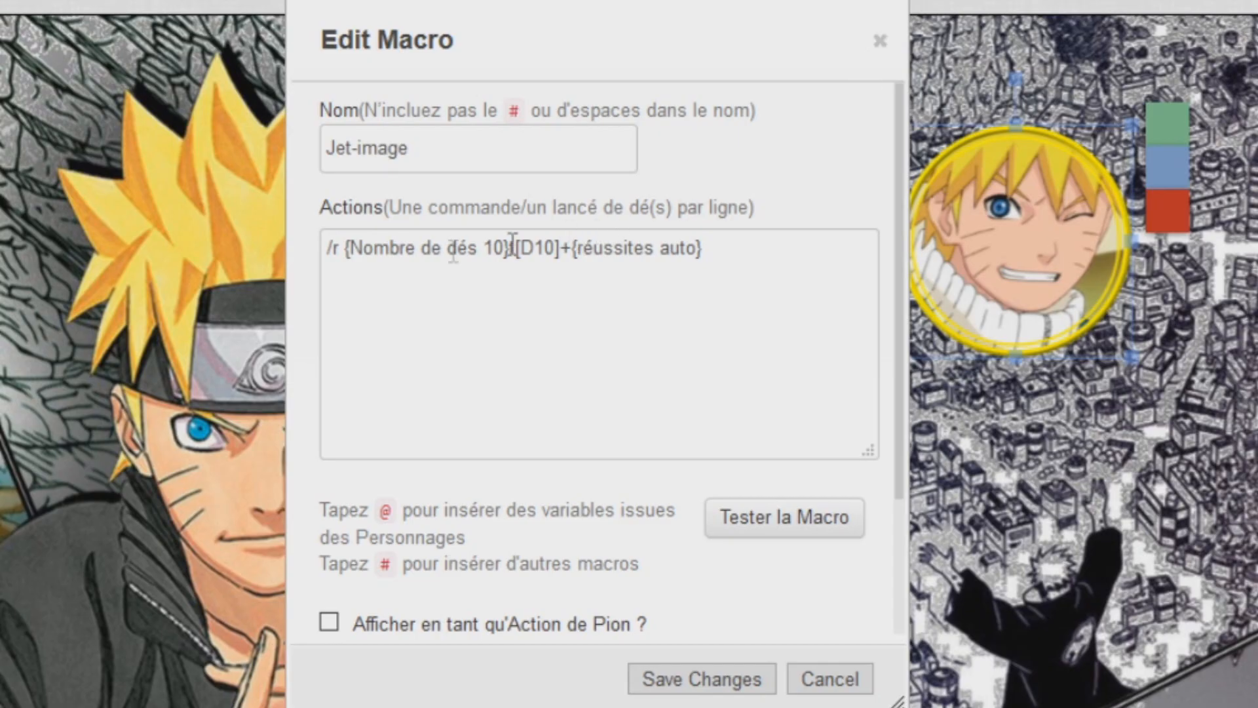
pyautogui.click(496, 185)
pyautogui.write('?')
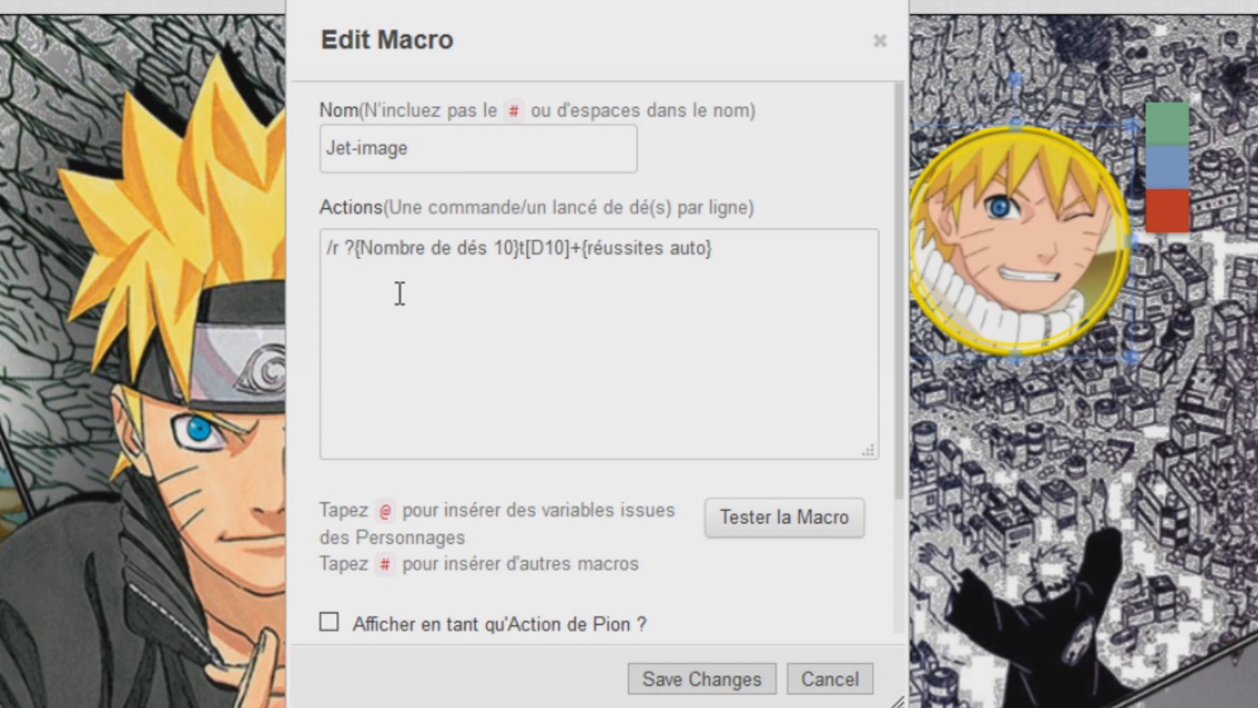
pyautogui.click(586, 265)
pyautogui.write('2')
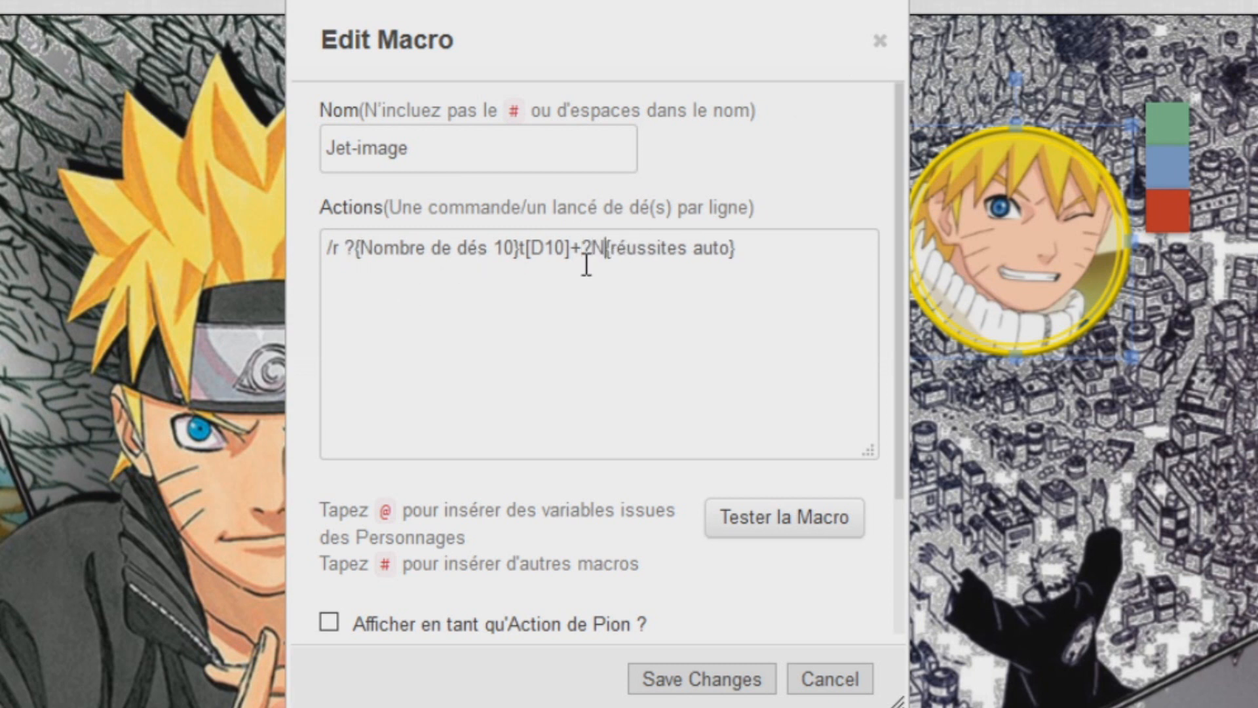
pyautogui.press('BackSpace')
pyautogui.write('?')
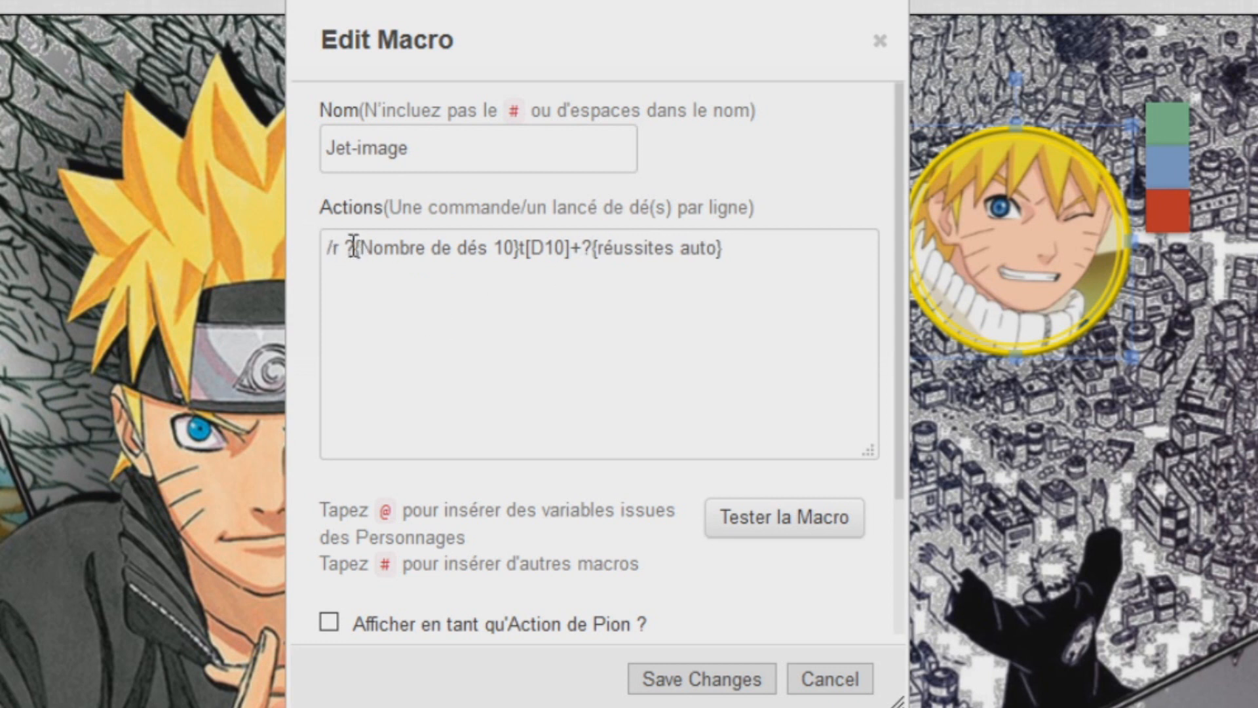
# - Test the corrected Jet-image macro with 20 for Nombre de dés 10 and 3 for réussites auto
pyautogui.click(523, 249)
pyautogui.click(523, 251)
pyautogui.doubleClick(551, 248)
pyautogui.click(552, 250)
pyautogui.click(784, 517)
pyautogui.write('20')
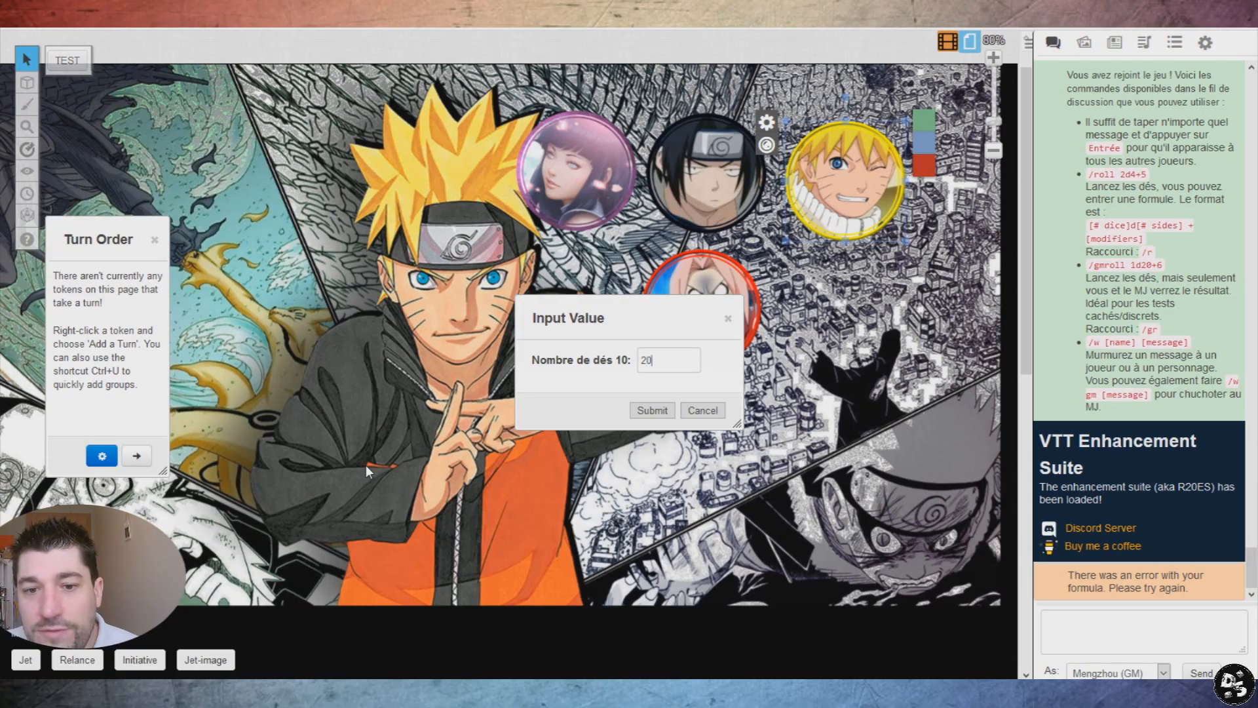
pyautogui.press('Return')
pyautogui.write('3')
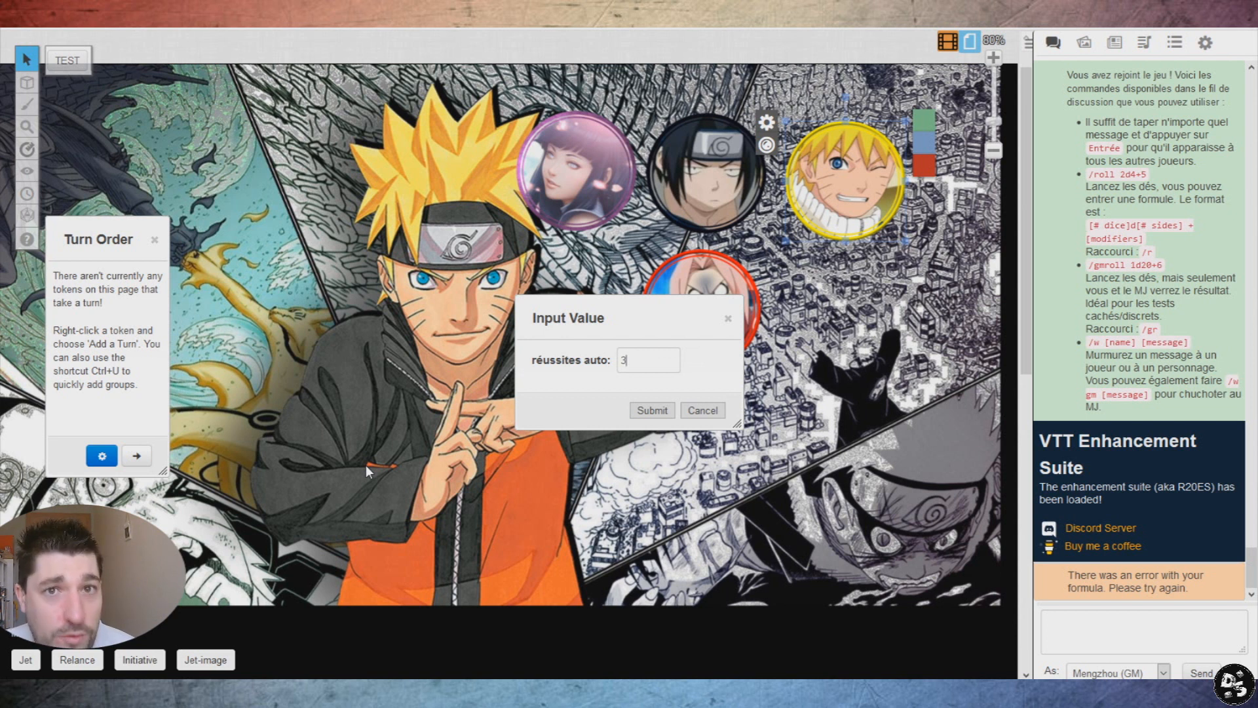
pyautogui.press('Return')
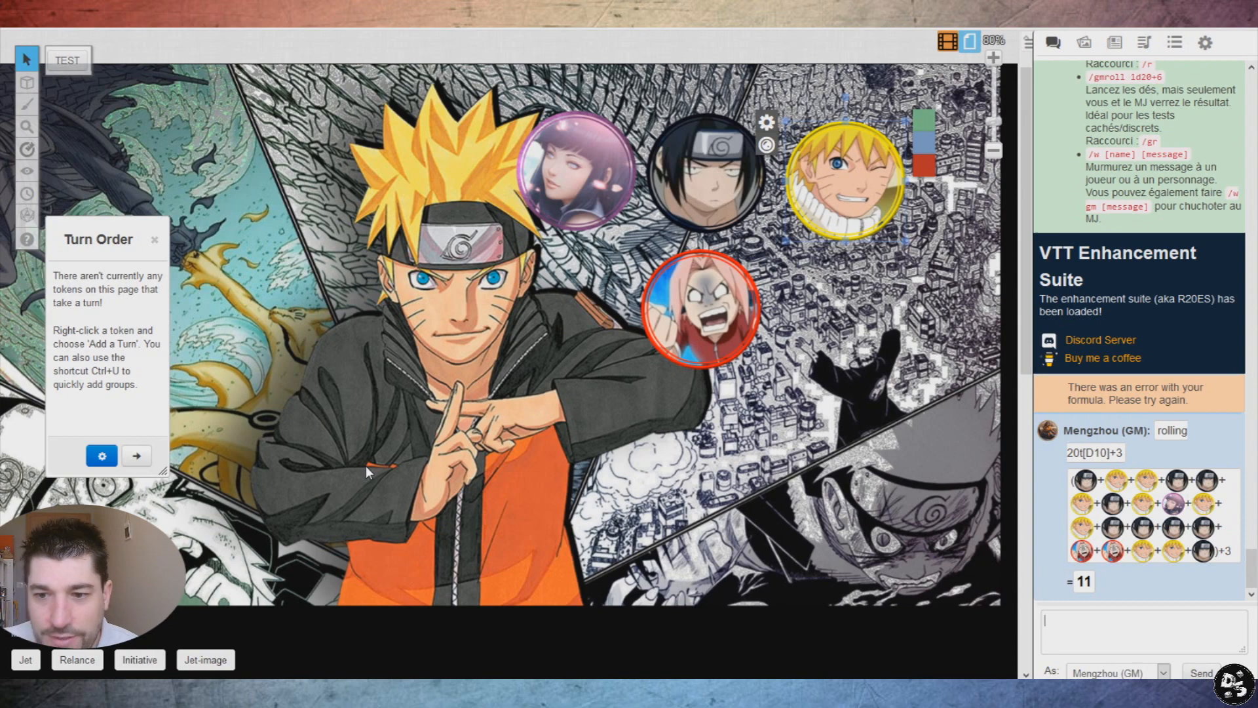
# - Widen the chat sidebar and examine the character icons and total of the table roll
pyautogui.moveTo(1032, 537); pyautogui.dragTo(875, 543)
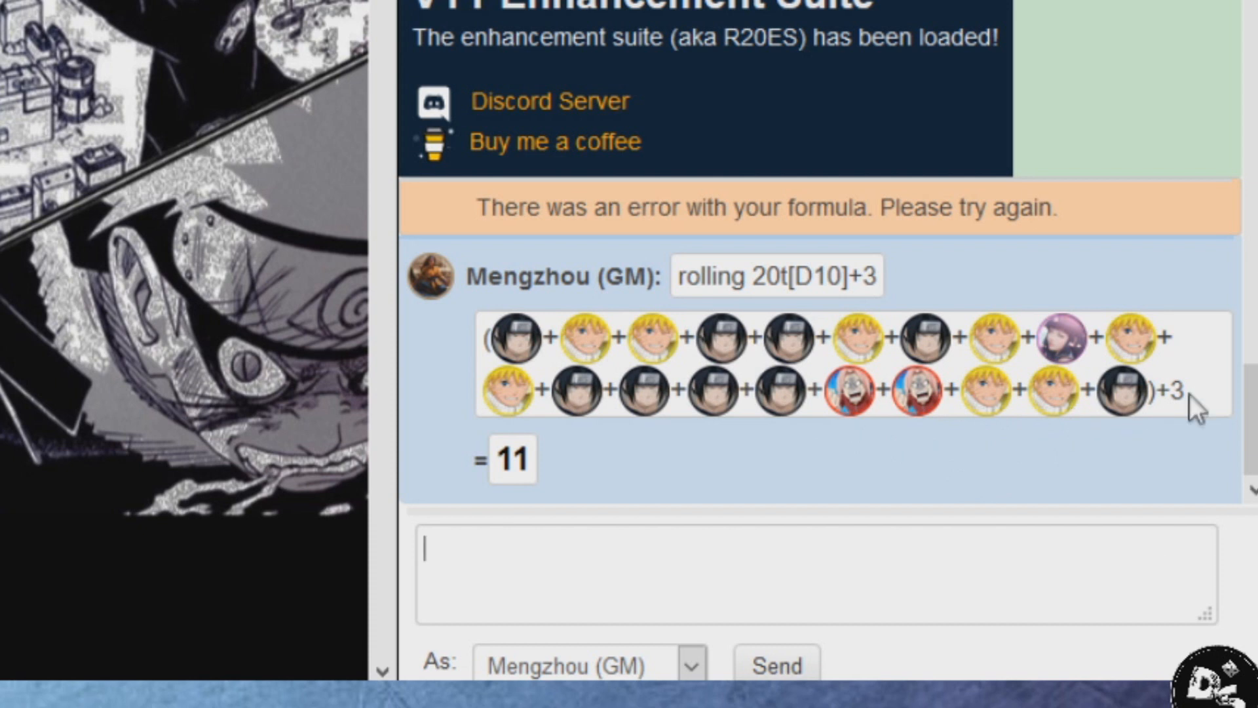
pyautogui.doubleClick(513, 459)
pyautogui.click(909, 527)
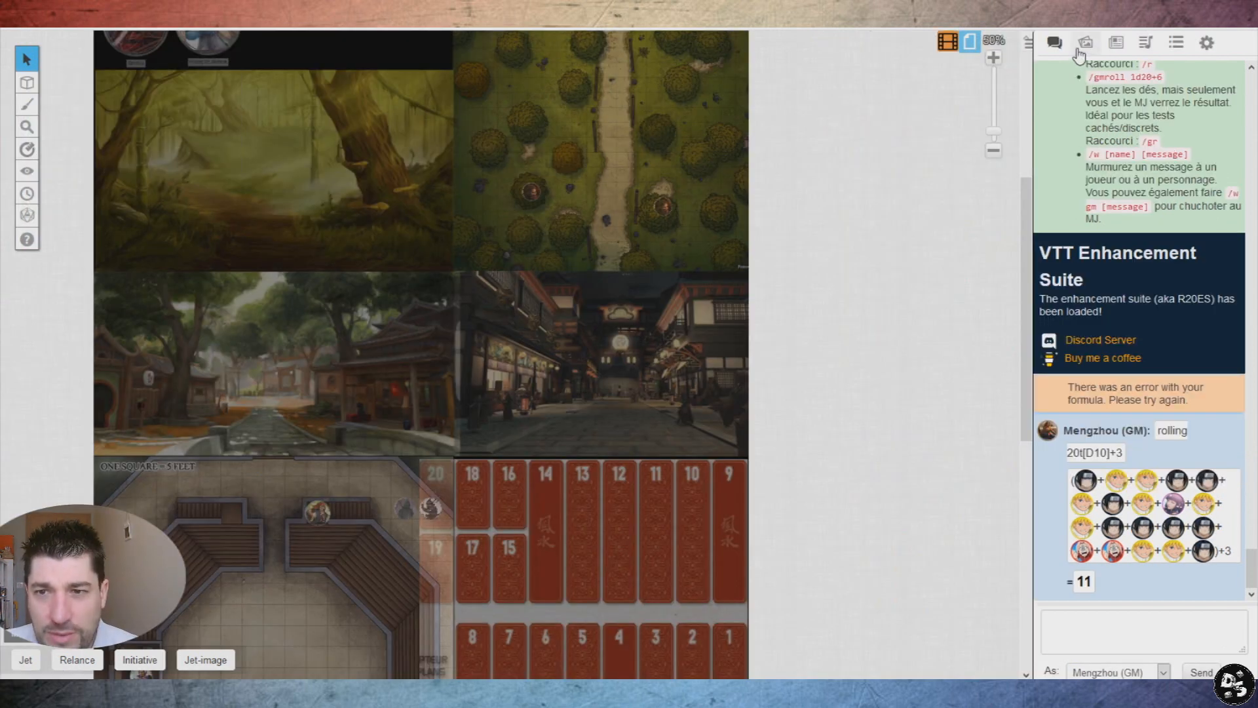
# - Show the campaign's character list in the journal and view the upper maps of the page at a larger zoom
pyautogui.click(1117, 48)
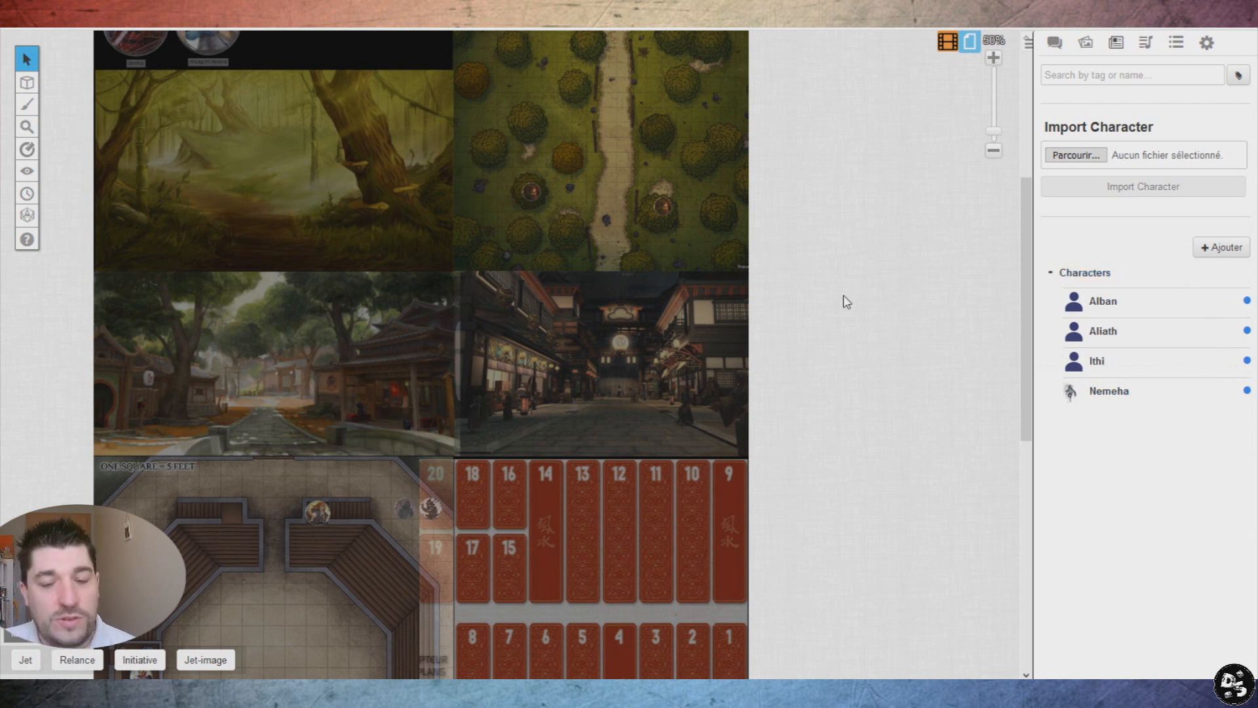
pyautogui.scroll(4, 77, 133)
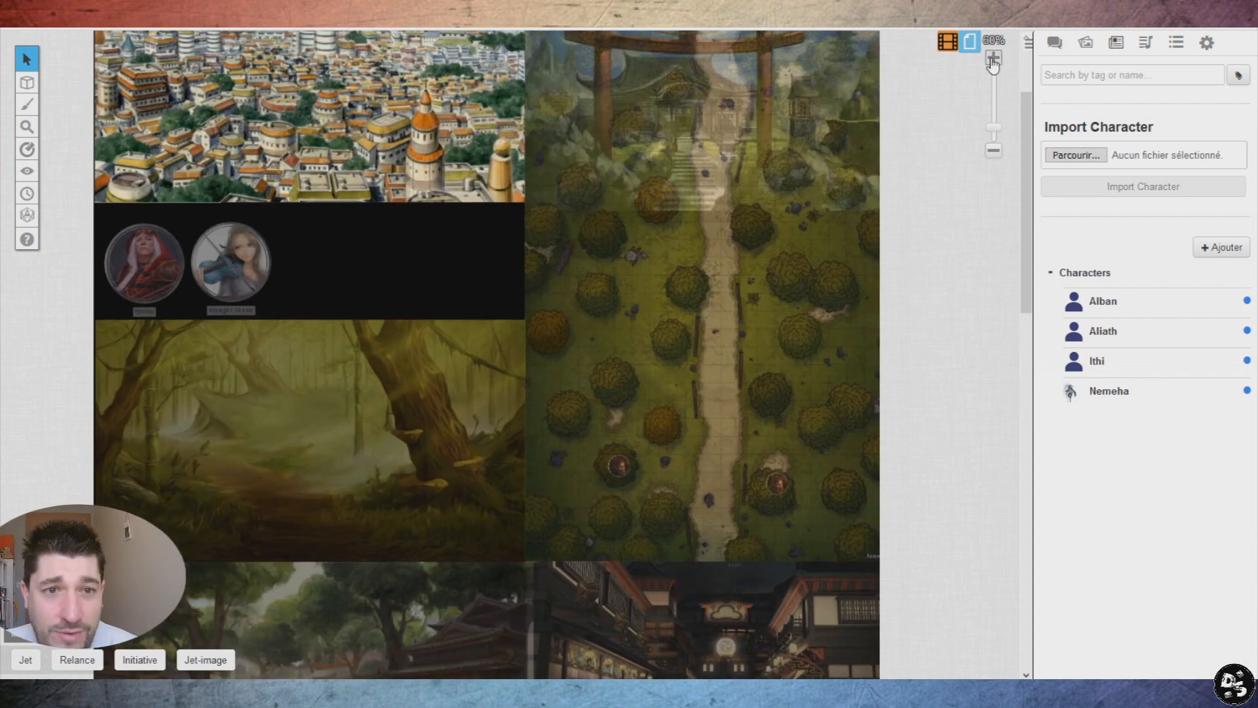
pyautogui.click(993, 57)
pyautogui.scroll(3, 573, 209)
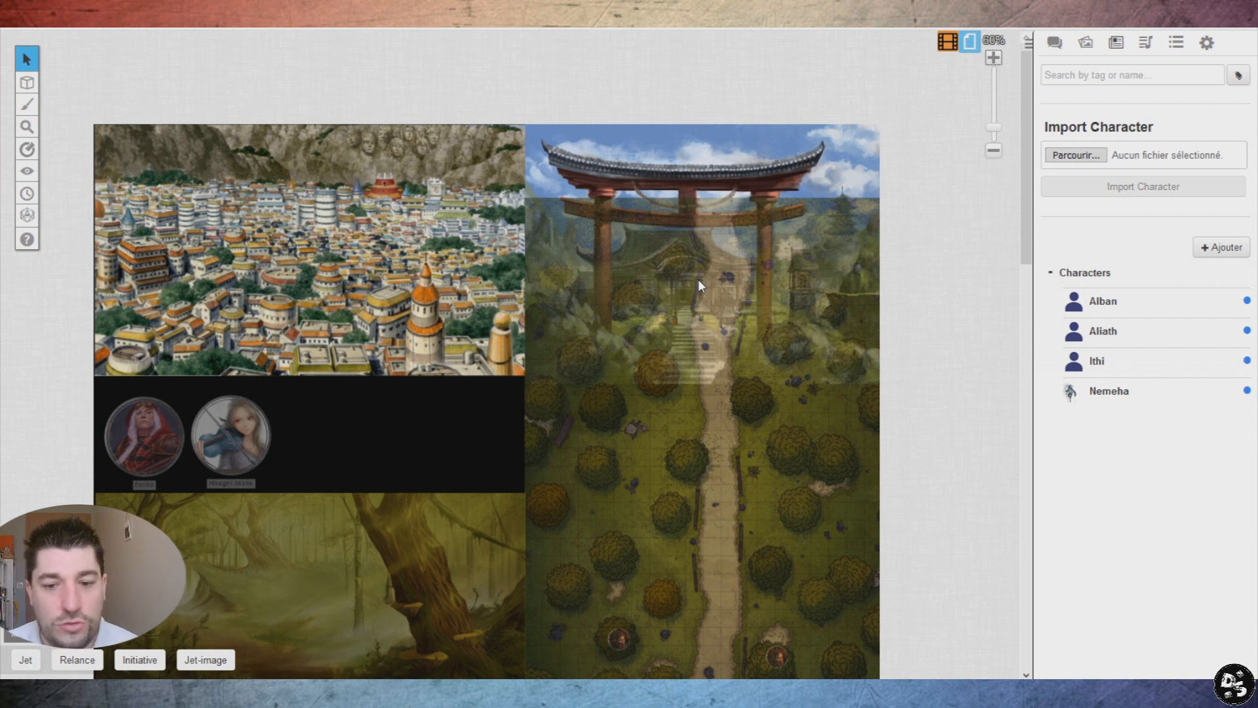
# - Open the Fiches de perso folder in File Explorer and view the Senju Jazen PDF character sheet
pyautogui.click(322, 330)
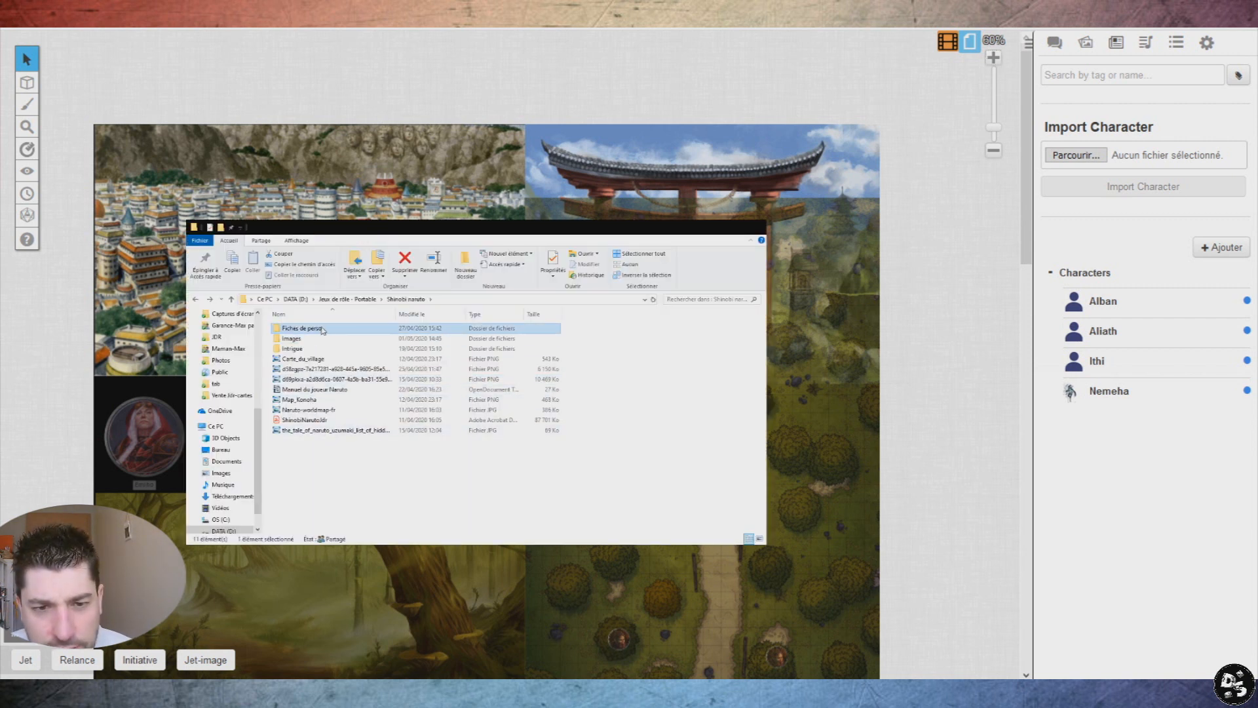
pyautogui.doubleClick(322, 329)
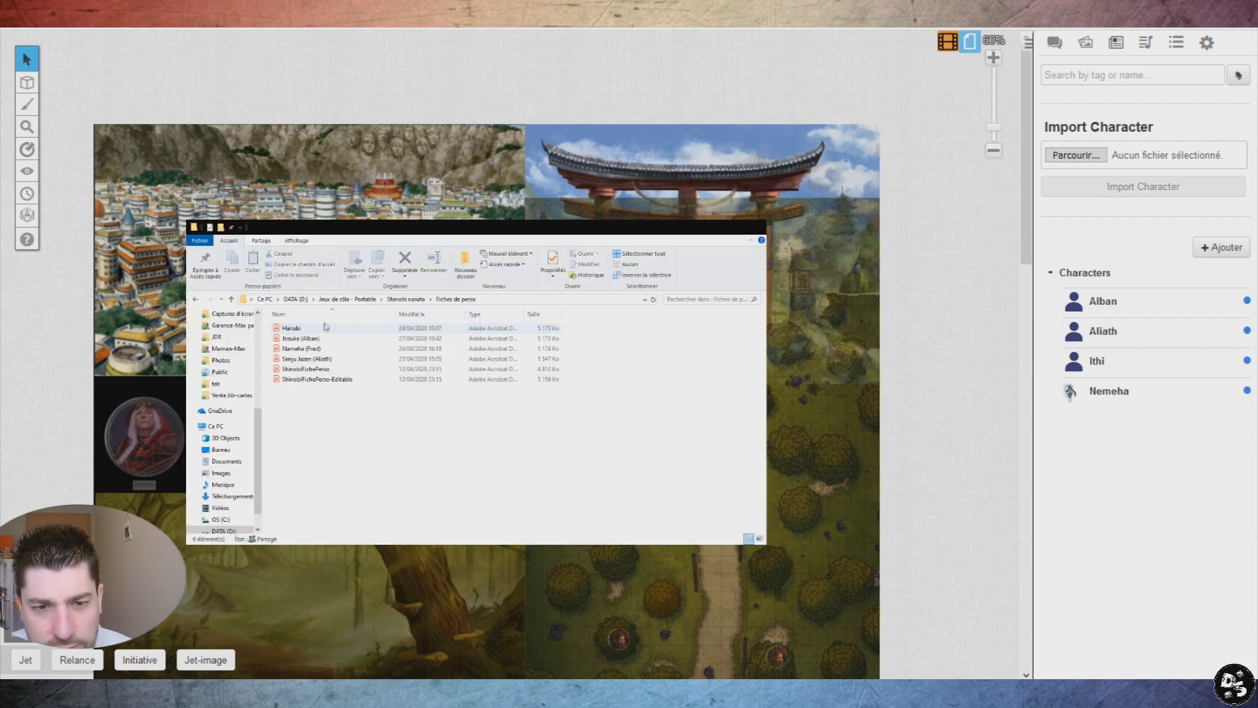
pyautogui.click(323, 361)
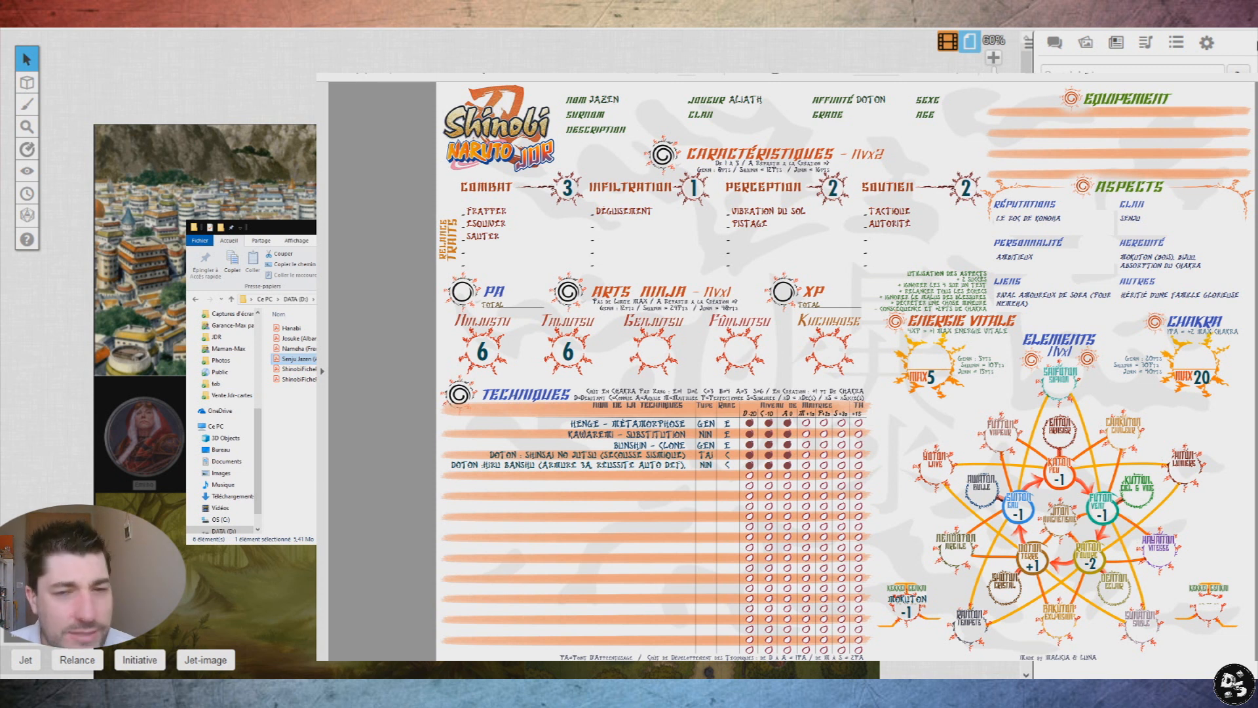
pyautogui.hotkey('alt', 'Tab')
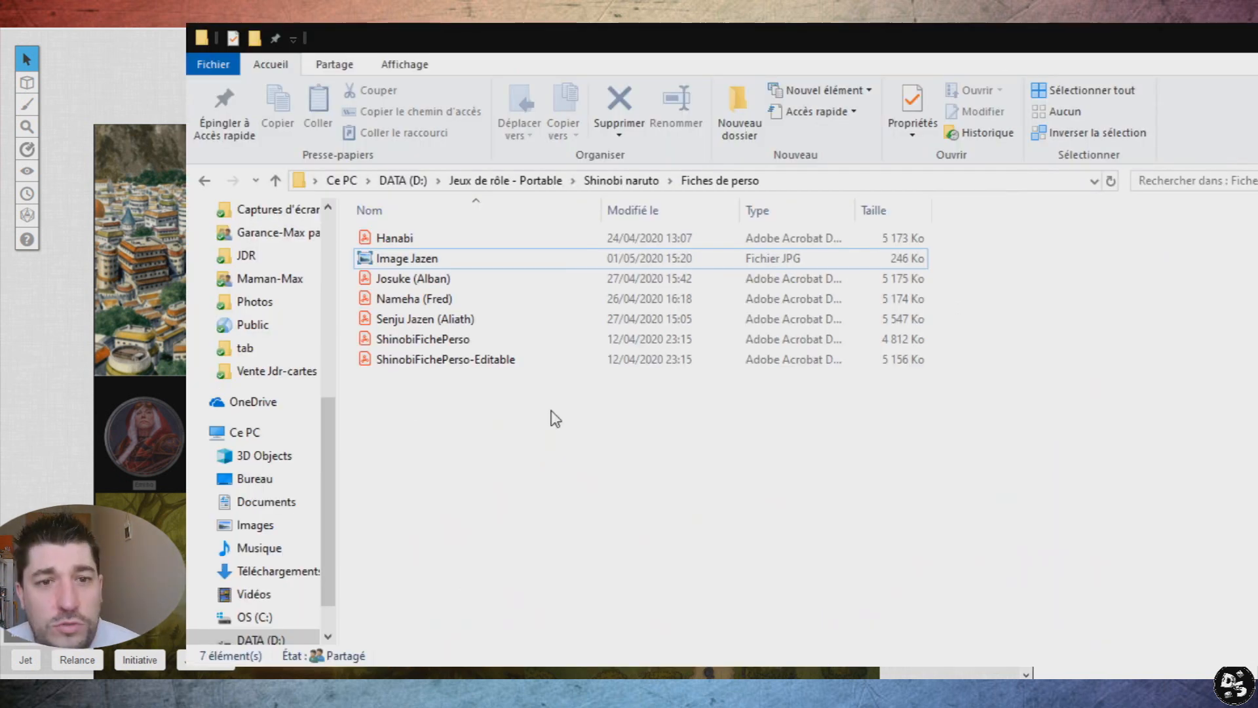
# - Open the Image Jazen picture, examine its techniques table up close and the whole sheet, and return to Roll20
pyautogui.click(473, 261)
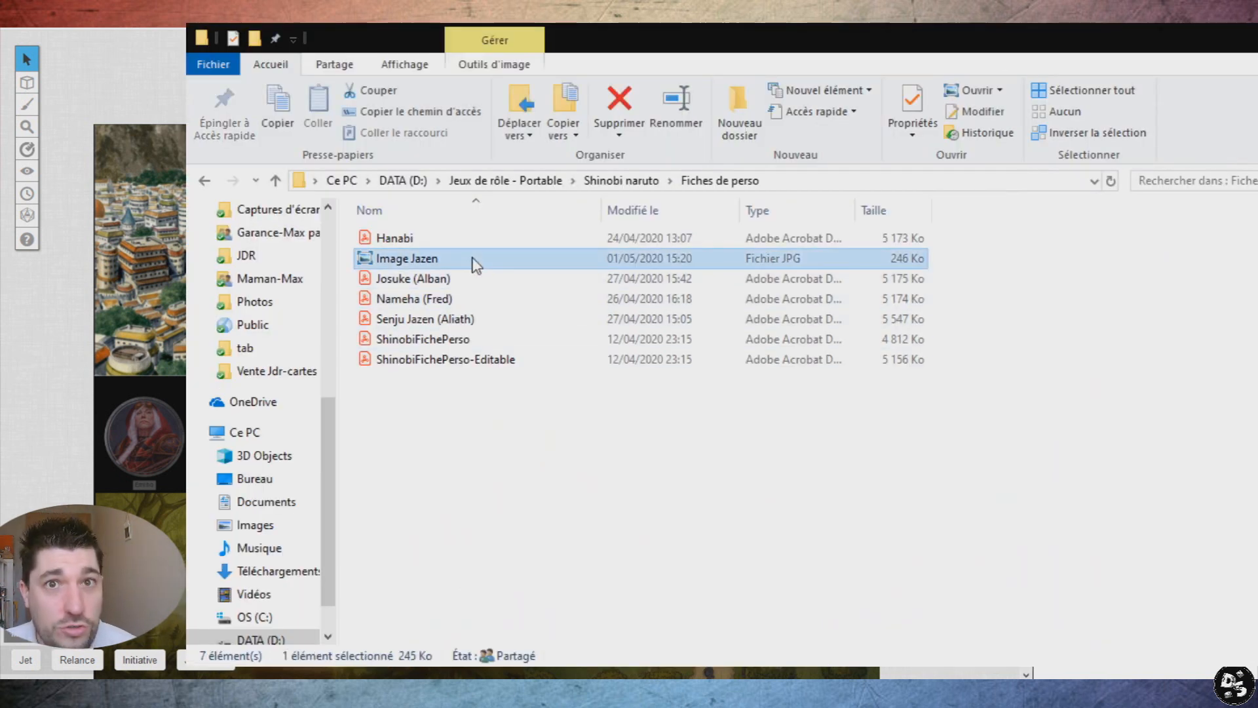
pyautogui.doubleClick(431, 259)
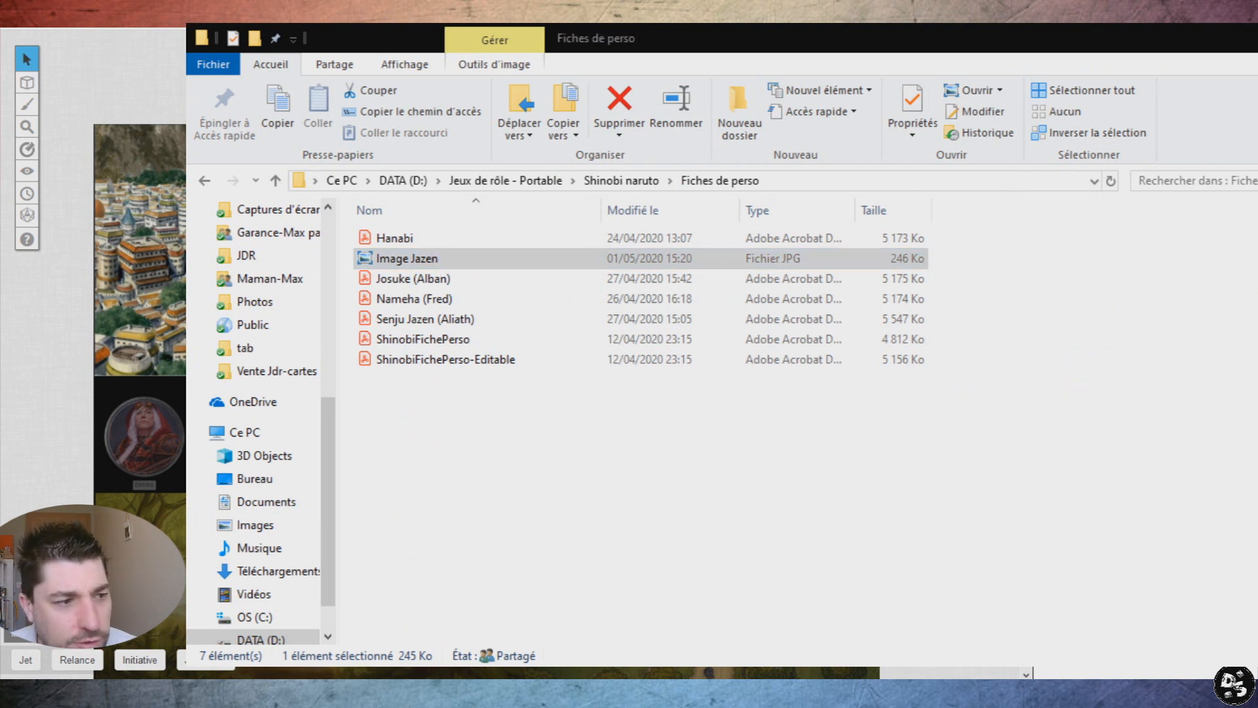
pyautogui.scroll(2, 741, 371)
pyautogui.scroll(-2, 741, 371)
pyautogui.scroll(2, 739, 372)
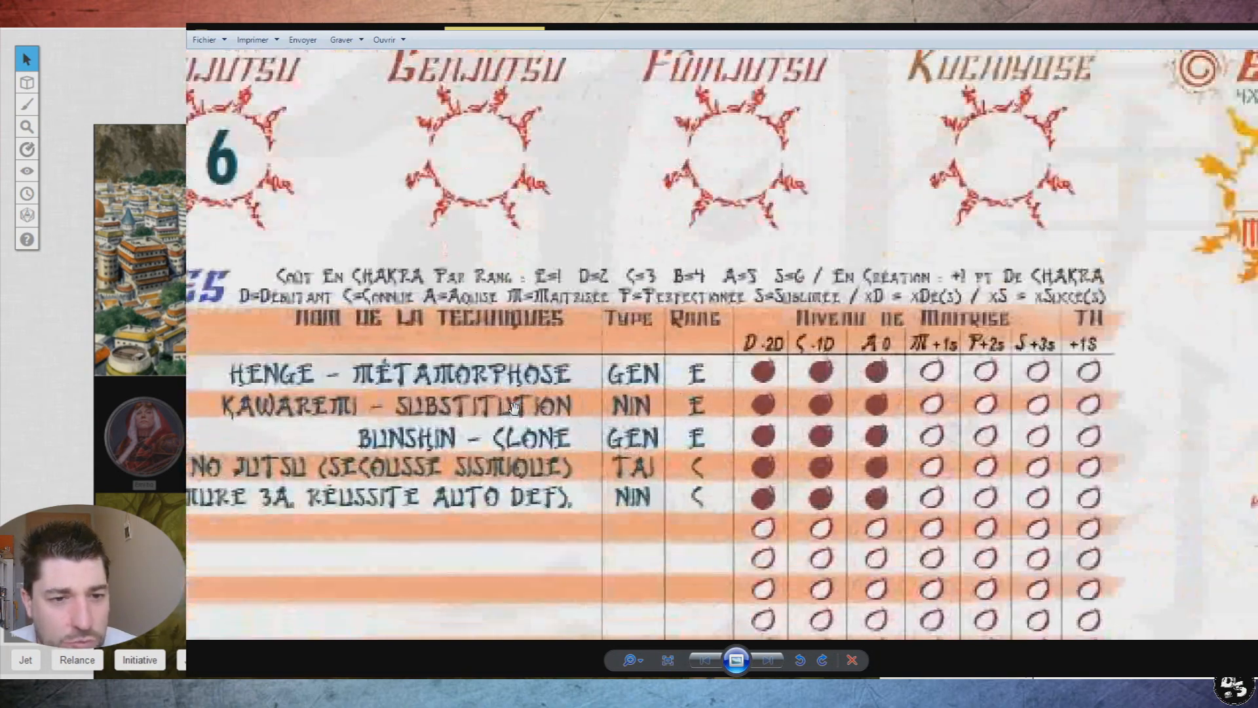
pyautogui.scroll(-2, 655, 385)
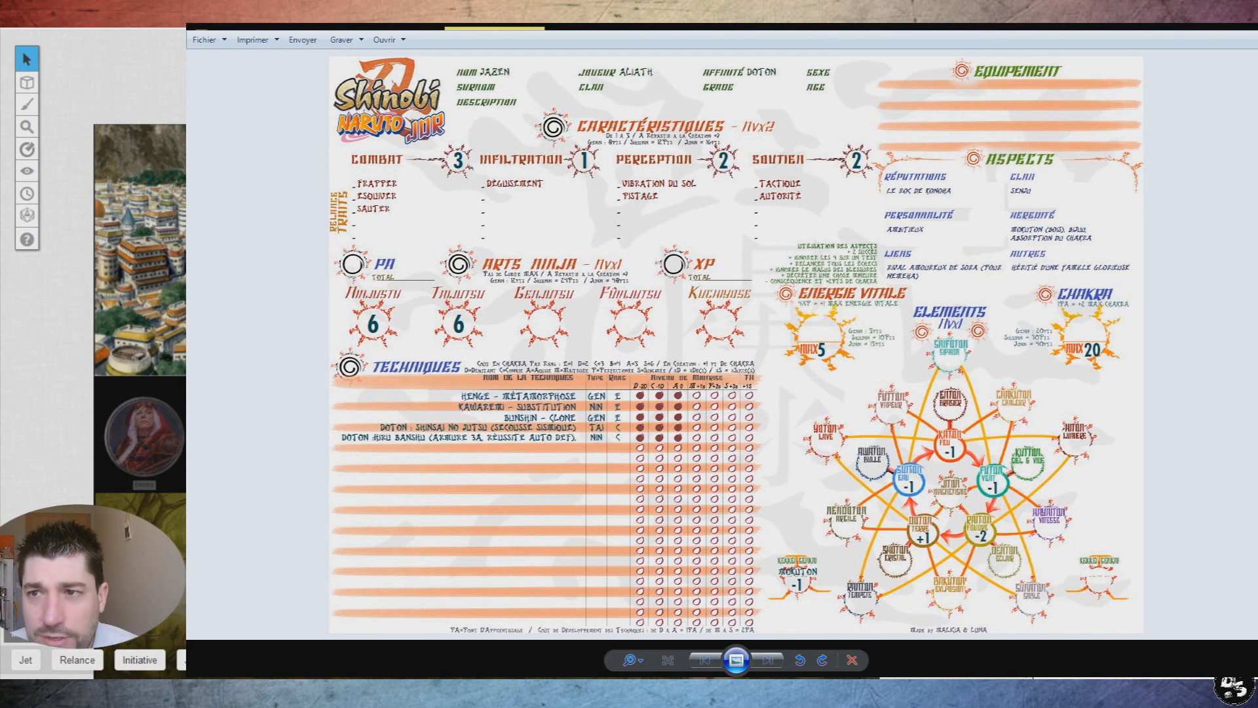
pyautogui.press('Escape')
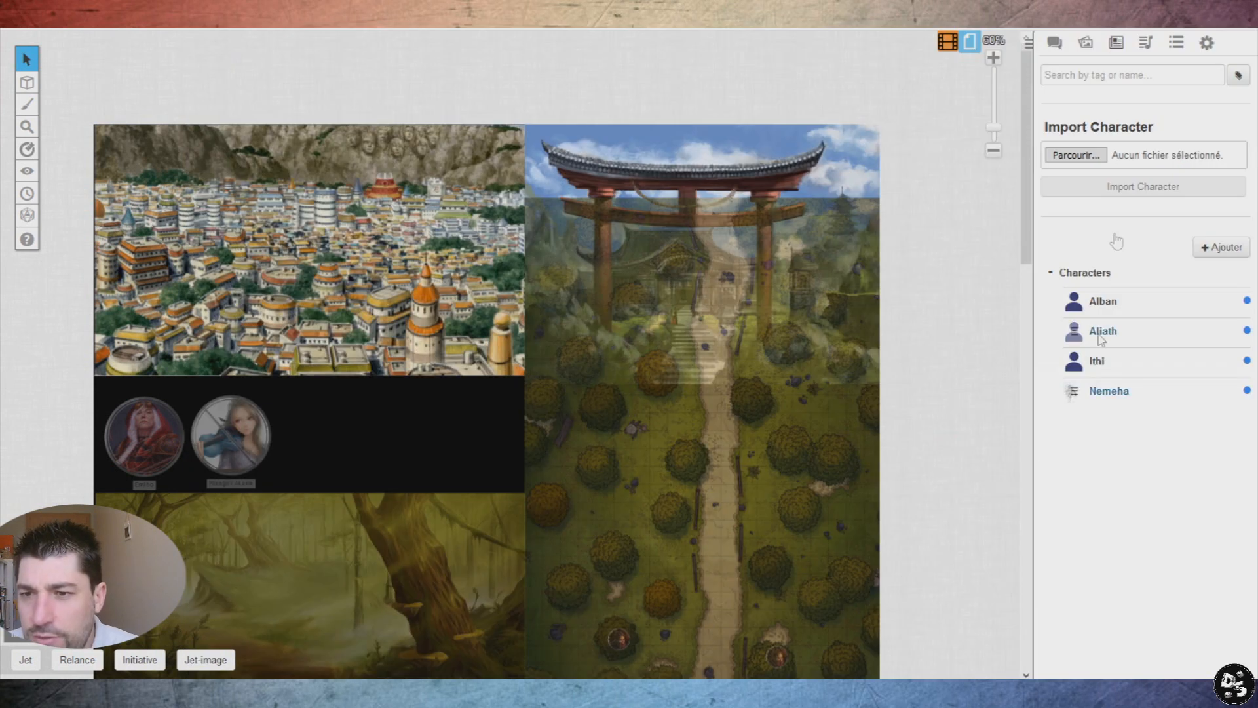
# - Create a new handout in the journal and name it Fiche Jazen
pyautogui.moveTo(1220, 252)
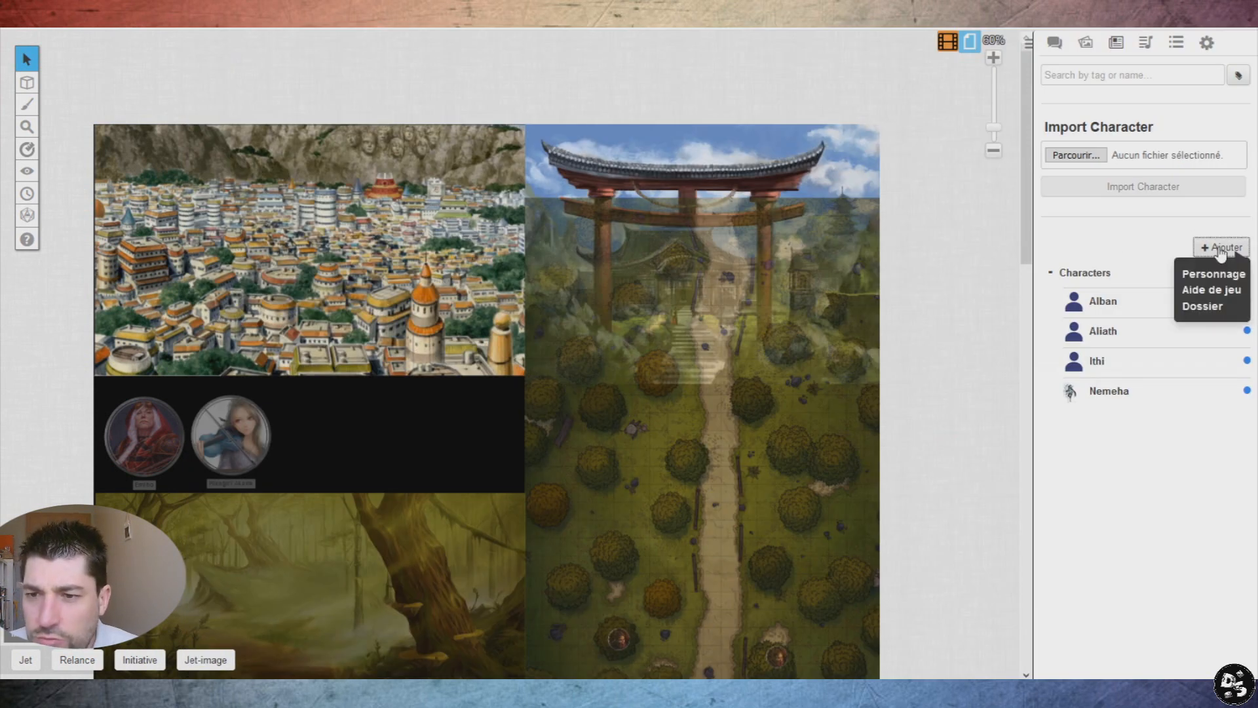
pyautogui.click(1212, 290)
pyautogui.moveTo(765, 79); pyautogui.dragTo(616, 66)
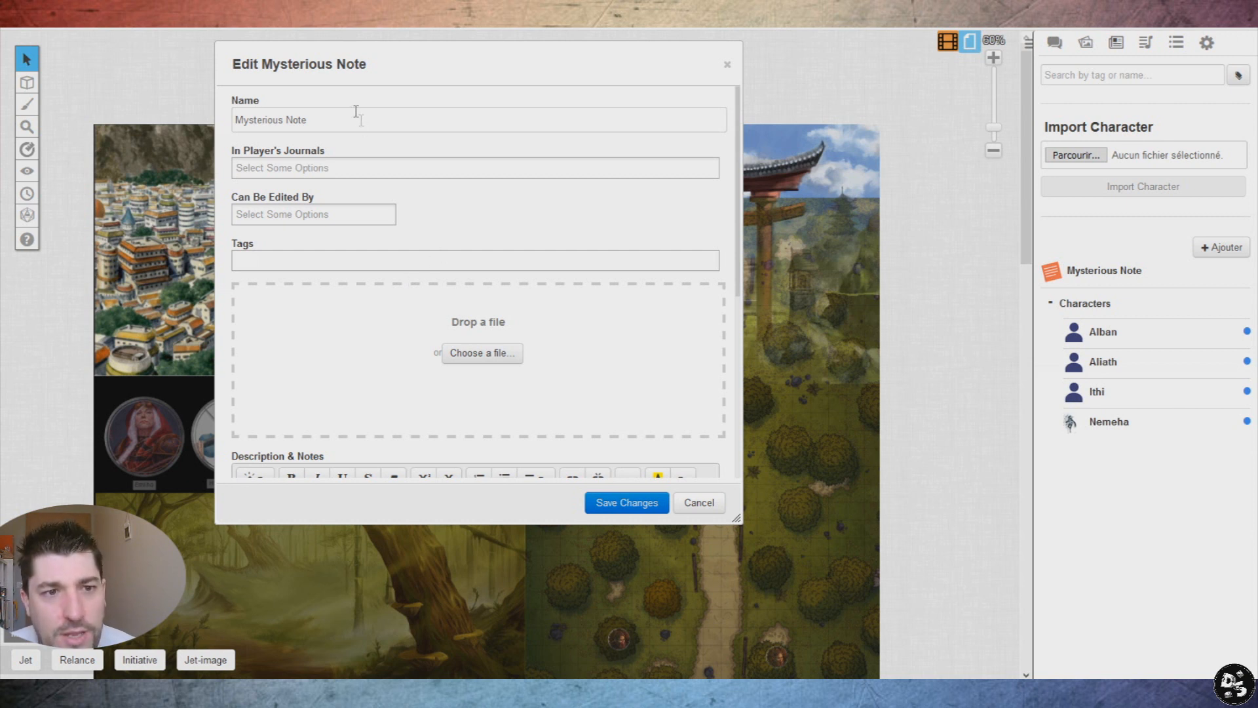
pyautogui.moveTo(306, 119); pyautogui.dragTo(161, 119)
pyautogui.write('Fiche')
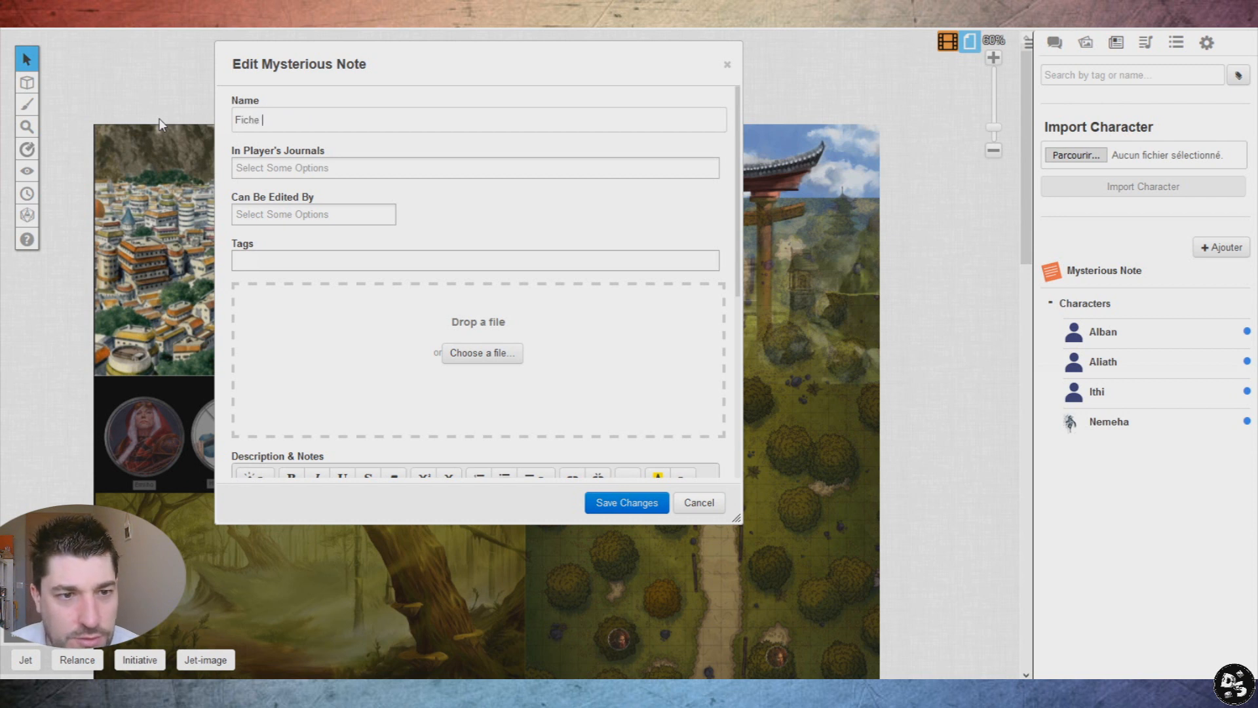
pyautogui.write(' J')
pyautogui.press('Tab')
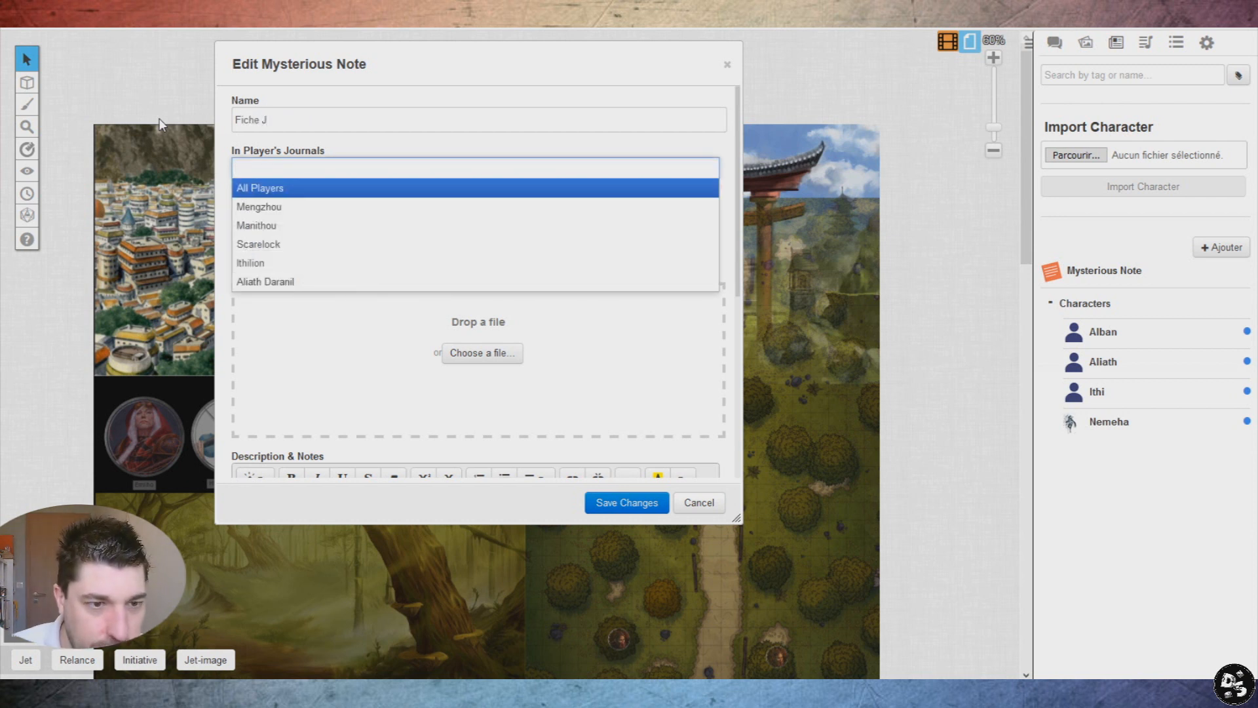
pyautogui.click(305, 116)
pyautogui.write('az')
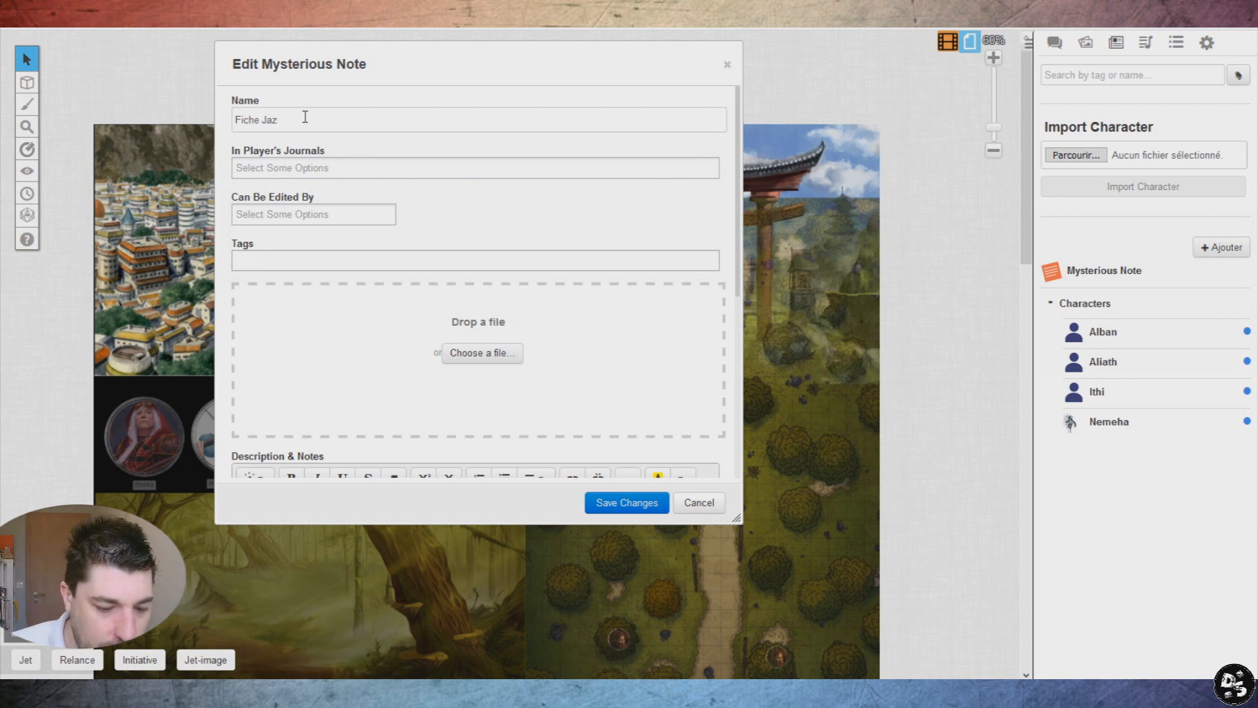
pyautogui.write('en')
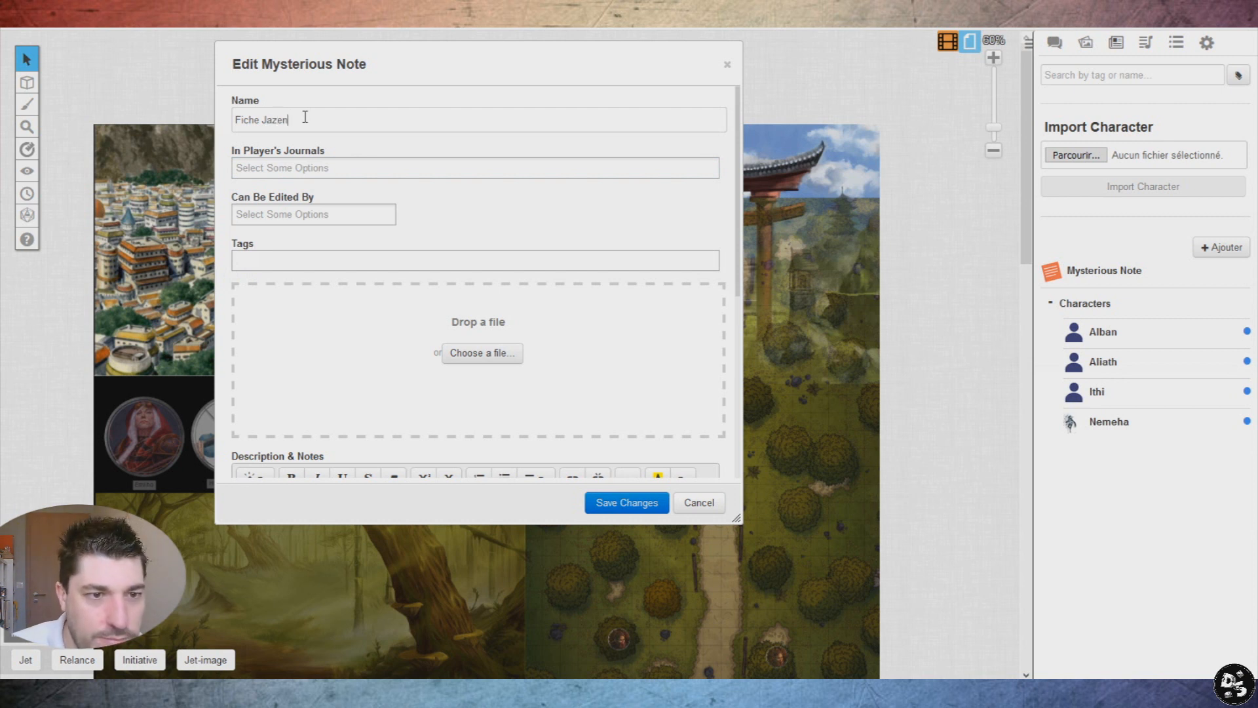
# - Make the handout visible in the journals of All Players and editable by All Players
pyautogui.click(312, 165)
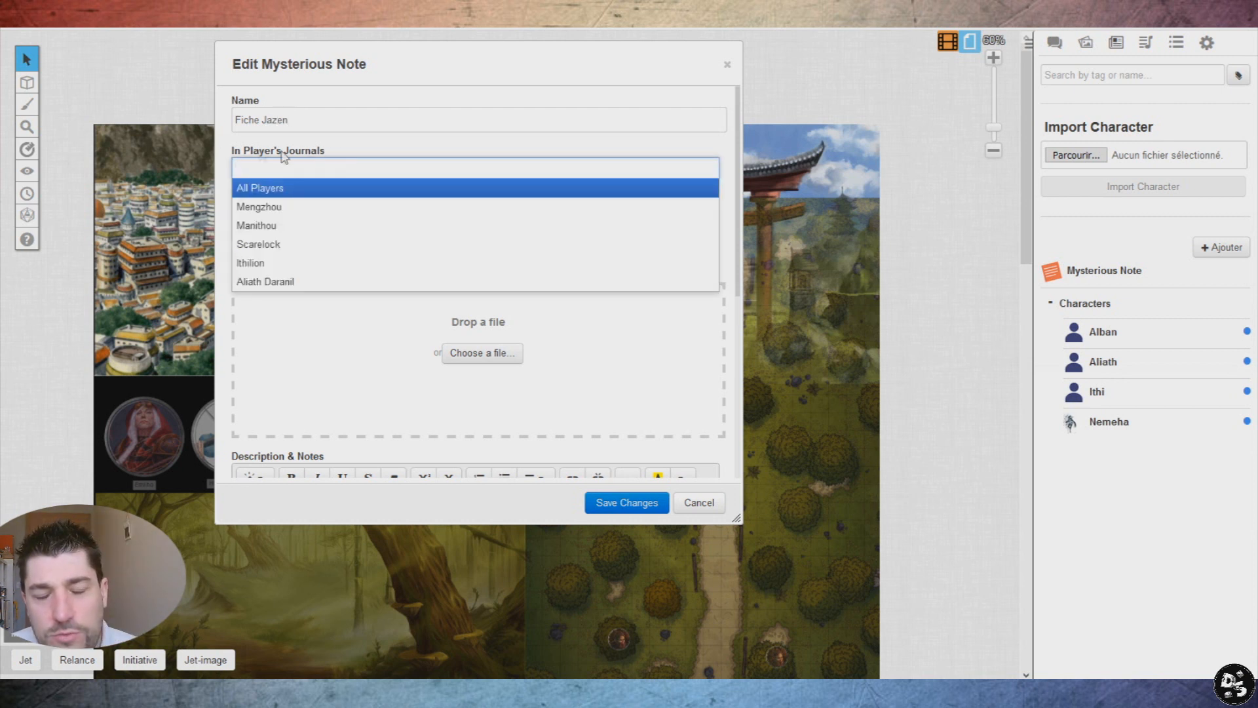
pyautogui.click(269, 190)
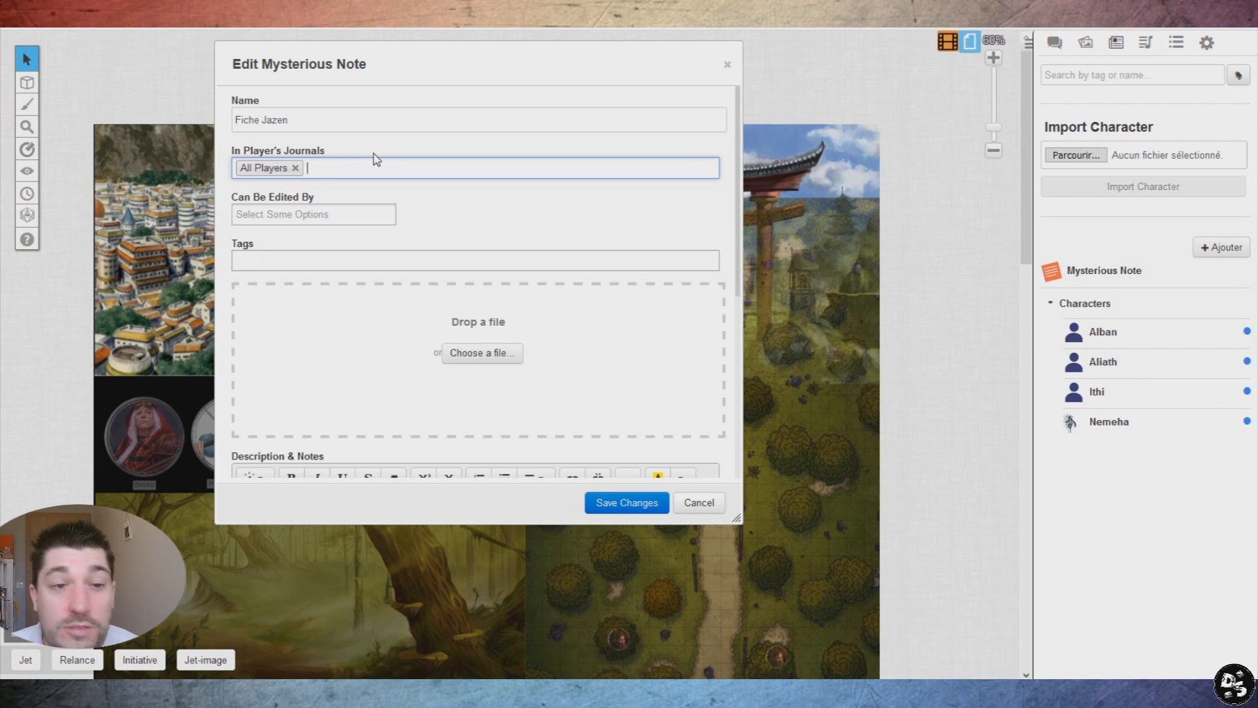
pyautogui.click(327, 171)
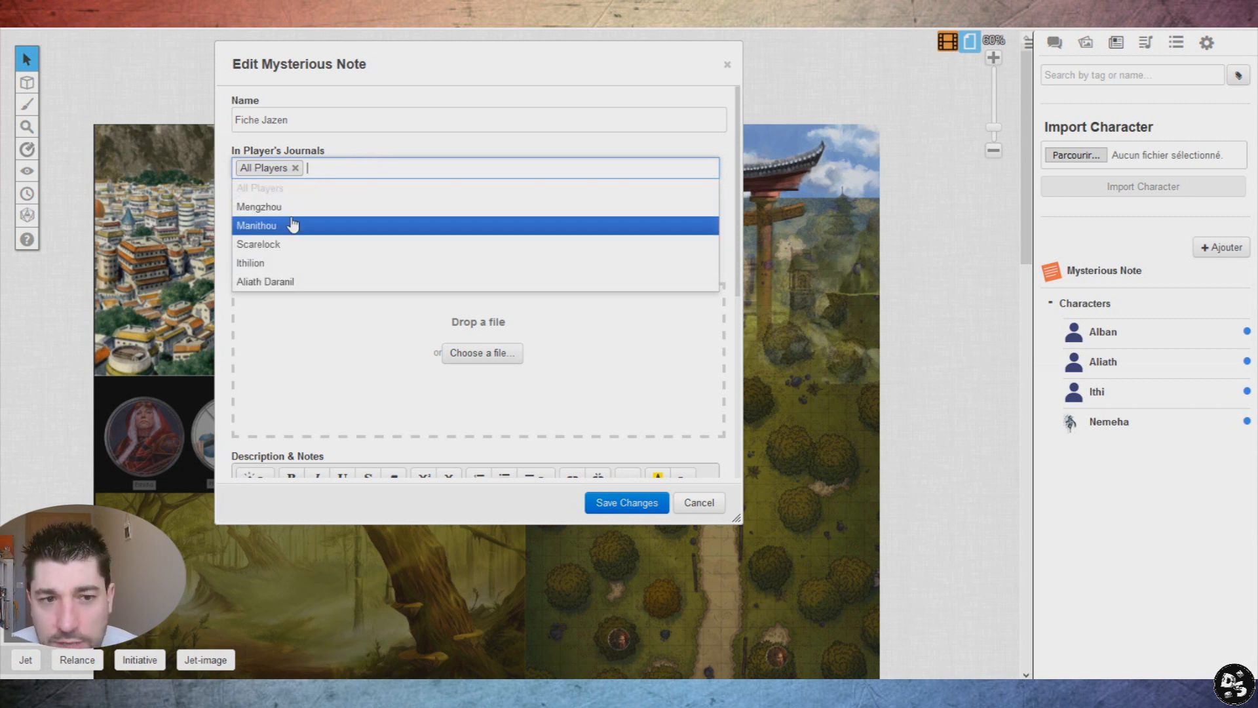
pyautogui.click(357, 151)
pyautogui.click(304, 216)
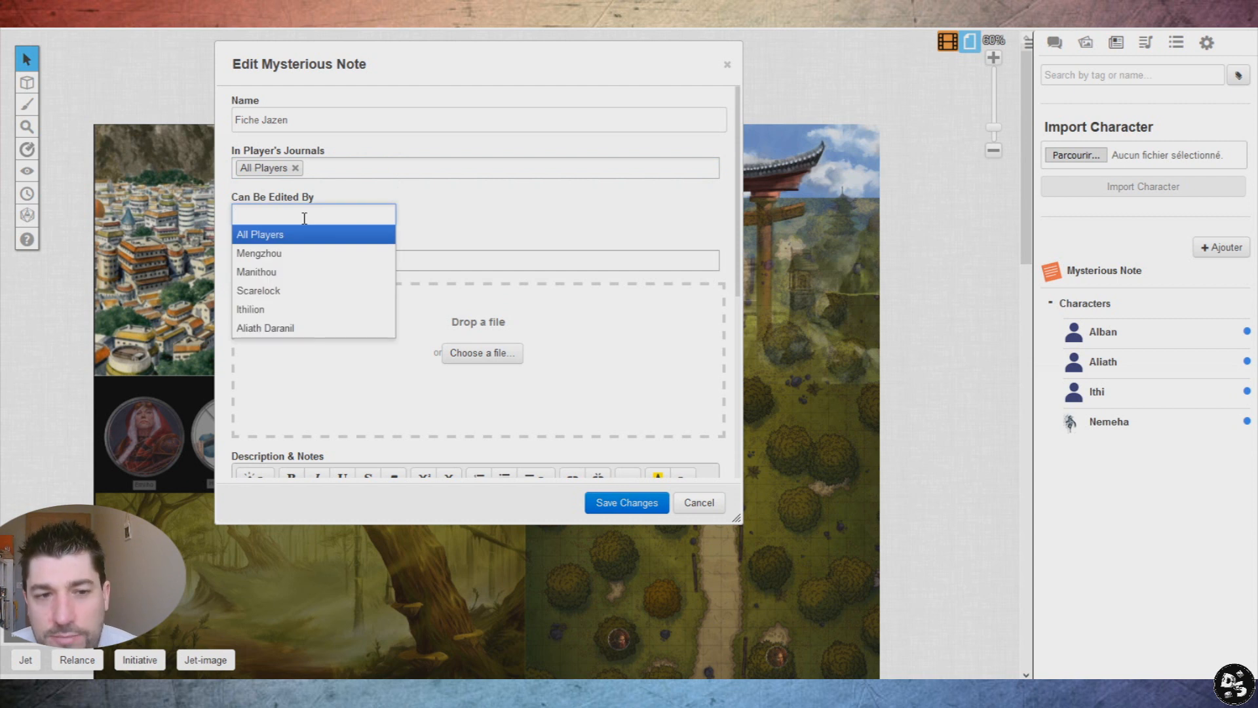
pyautogui.click(301, 236)
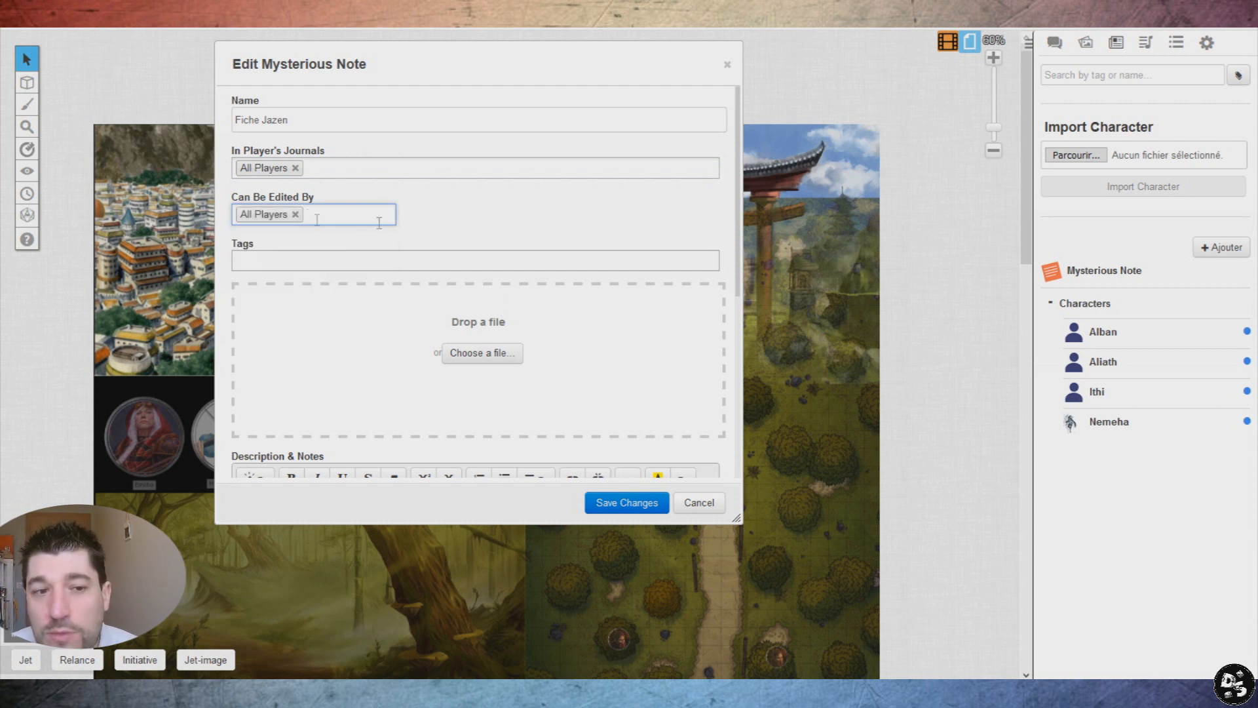
# - Add the tag perso to the handout
pyautogui.scroll(-2, 365, 196)
pyautogui.click(361, 120)
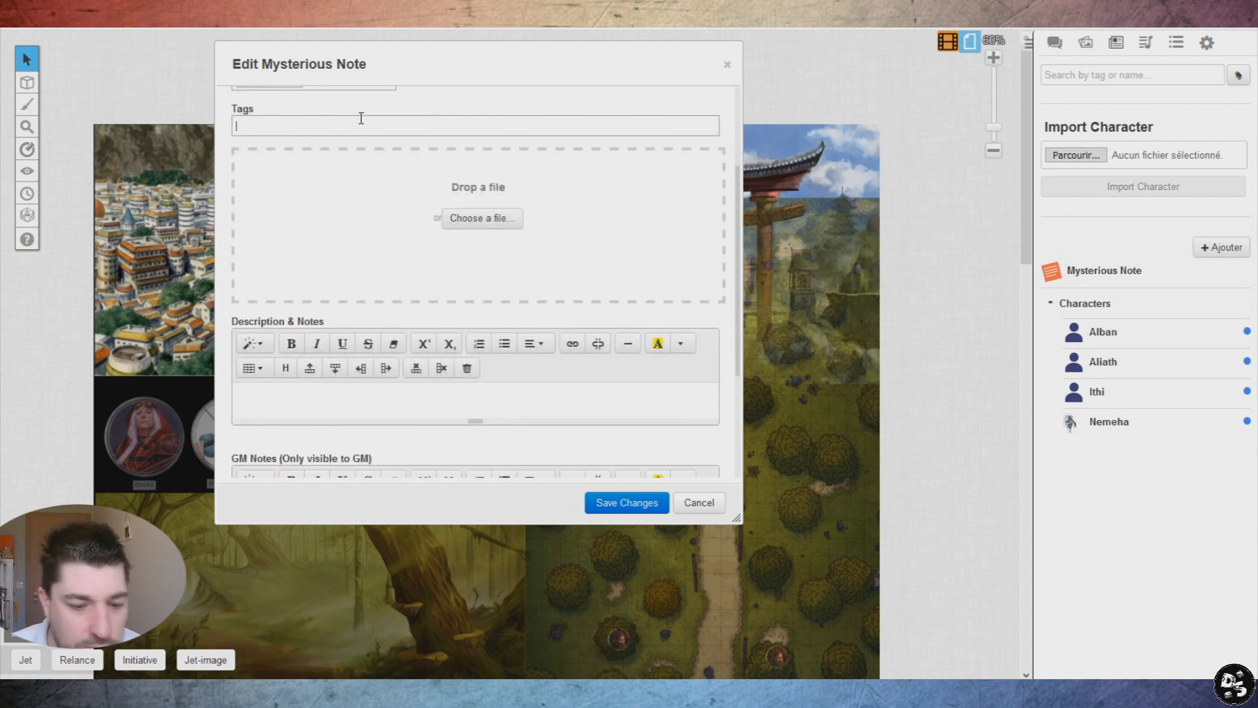
pyautogui.write('perso')
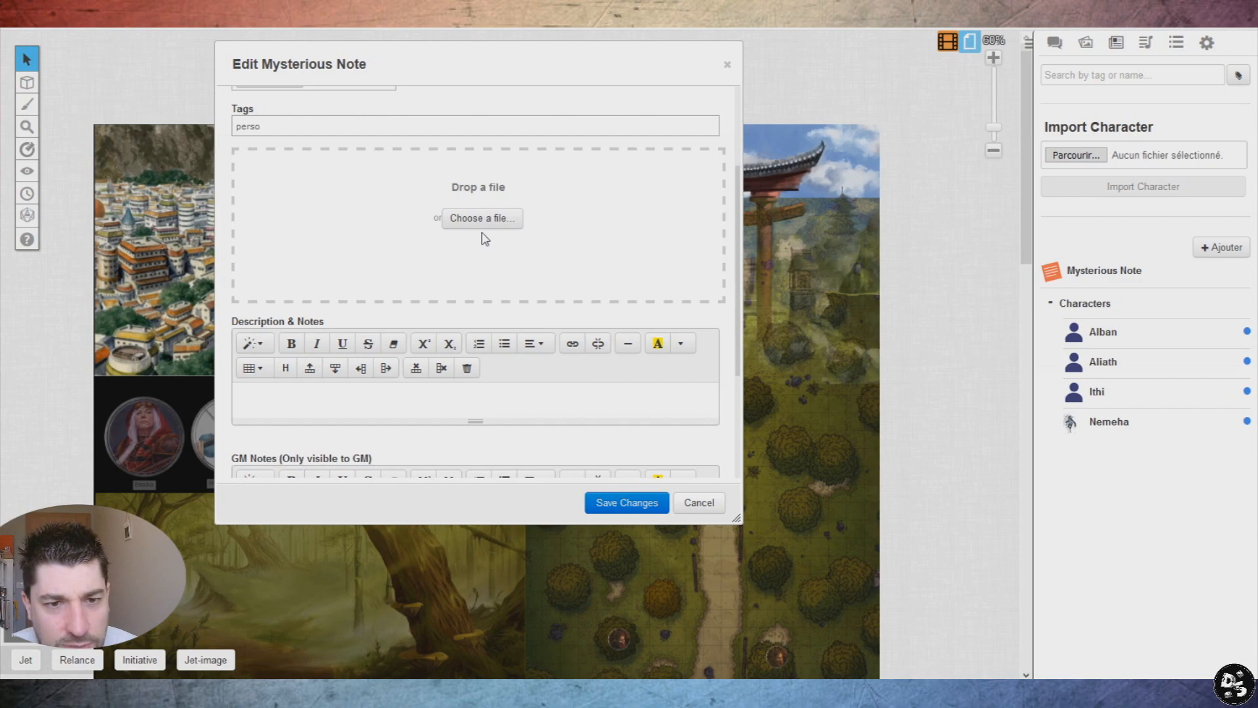
# - Attach the Image Jazen file from the Fiches de perso folder to the handout and save the changes
pyautogui.click(489, 223)
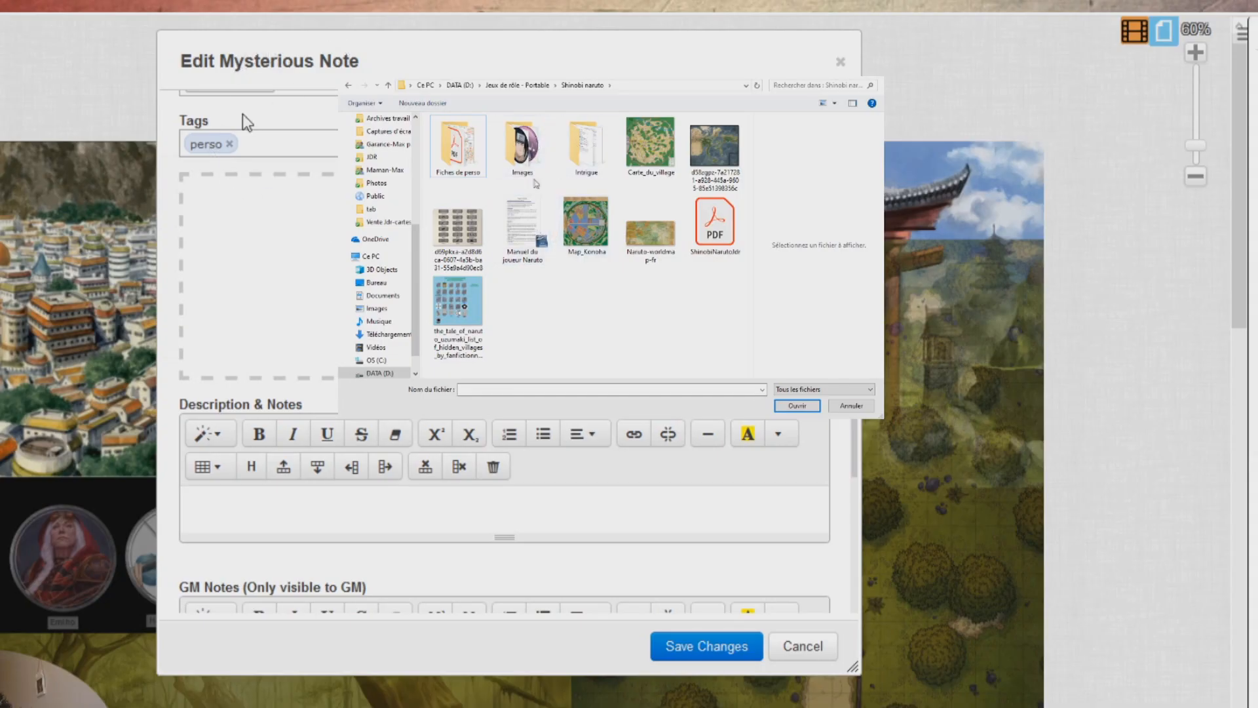
pyautogui.doubleClick(458, 145)
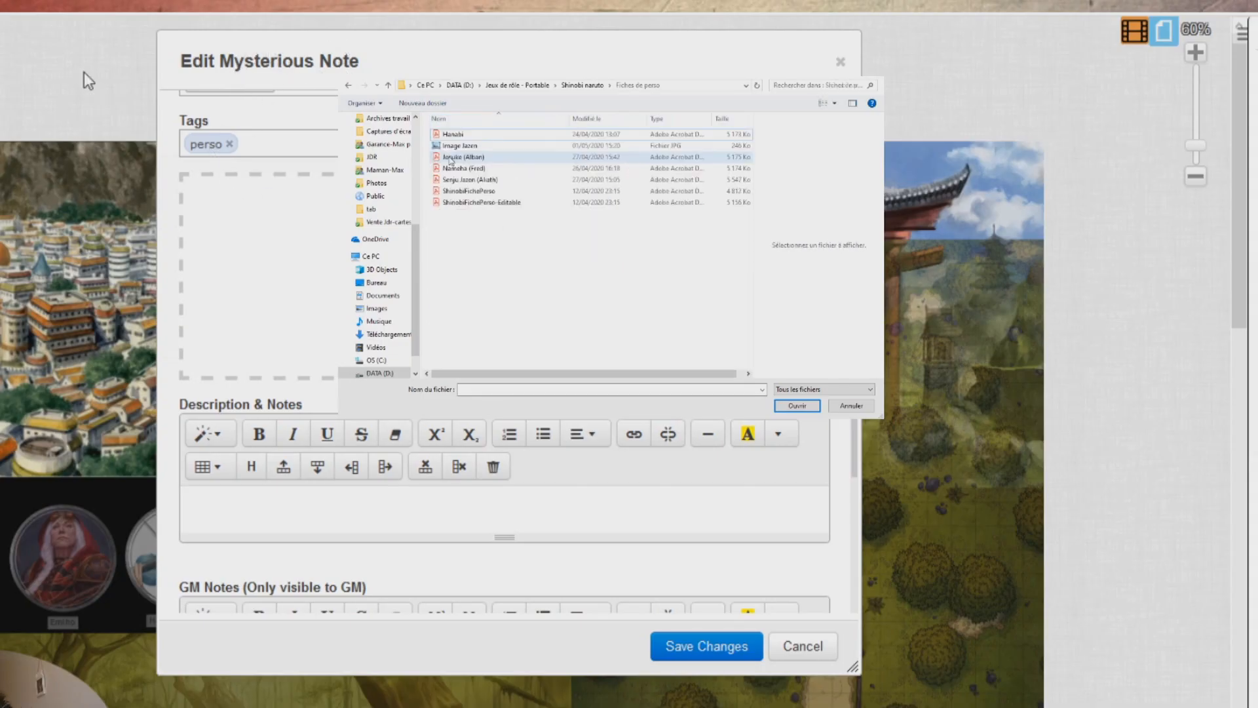
pyautogui.click(490, 146)
pyautogui.click(793, 405)
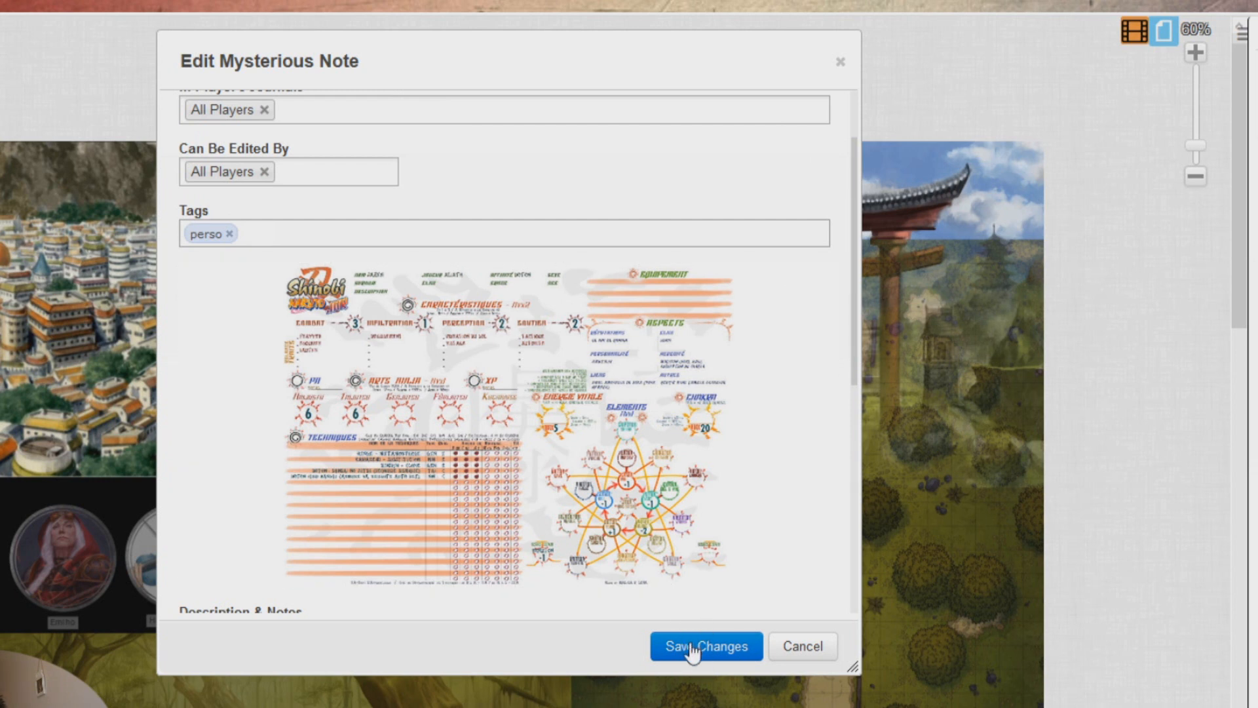
pyautogui.click(691, 647)
# - View the attached sheet image at full size and close the Fiche Jazen handout
pyautogui.click(623, 265)
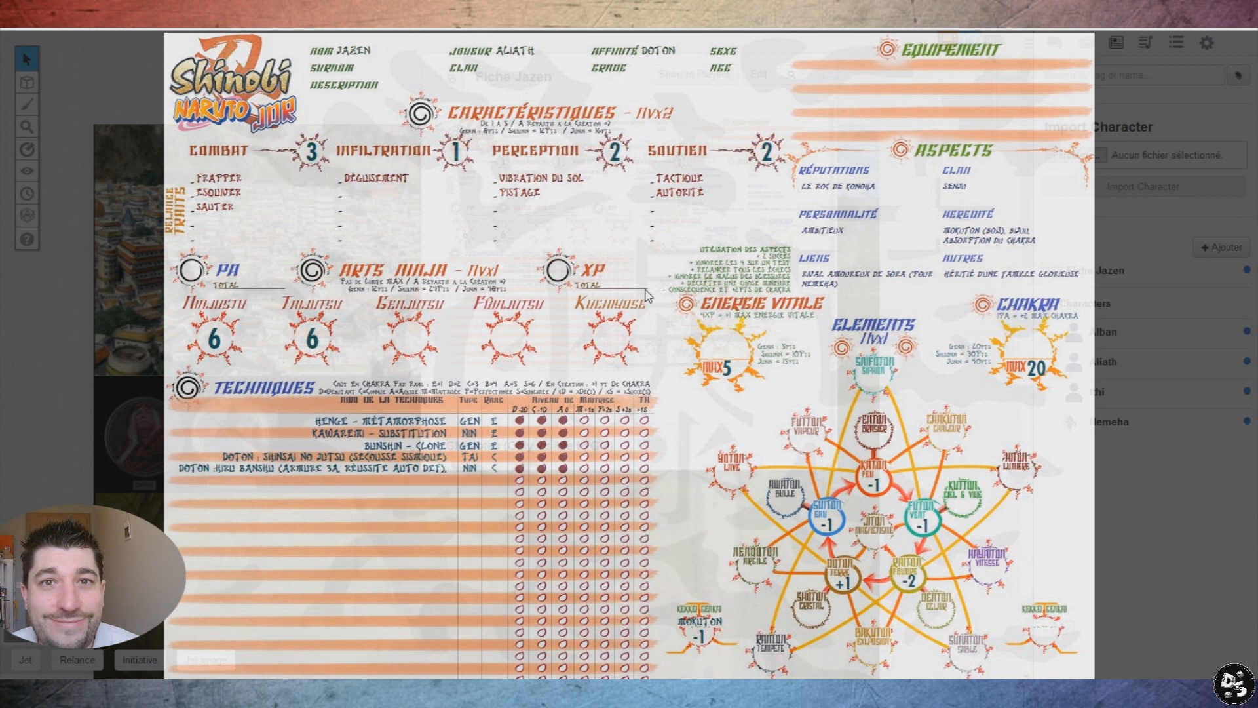
pyautogui.click(645, 295)
pyautogui.click(823, 78)
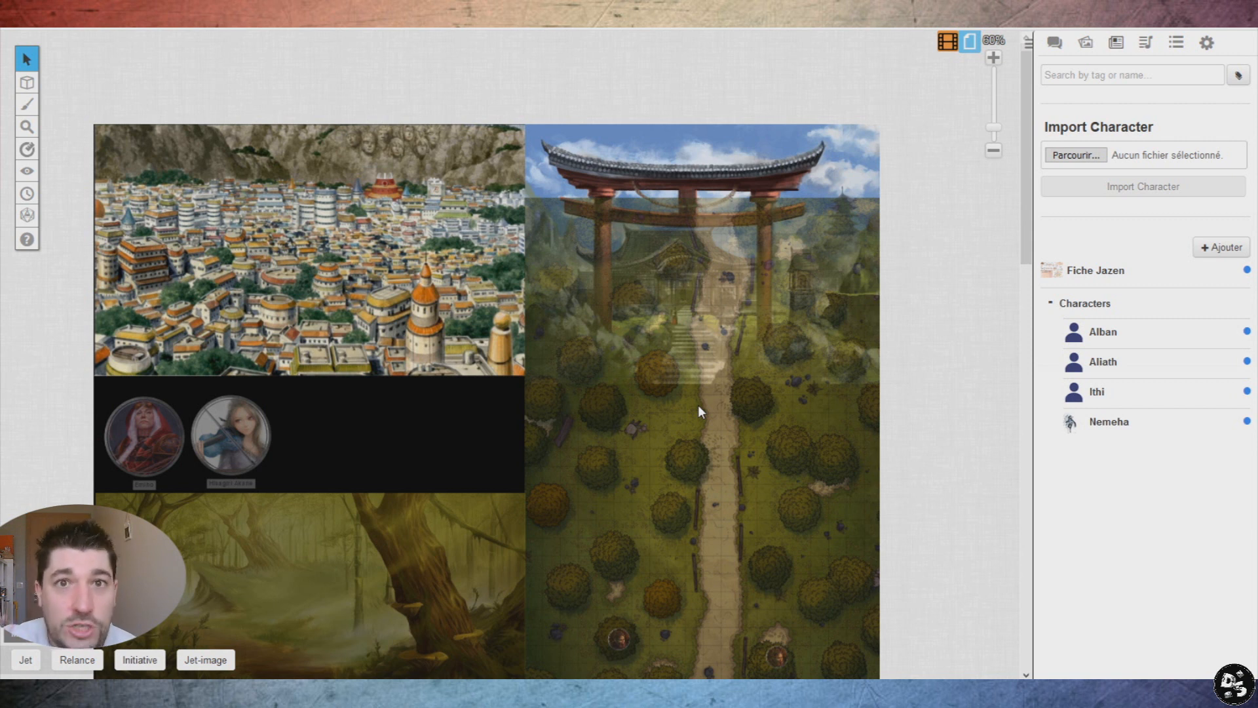
# - Reopen the Fiche Jazen handout and examine the vital energy and chakra areas on the enlarged sheet
pyautogui.click(1090, 273)
pyautogui.click(660, 256)
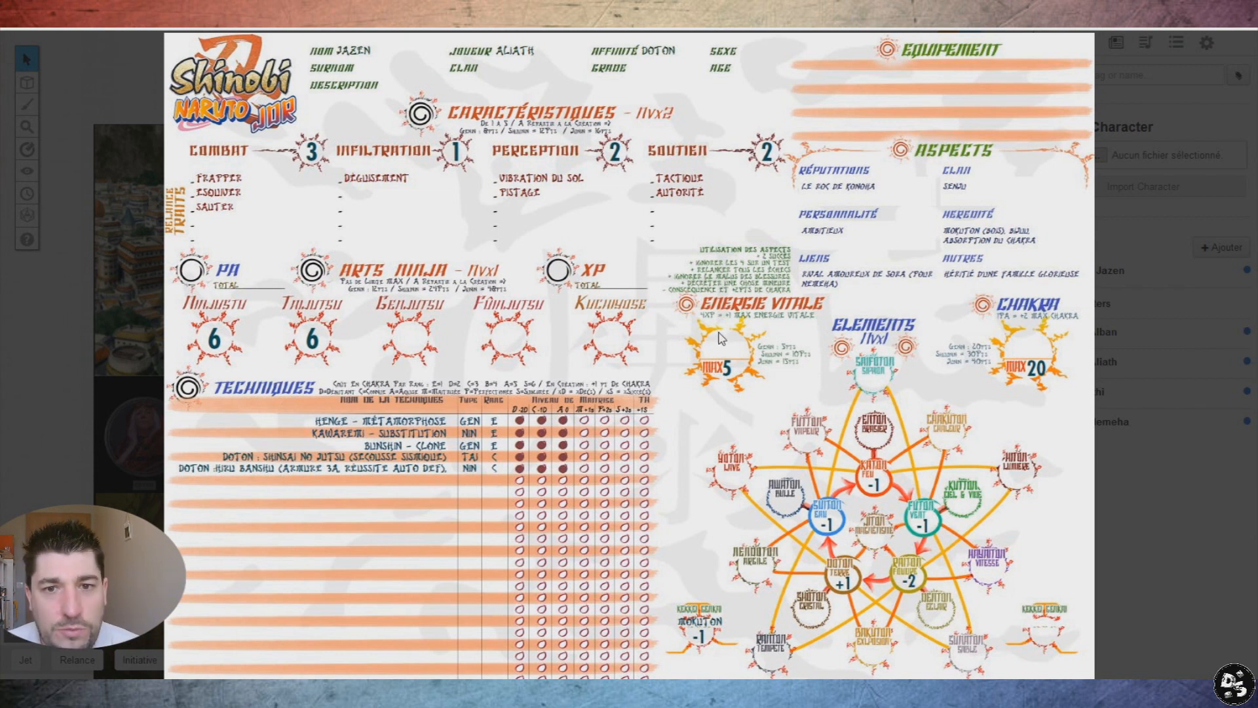
pyautogui.click(668, 335)
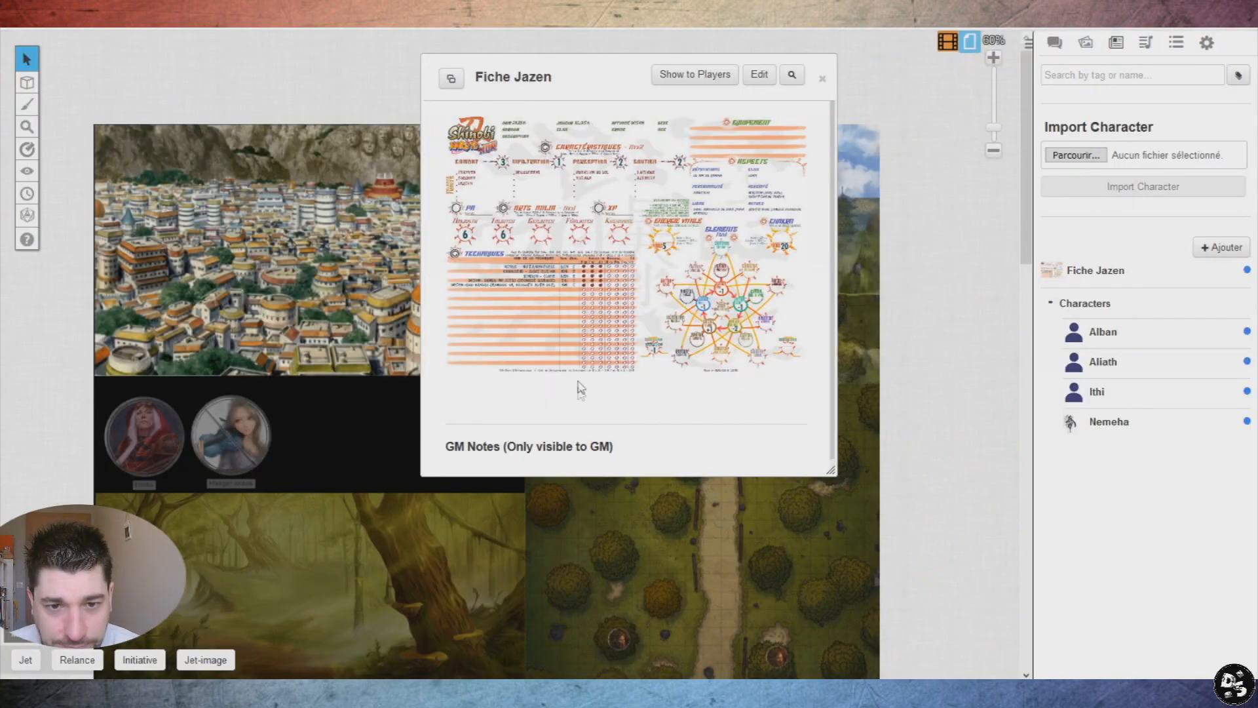
pyautogui.click(675, 272)
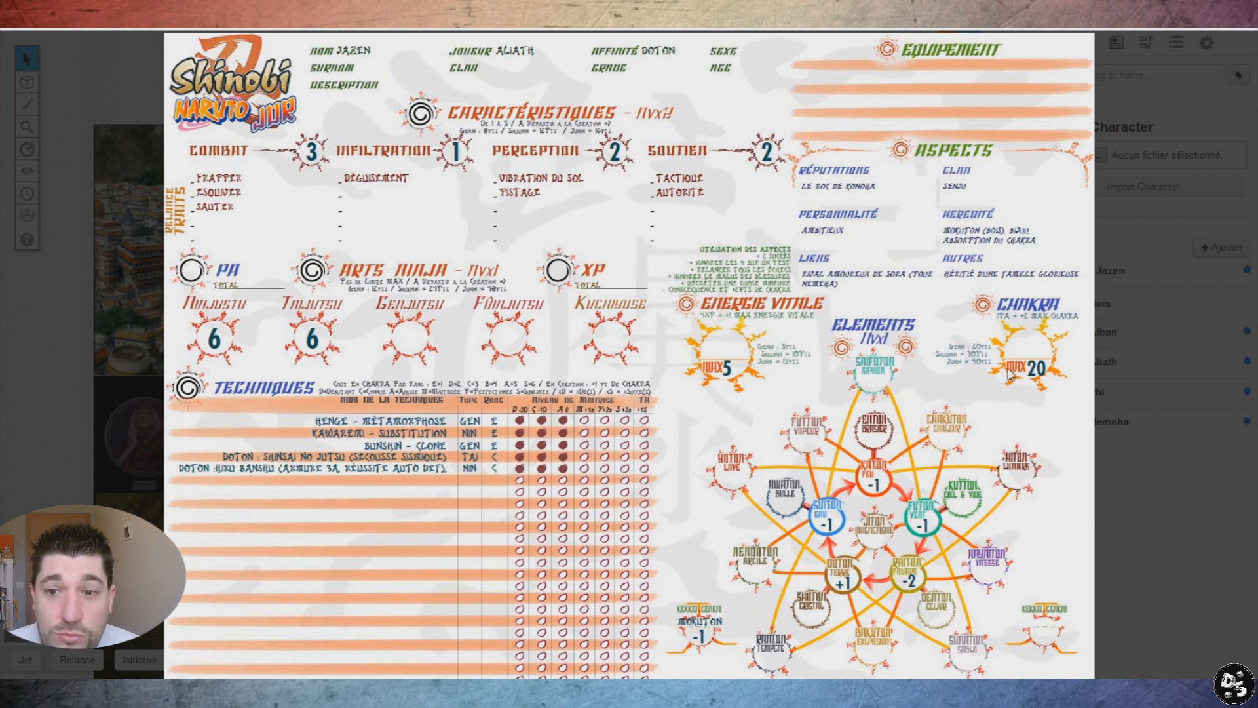
pyautogui.click(1032, 349)
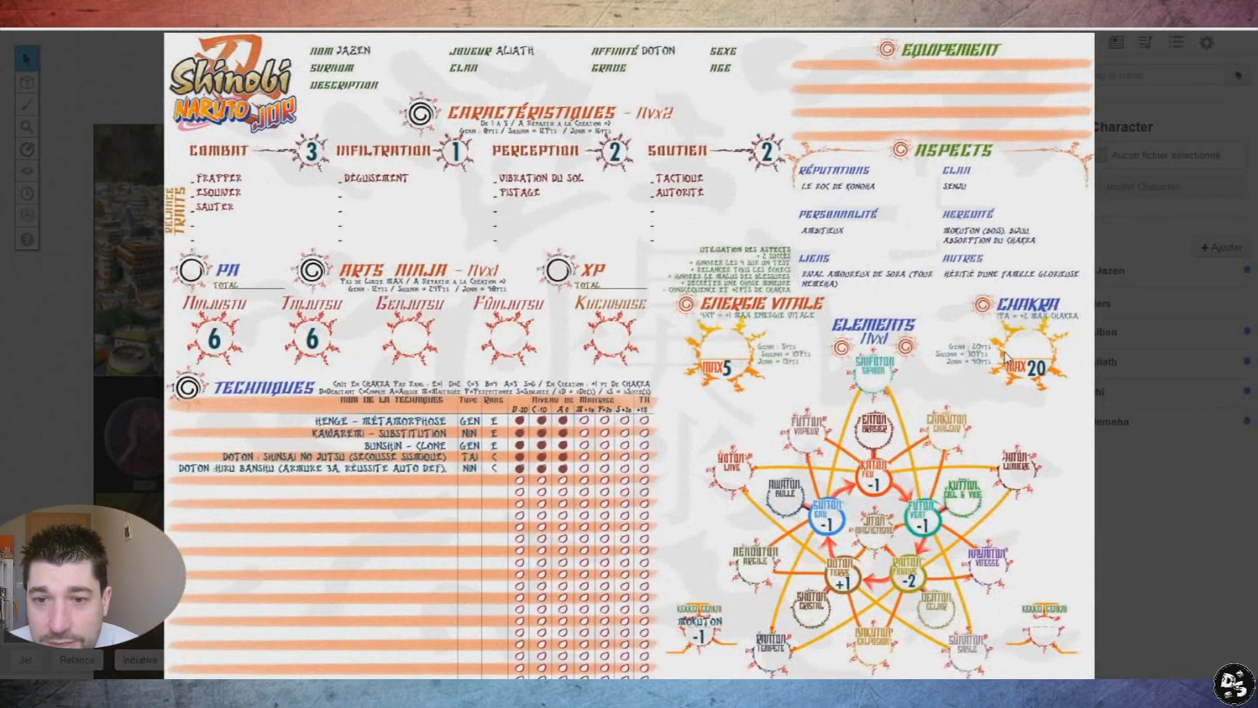
pyautogui.click(1015, 364)
pyautogui.click(826, 79)
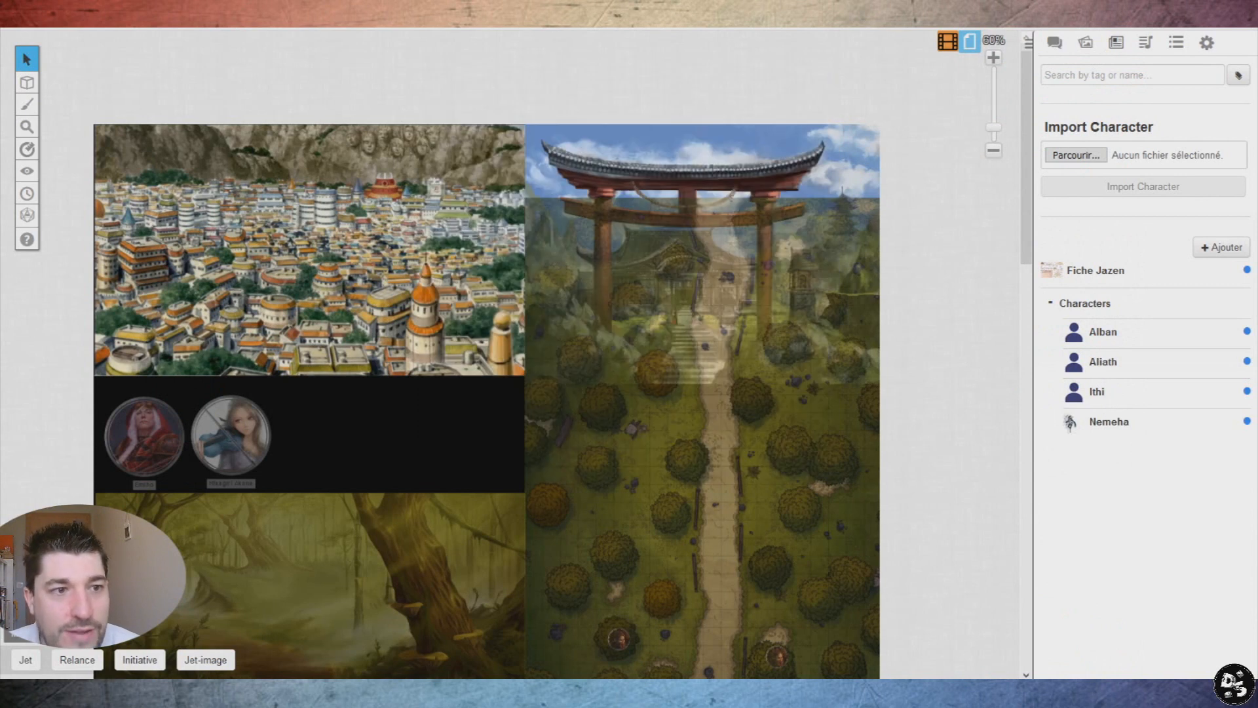
# - Set the blue bar of the hinata3 token on the village map to 20
pyautogui.moveTo(27, 82)
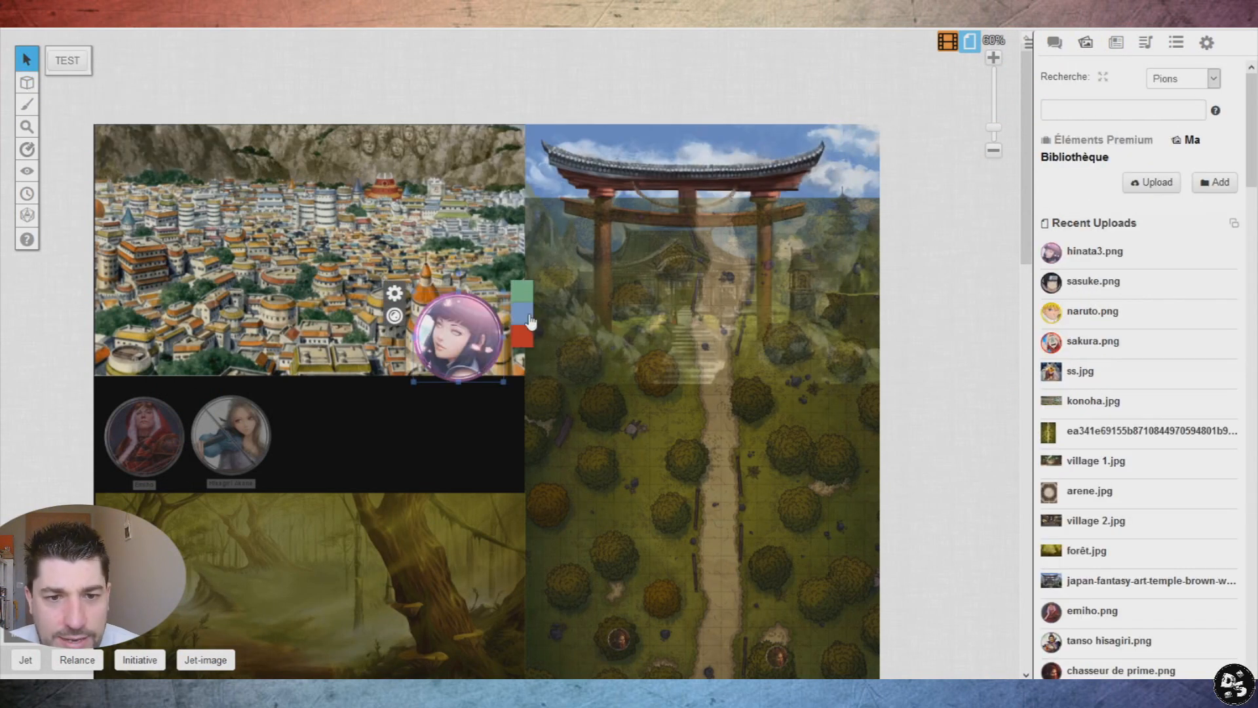
pyautogui.click(529, 320)
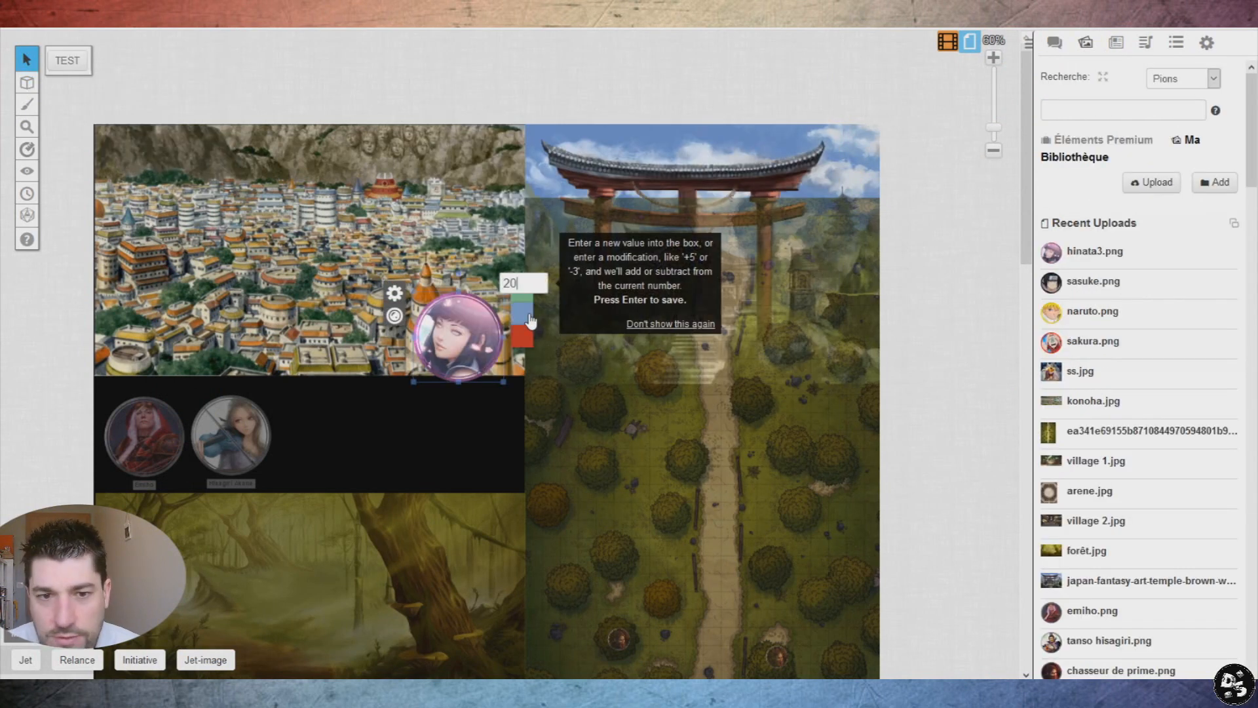
pyautogui.write('20')
pyautogui.press('Return')
pyautogui.click(526, 321)
pyautogui.press('Return')
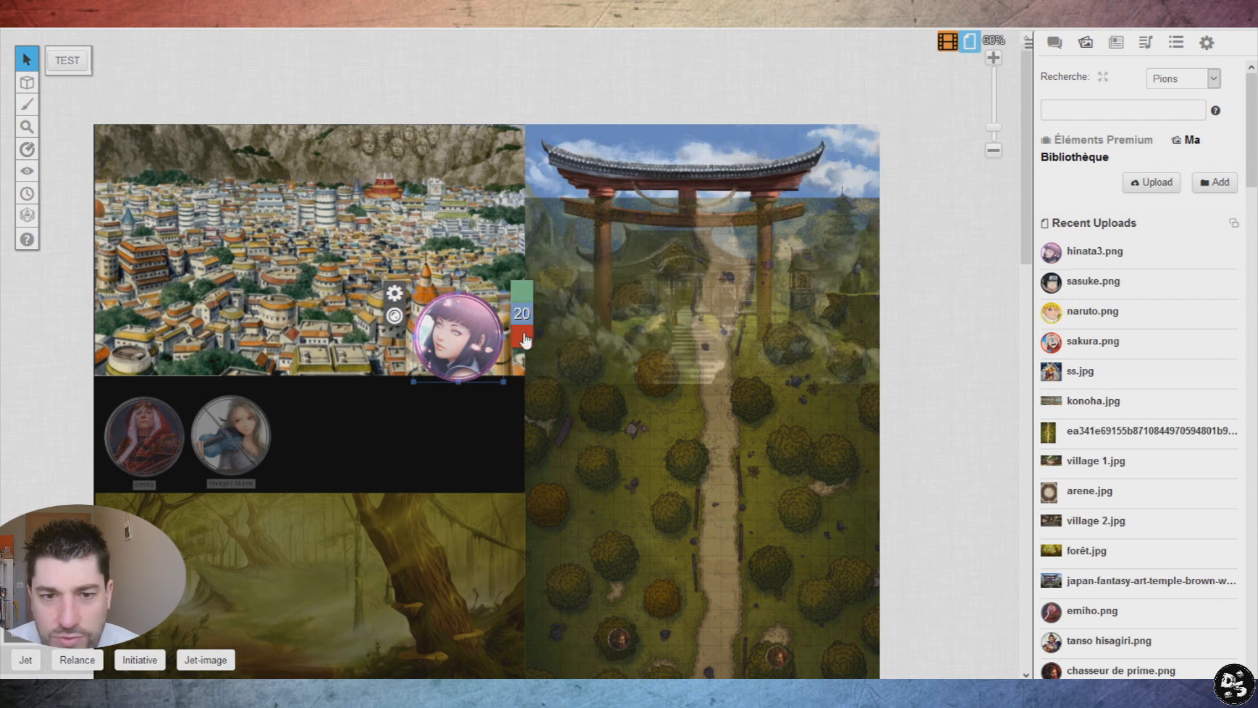
# - Set the red bar of the hinata3 token on the village map to 5
pyautogui.click(525, 338)
pyautogui.write('5')
pyautogui.press('Return')
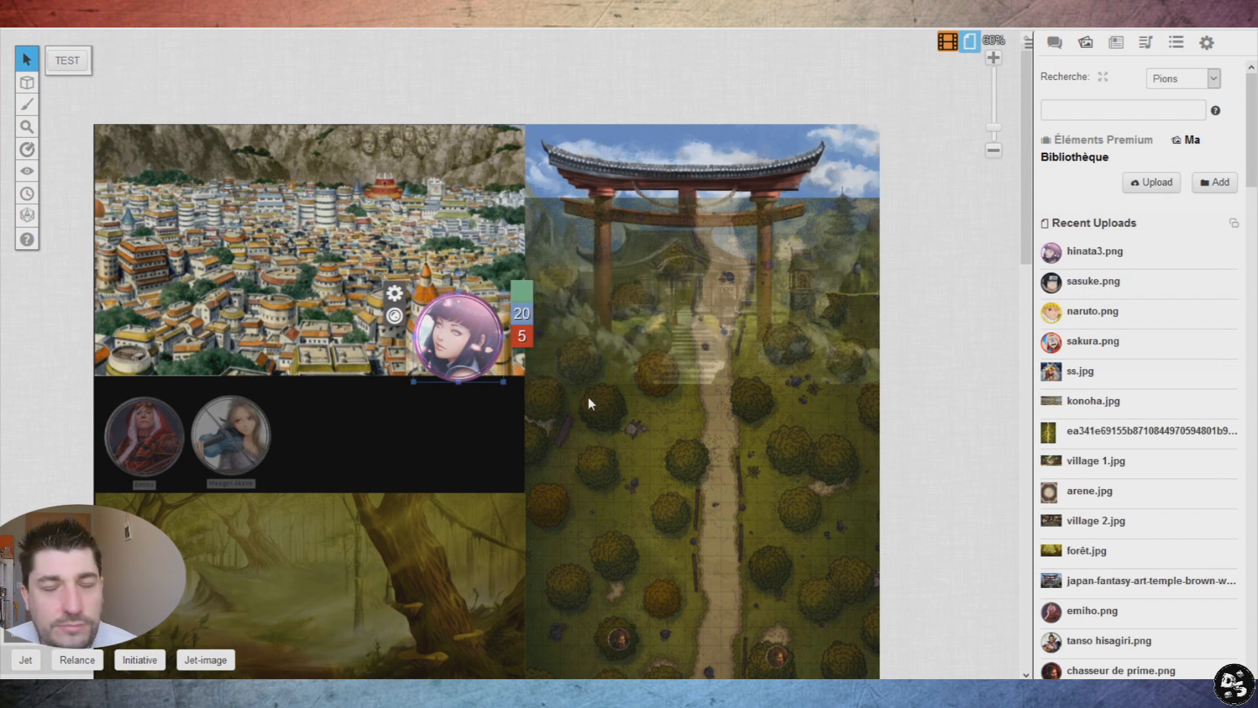
# - Lower the hinata3 token's blue bar to 15 and further to 10, and set its red bar to 3
pyautogui.click(523, 319)
pyautogui.write('15')
pyautogui.press('Return')
pyautogui.click(524, 319)
pyautogui.write('10')
pyautogui.press('Return')
pyautogui.click(523, 338)
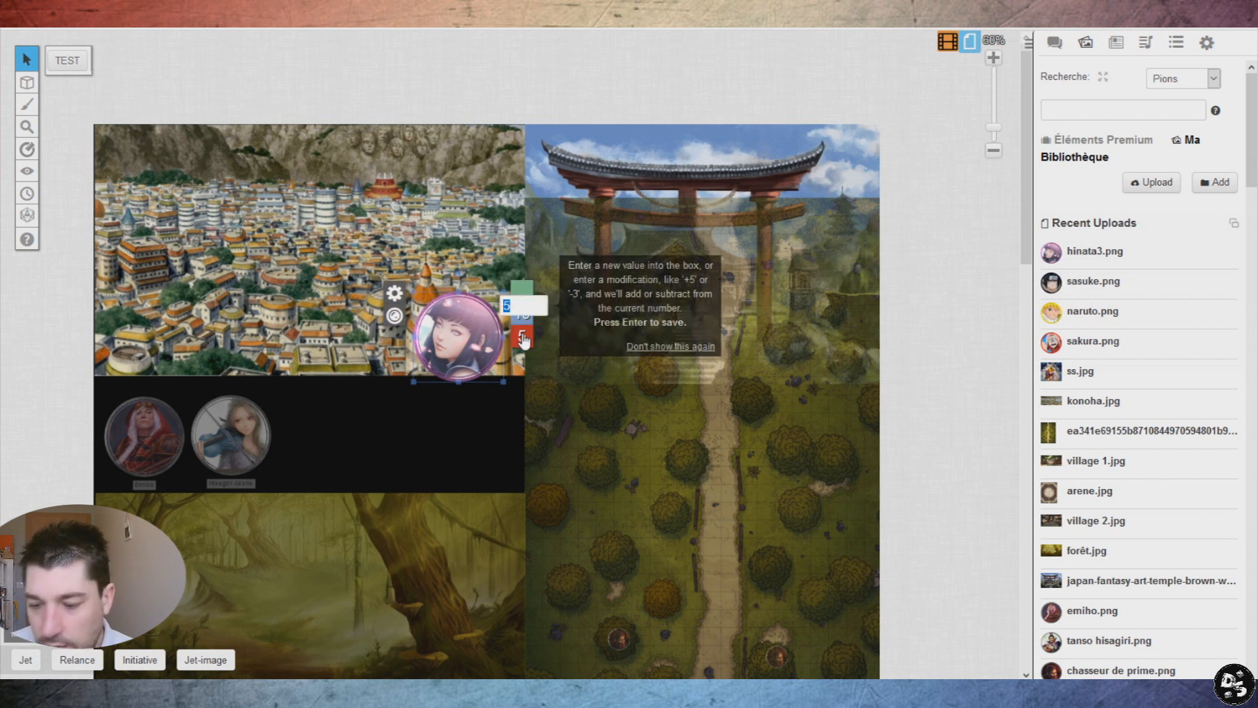
pyautogui.write('3')
pyautogui.press('Return')
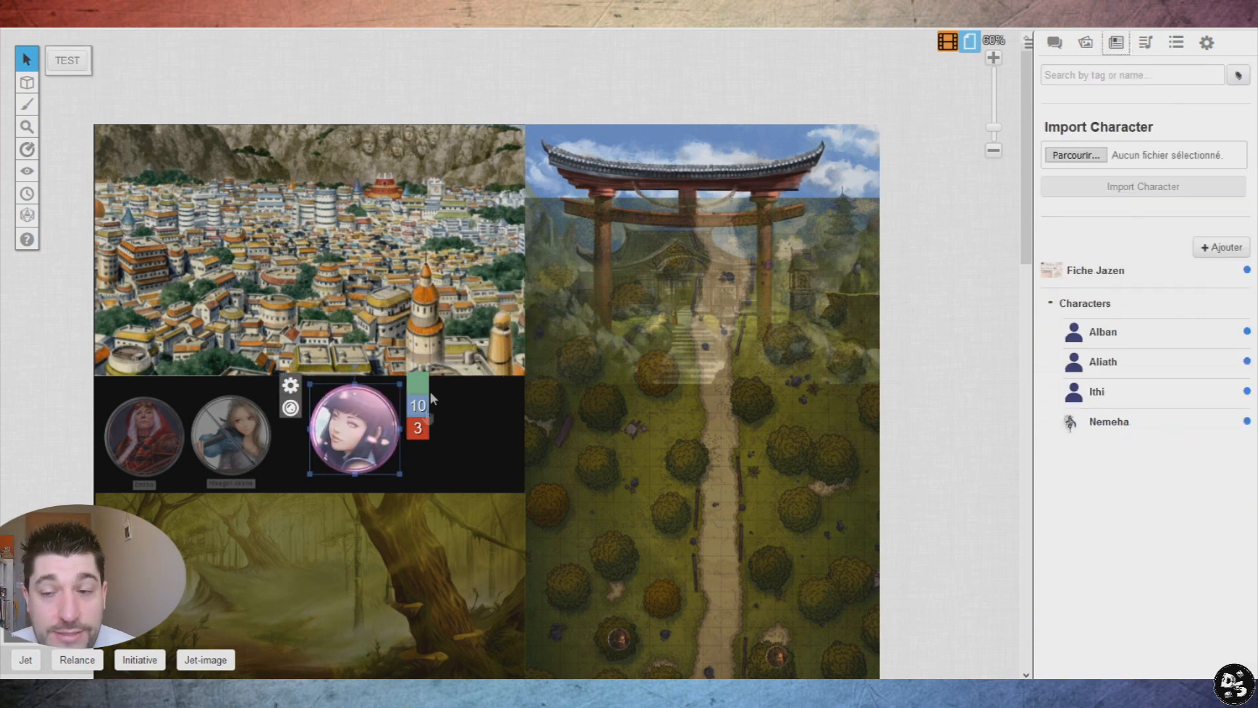
# - Open the Fiche Jazen handout, view its sheet image enlarged, and collapse the handout window to its title bar
pyautogui.click(1108, 270)
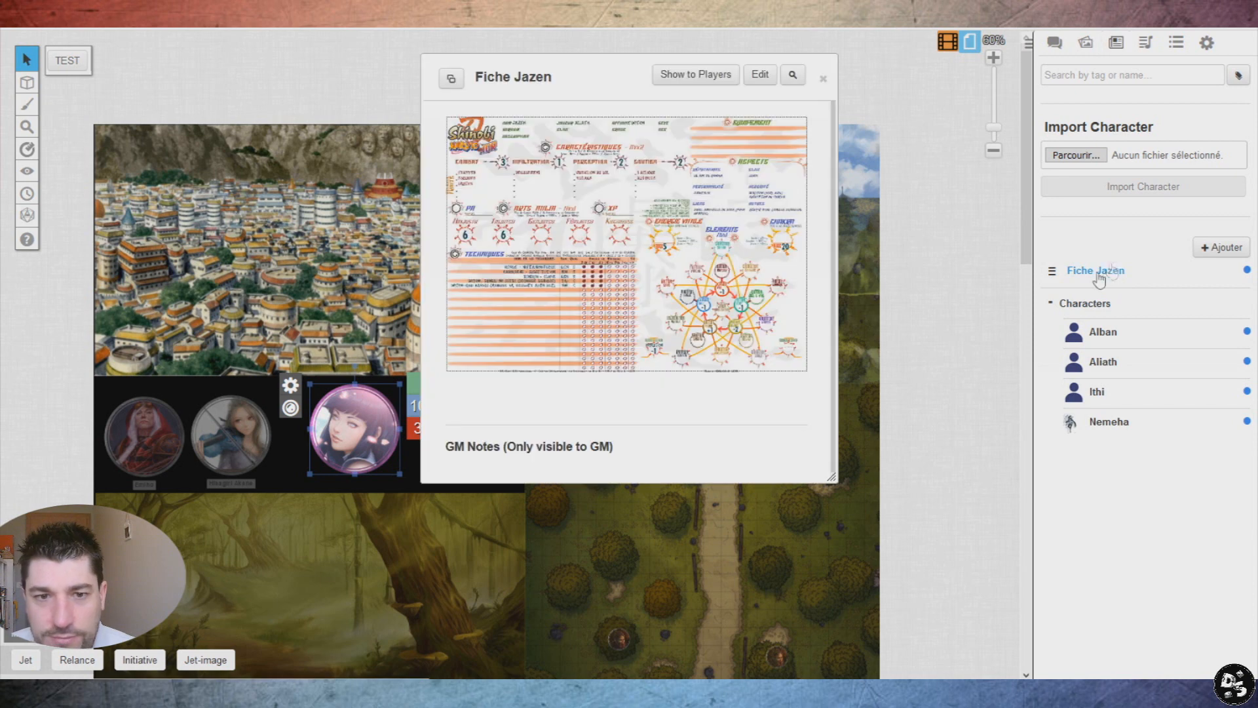
pyautogui.click(583, 260)
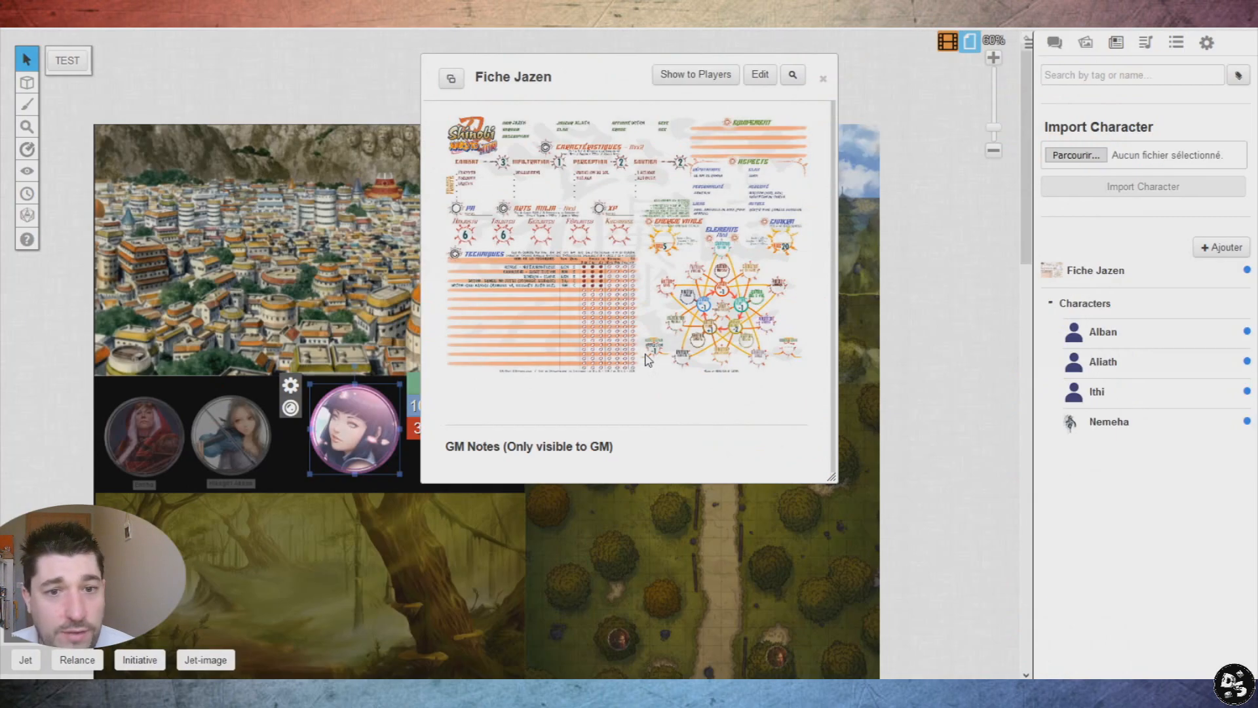
pyautogui.click(638, 382)
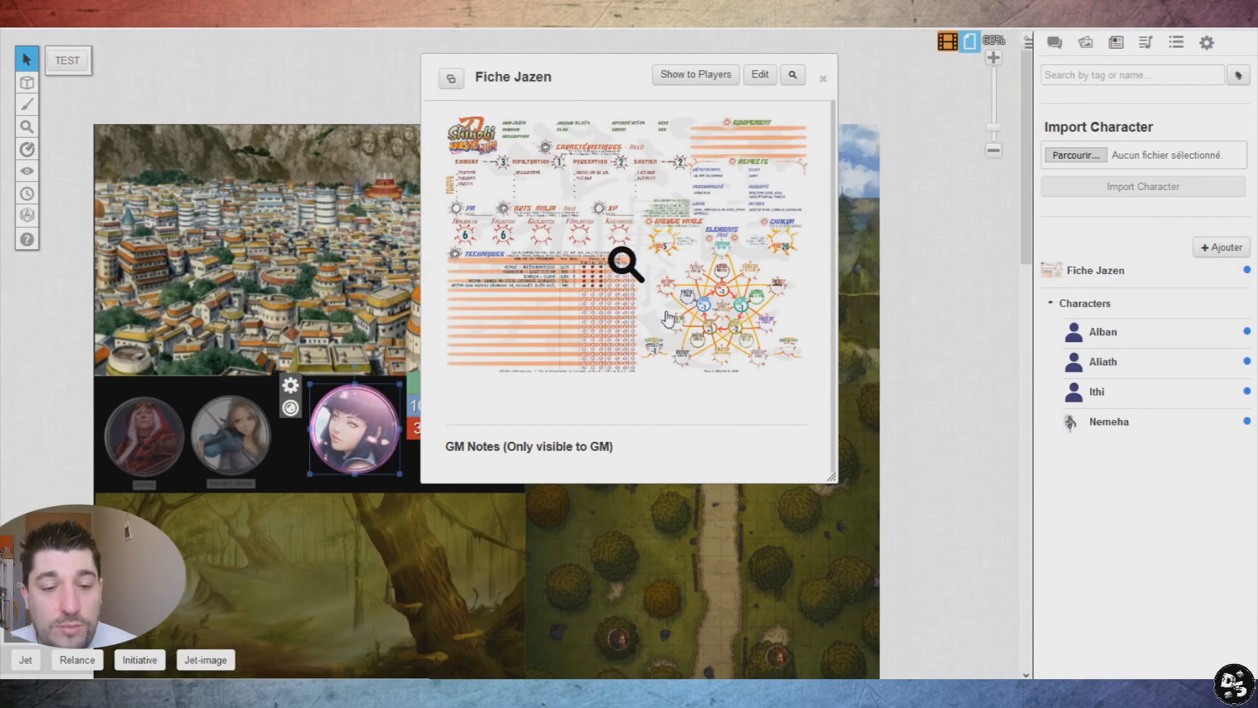
pyautogui.doubleClick(570, 81)
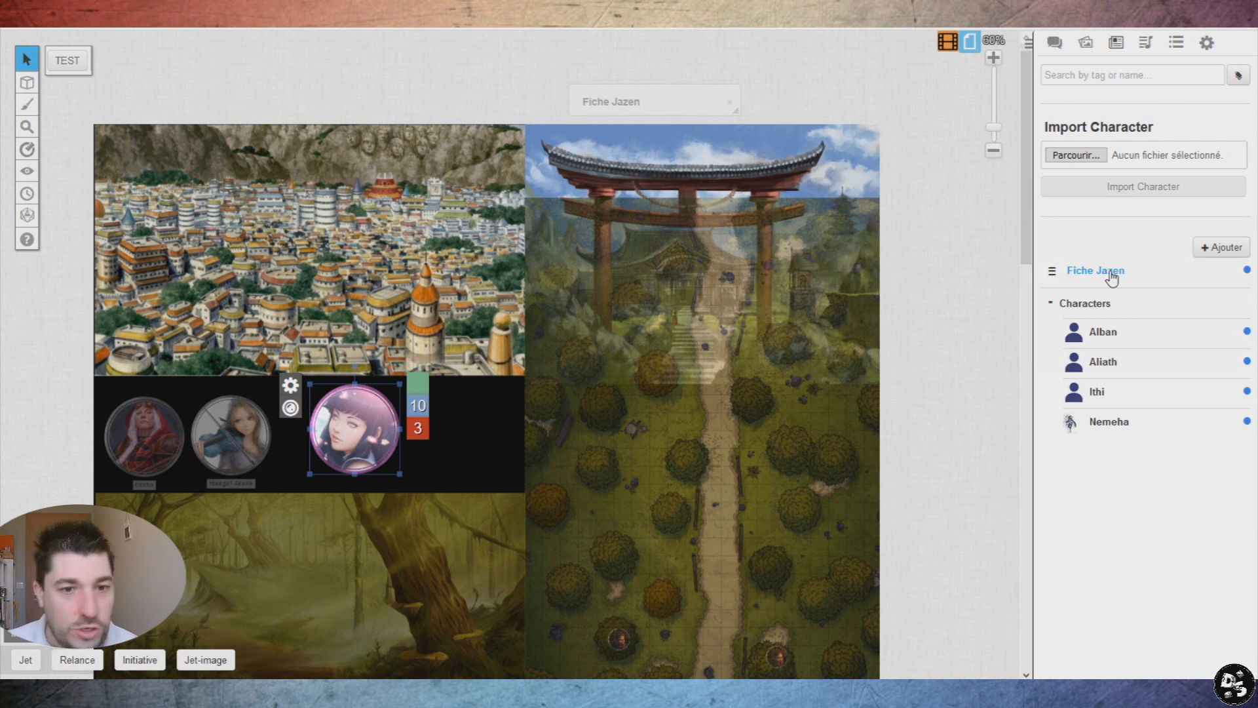
# - Add a new handout with the default name Mysterious Note to the journal, save it and close it
pyautogui.click(1223, 249)
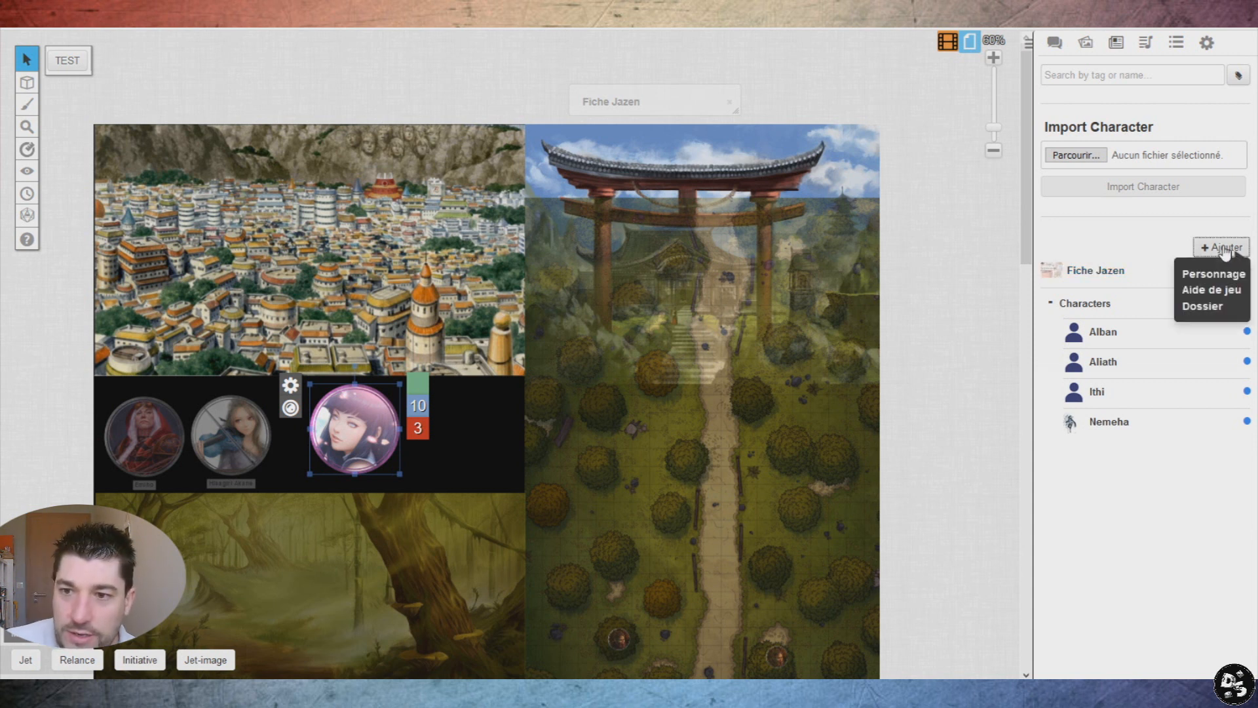
pyautogui.click(1226, 292)
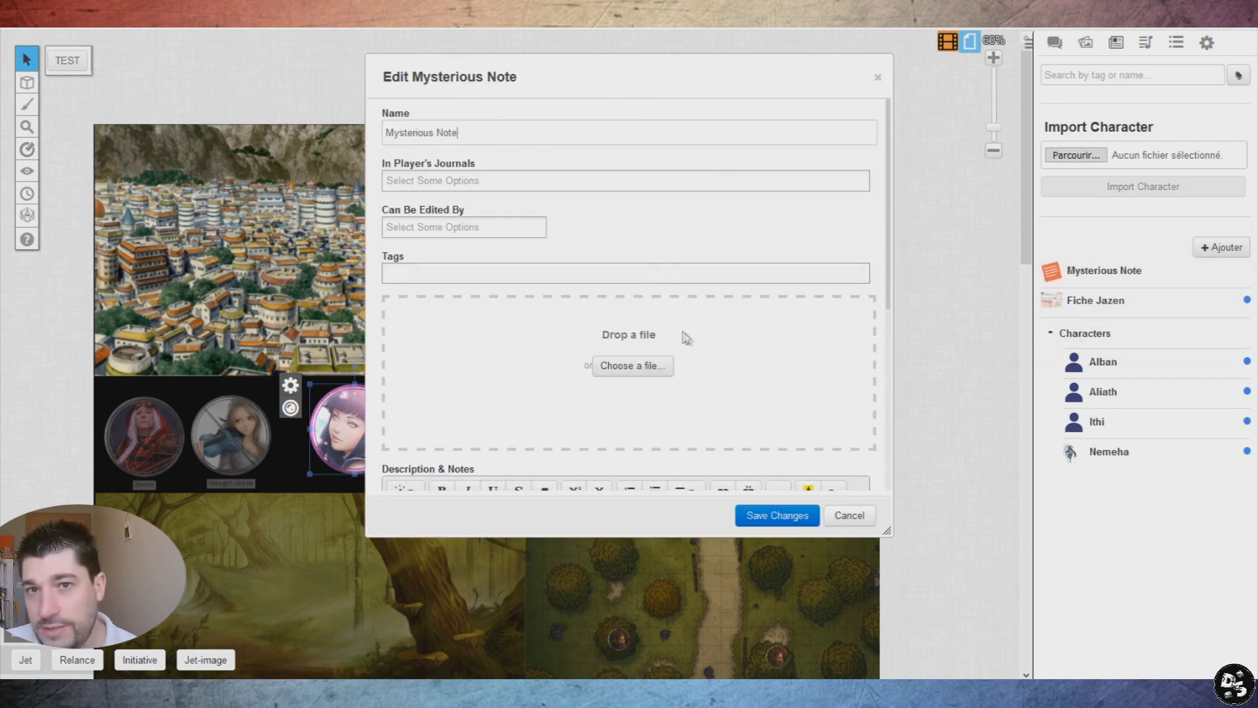
pyautogui.click(762, 518)
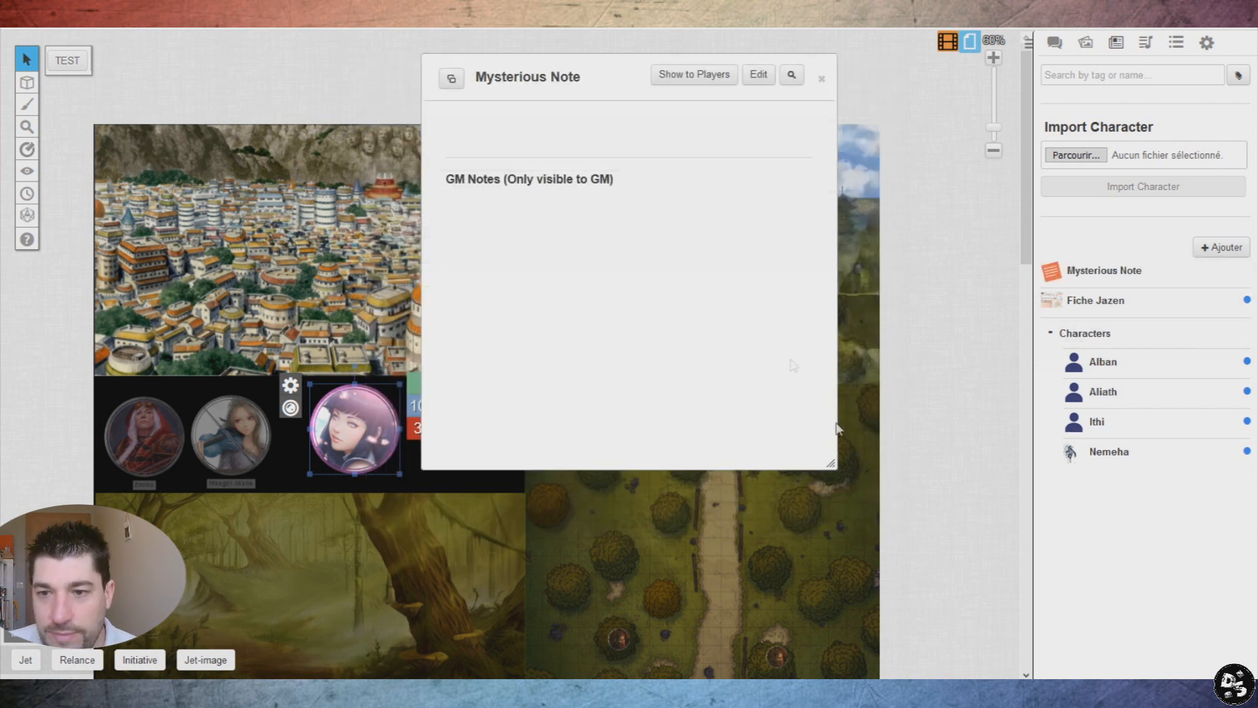
pyautogui.click(821, 79)
# - Create a journal folder named Fiches de personnage
pyautogui.click(1237, 250)
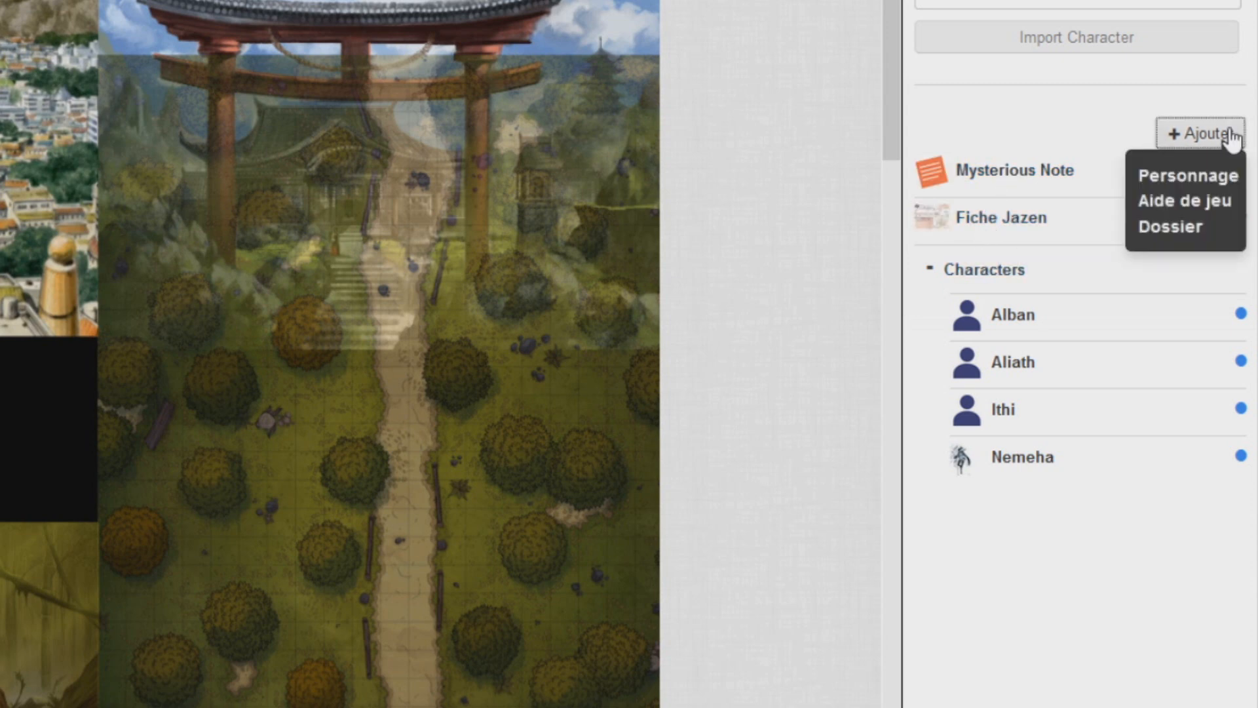
pyautogui.click(1179, 226)
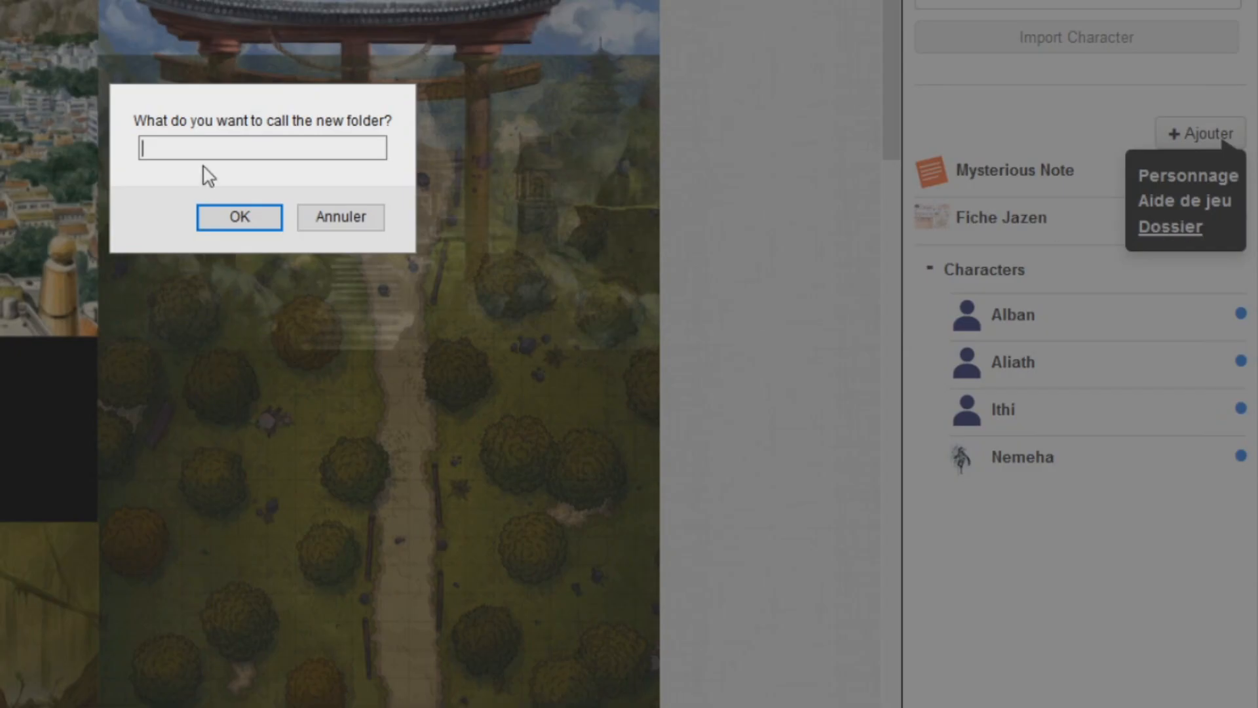
pyautogui.write('Fiches de personnage')
pyautogui.press('Return')
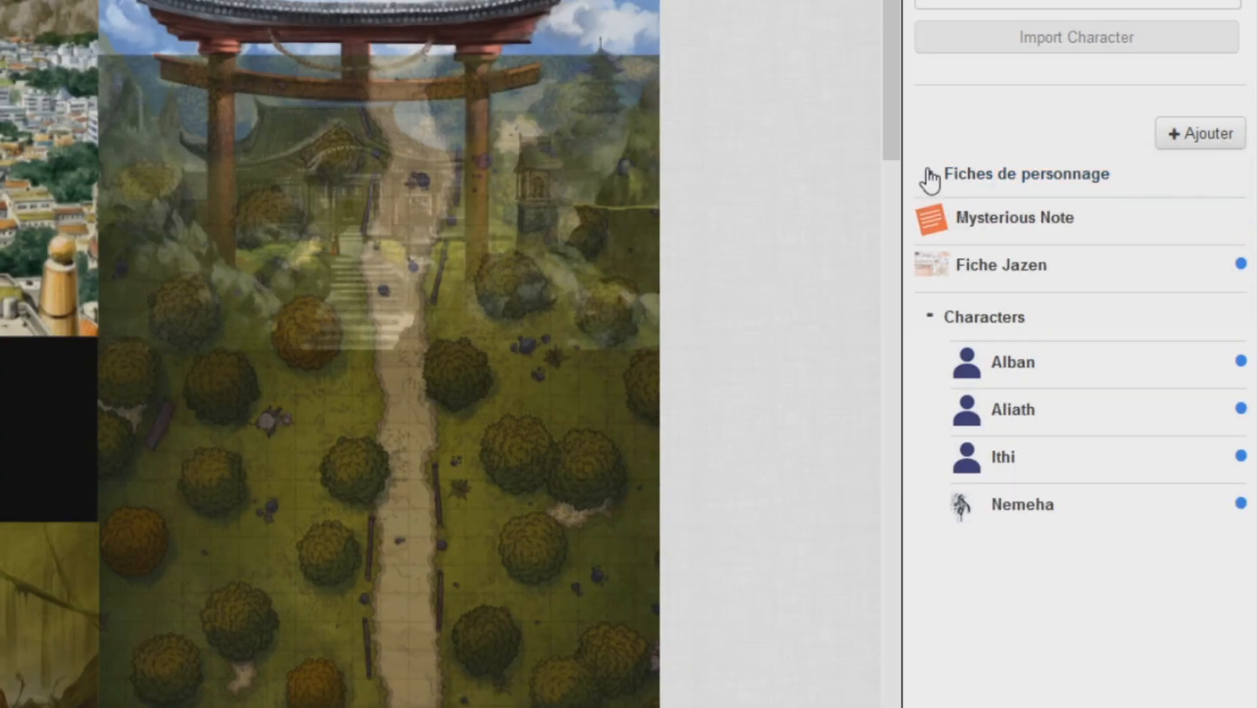
# - Move the Mysterious Note and Fiche Jazen handouts into the Fiches de personnage folder
pyautogui.moveTo(935, 226)
pyautogui.moveTo(936, 226)
pyautogui.mouseDown()
pyautogui.moveTo(1022, 261)
pyautogui.moveTo(1053, 258)
pyautogui.moveTo(1048, 242)
pyautogui.moveTo(938, 252)
pyautogui.moveTo(939, 280)
pyautogui.moveTo(941, 224)
pyautogui.mouseUp()
pyautogui.moveTo(935, 235); pyautogui.dragTo(1008, 216)
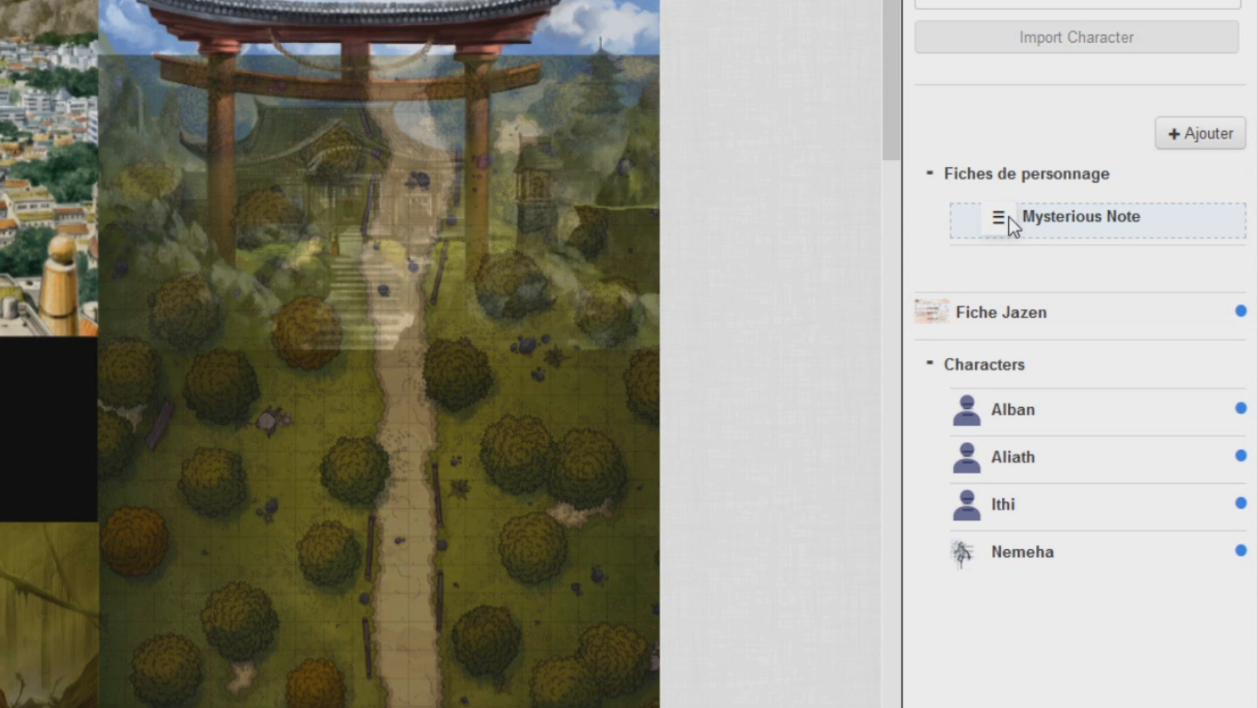
pyautogui.moveTo(1014, 226); pyautogui.dragTo(1006, 235)
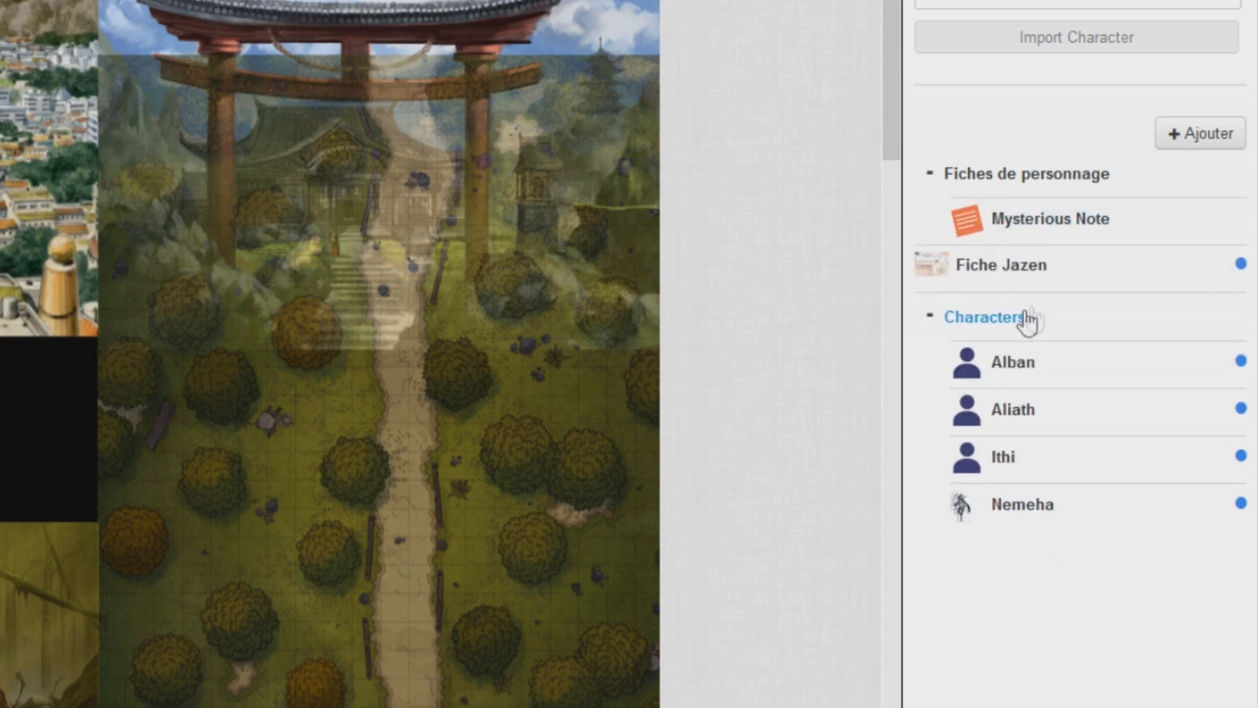
pyautogui.moveTo(935, 272); pyautogui.dragTo(1117, 269)
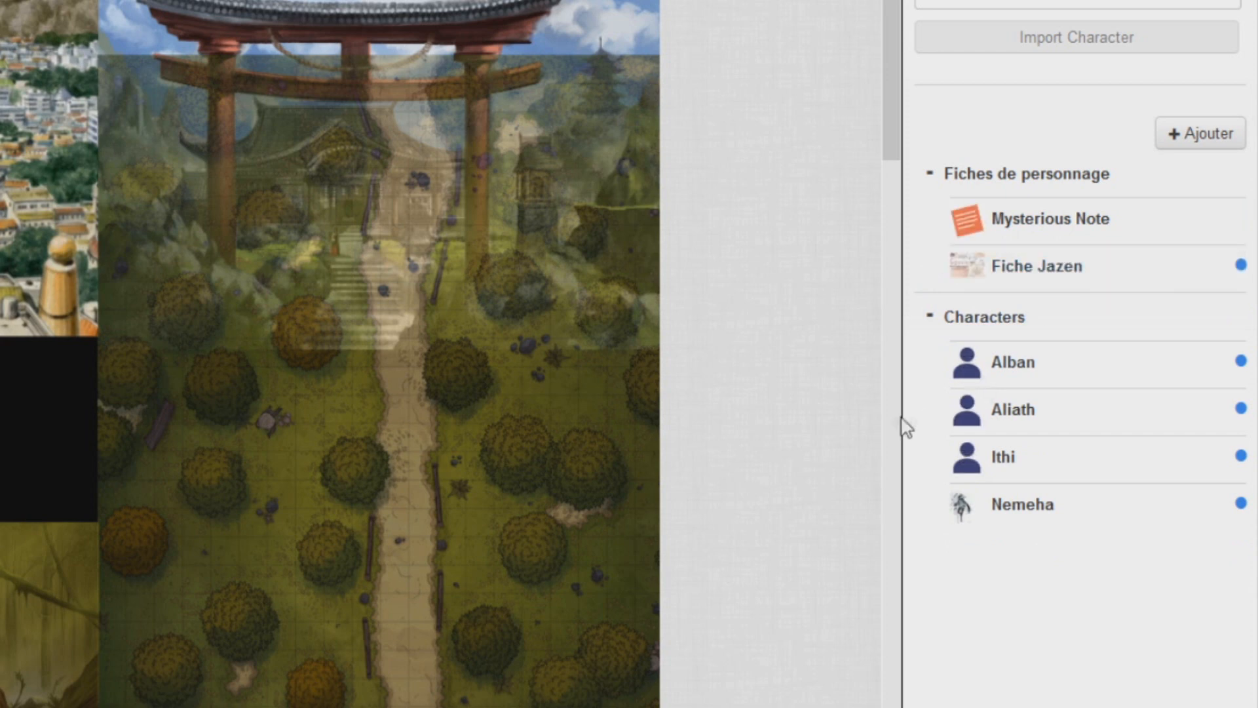
# - Collapse and re-expand the Fiches de personnage and Characters folders in the journal
pyautogui.click(931, 176)
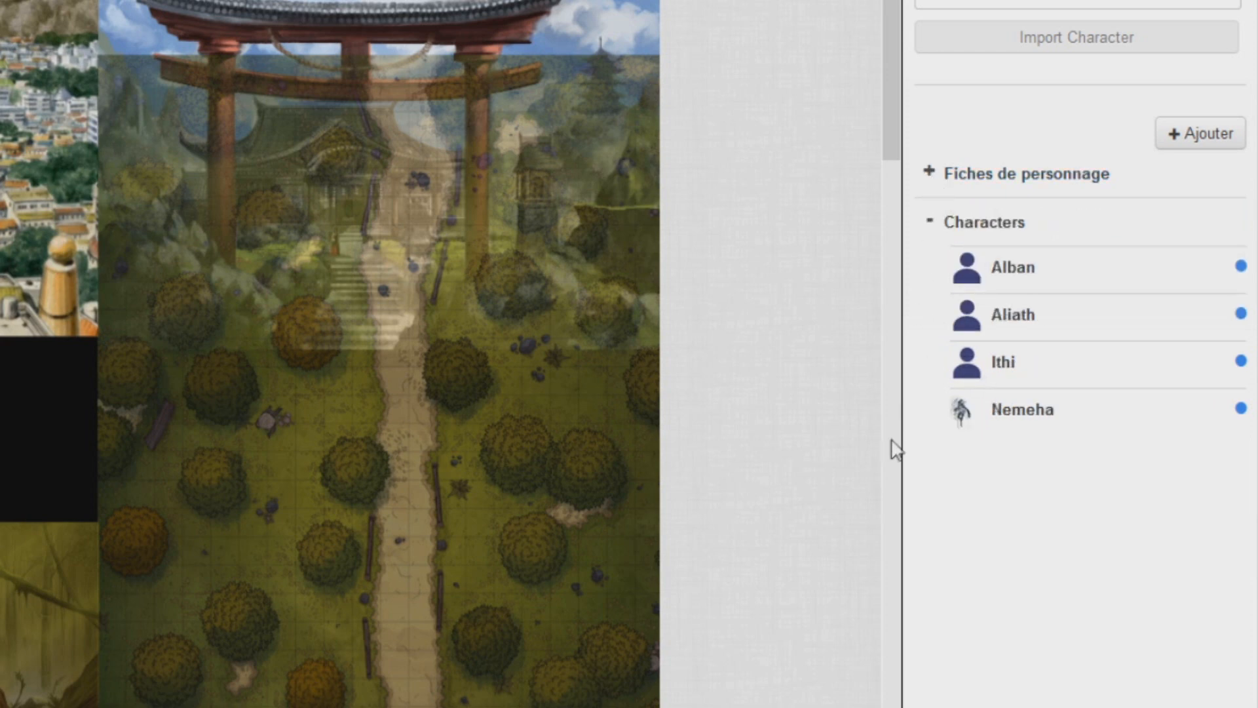
pyautogui.click(927, 177)
pyautogui.click(927, 177)
pyautogui.click(928, 177)
pyautogui.click(927, 320)
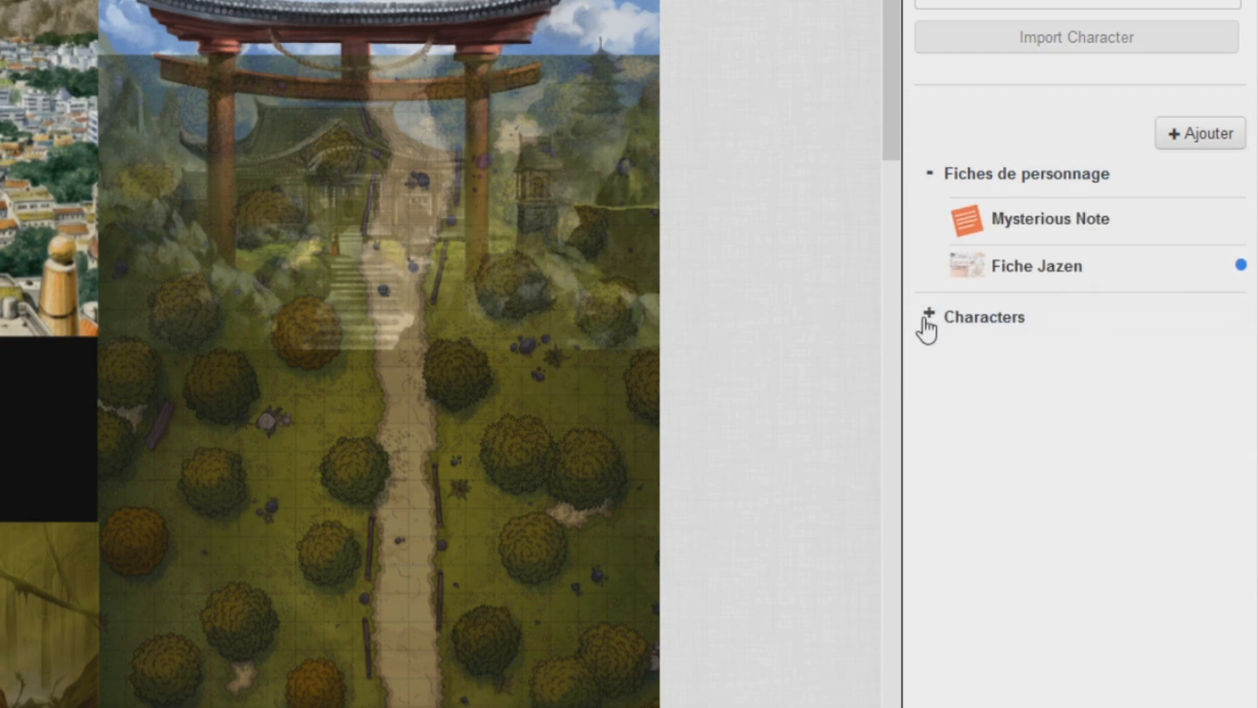
pyautogui.click(927, 320)
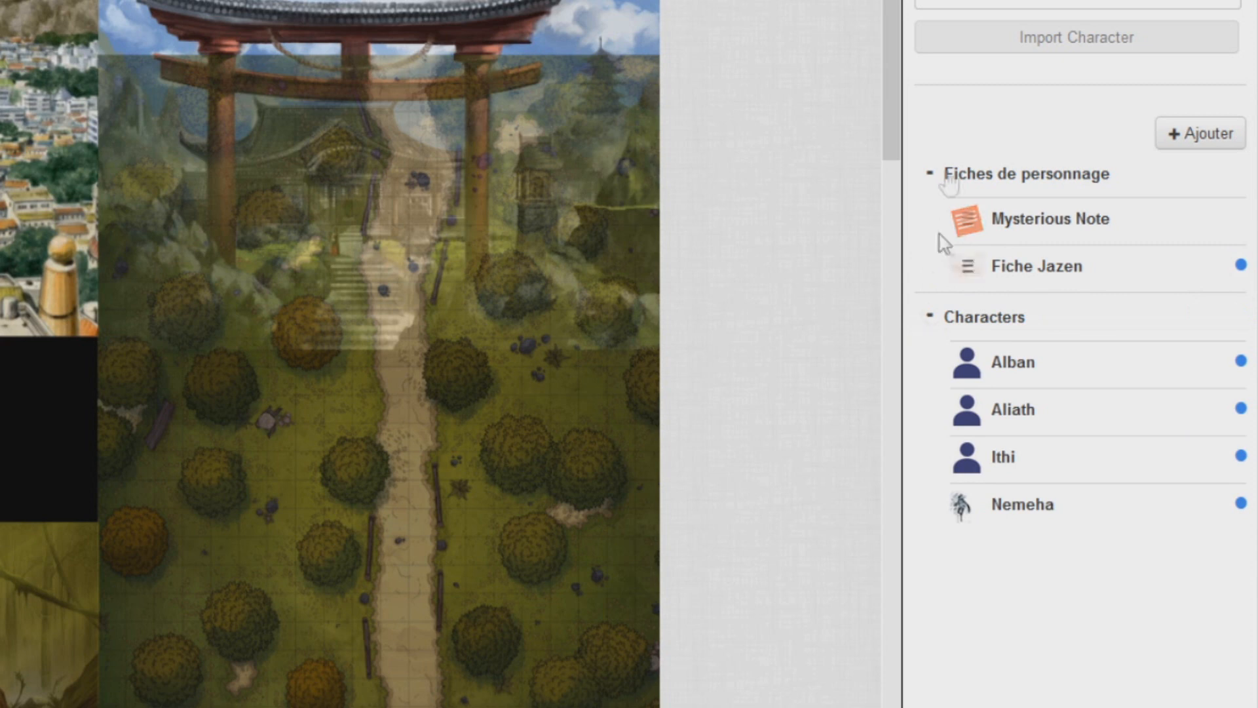
pyautogui.moveTo(1061, 275); pyautogui.dragTo(1034, 258)
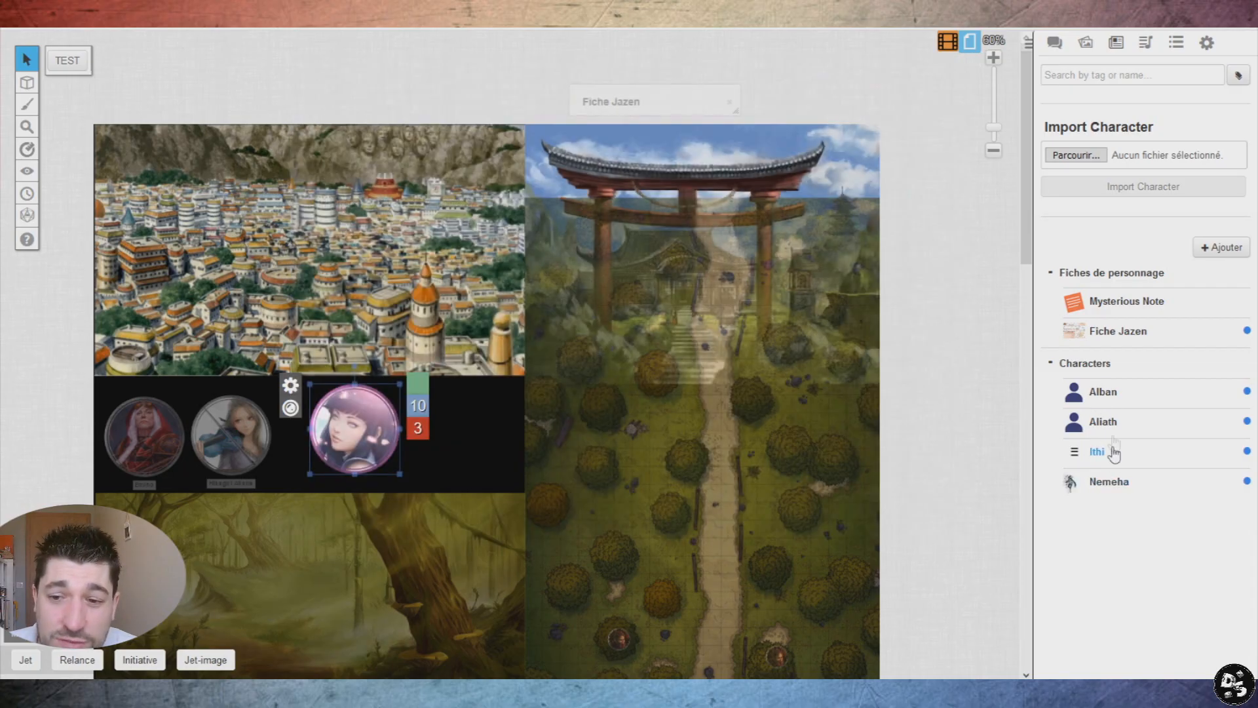
# - View the Bio & Info pages of the Alban and Nemeha characters and close both windows
pyautogui.click(1104, 392)
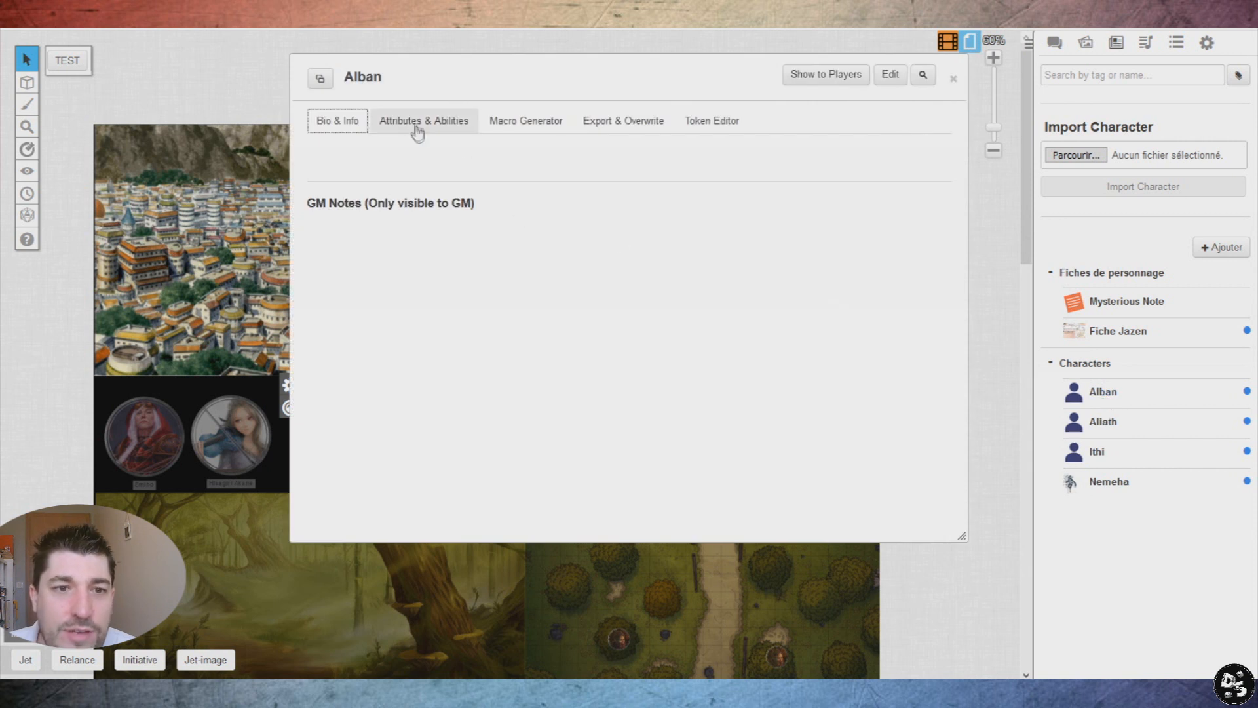
pyautogui.click(955, 80)
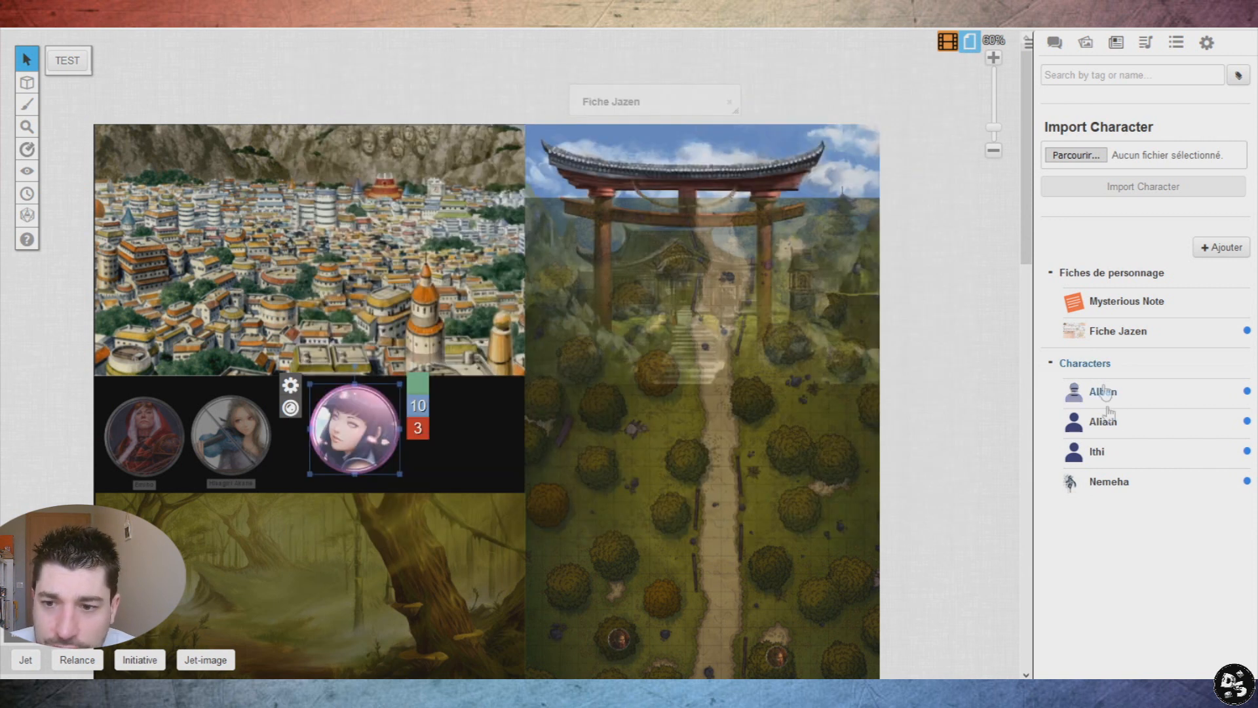
pyautogui.click(1109, 482)
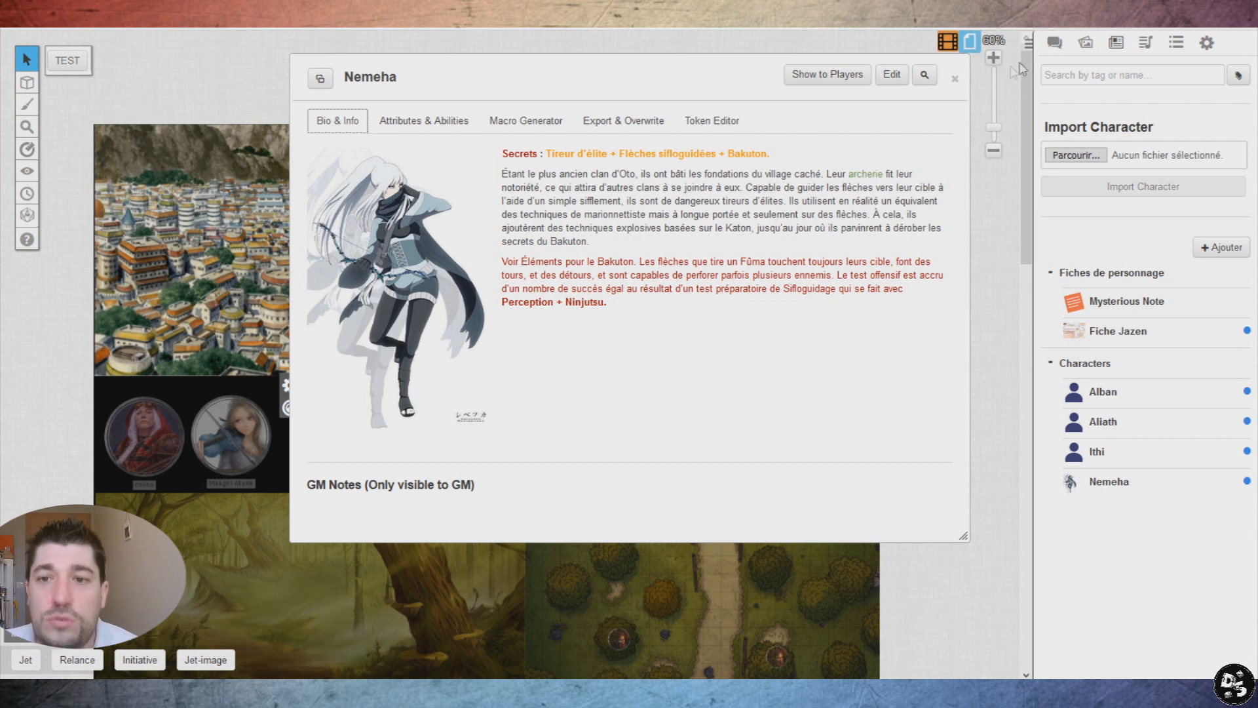
pyautogui.click(955, 79)
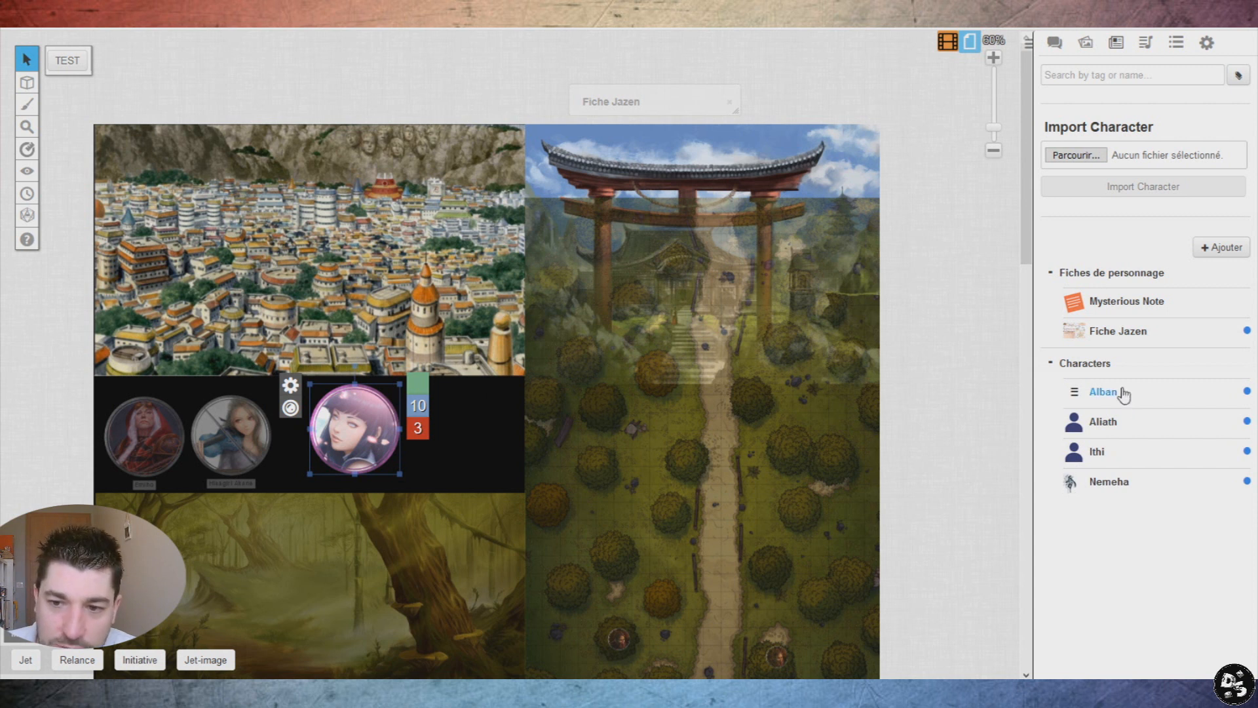
# - Try placing the Nemeha character's token on the village map and delete the placed token
pyautogui.moveTo(1114, 485); pyautogui.dragTo(525, 300)
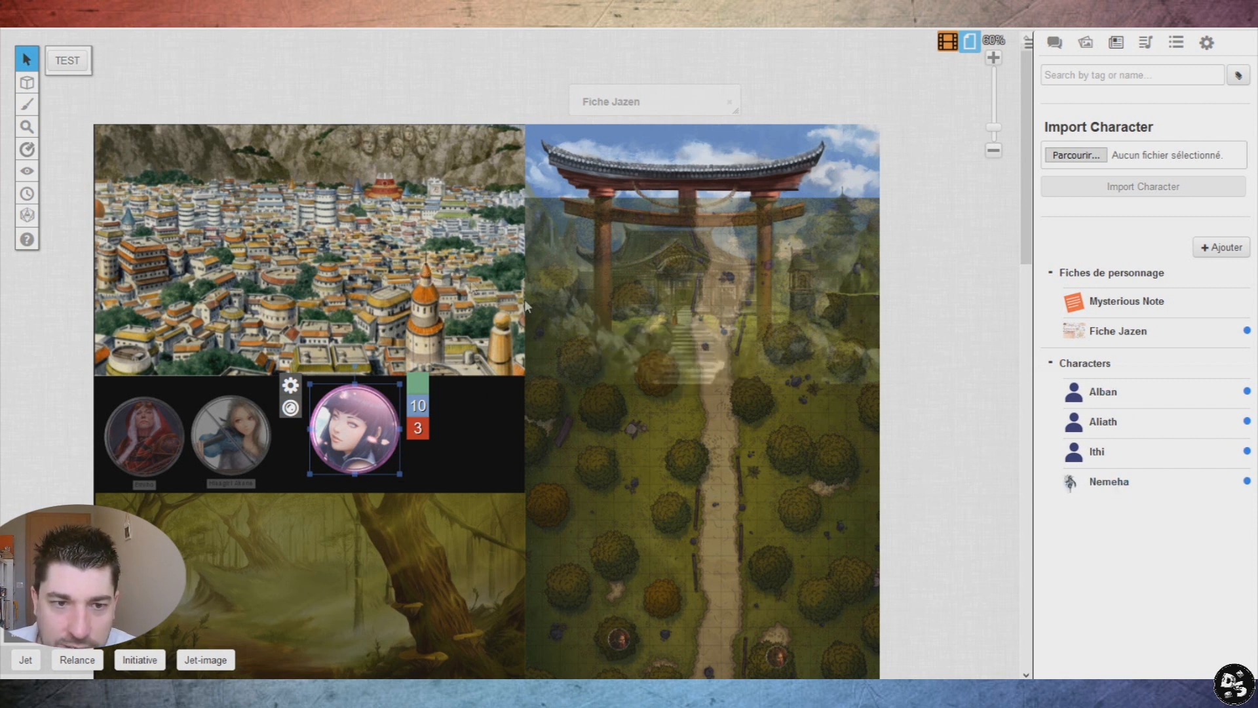
pyautogui.moveTo(423, 270); pyautogui.dragTo(330, 221)
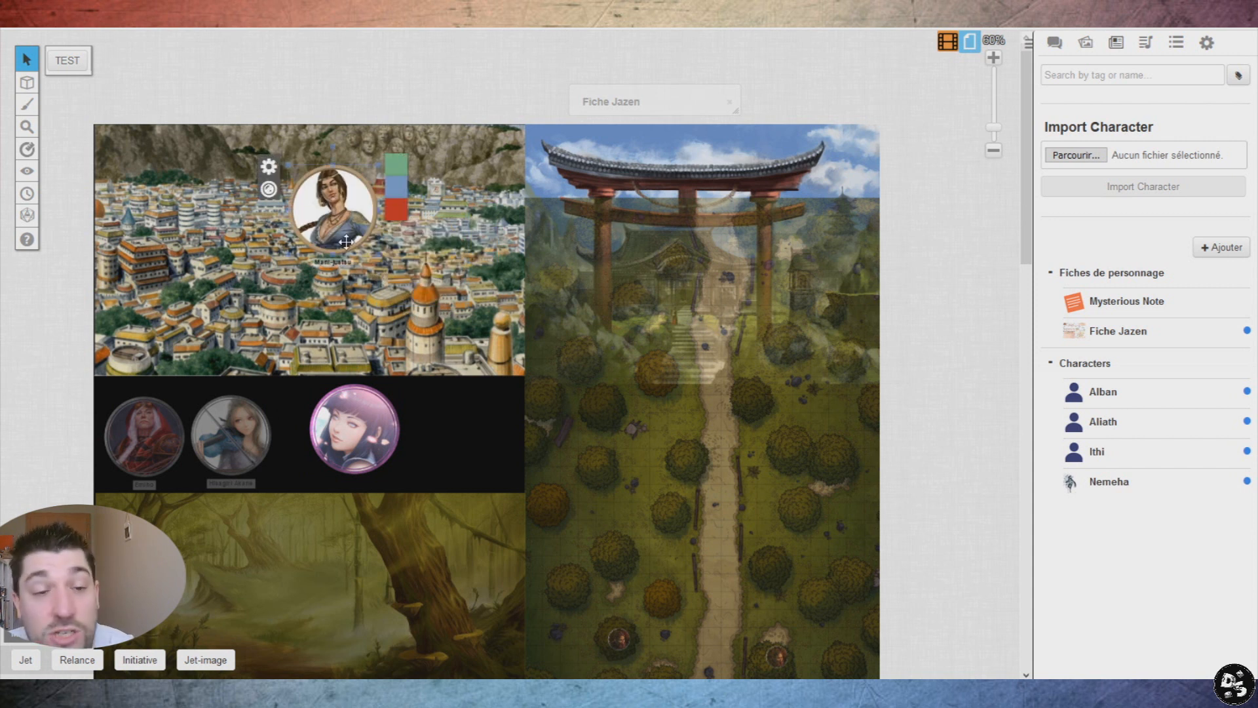
pyautogui.press('Delete')
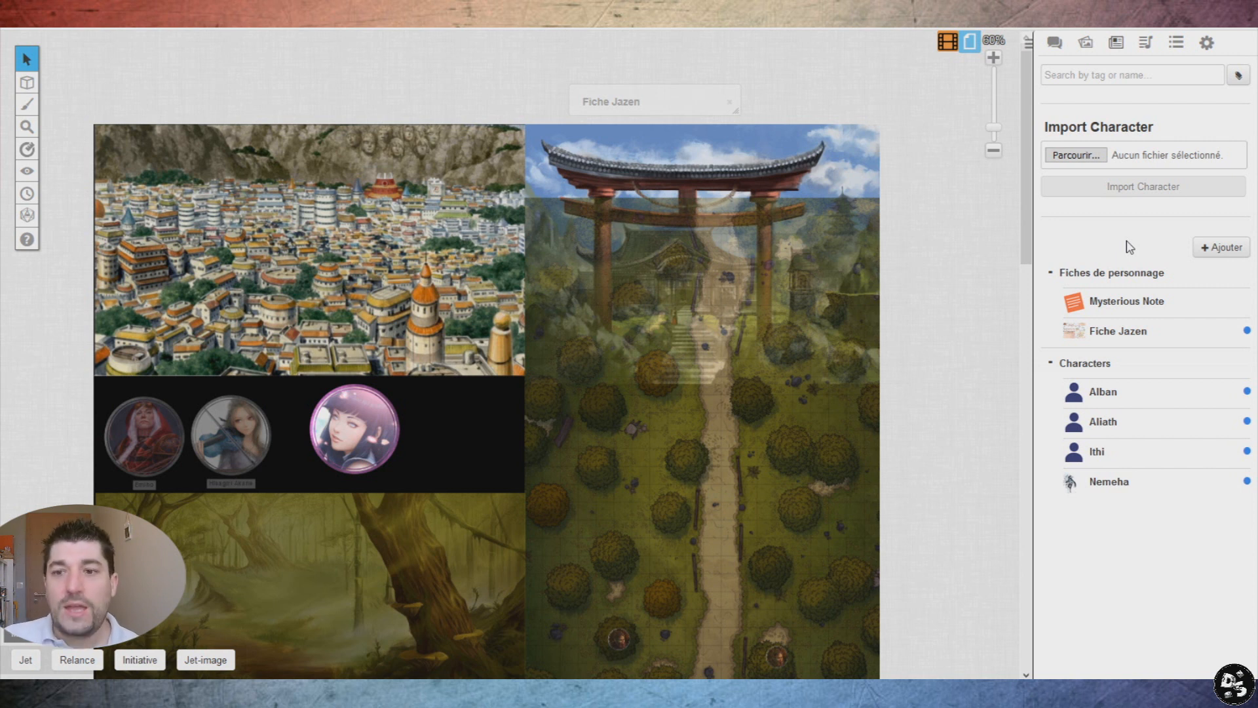
# - Add another handout to the journal and enlarge its Description & Notes text area
pyautogui.click(1220, 248)
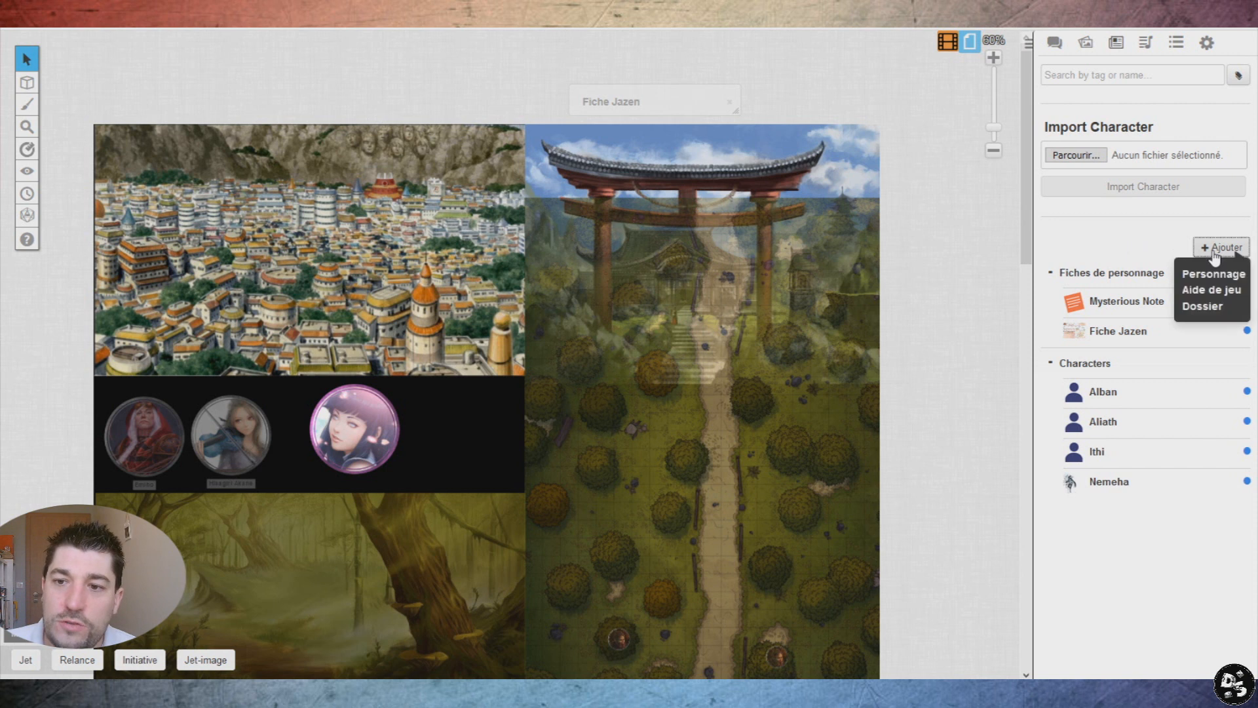
pyautogui.click(1212, 291)
pyautogui.scroll(-5, 536, 261)
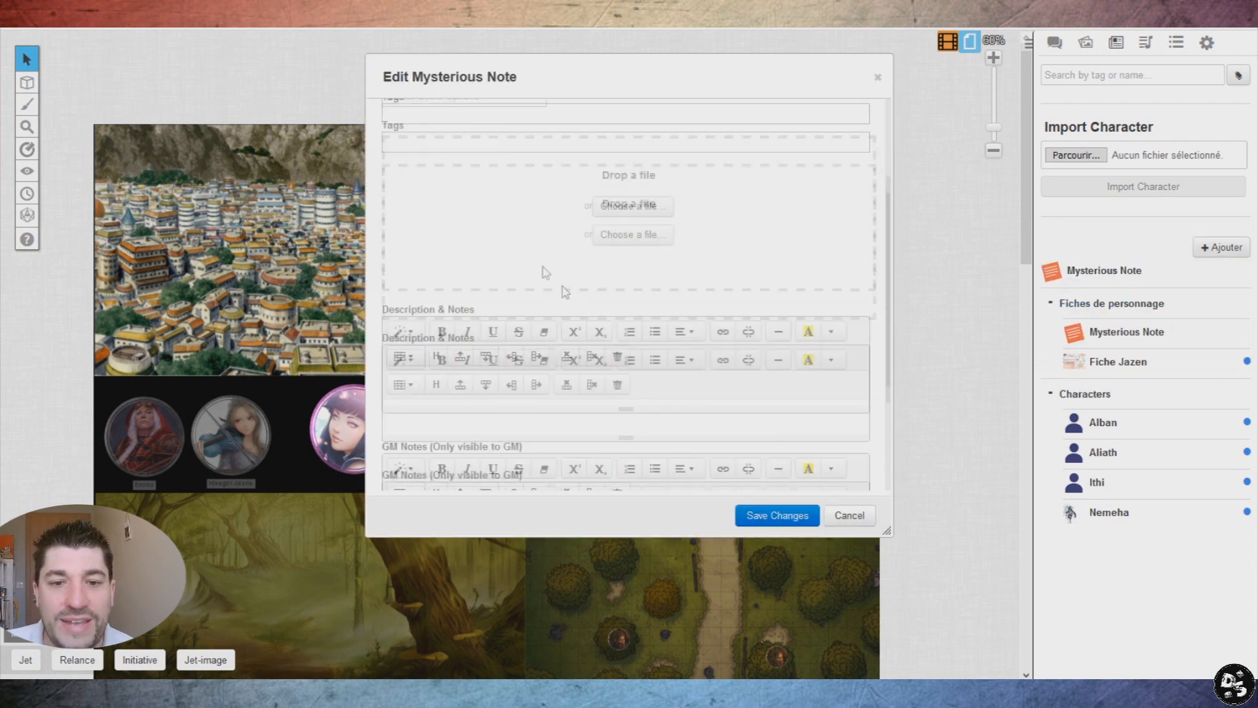
pyautogui.moveTo(626, 366); pyautogui.dragTo(591, 569)
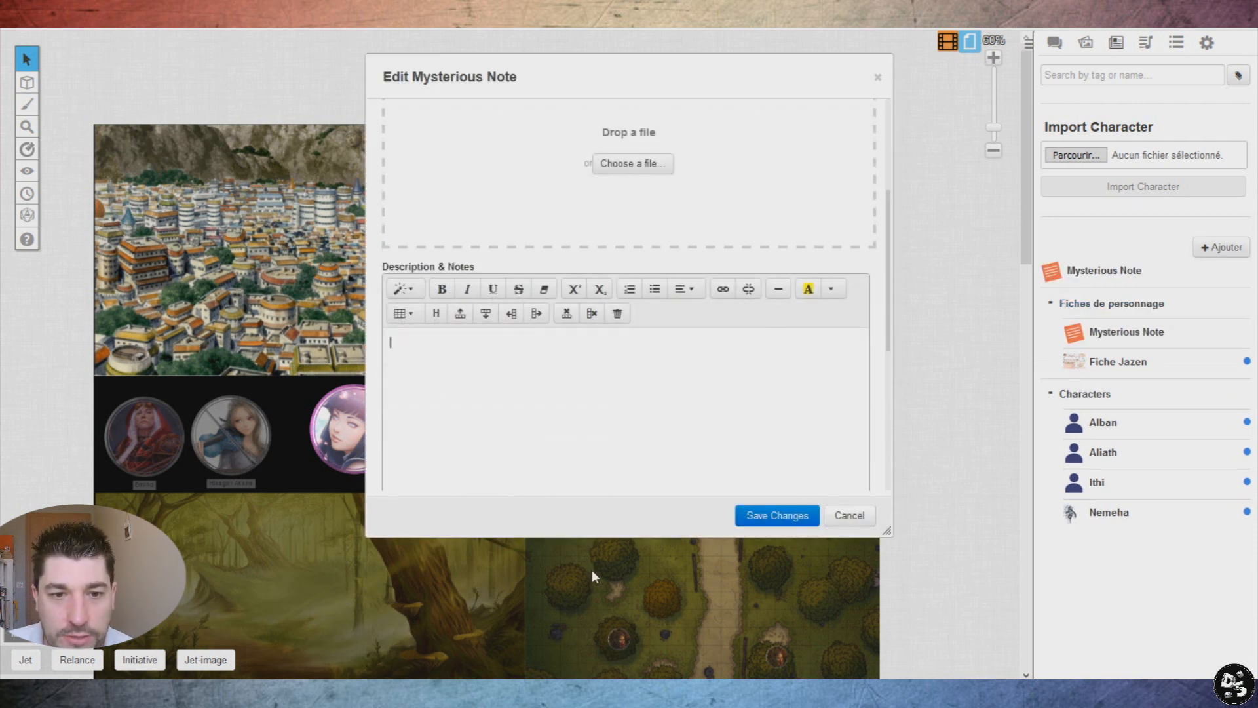
# - Write "Comment faire un jet ?" and "On lance Carac + art ninja dés 10 et" as the handout's description, save it and close it
pyautogui.write('Comment faire un jet ?')
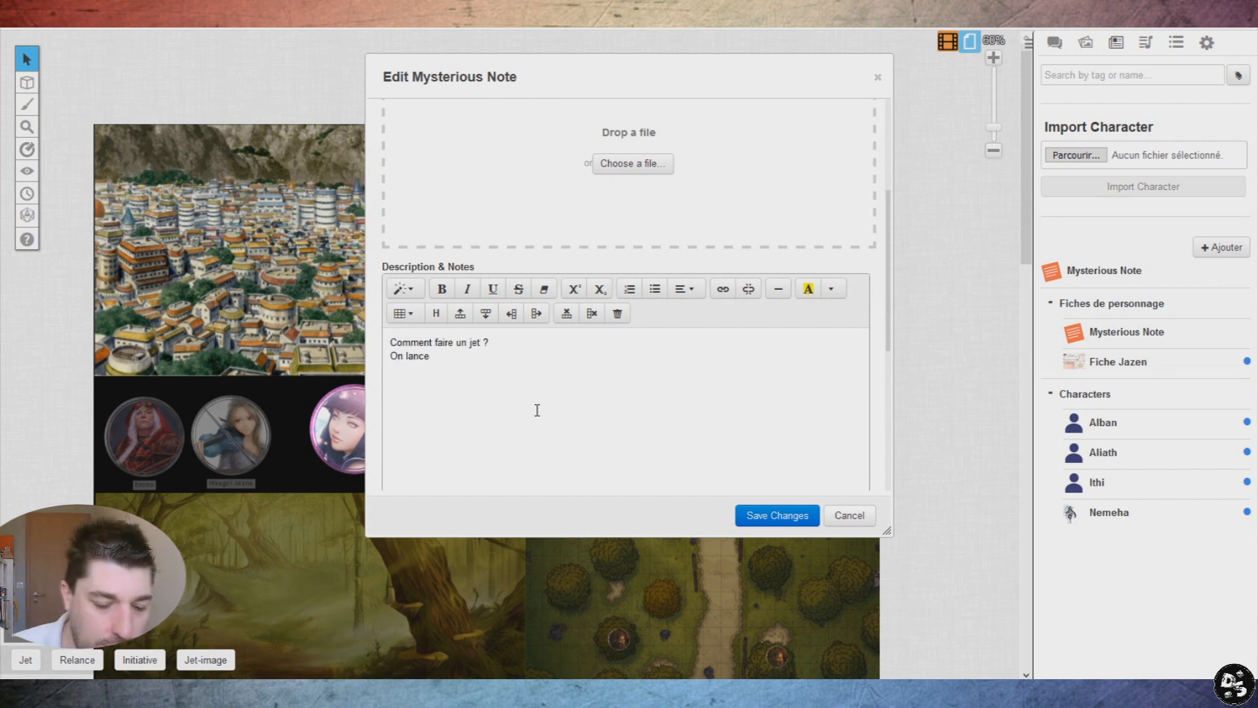
pyautogui.write('Carac + art ninja dés 10 et p')
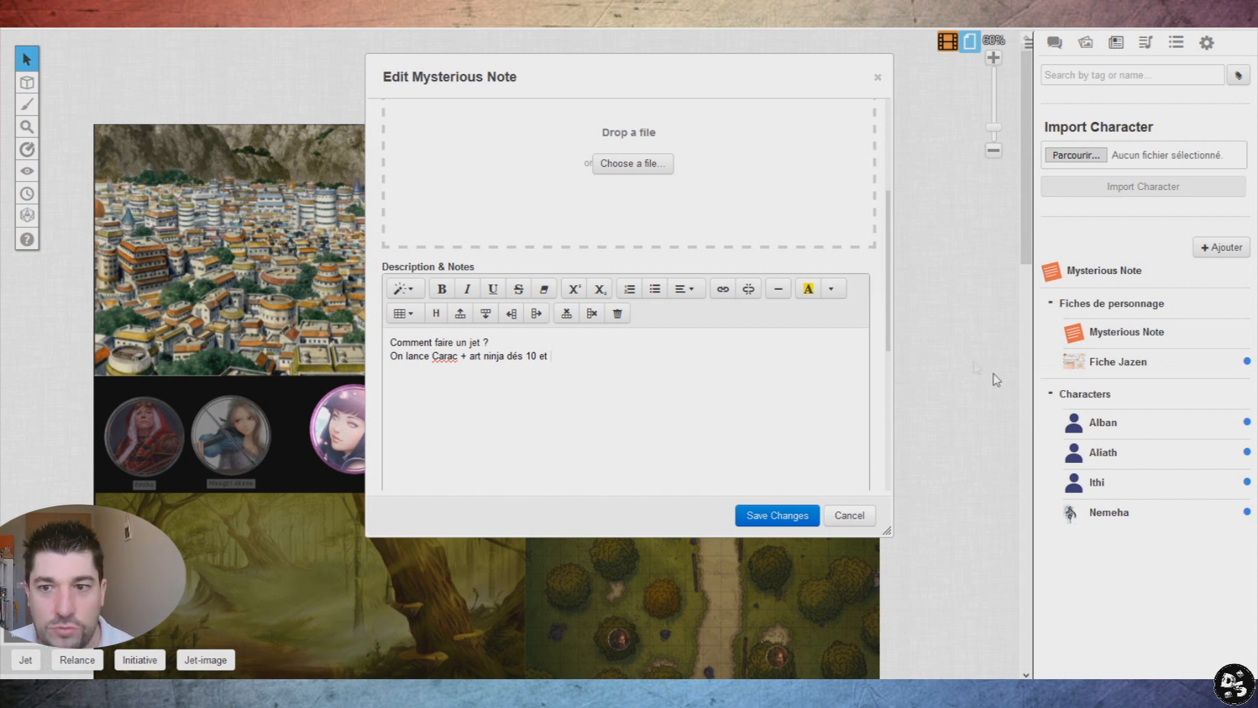
pyautogui.click(788, 506)
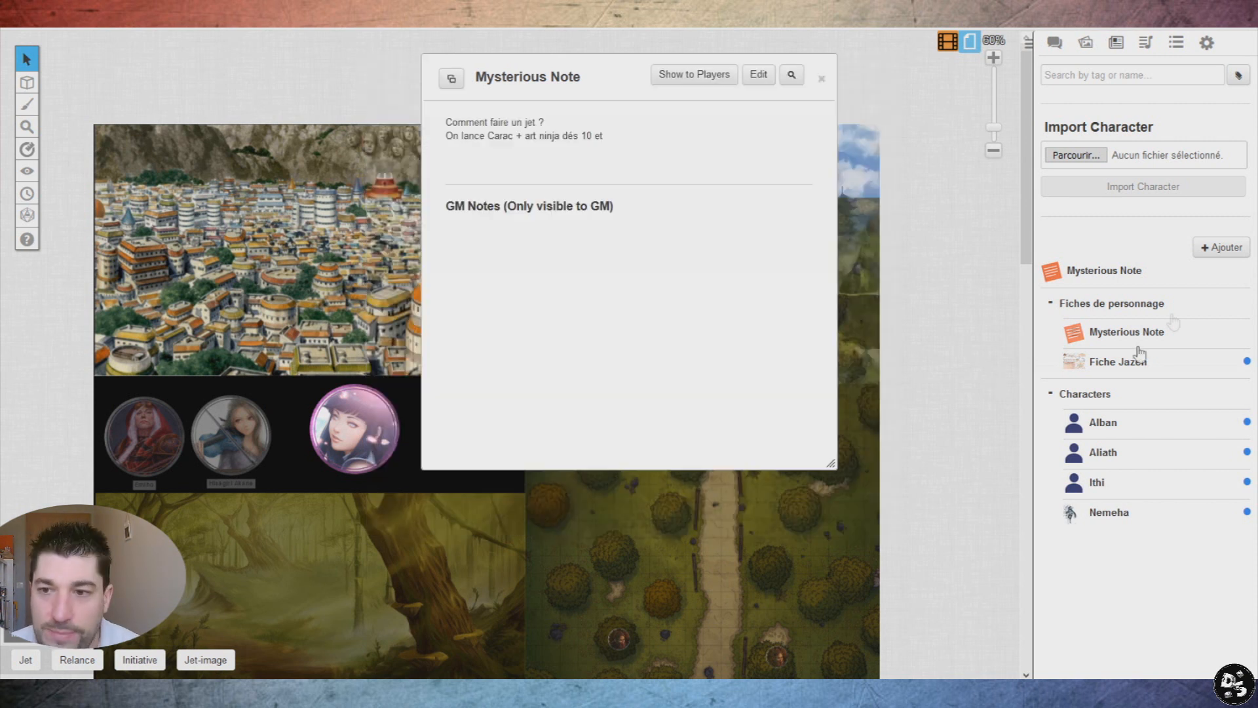
pyautogui.click(823, 84)
# - Create a journal folder named "Aide de jeu", put the loose Mysterious Note inside it, and check that the folder collapses and expands
pyautogui.moveTo(1223, 248)
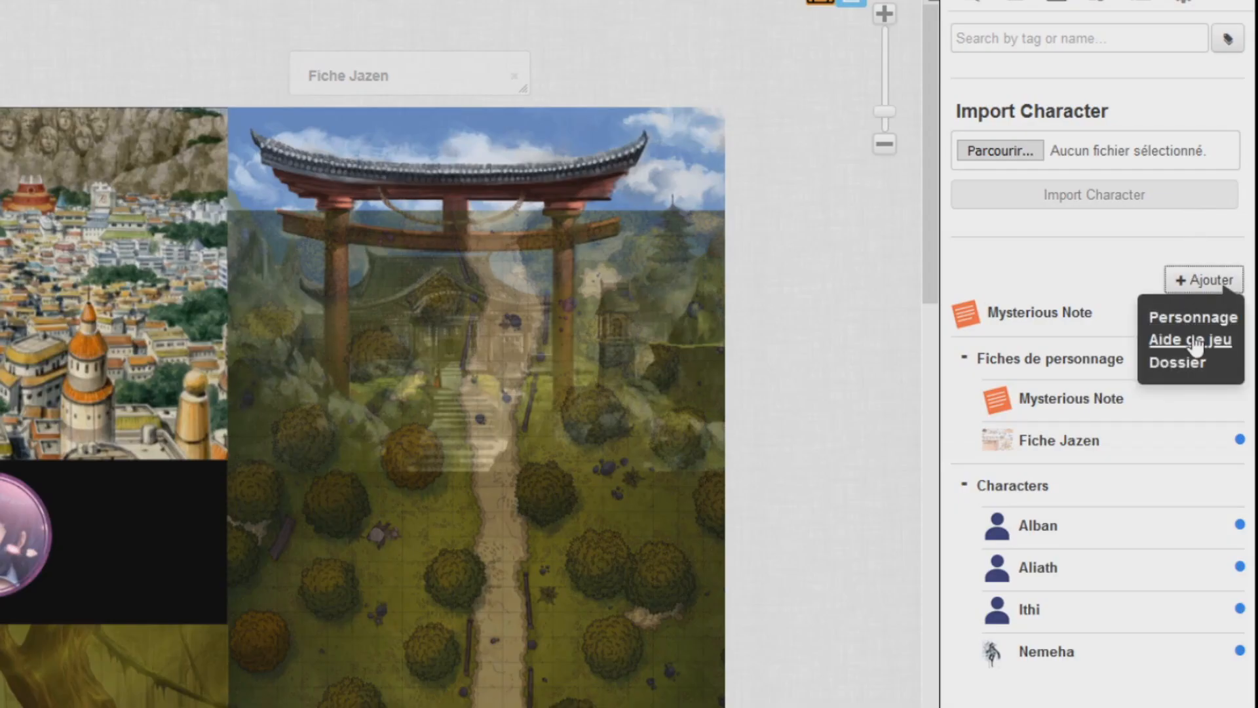
pyautogui.click(1177, 362)
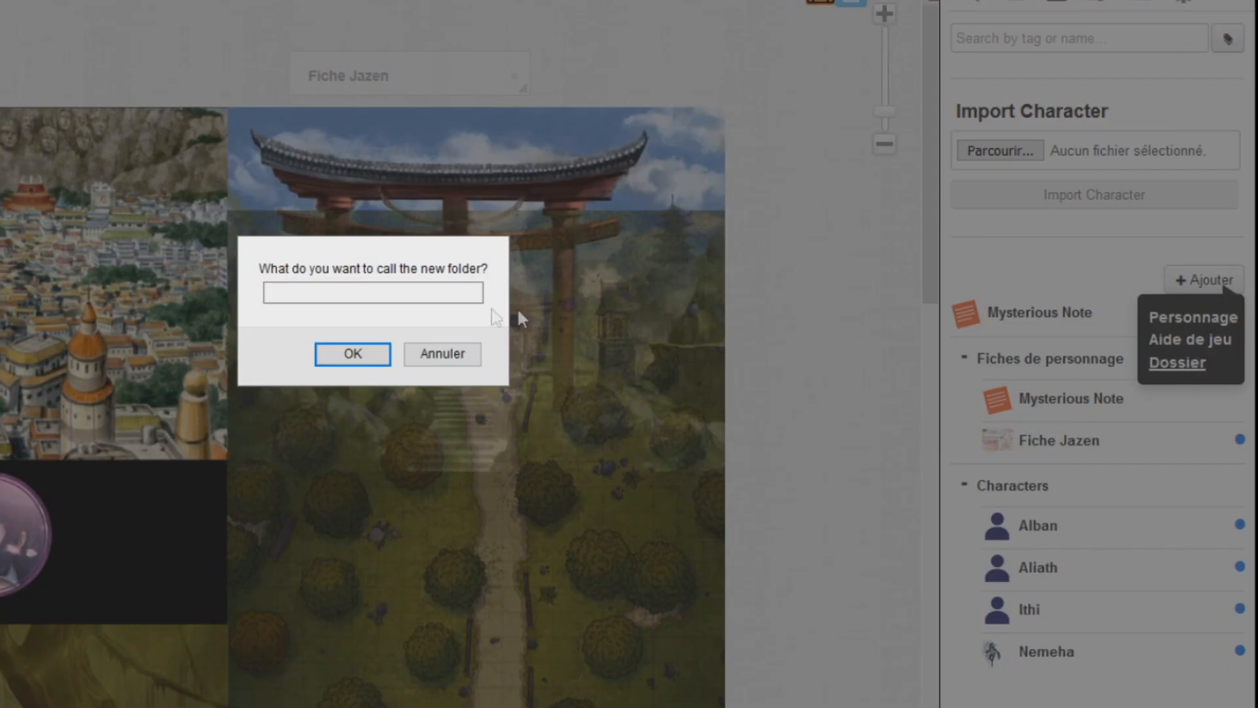
pyautogui.write('Aide de jeu')
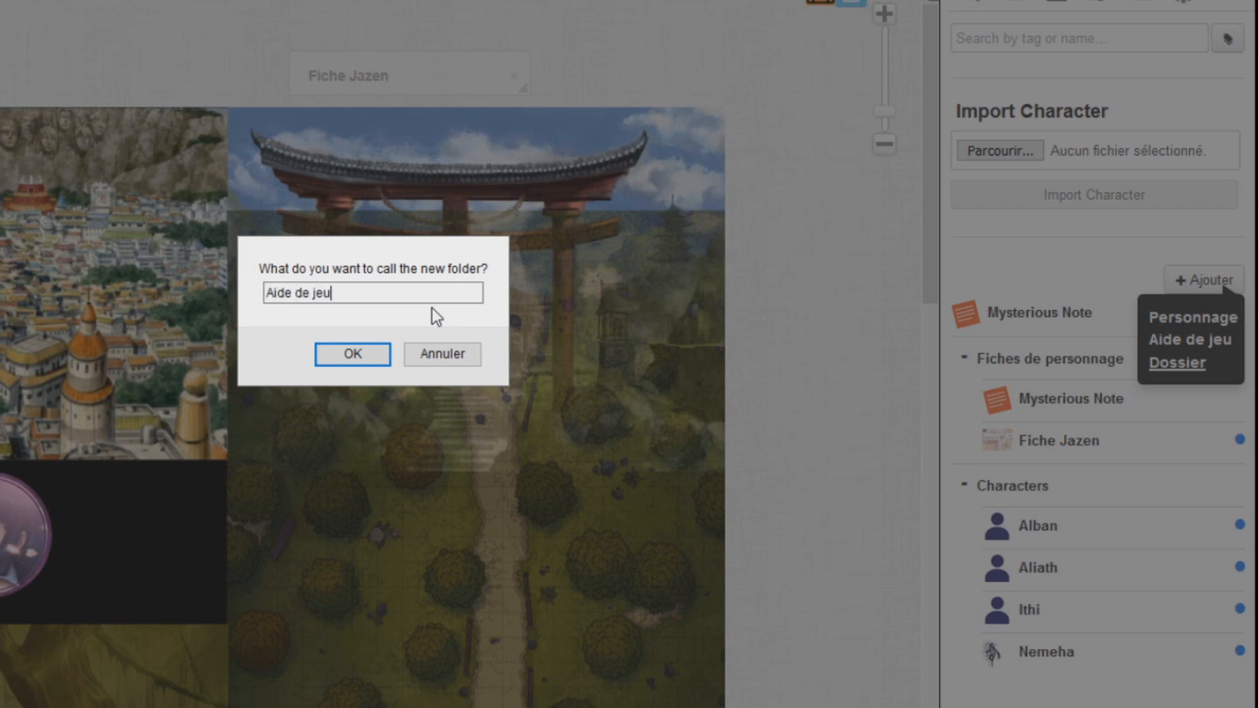
pyautogui.press('Return')
pyautogui.moveTo(967, 370); pyautogui.dragTo(1022, 360)
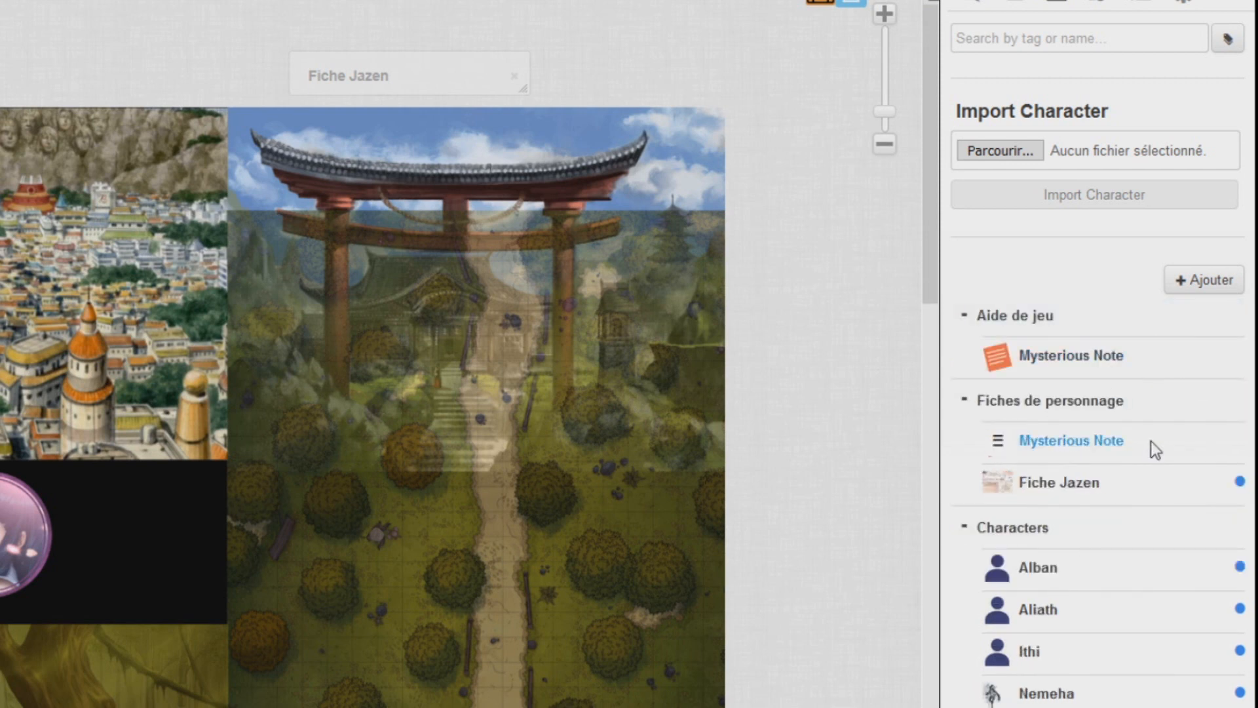
pyautogui.click(965, 317)
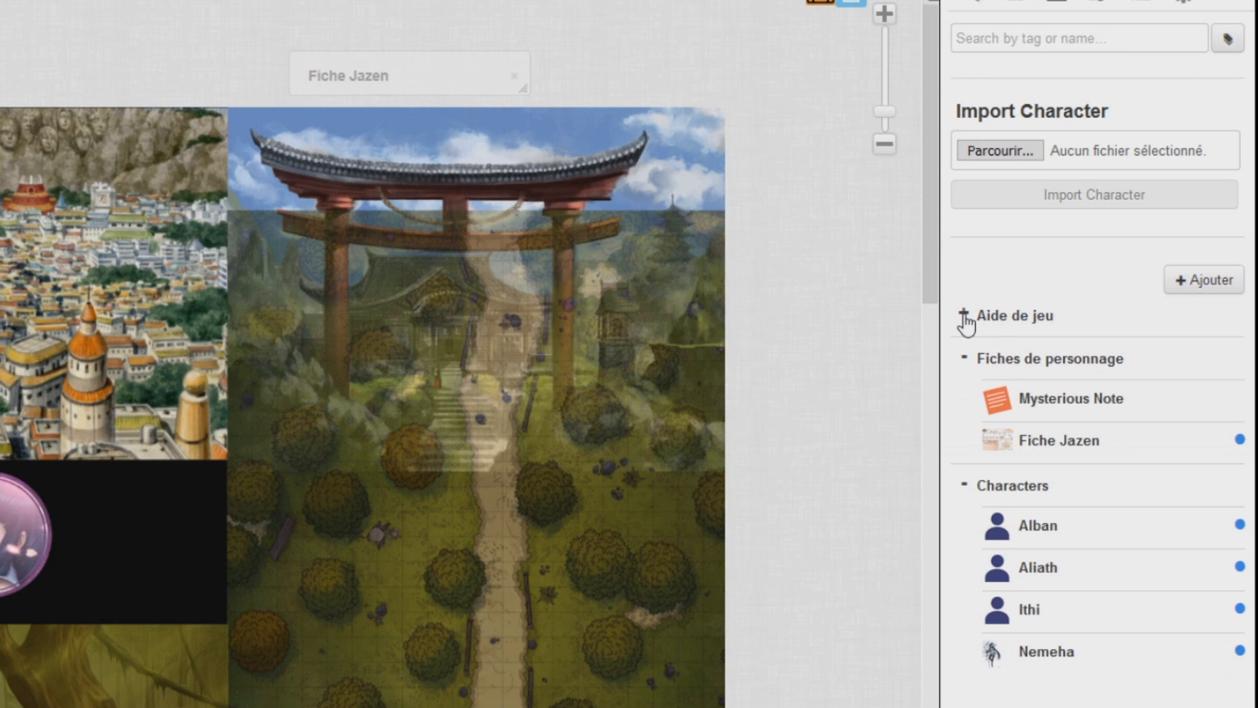
pyautogui.click(964, 317)
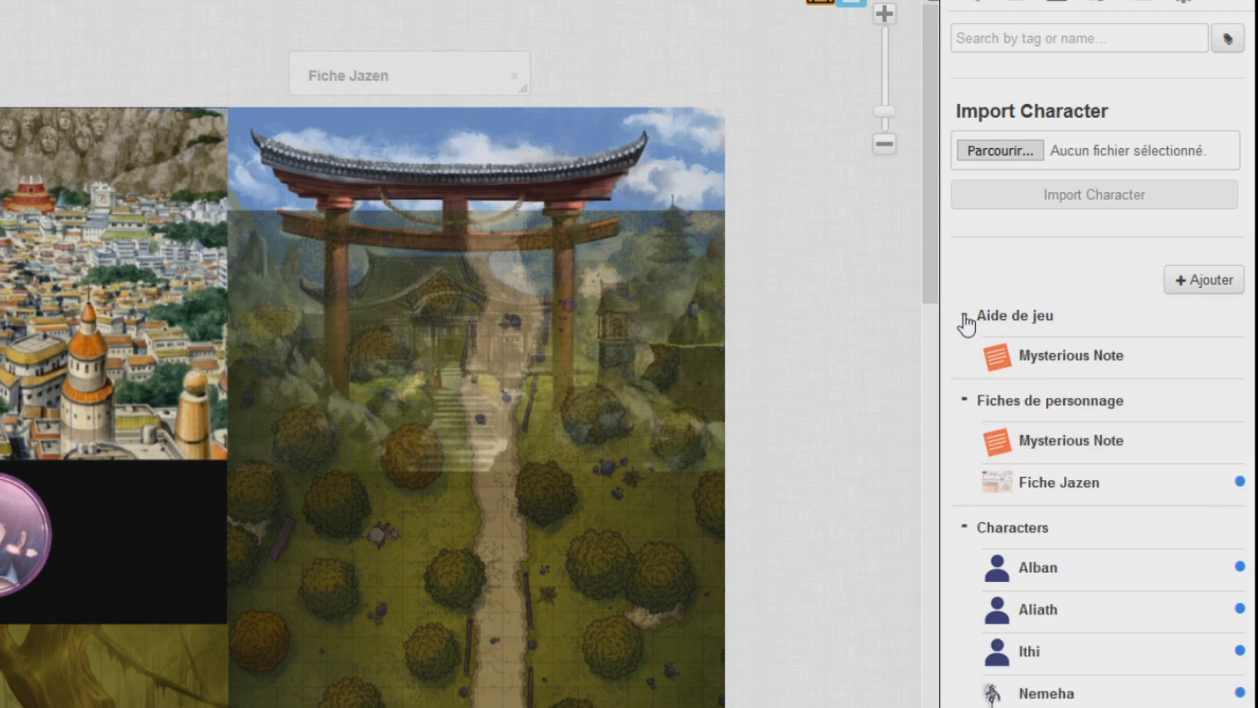
# - Share the Mysterious Note in the Aide de jeu folder with All Players' journals and save the change
pyautogui.click(1082, 371)
pyautogui.click(553, 40)
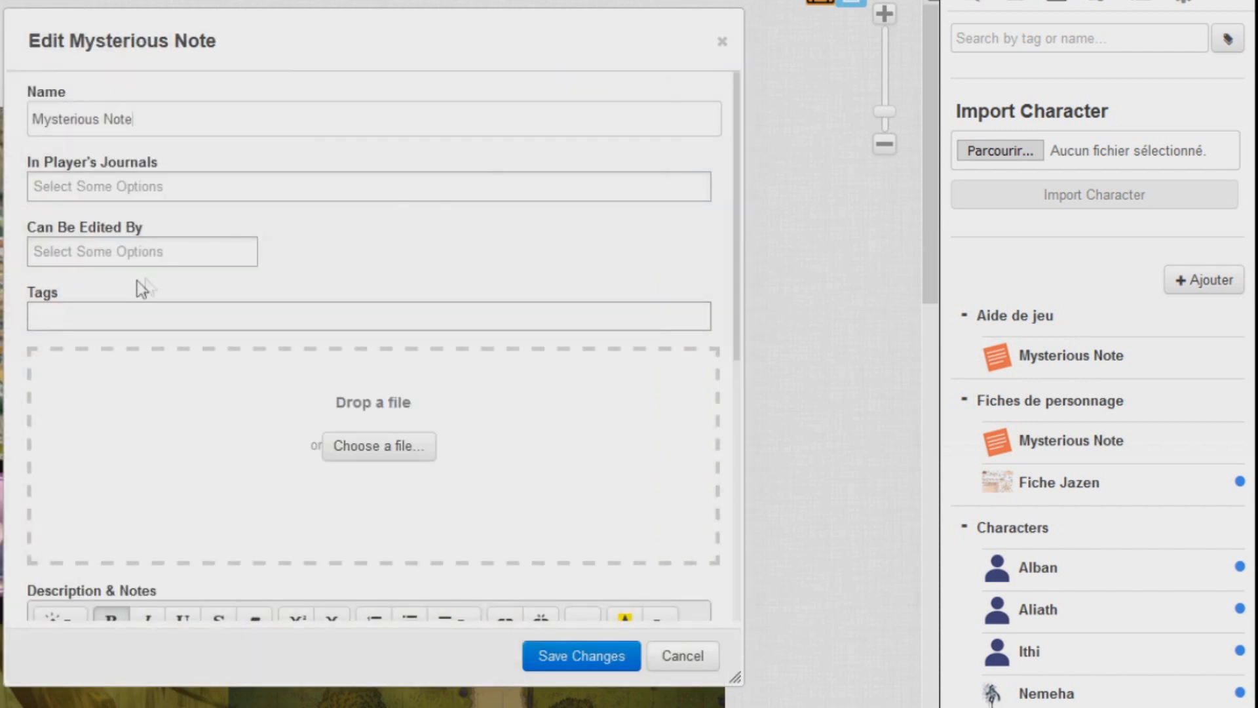
pyautogui.click(138, 187)
pyautogui.click(127, 215)
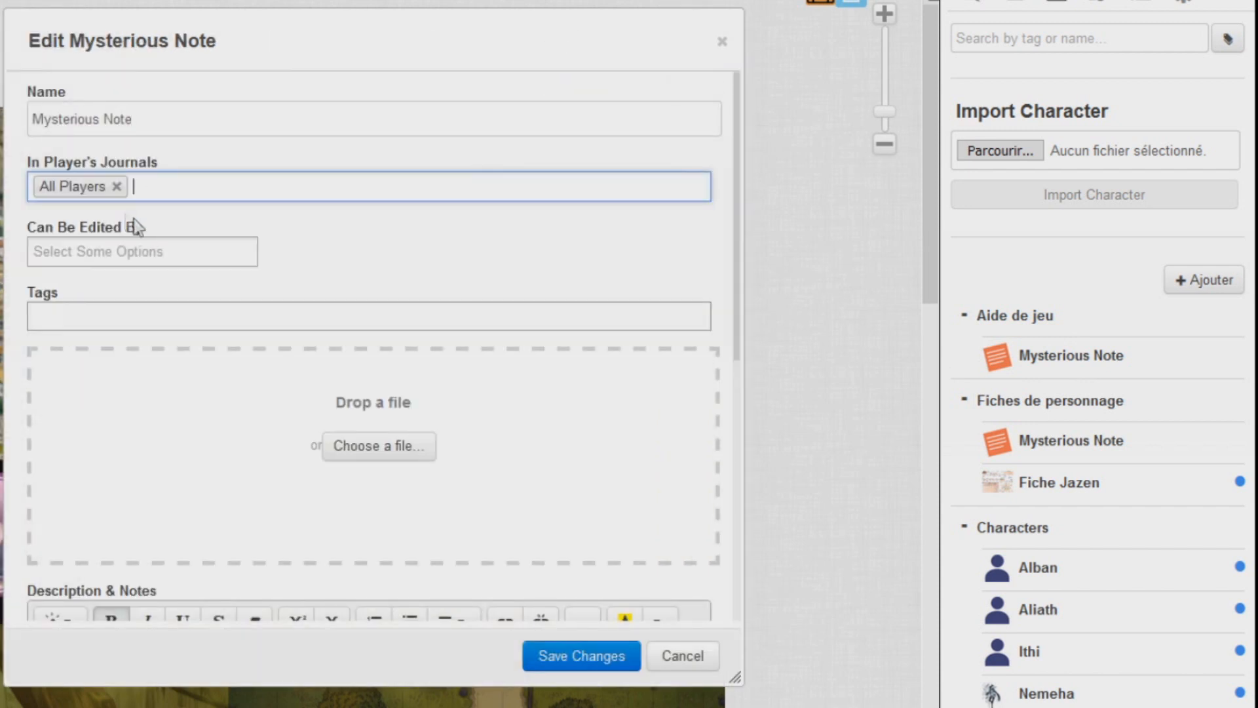
pyautogui.click(576, 664)
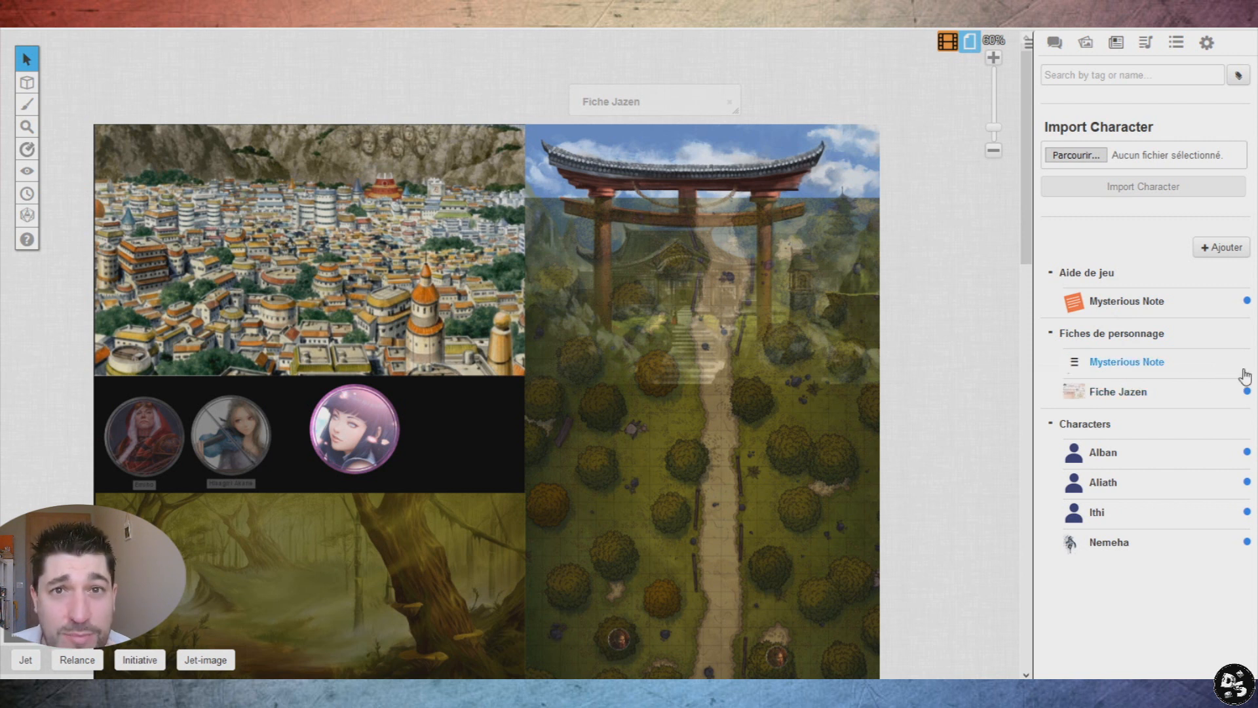
# - Share the Mysterious Note in the Fiches de personnage folder with All Players' journals, save it and close the handout
pyautogui.click(1162, 364)
pyautogui.click(764, 77)
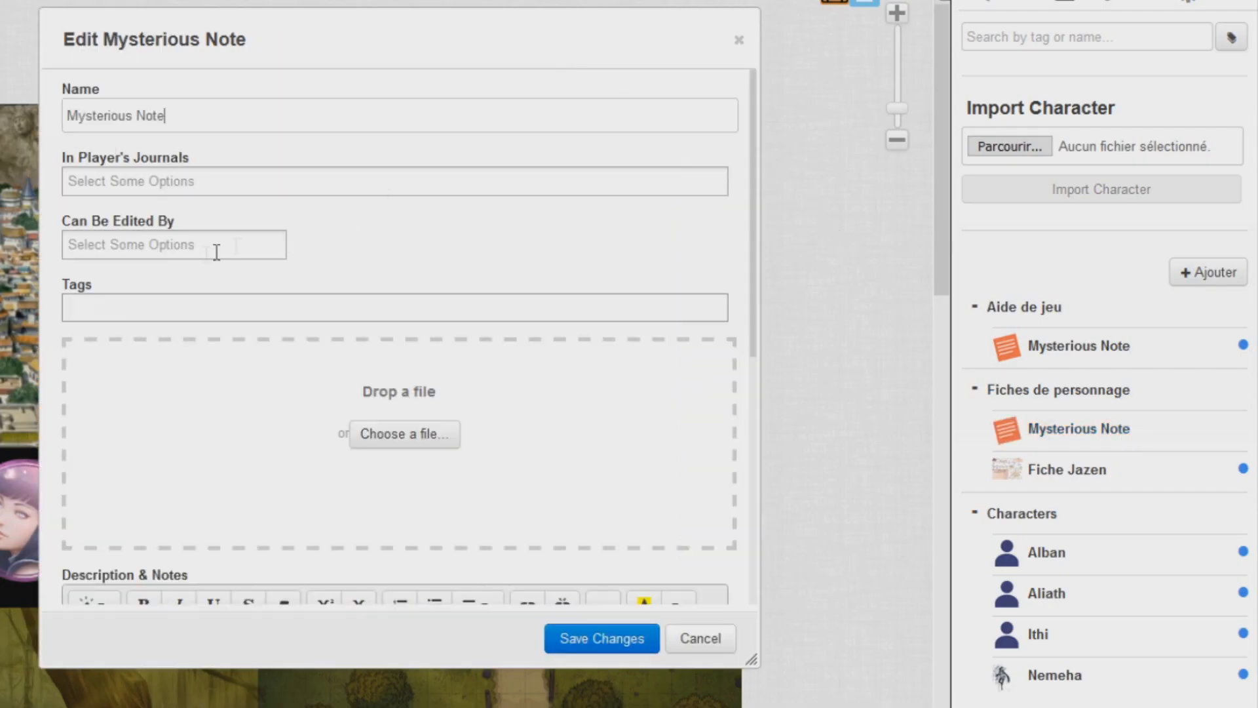
pyautogui.click(203, 181)
pyautogui.click(131, 206)
pyautogui.click(627, 639)
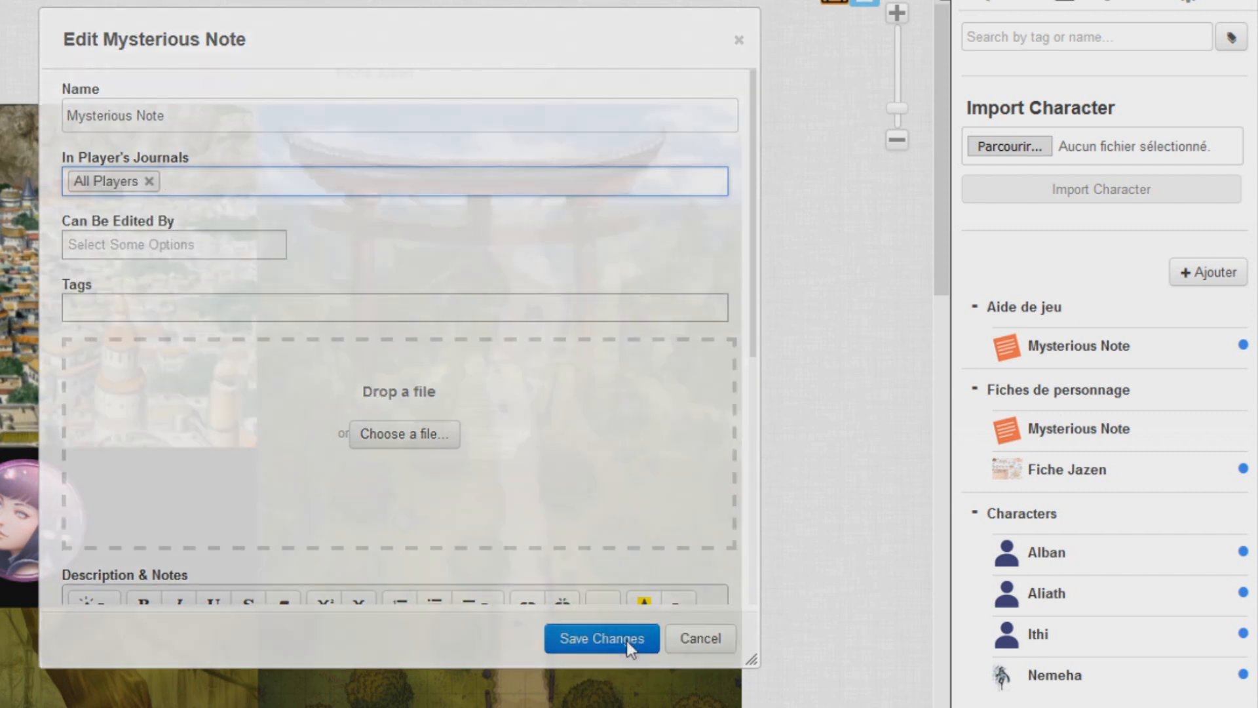
pyautogui.click(662, 40)
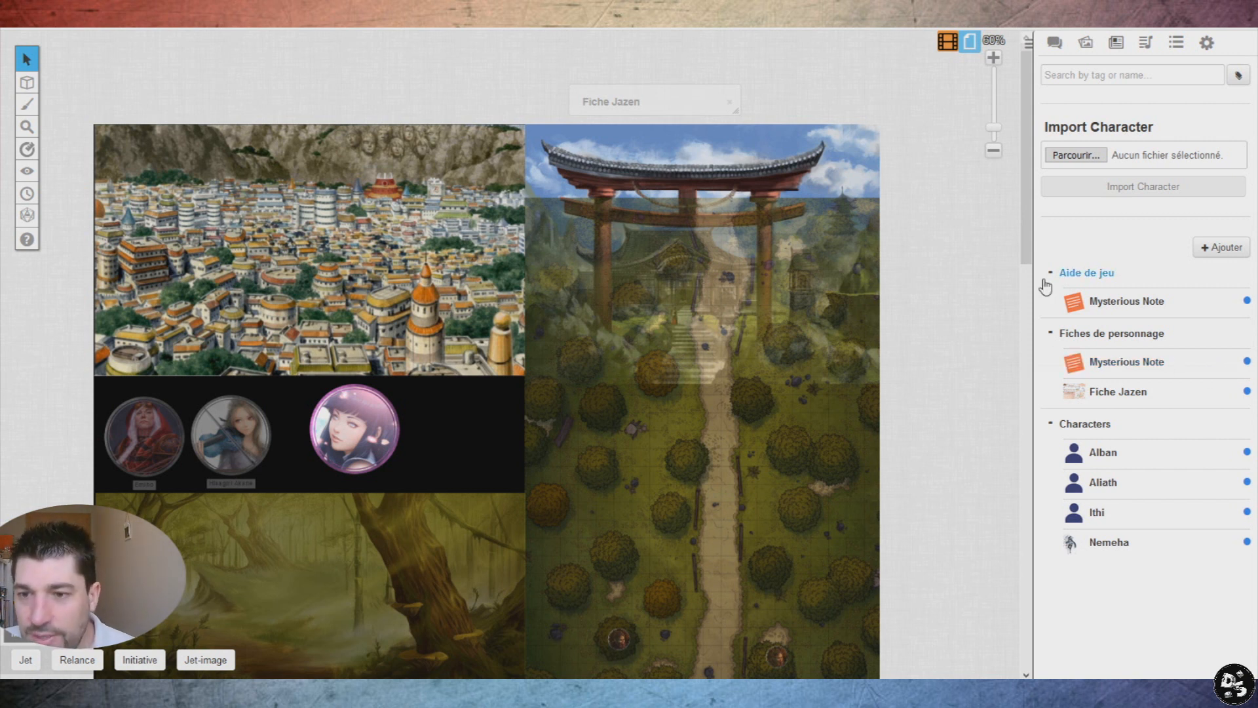
# - Reorder the journal folders by putting Fiches de personnage above Aide de jeu and moving Characters up
pyautogui.click(1054, 427)
pyautogui.click(1053, 430)
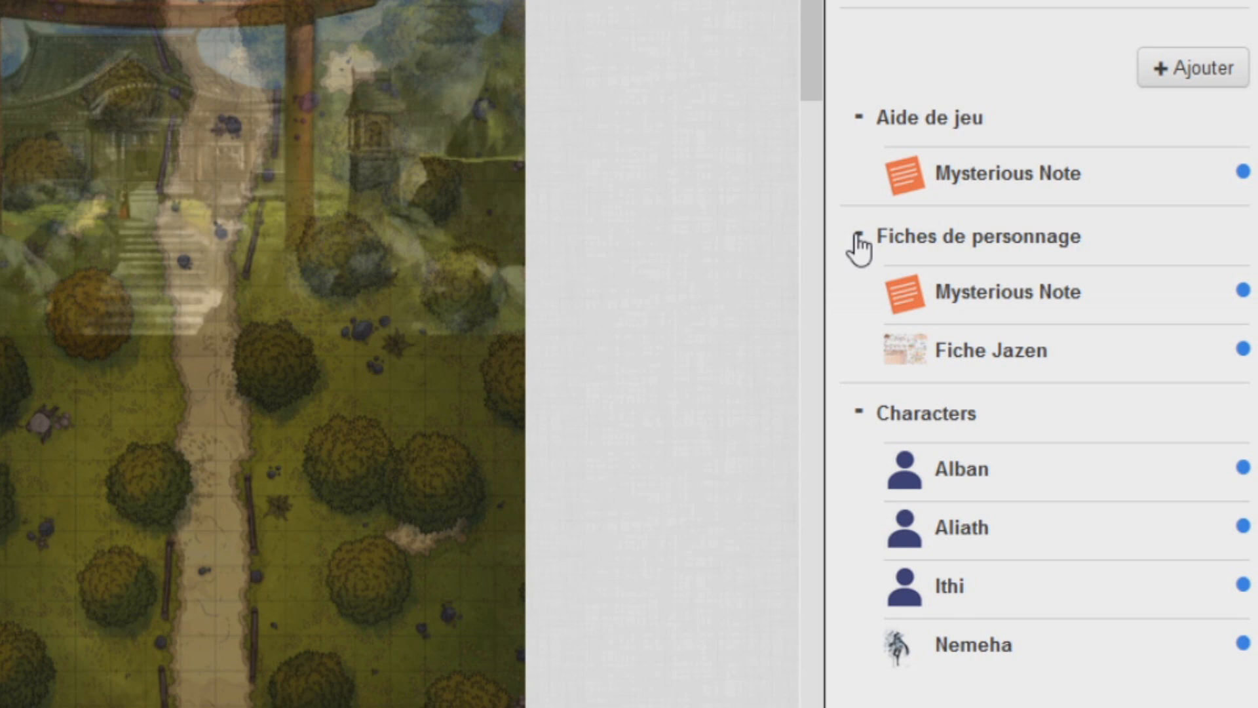
pyautogui.click(1052, 339)
pyautogui.click(1069, 336)
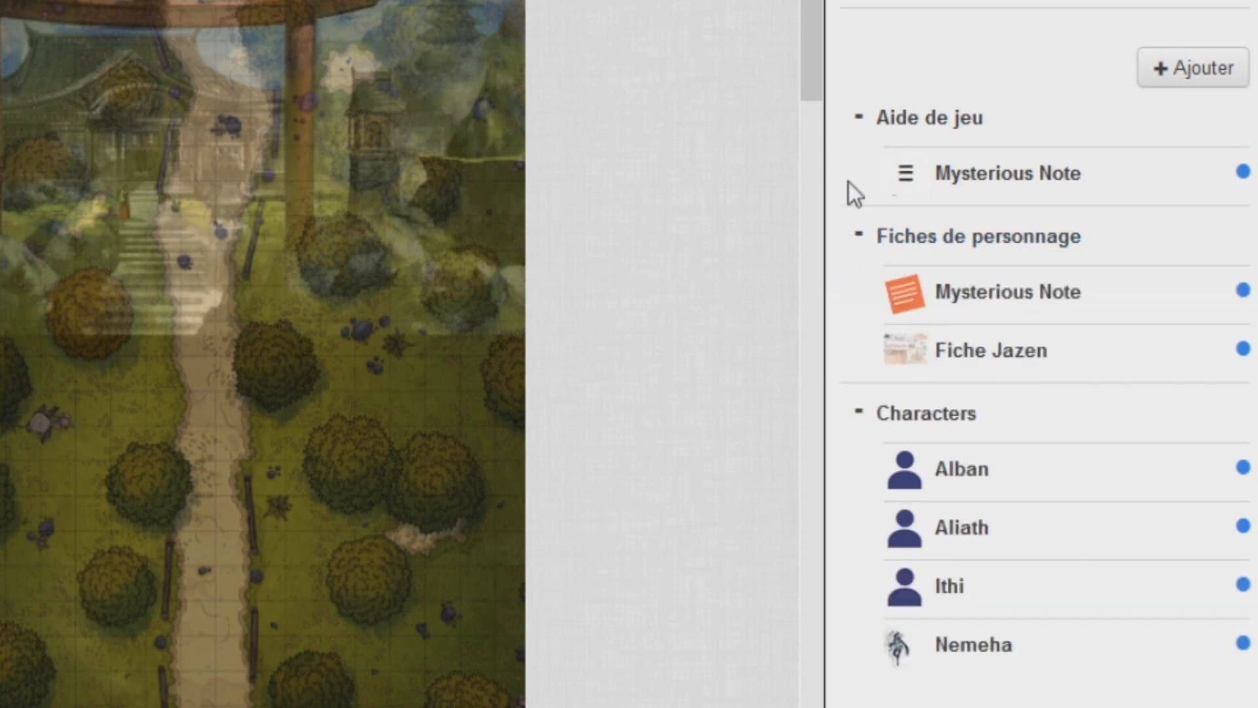
pyautogui.moveTo(856, 245); pyautogui.dragTo(862, 98)
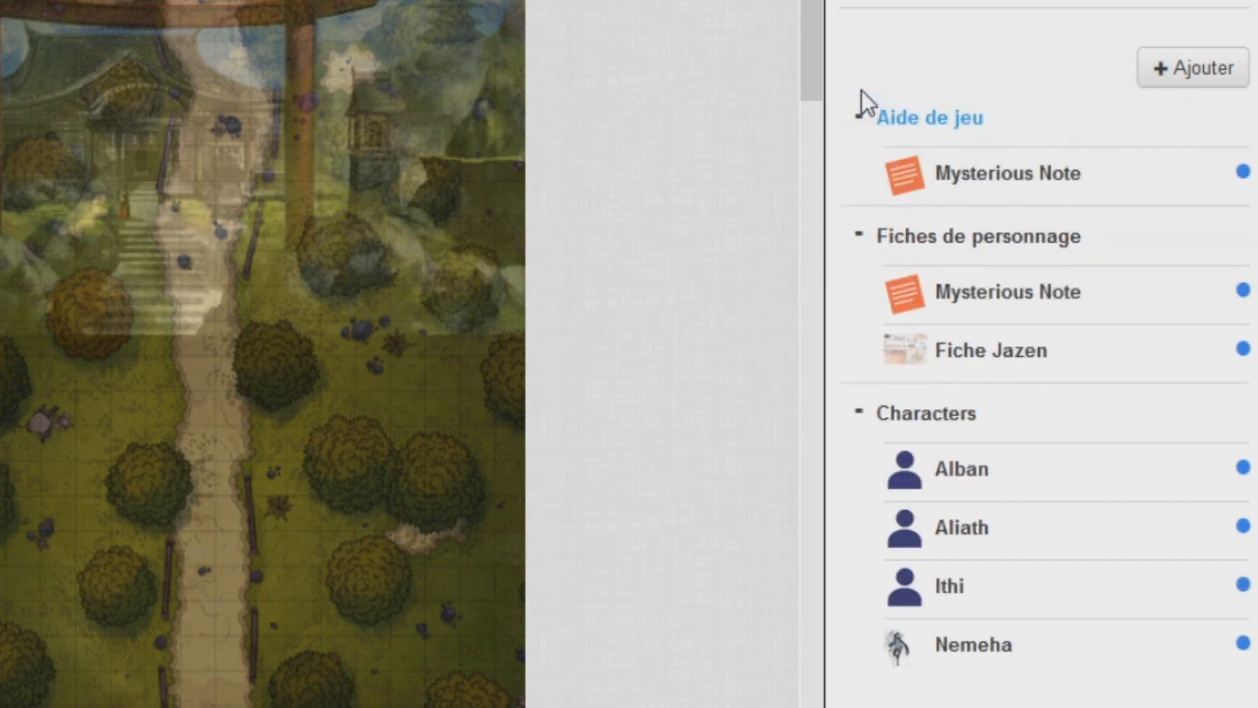
pyautogui.moveTo(856, 239); pyautogui.dragTo(862, 98)
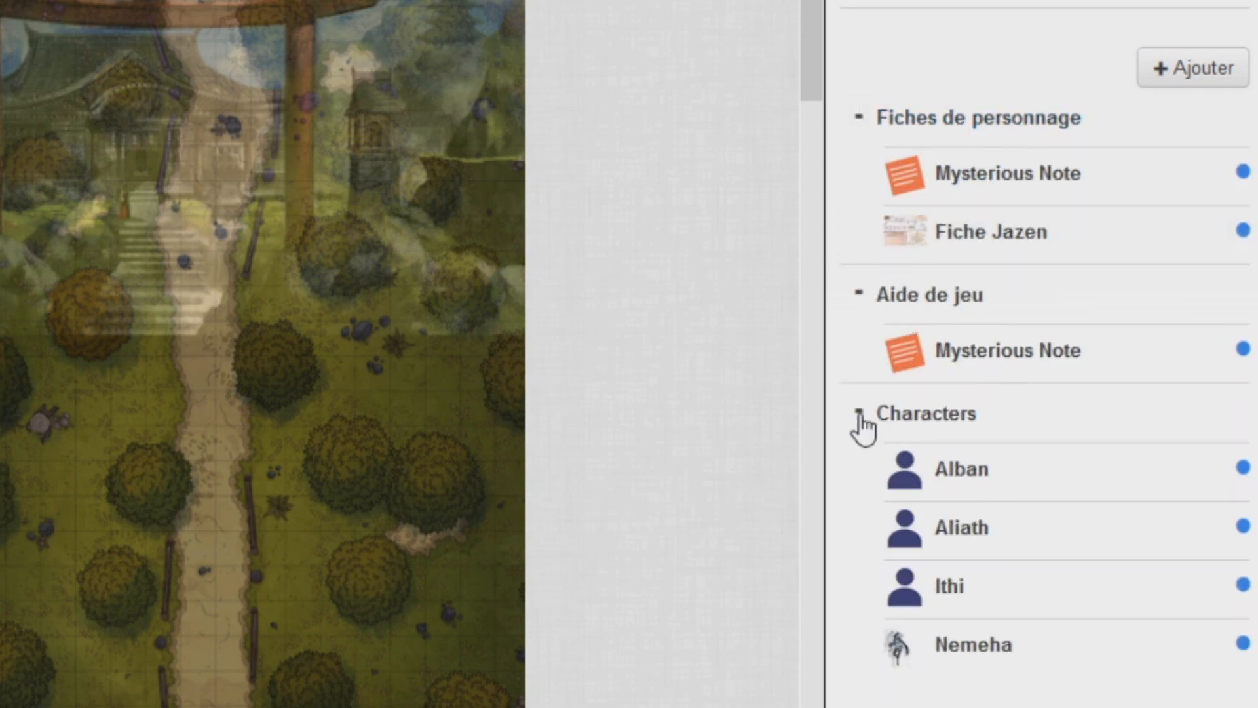
pyautogui.moveTo(859, 411); pyautogui.dragTo(886, 271)
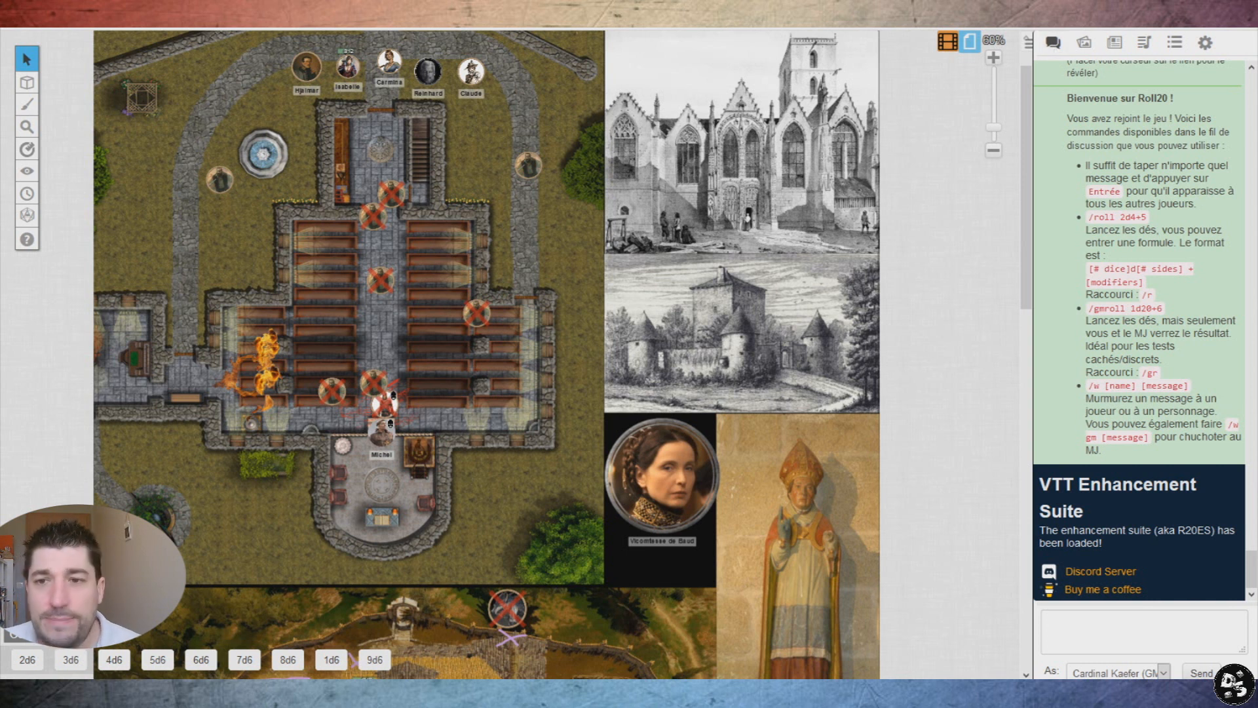
# - Open the other campaign's journal and view the Aide de jeu XVII handout in the Aides de jeu XVII folder
pyautogui.click(1115, 44)
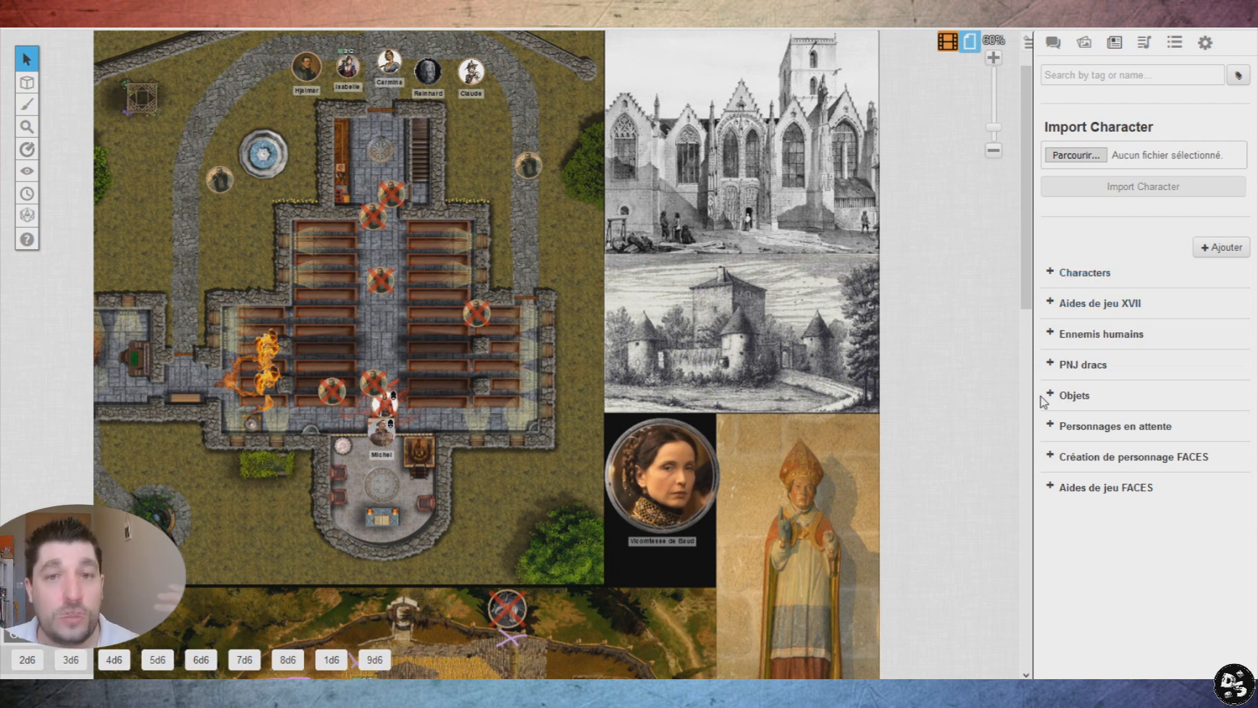
pyautogui.click(1052, 304)
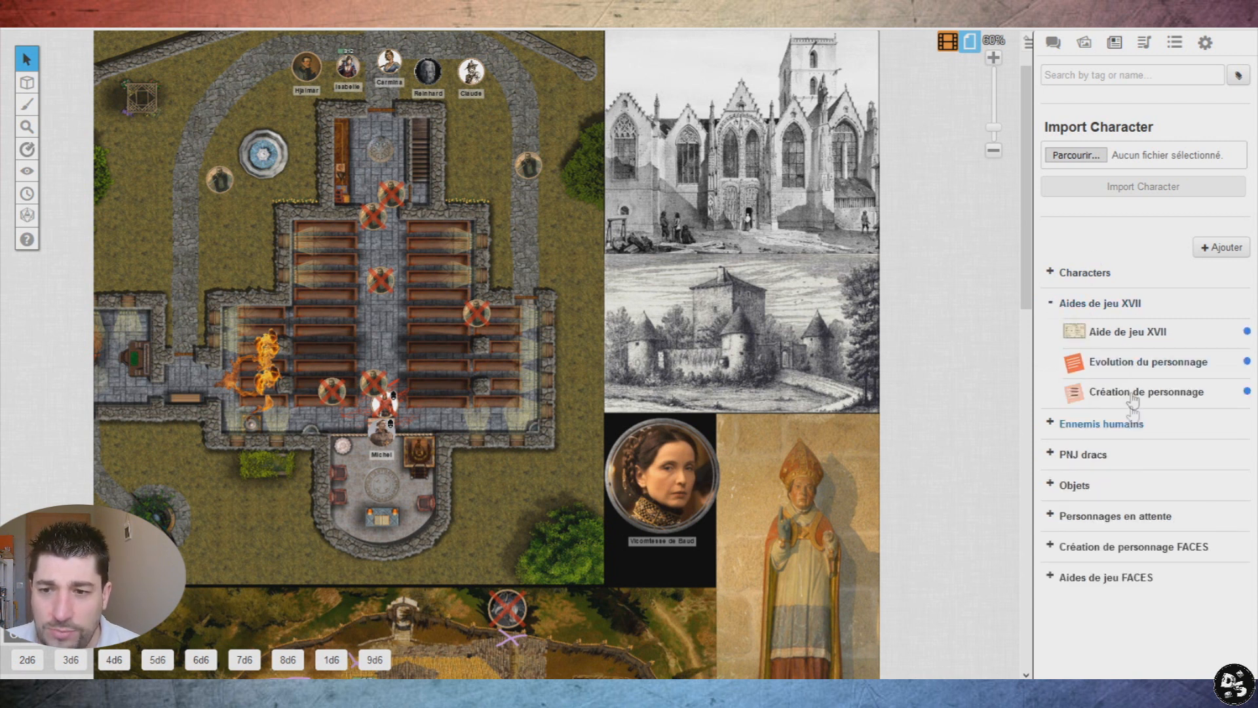
pyautogui.click(1128, 332)
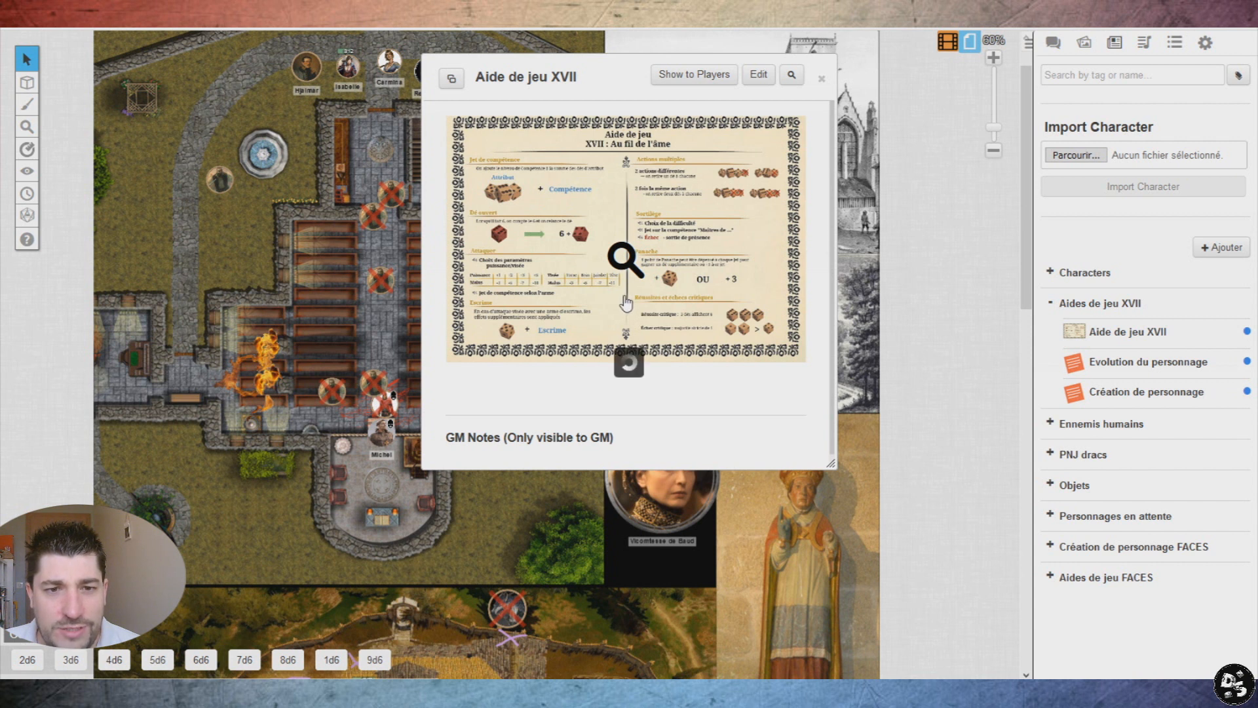
pyautogui.click(625, 357)
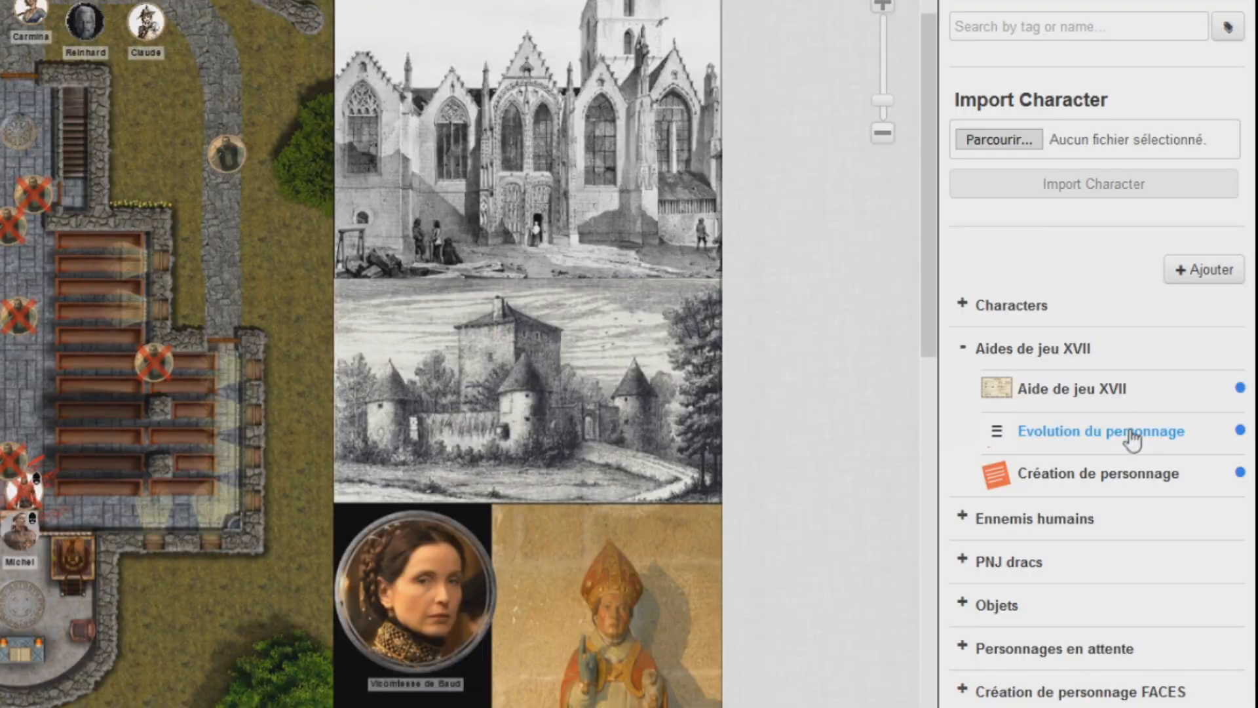
# - Read the Evolution du personnage and Création de personnage handouts, view Aide de jeu XVII again, and close each one
pyautogui.click(1168, 364)
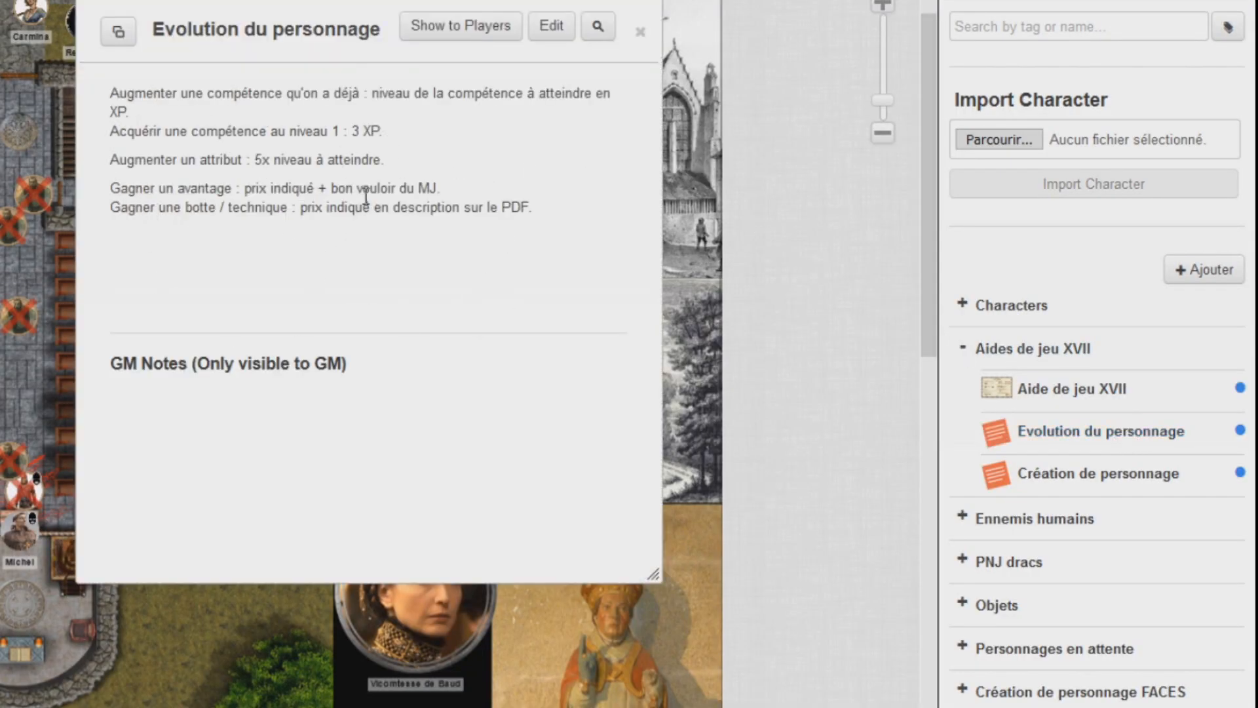
pyautogui.click(640, 31)
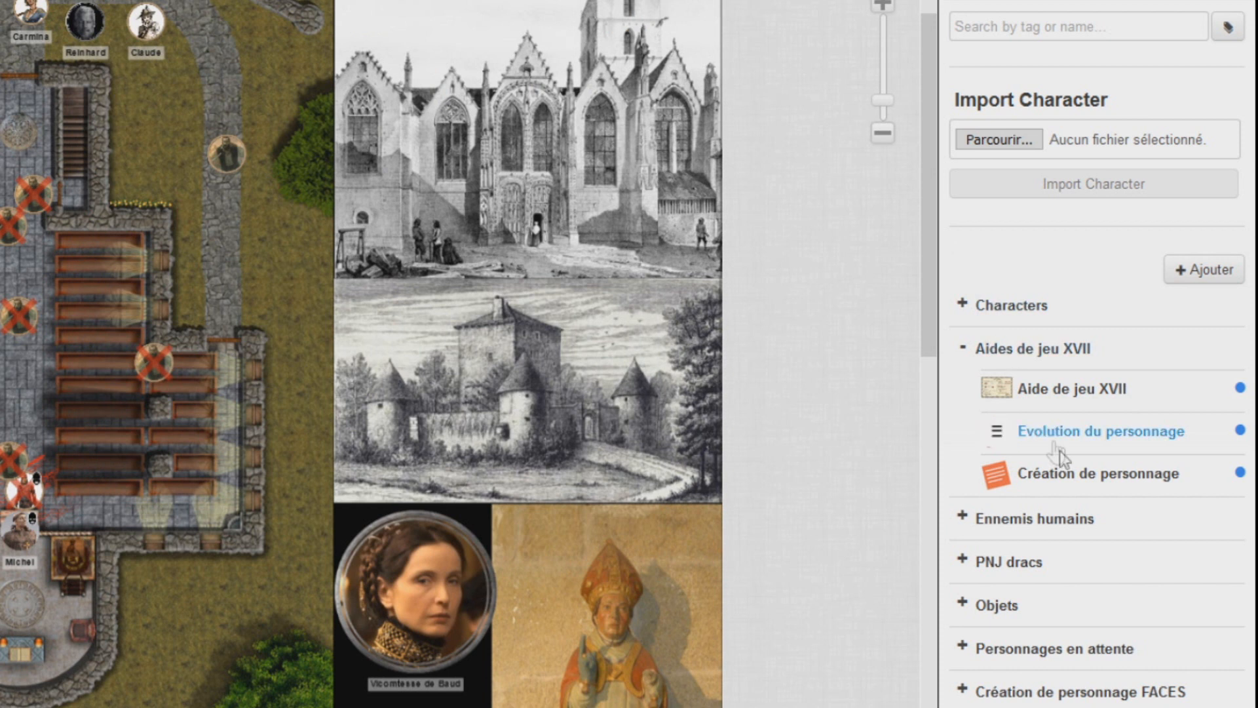
pyautogui.click(1058, 473)
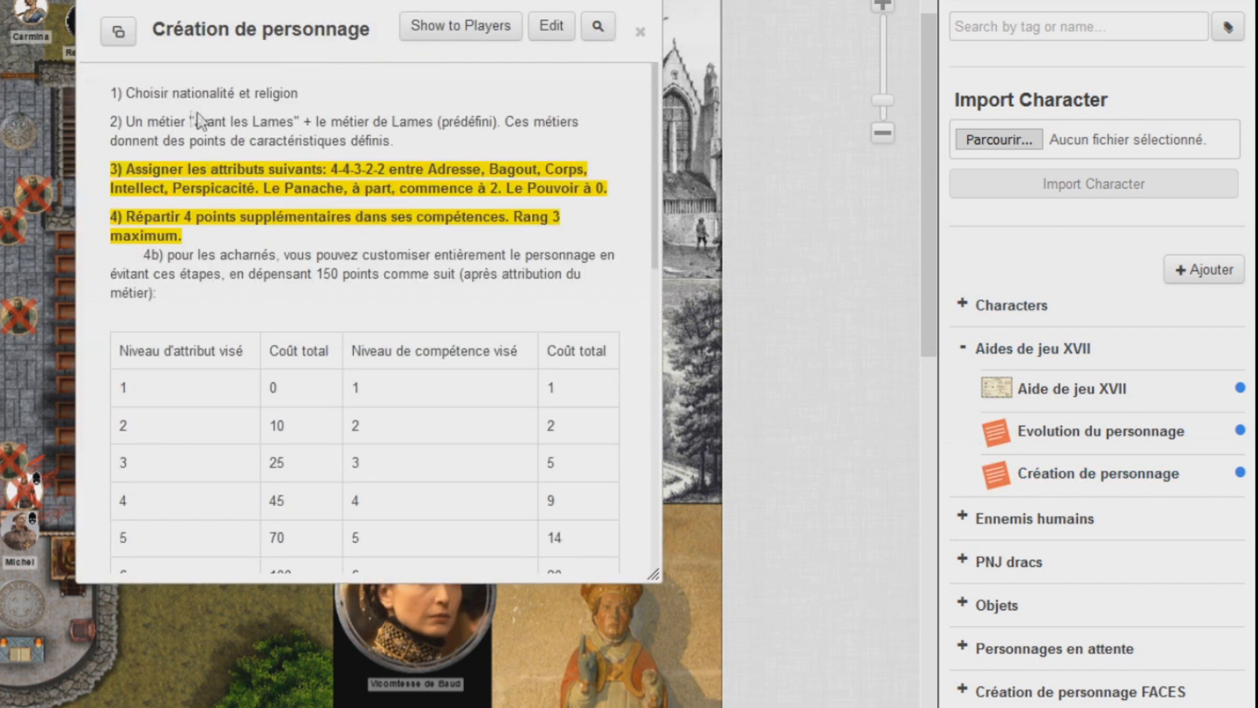
pyautogui.scroll(-8, 435, 441)
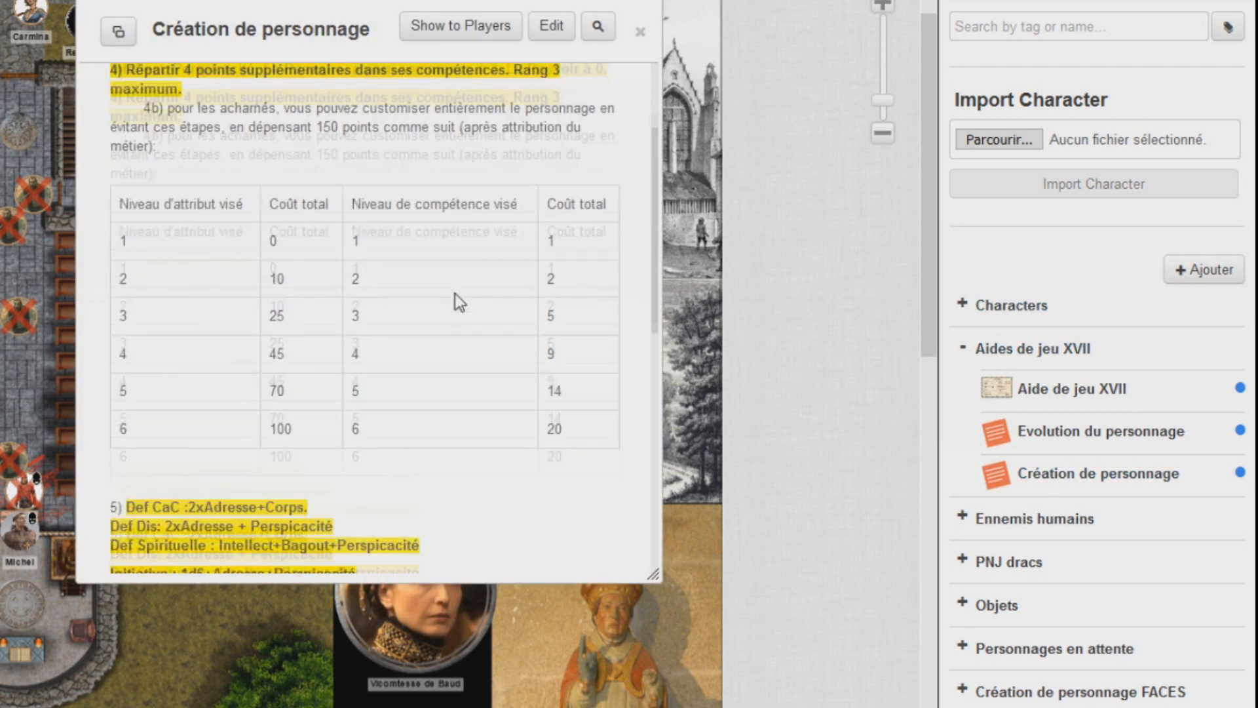
pyautogui.scroll(8, 382, 365)
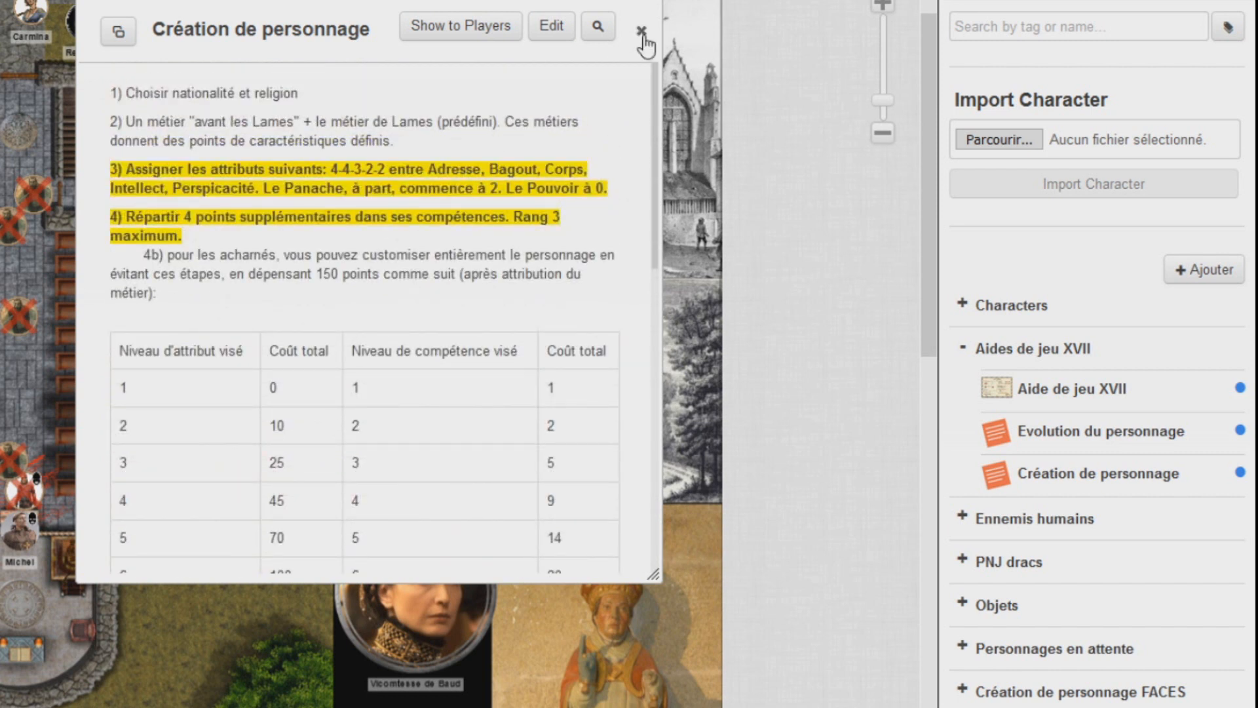
pyautogui.click(642, 32)
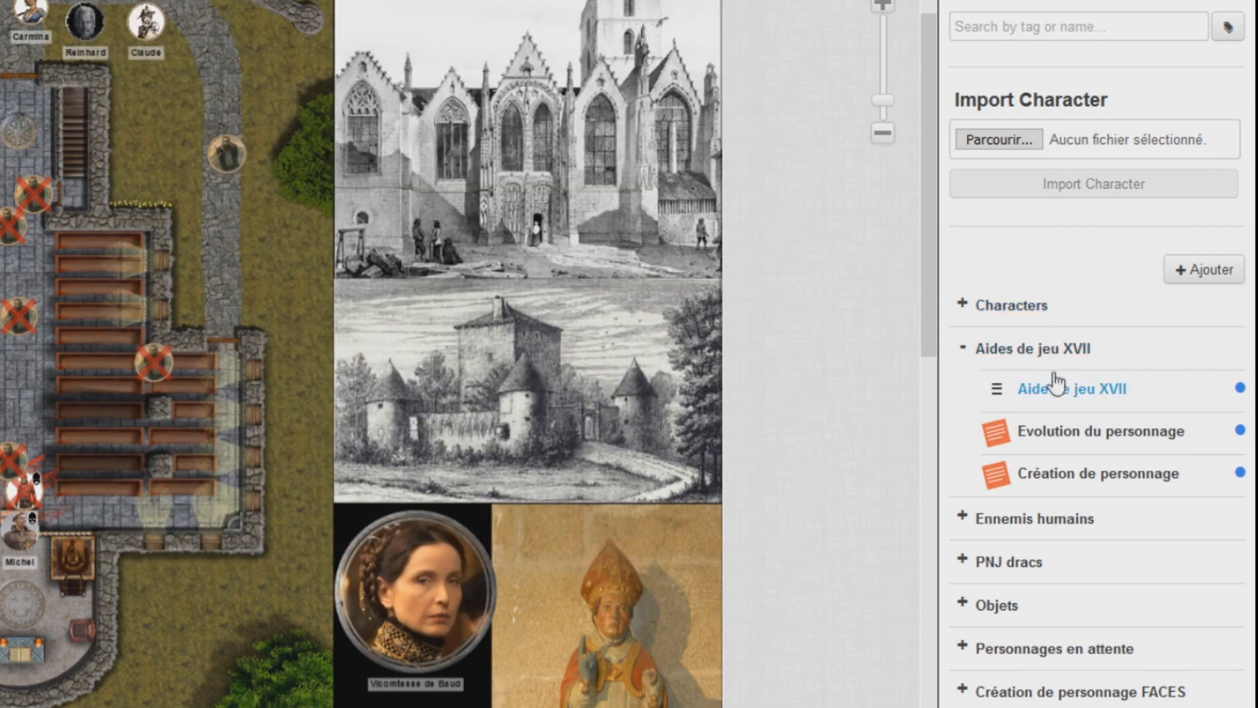
pyautogui.click(1019, 387)
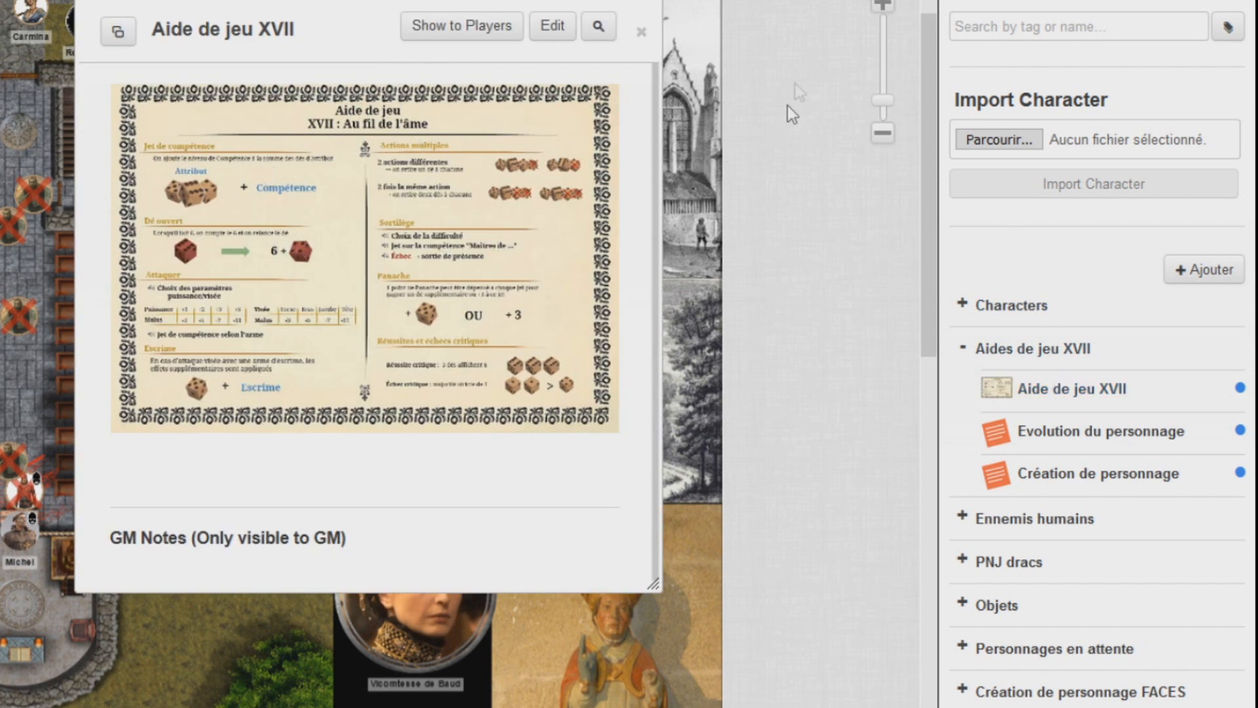
pyautogui.click(642, 31)
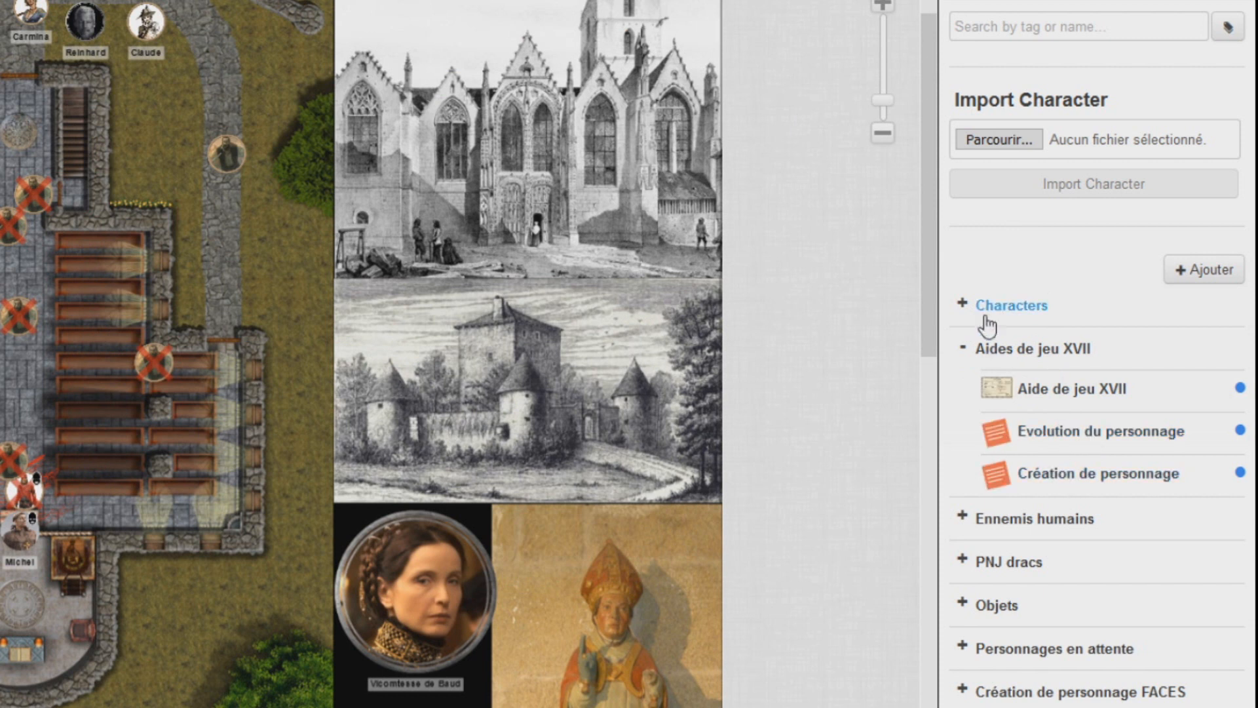
# - Collapse the Aides de jeu XVII folder and look through the contents of the Ennemis humains folder
pyautogui.click(963, 351)
pyautogui.click(964, 395)
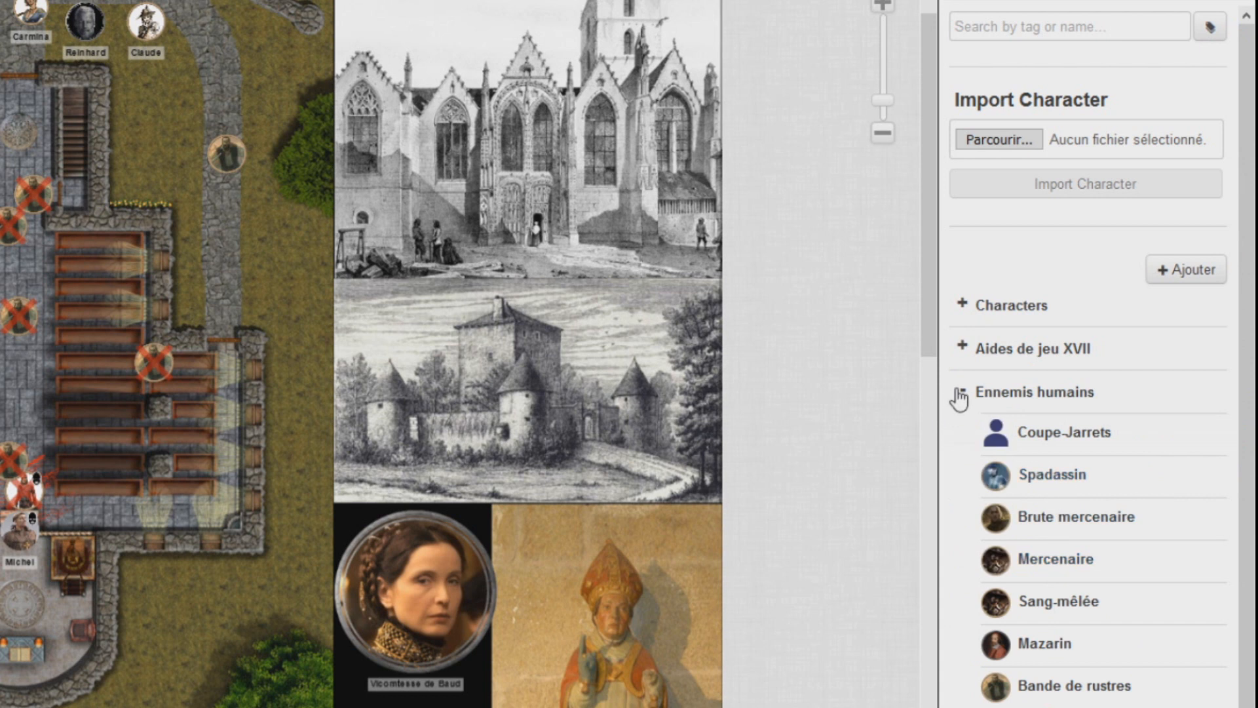
pyautogui.click(959, 395)
# - Expand the Objets folder, read the Mini Campagne Lames handout, and open the missive handout, moving its window aside
pyautogui.click(964, 481)
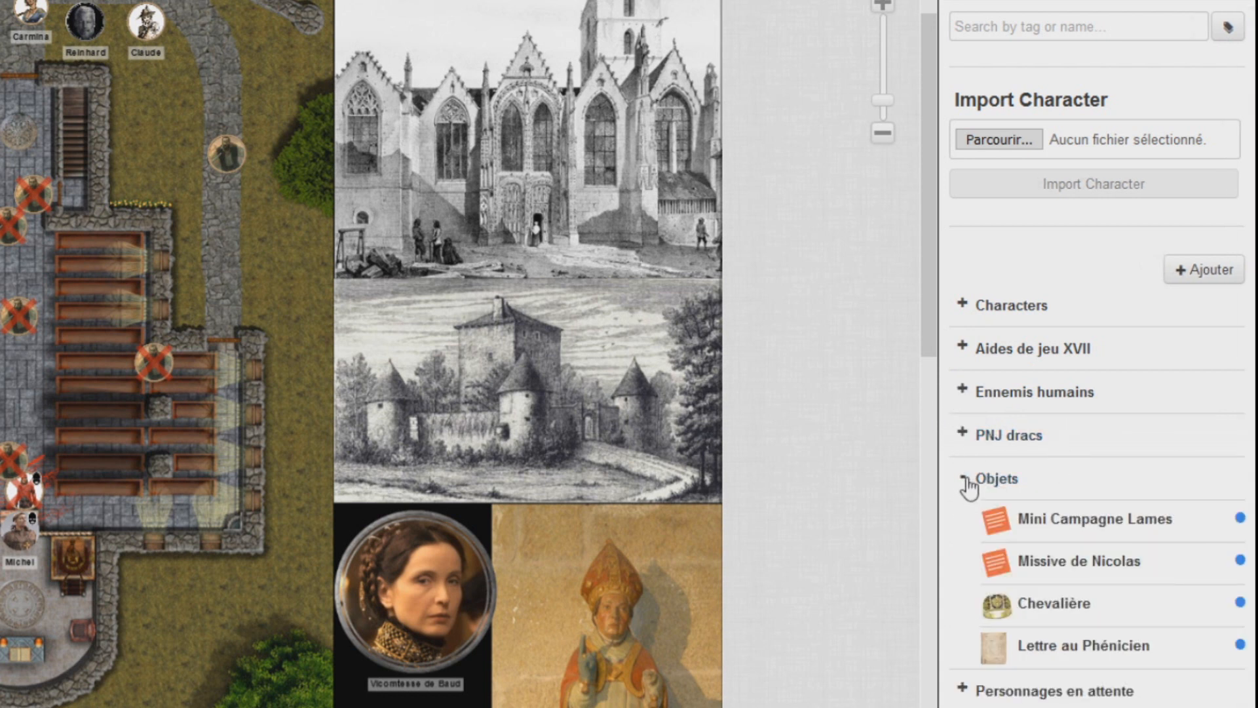
pyautogui.click(1019, 520)
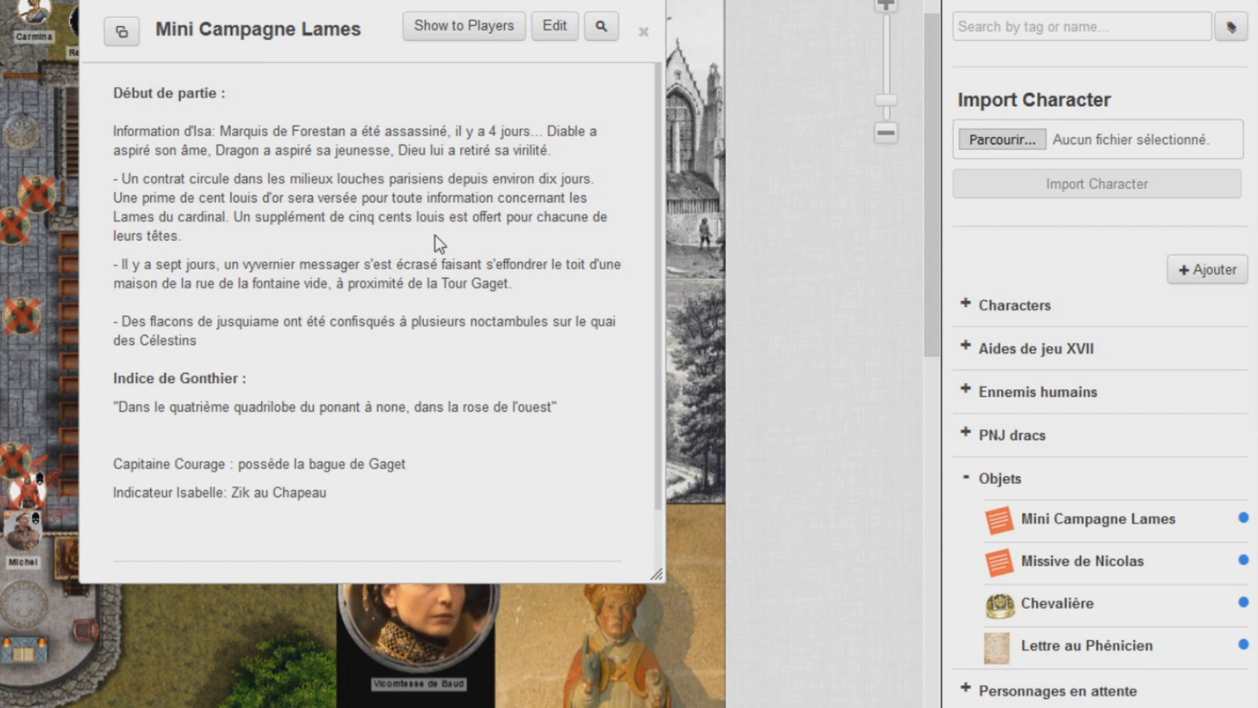
pyautogui.moveTo(1211, 271)
pyautogui.click(643, 31)
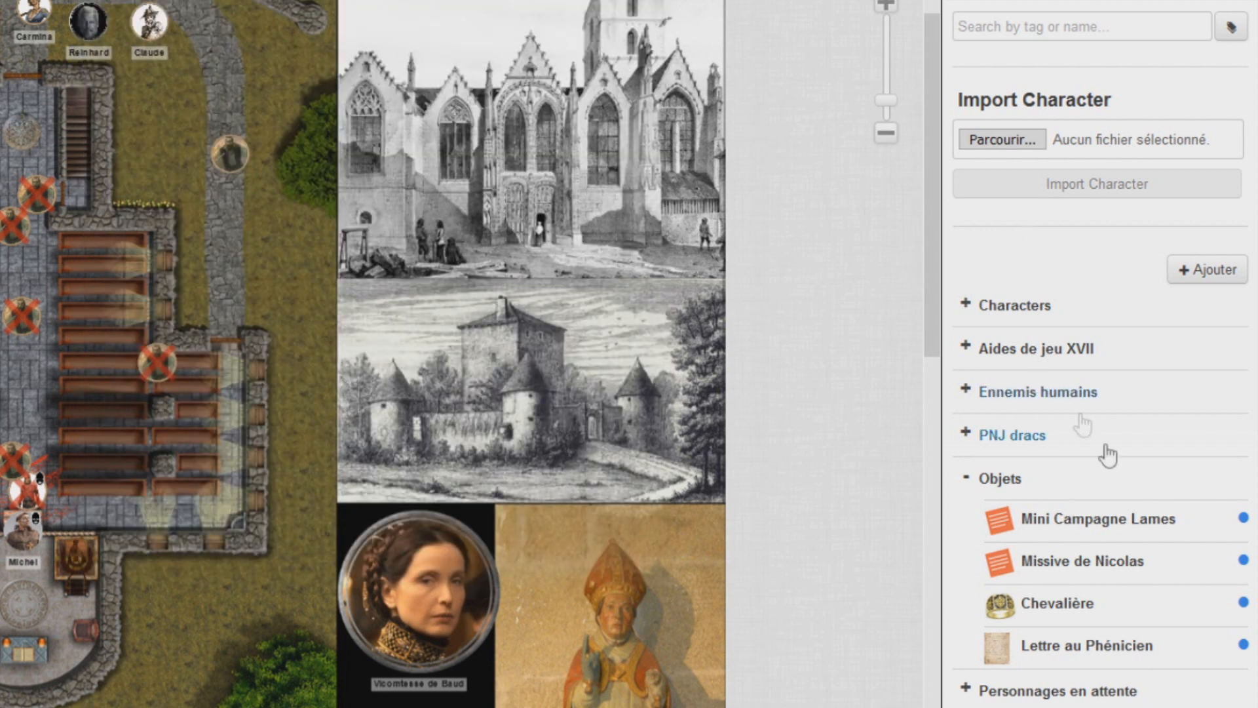
pyautogui.click(1081, 560)
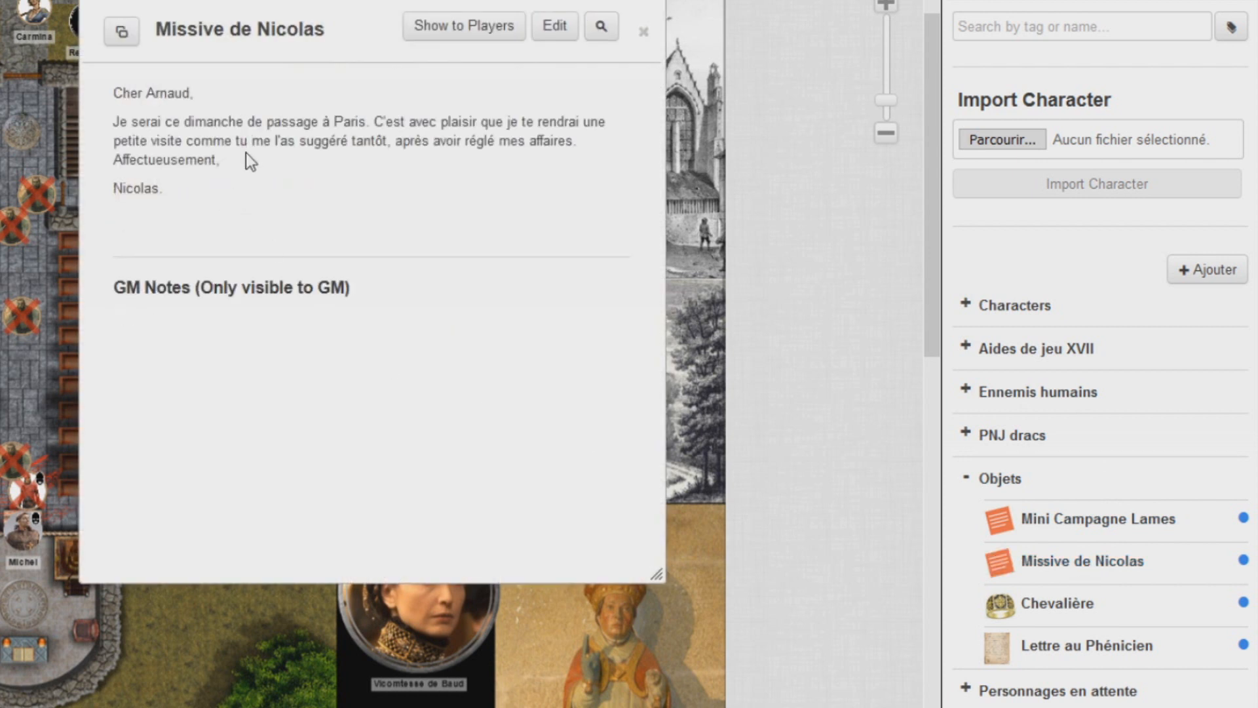
pyautogui.moveTo(321, 46); pyautogui.dragTo(211, 34)
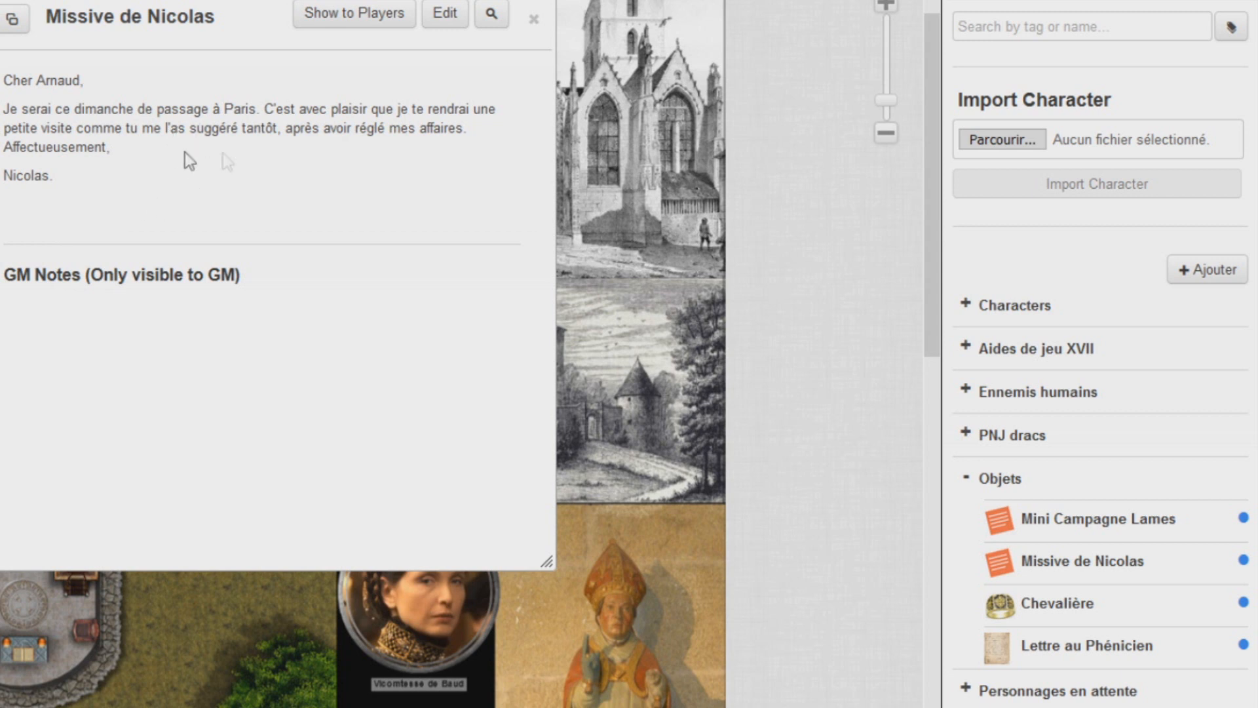
# - Remove All Players from the missive handout's player journals, save it, show it to everyone again, and close it
pyautogui.click(440, 15)
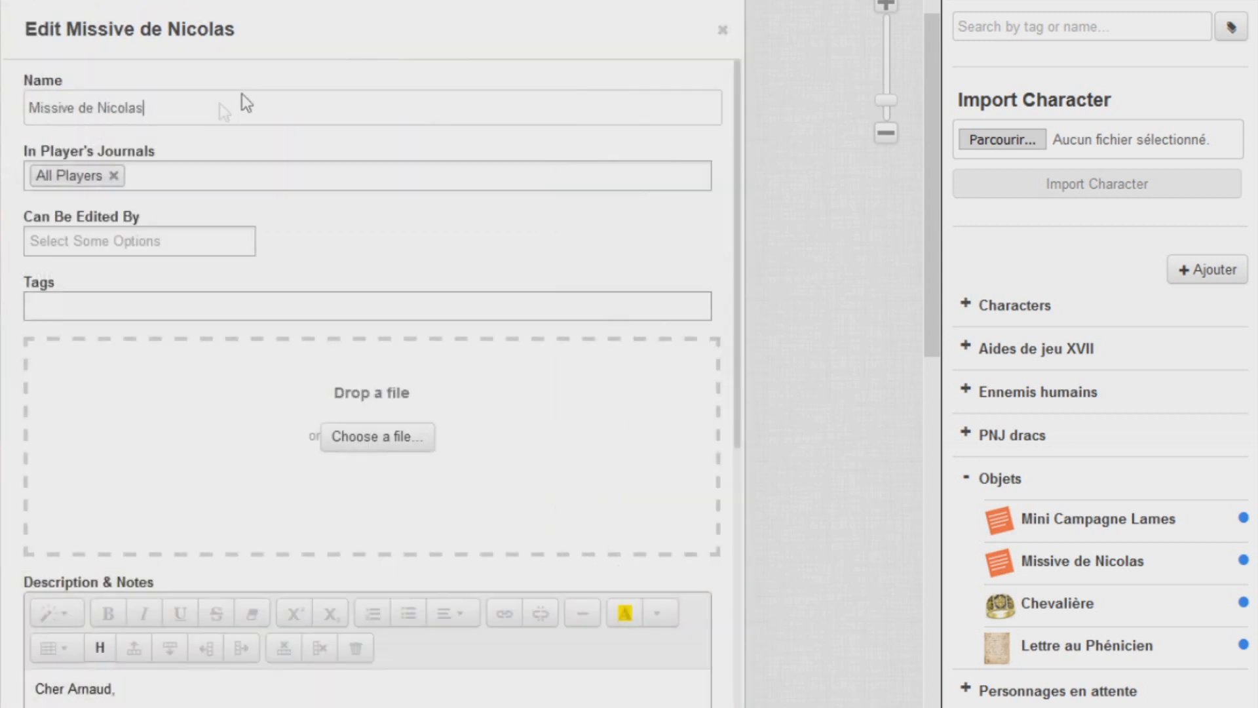
pyautogui.click(114, 175)
pyautogui.click(543, 700)
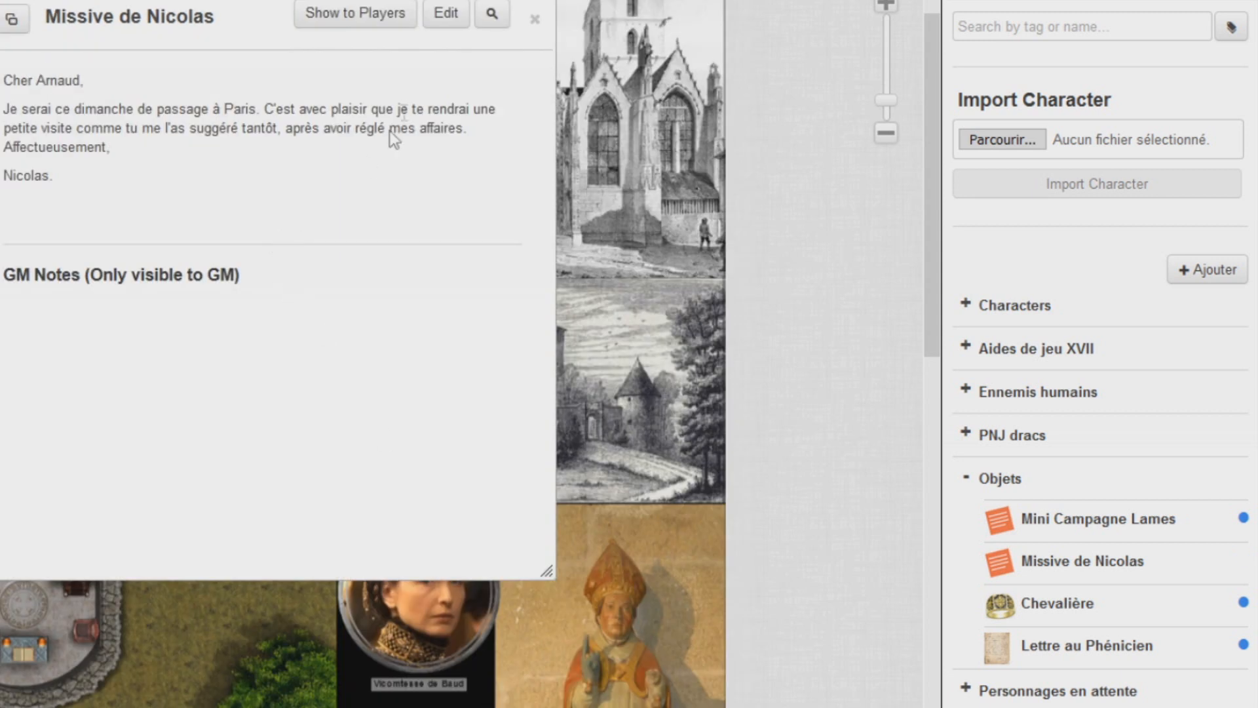
pyautogui.click(339, 20)
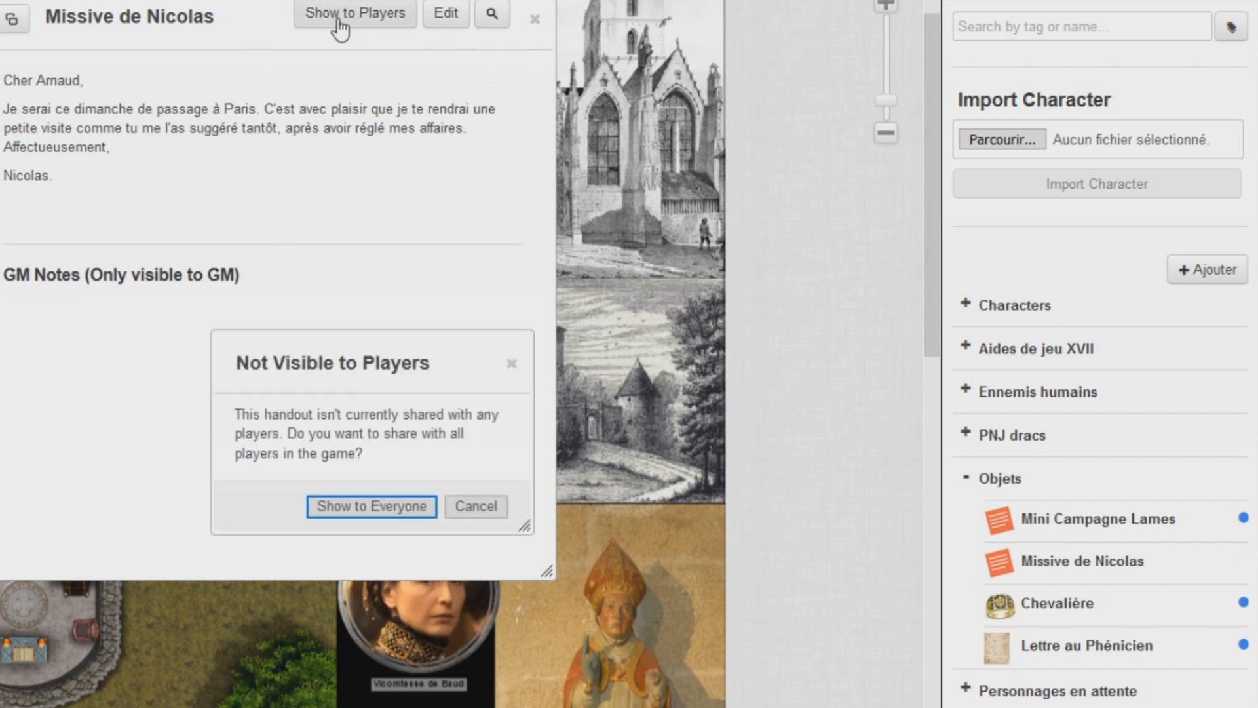
pyautogui.click(412, 514)
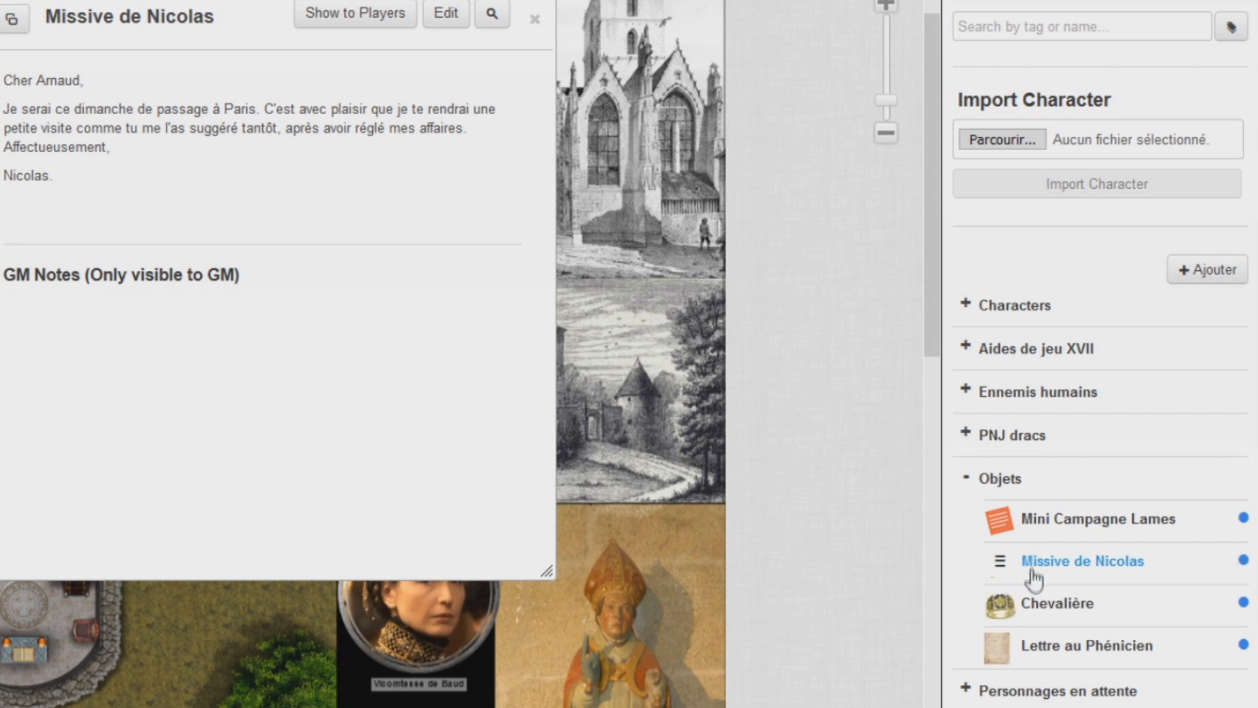
pyautogui.click(534, 19)
# - Open the Lettre au Phénicien handout, remove All Players from its player journals, save the change and close it
pyautogui.click(1130, 645)
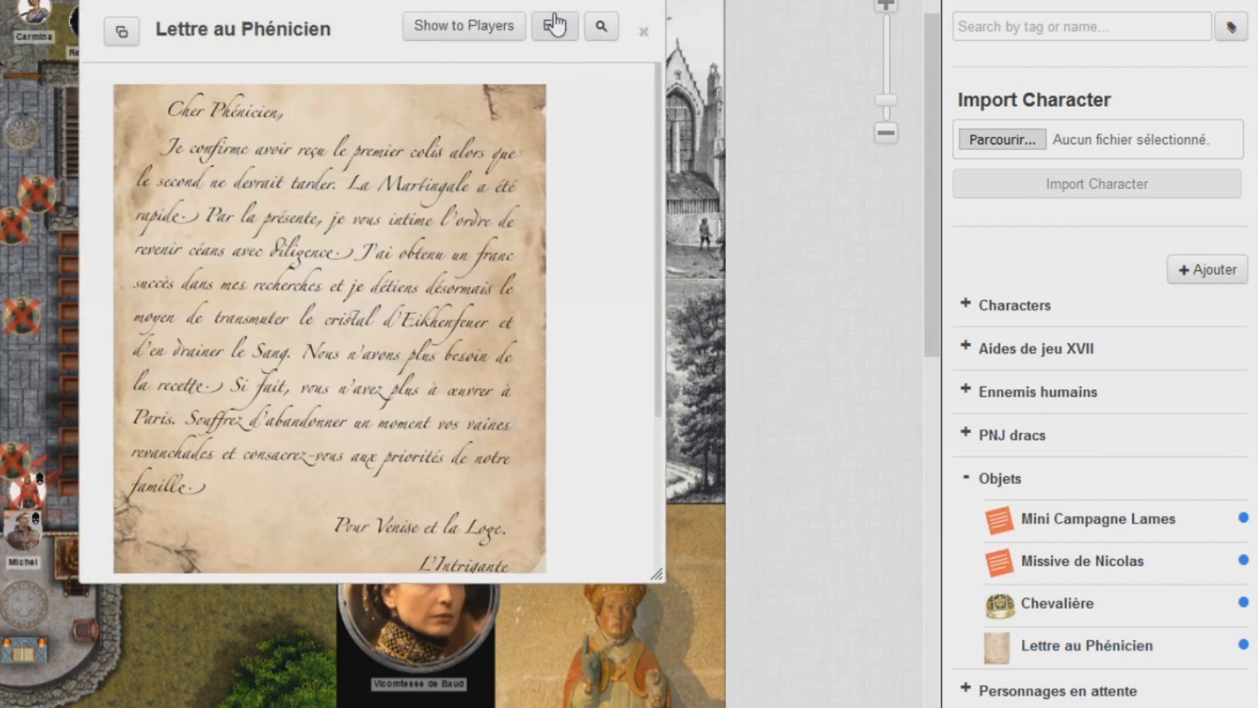
pyautogui.click(554, 27)
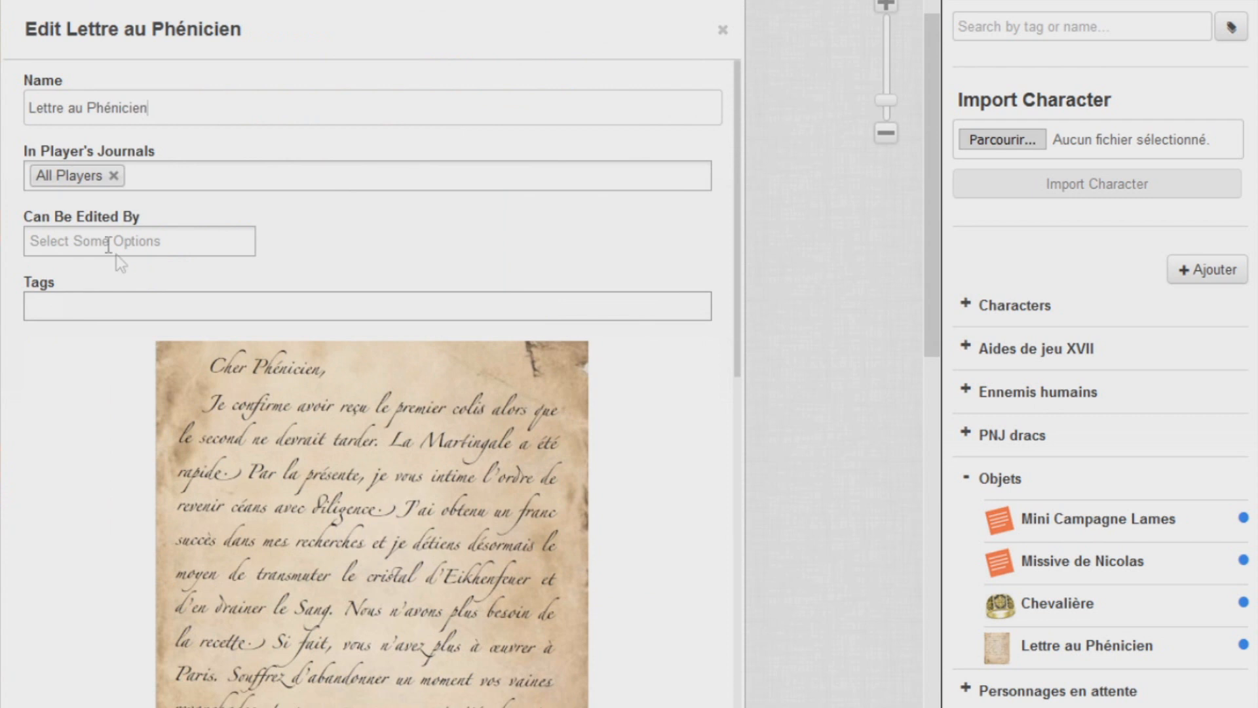
pyautogui.click(122, 182)
pyautogui.click(114, 176)
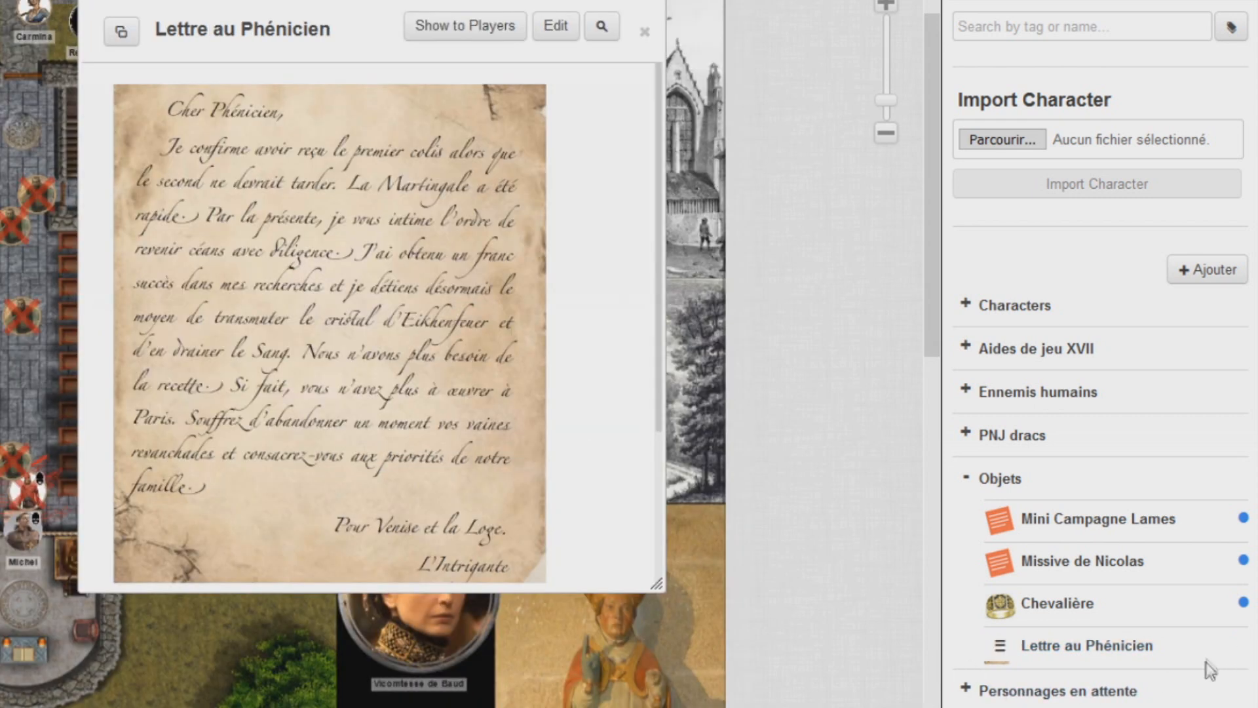
pyautogui.click(644, 32)
# - Reopen Lettre au Phénicien, show it to everyone, view its letter image enlarged, and close the handout
pyautogui.click(1082, 650)
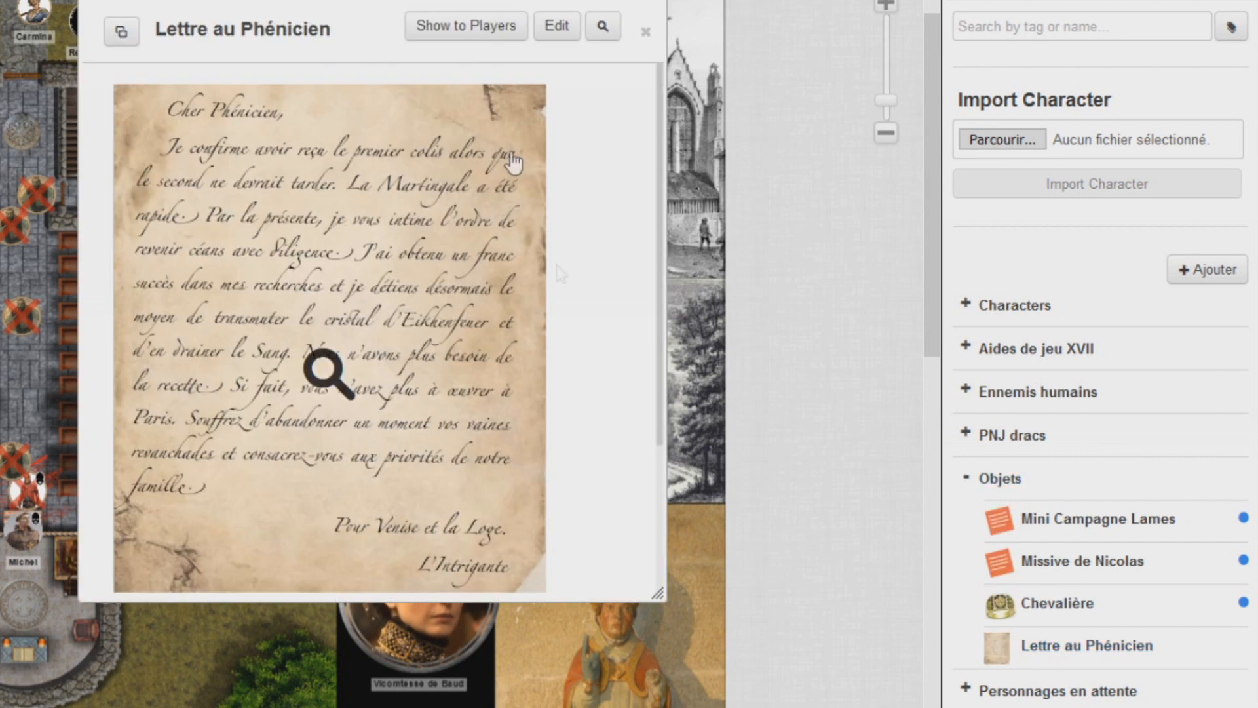
pyautogui.click(475, 30)
pyautogui.click(374, 512)
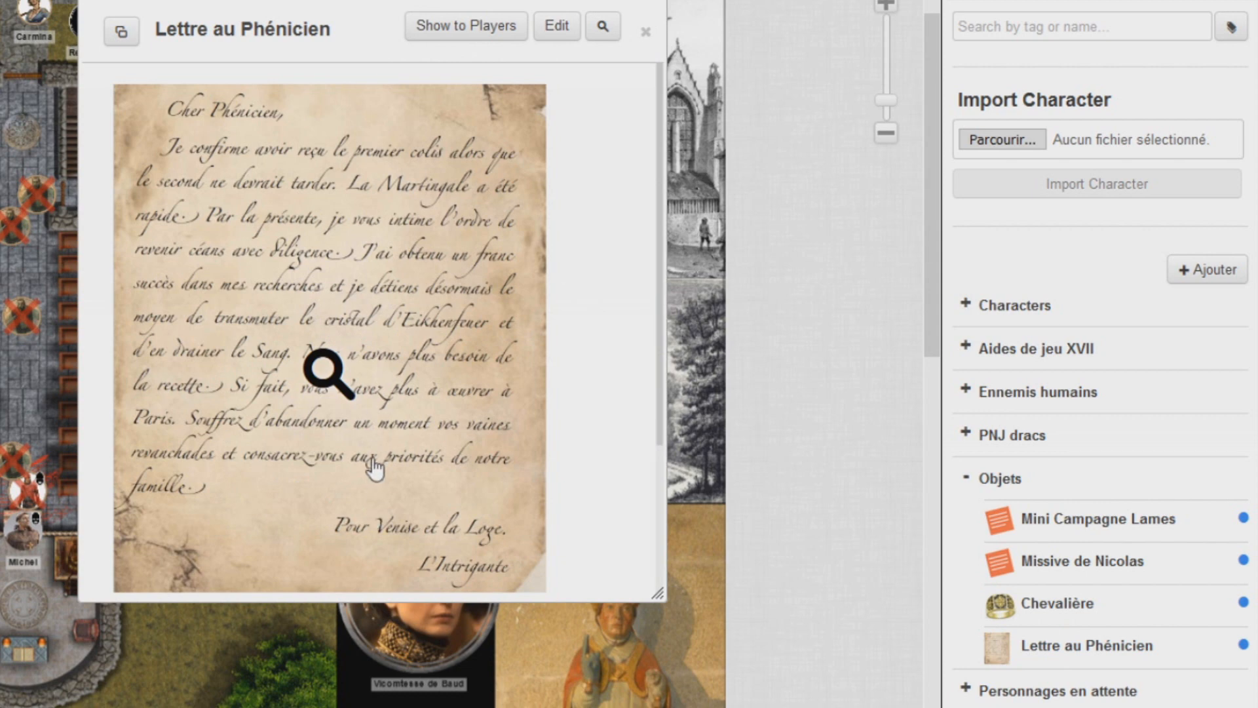
pyautogui.click(365, 427)
pyautogui.click(700, 56)
pyautogui.click(649, 26)
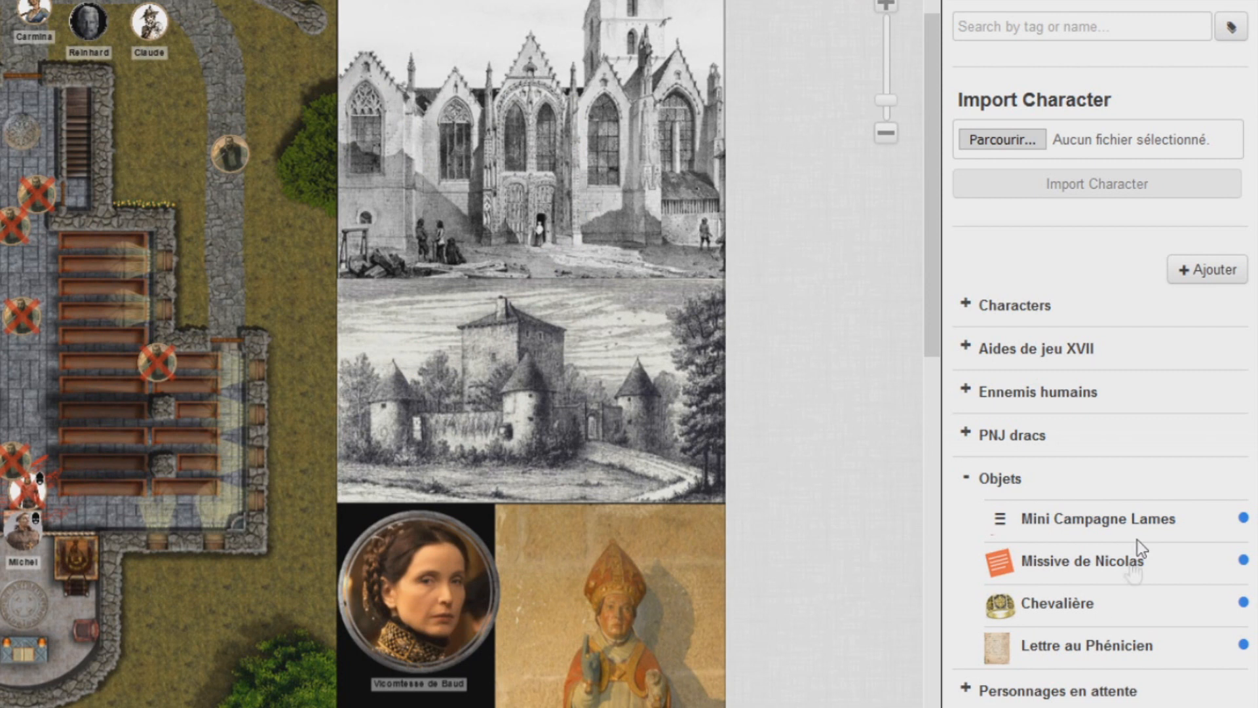
# - Look through the Personnages en attente folder, expand Aides de jeu FACES, and read the Utiliser l'énergie handout
pyautogui.click(970, 690)
pyautogui.scroll(-4, 969, 691)
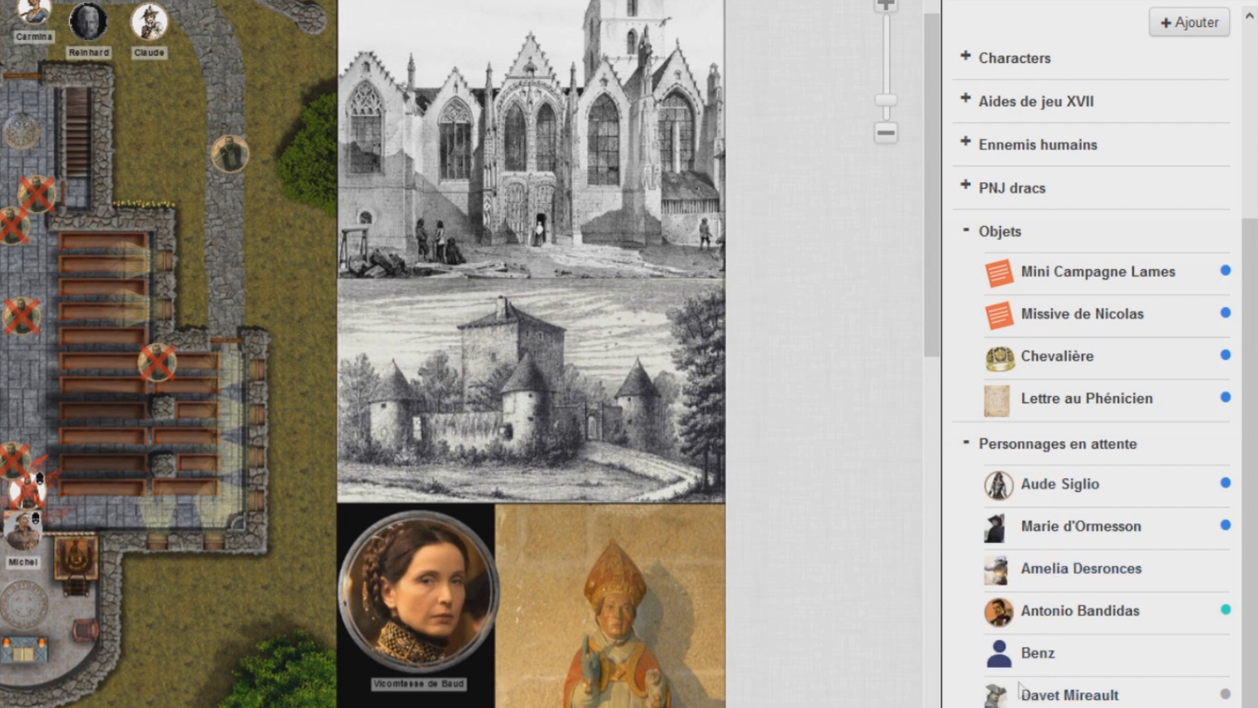
pyautogui.click(963, 443)
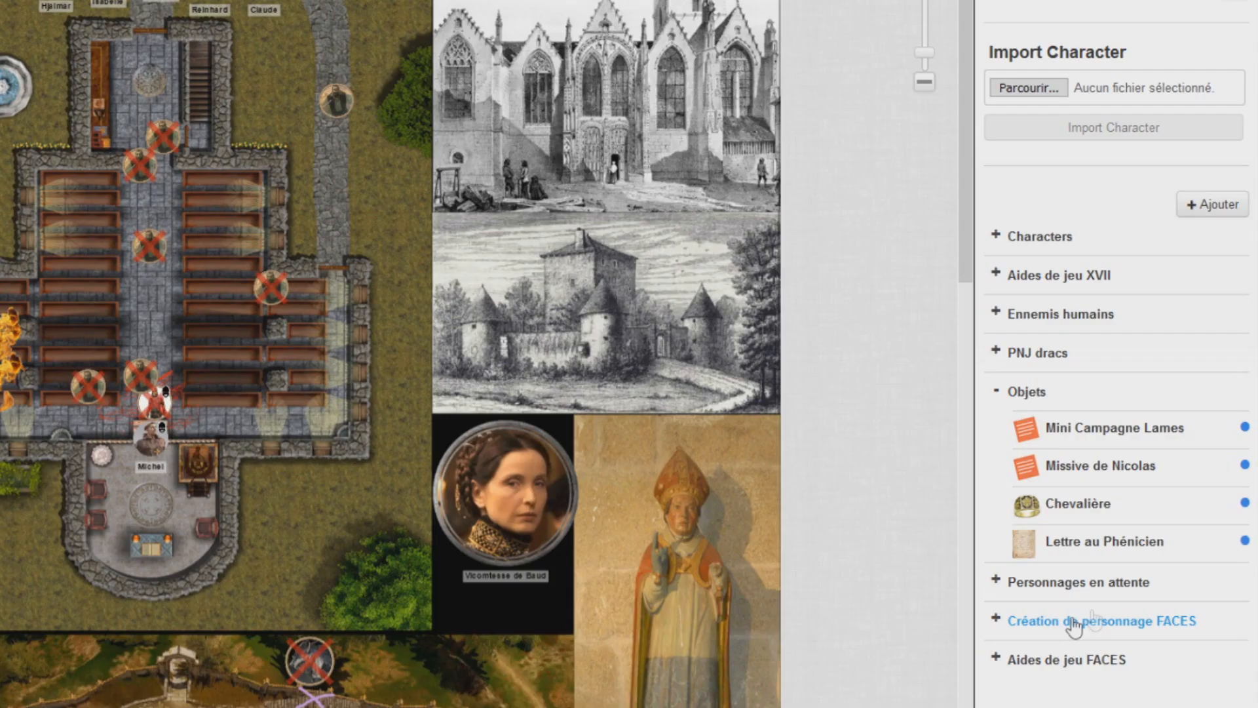
pyautogui.click(993, 657)
pyautogui.scroll(-1, 1048, 517)
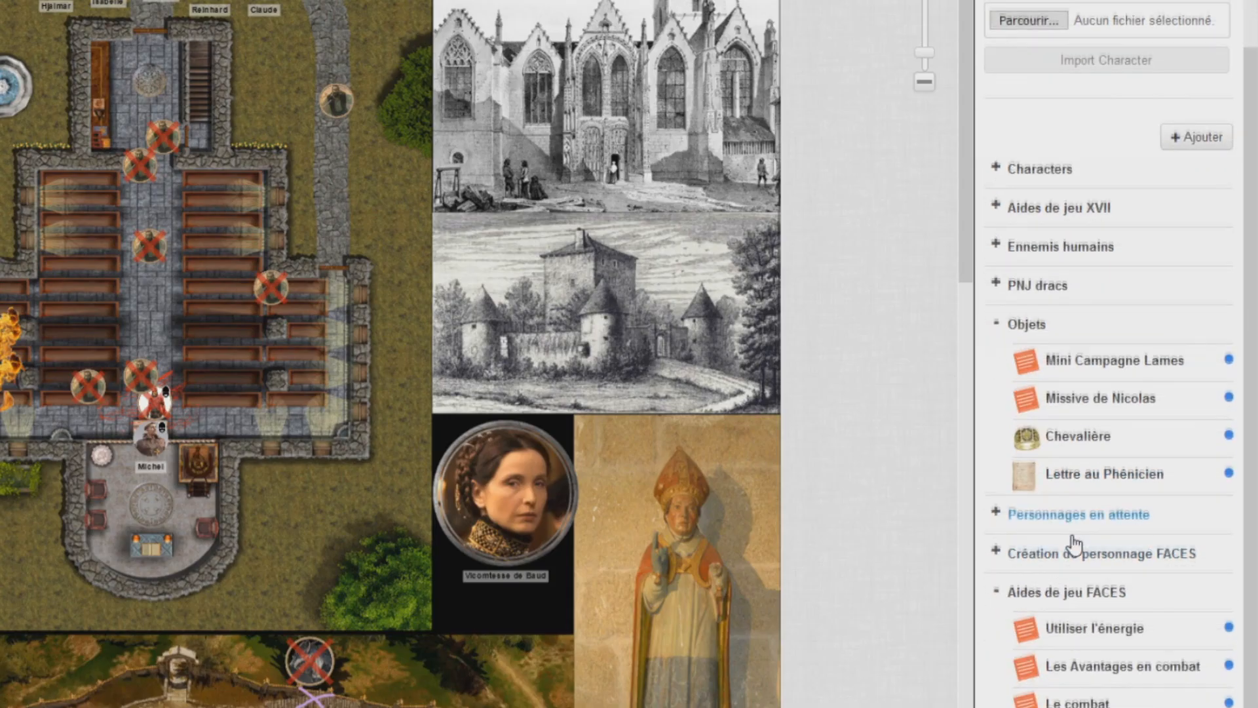
pyautogui.click(1109, 627)
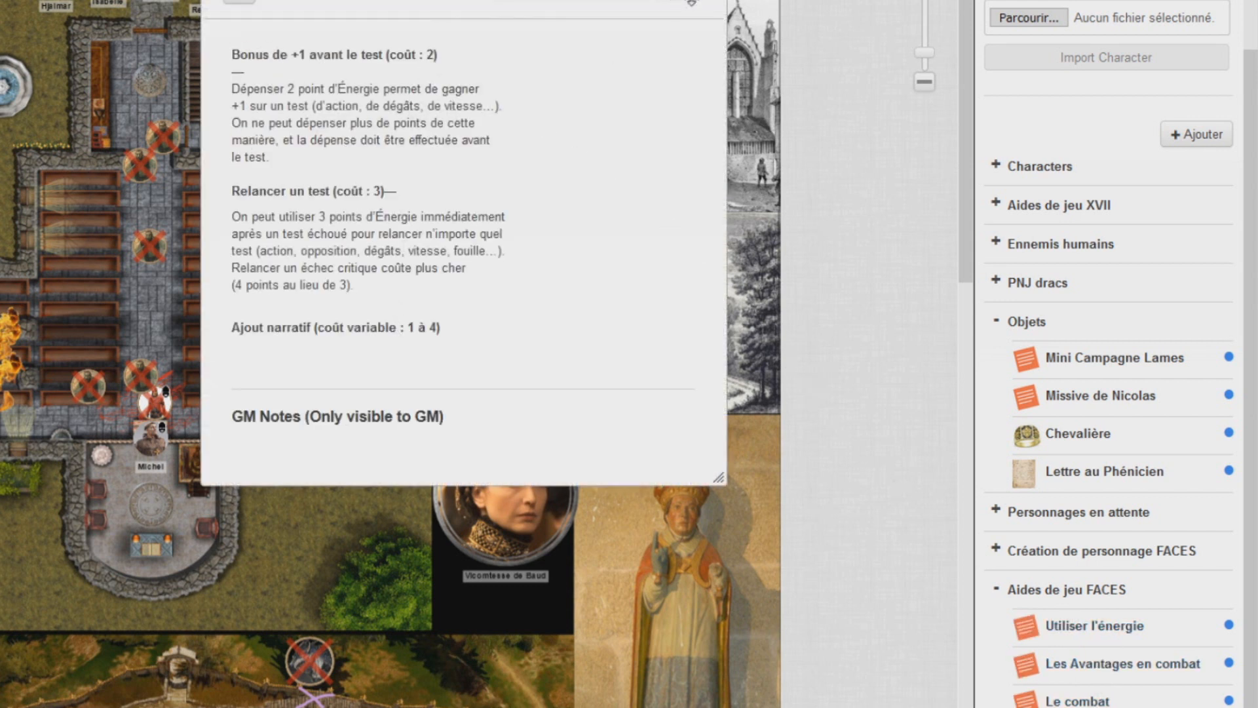
pyautogui.click(690, 2)
# - Read through the Les Avantages en combat handout in the Aides de jeu FACES folder and close it
pyautogui.click(1114, 664)
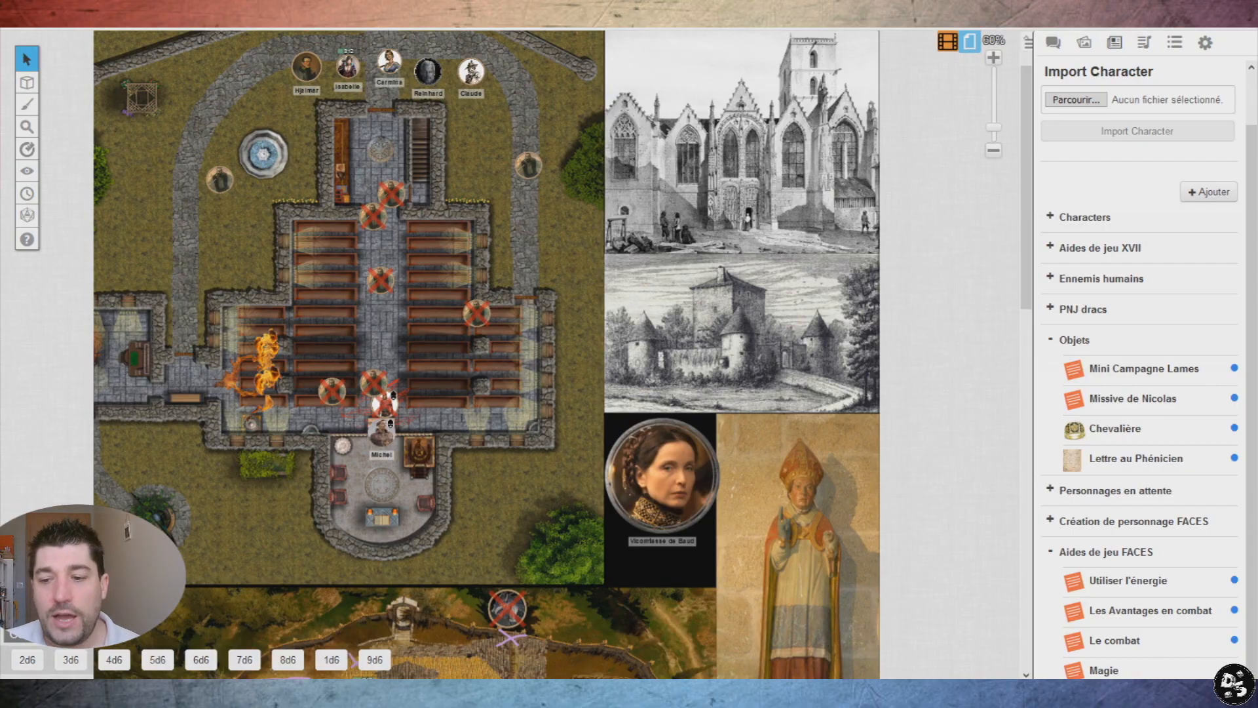
pyautogui.click(1153, 619)
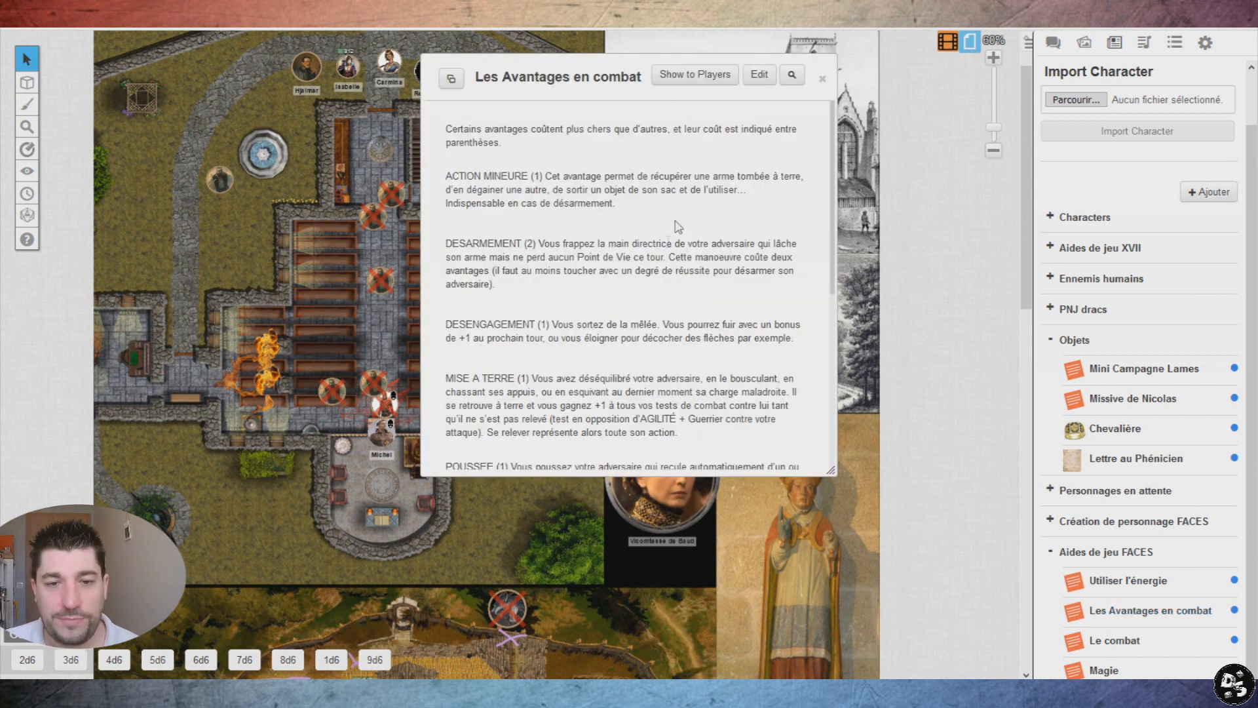
pyautogui.scroll(-4, 667, 240)
pyautogui.scroll(4, 655, 386)
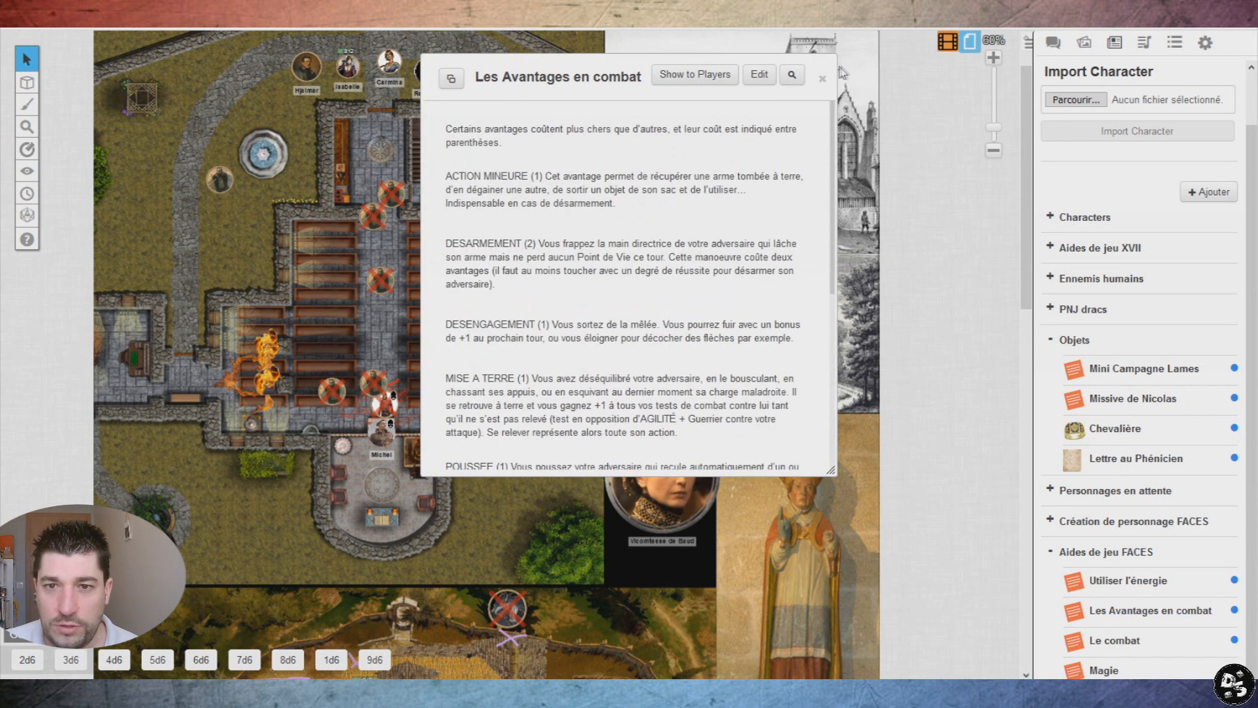
pyautogui.click(821, 79)
# - Read the Le combat handout to its end, view the Magie handout, and close both
pyautogui.click(1114, 640)
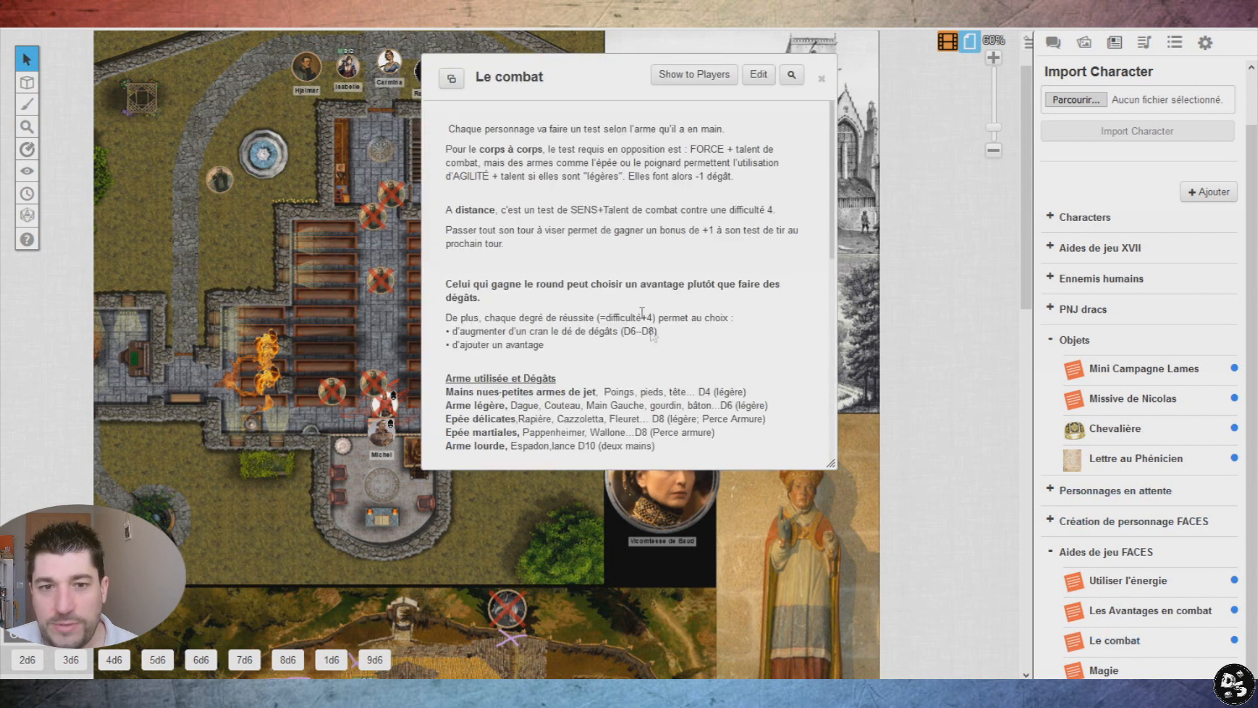
pyautogui.scroll(-4, 628, 143)
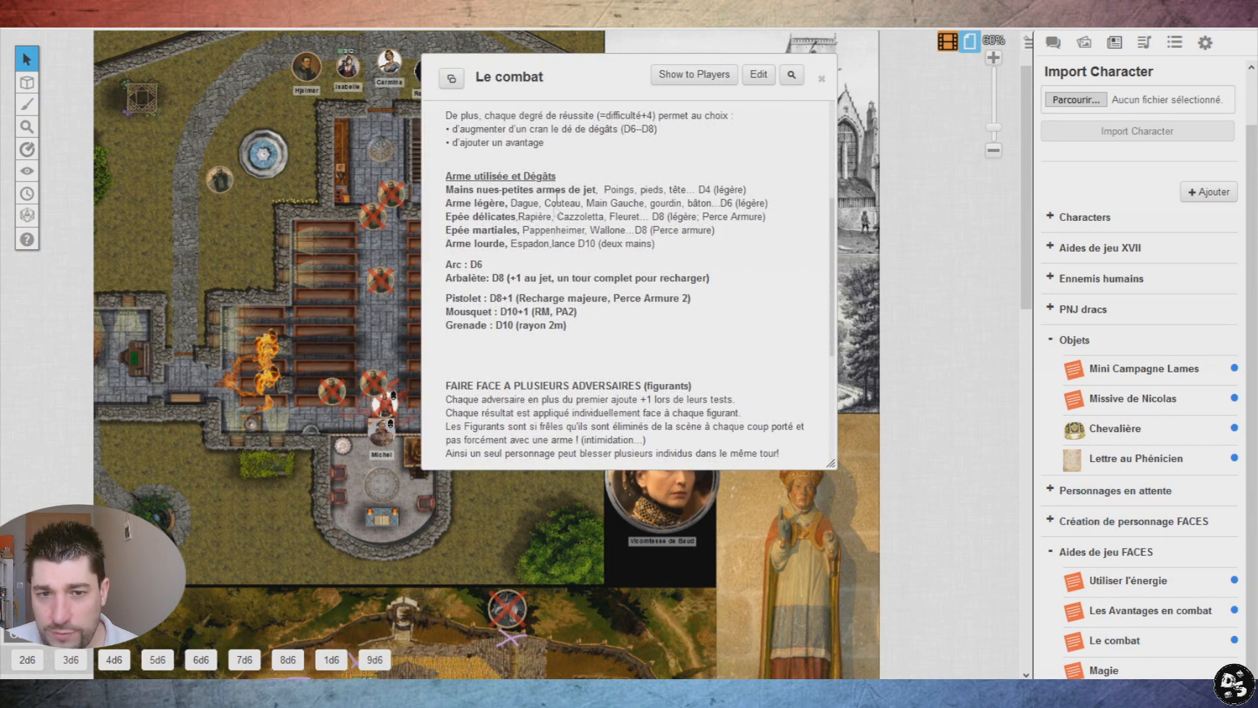
pyautogui.scroll(-4, 505, 220)
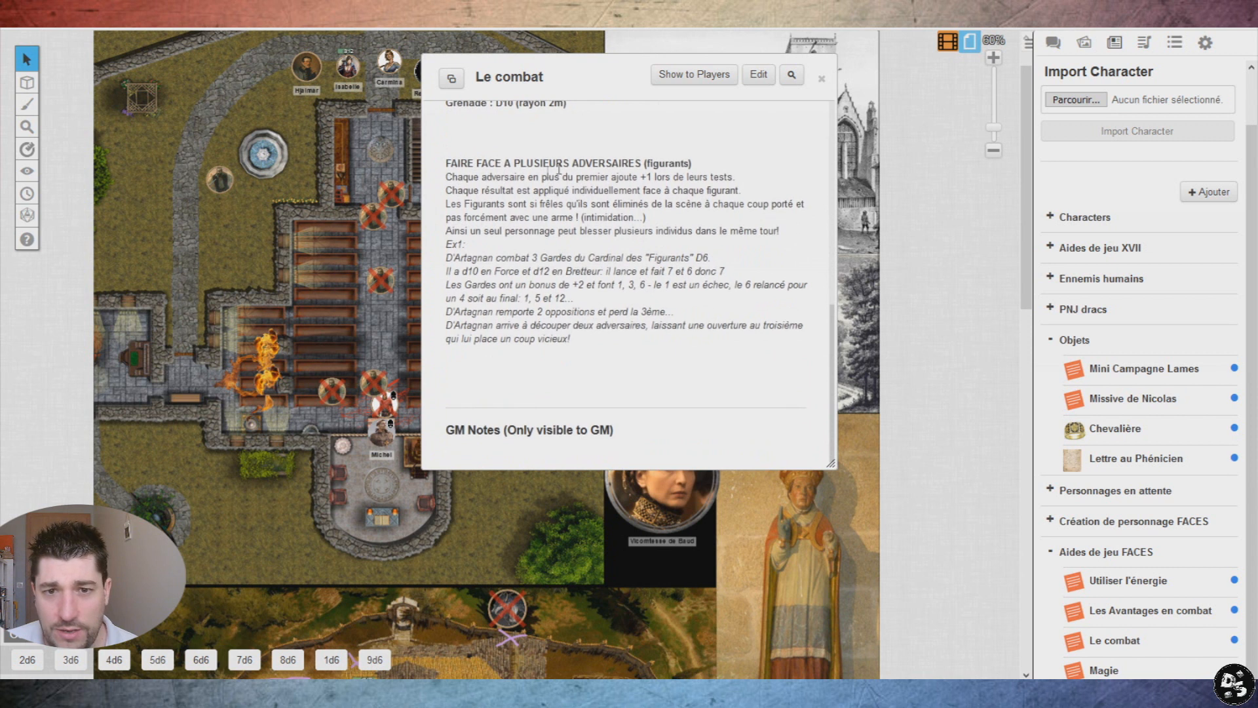
pyautogui.click(821, 78)
pyautogui.click(1104, 669)
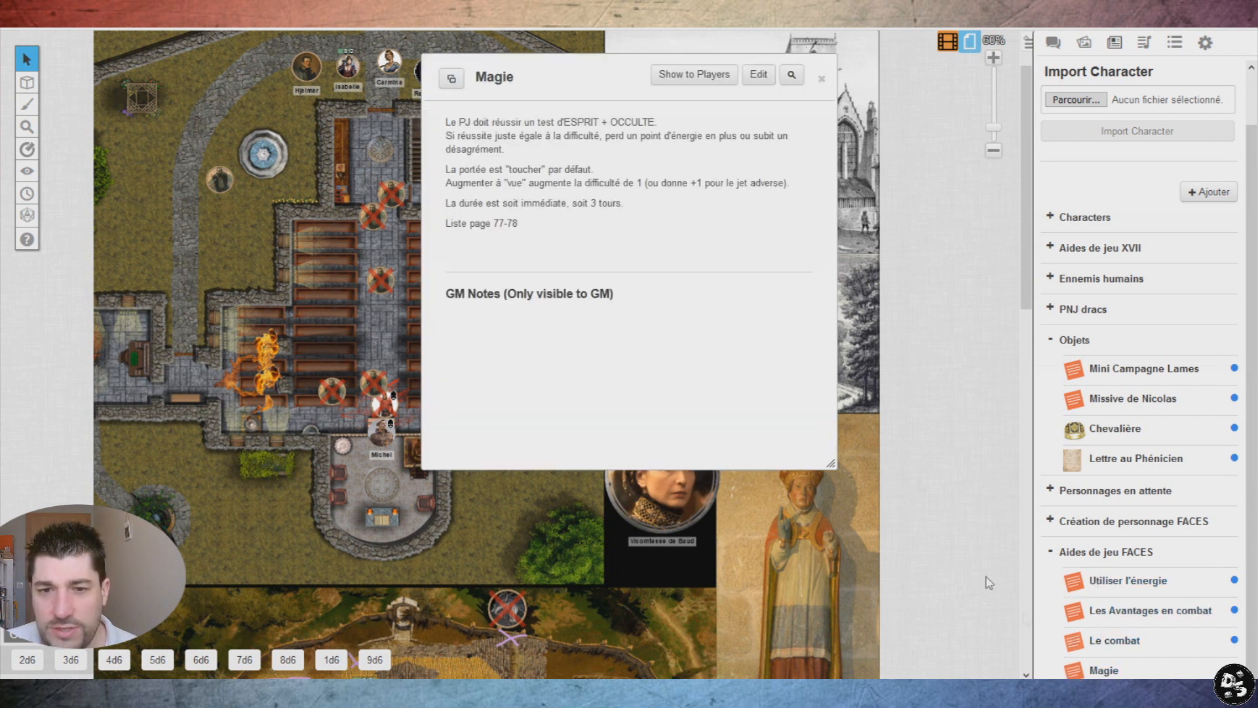
pyautogui.click(821, 79)
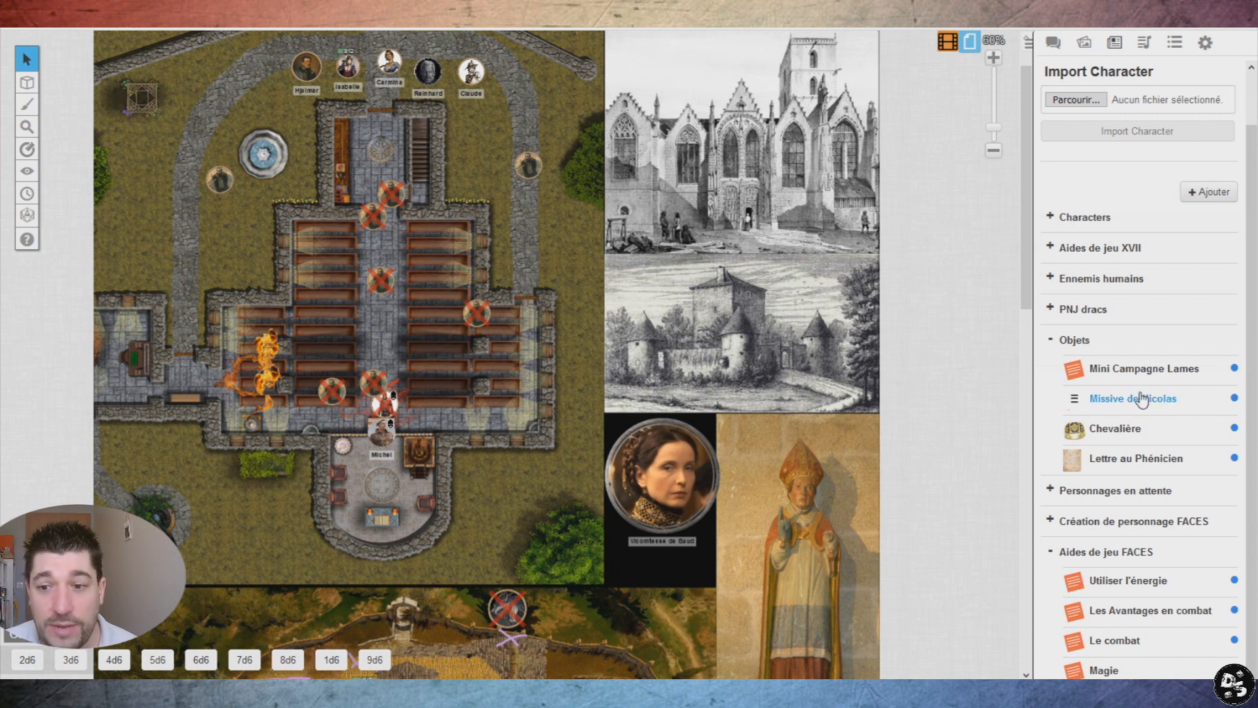
# - Expand the Création de personnage FACES folder, read the Les 14 profils handout to its end, and close it
pyautogui.click(1061, 522)
pyautogui.scroll(-2, 1106, 505)
pyautogui.click(1114, 490)
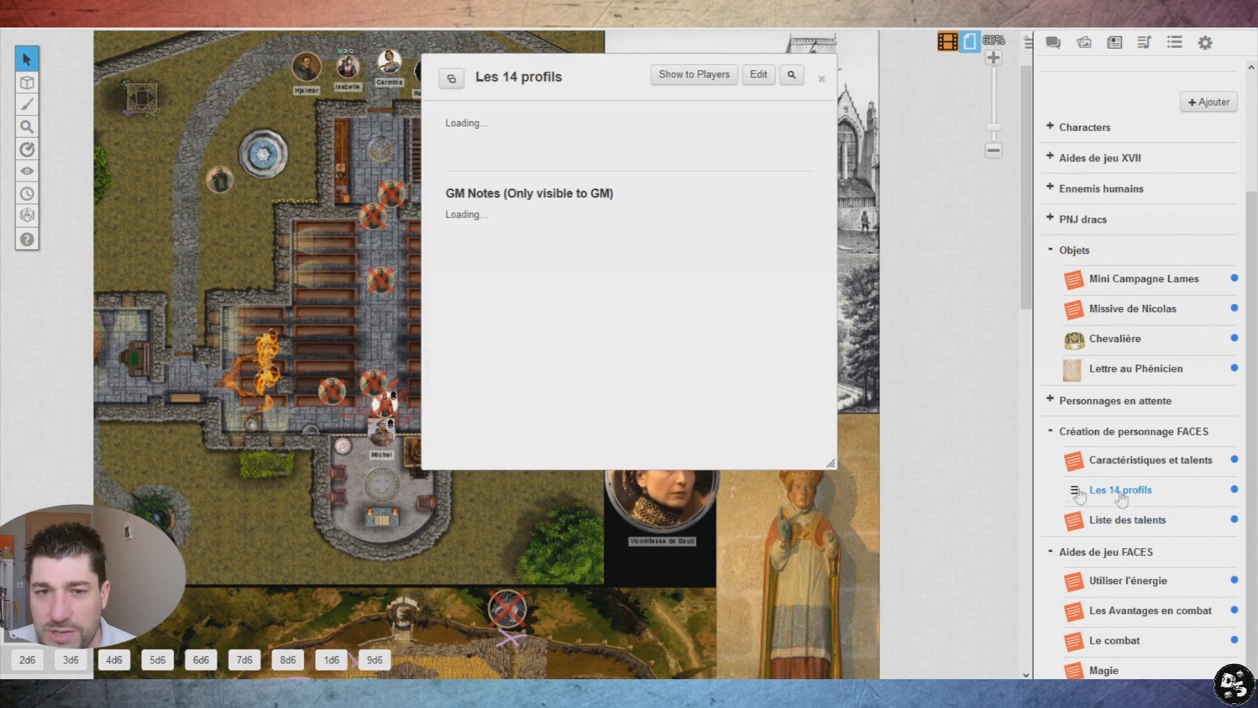
pyautogui.scroll(-15, 660, 230)
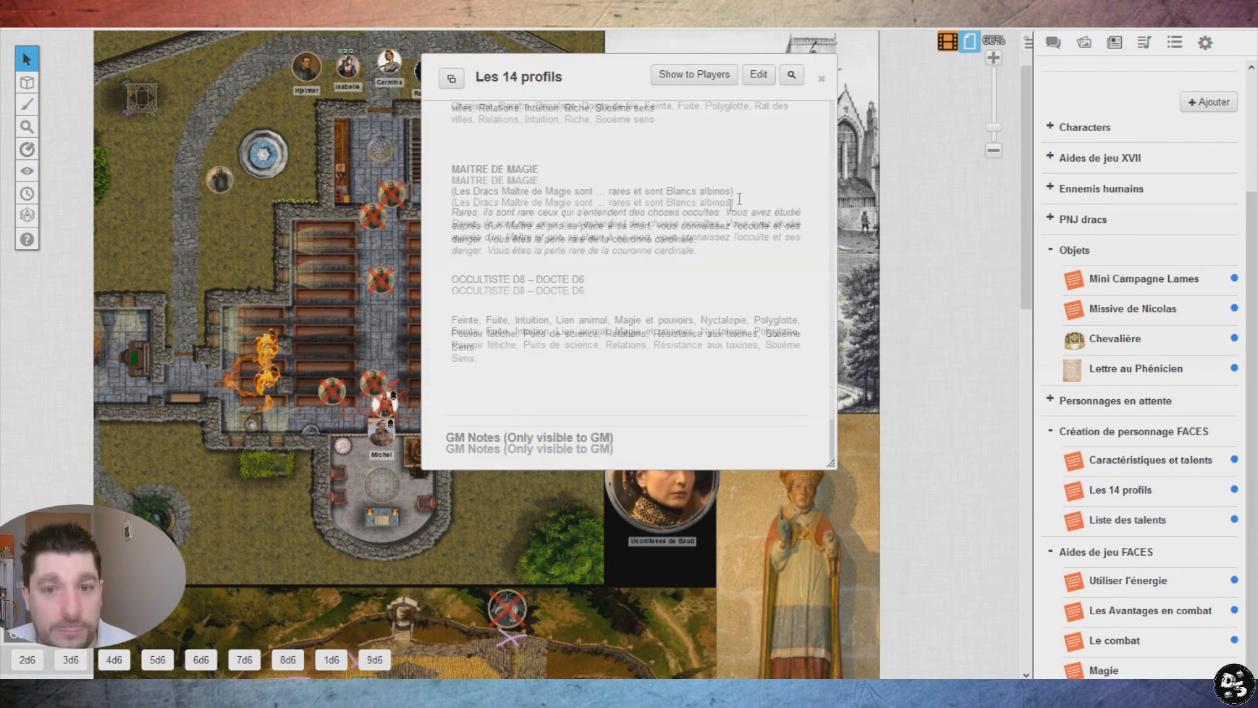
pyautogui.click(821, 79)
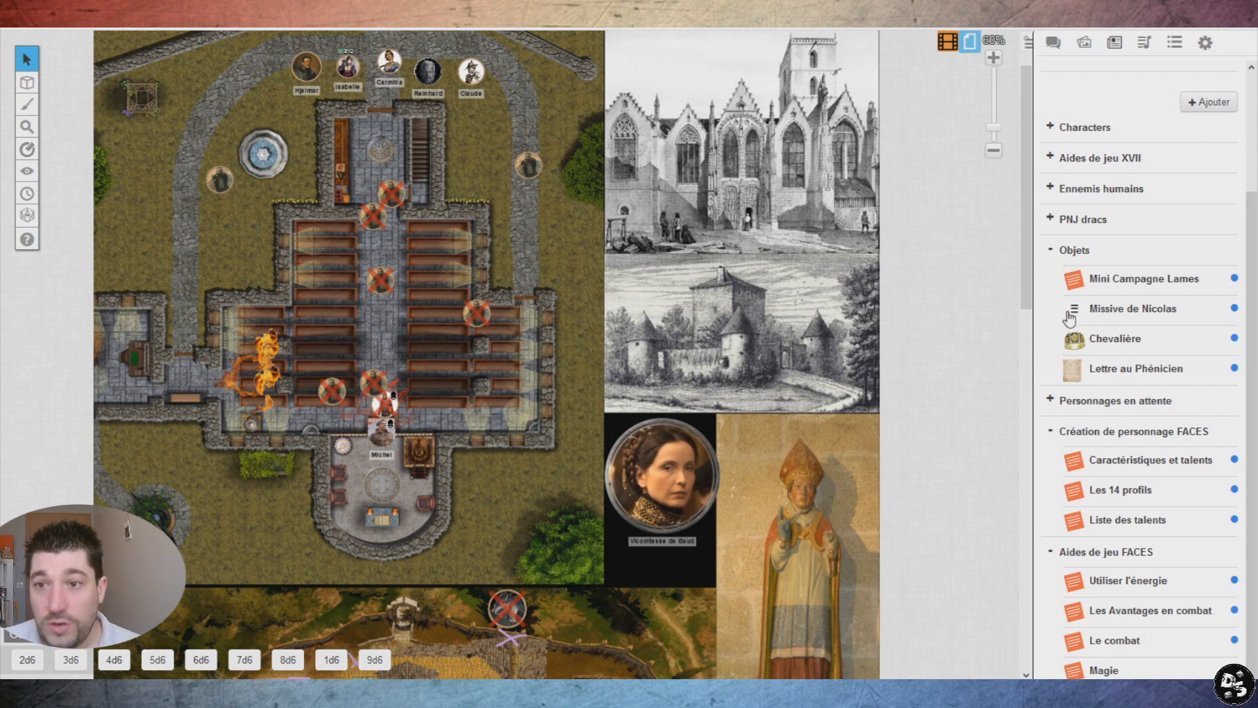
# - Look through the Characters folder and collapse it, and read the Caractéristiques et talents handout before closing it
pyautogui.scroll(3, 1069, 229)
pyautogui.click(1055, 273)
pyautogui.scroll(-2, 1113, 262)
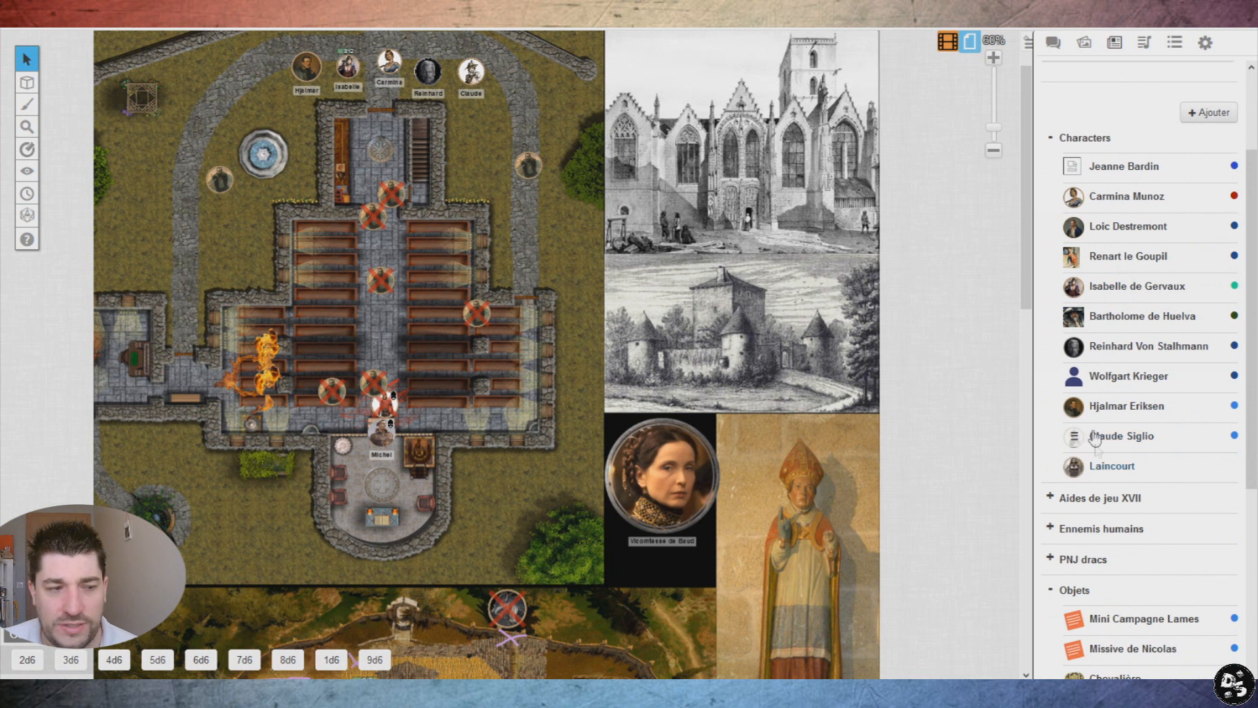
pyautogui.click(1052, 138)
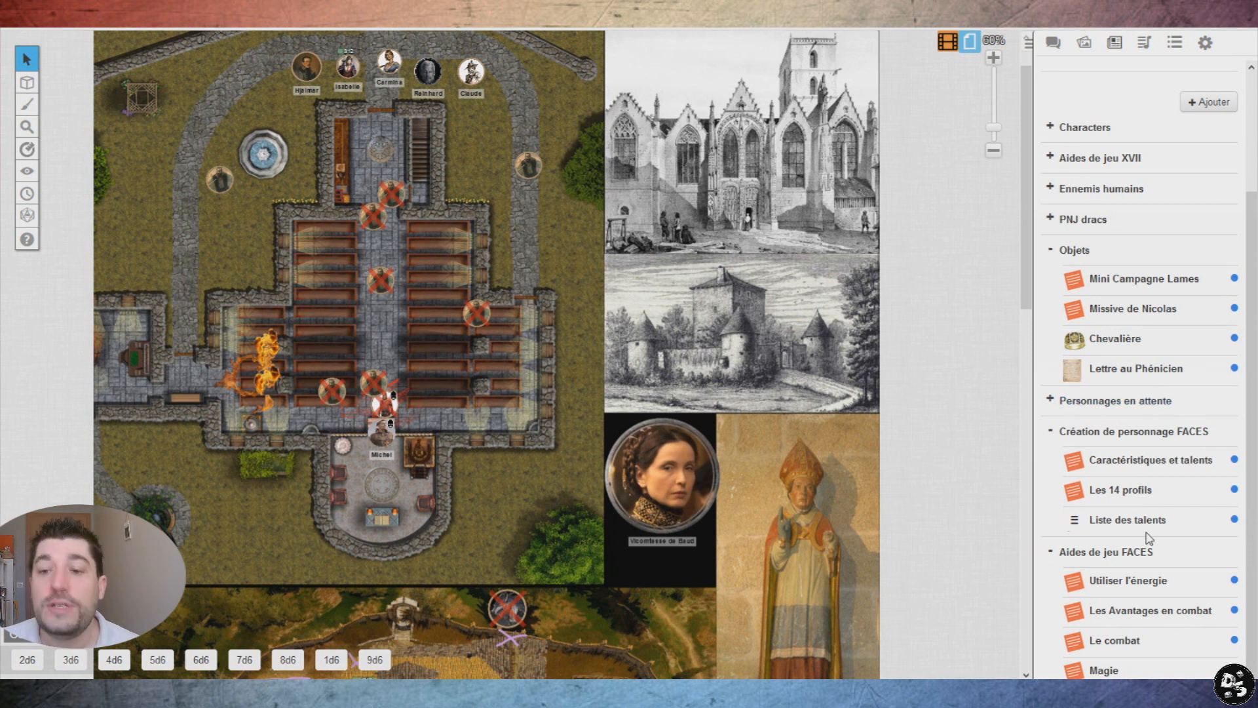
pyautogui.click(1140, 458)
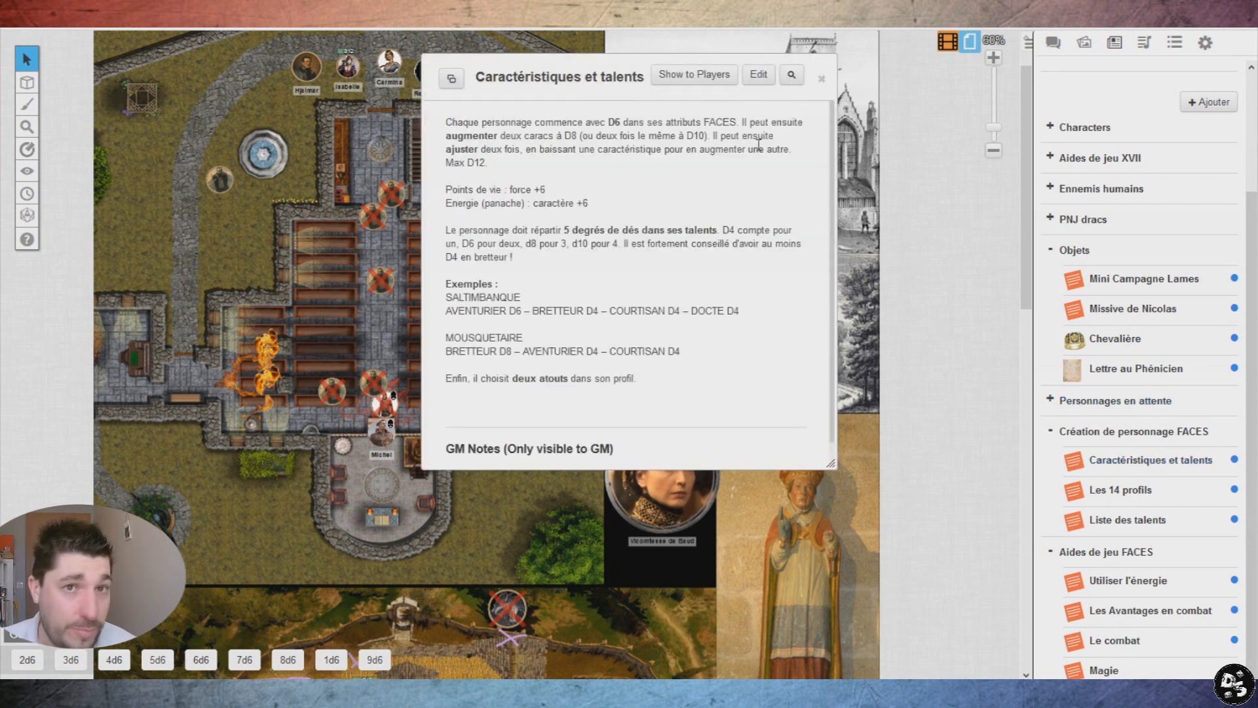
pyautogui.click(821, 79)
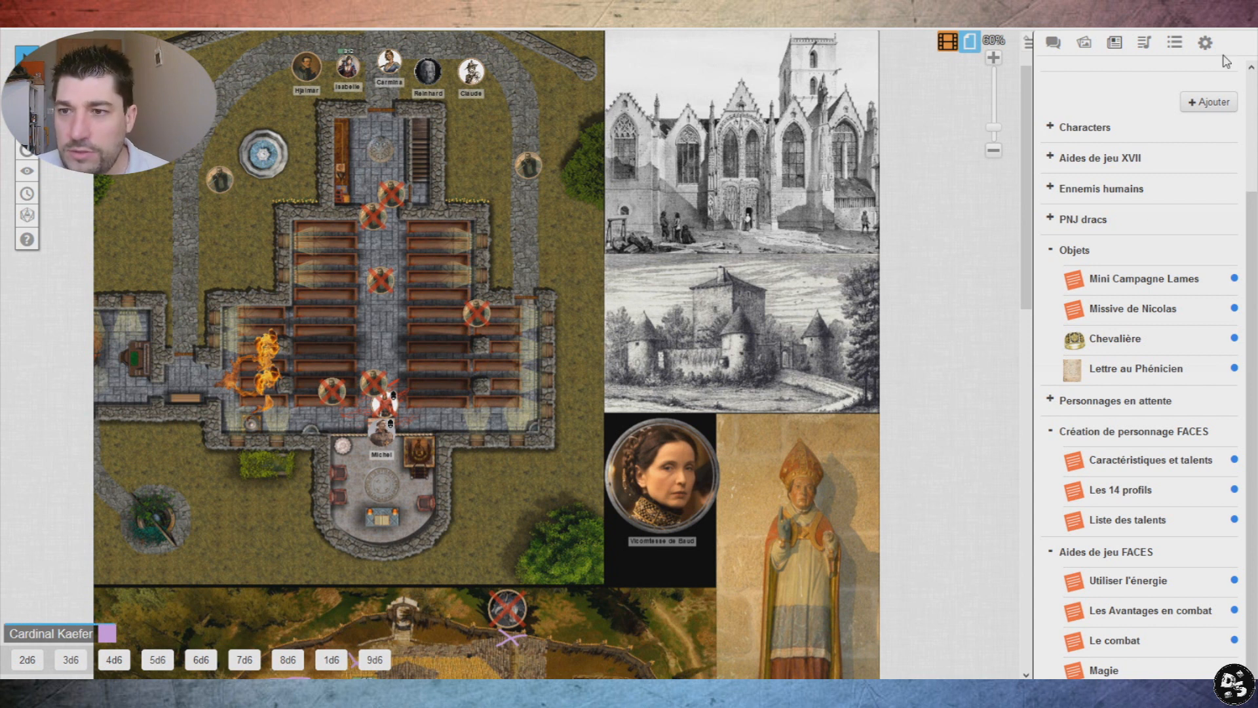
# - In the settings, try the Normale and Petite sizes for the player video/avatar and set the size to Grande
pyautogui.click(1205, 44)
pyautogui.scroll(-4, 1130, 221)
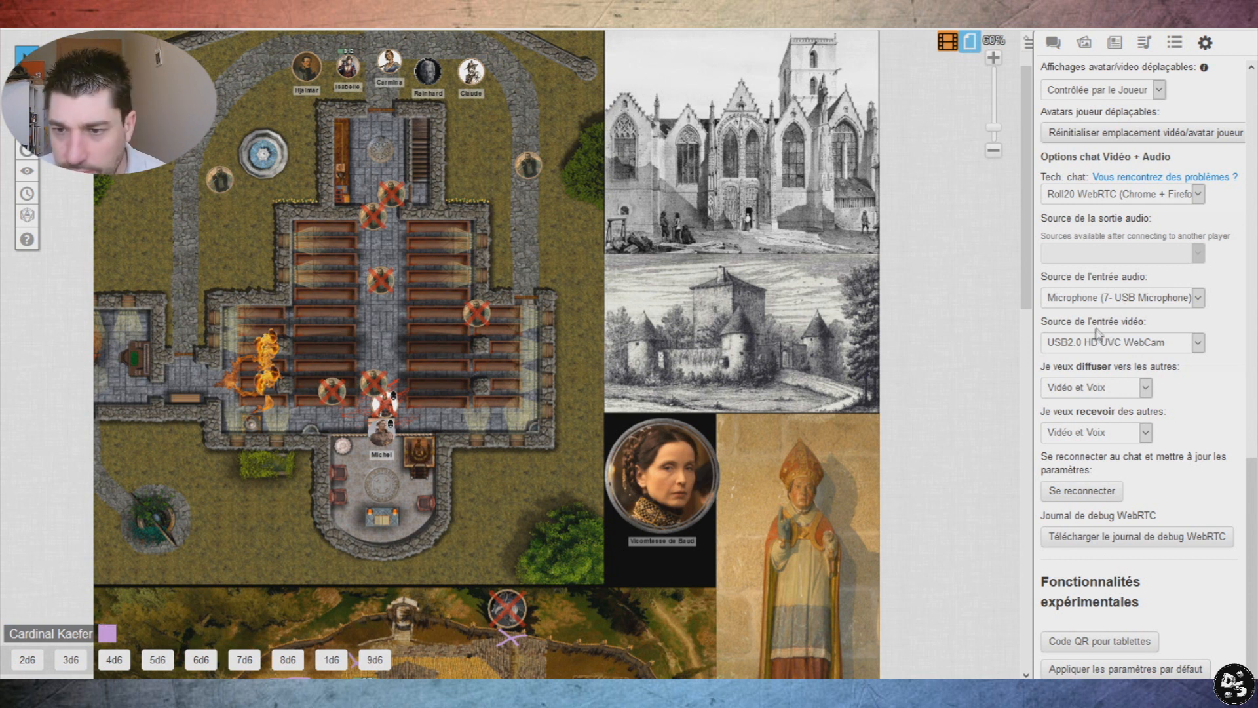
pyautogui.scroll(3, 1145, 431)
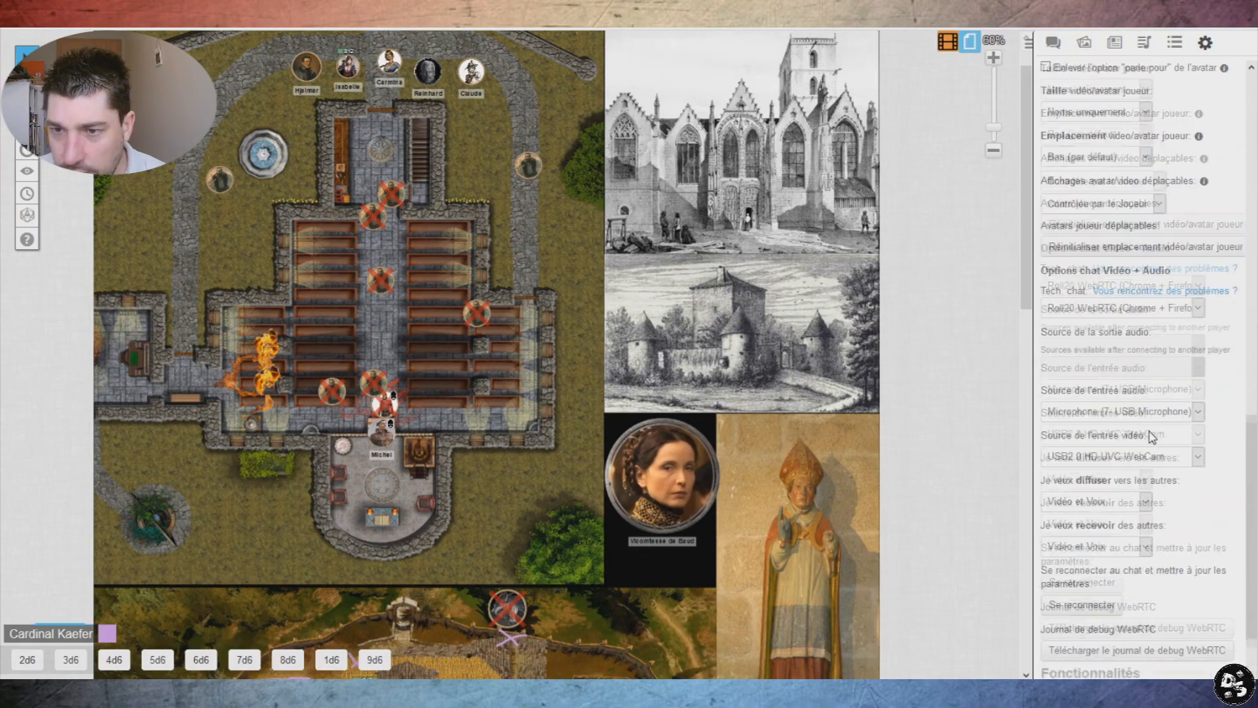
pyautogui.click(978, 336)
pyautogui.press('Up')
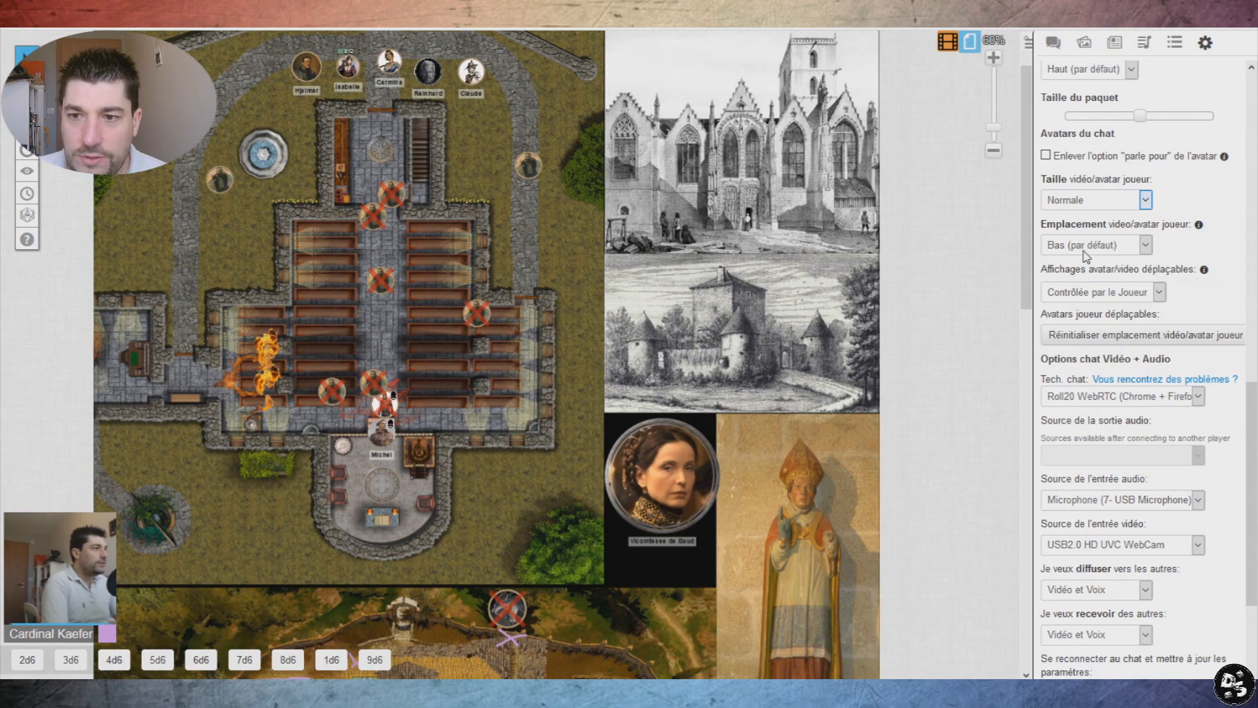
pyautogui.press('Down')
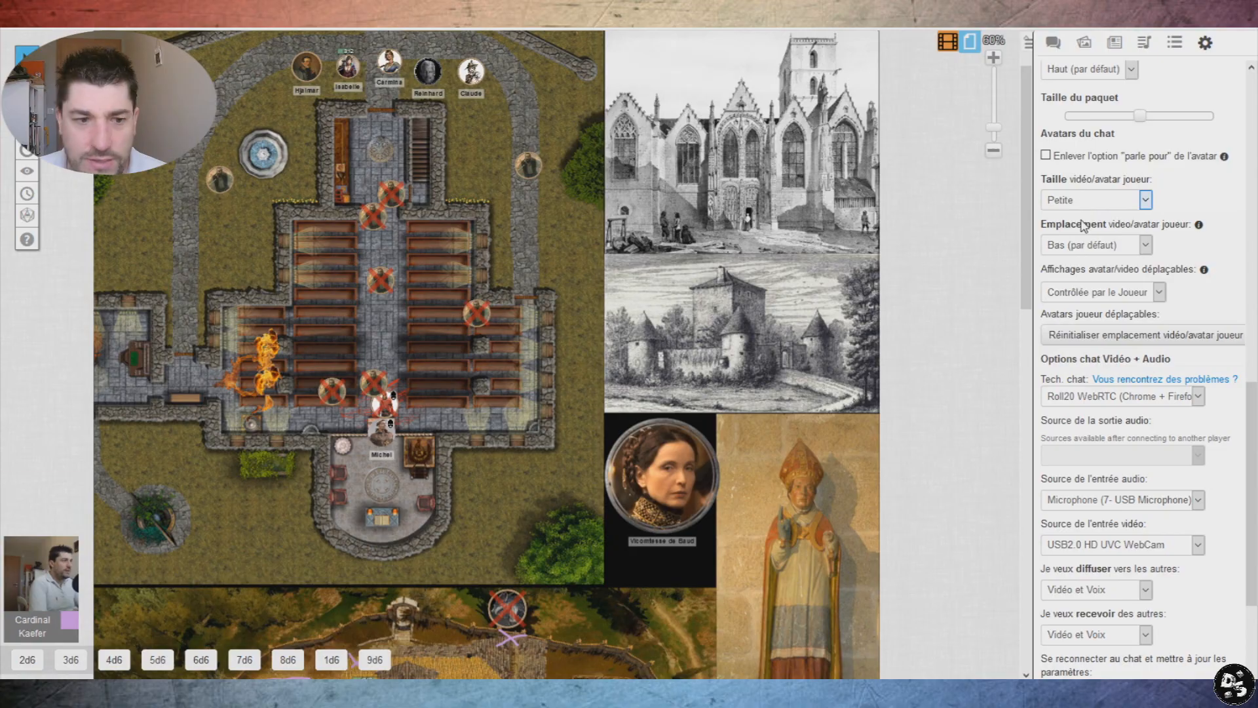
pyautogui.press('Down')
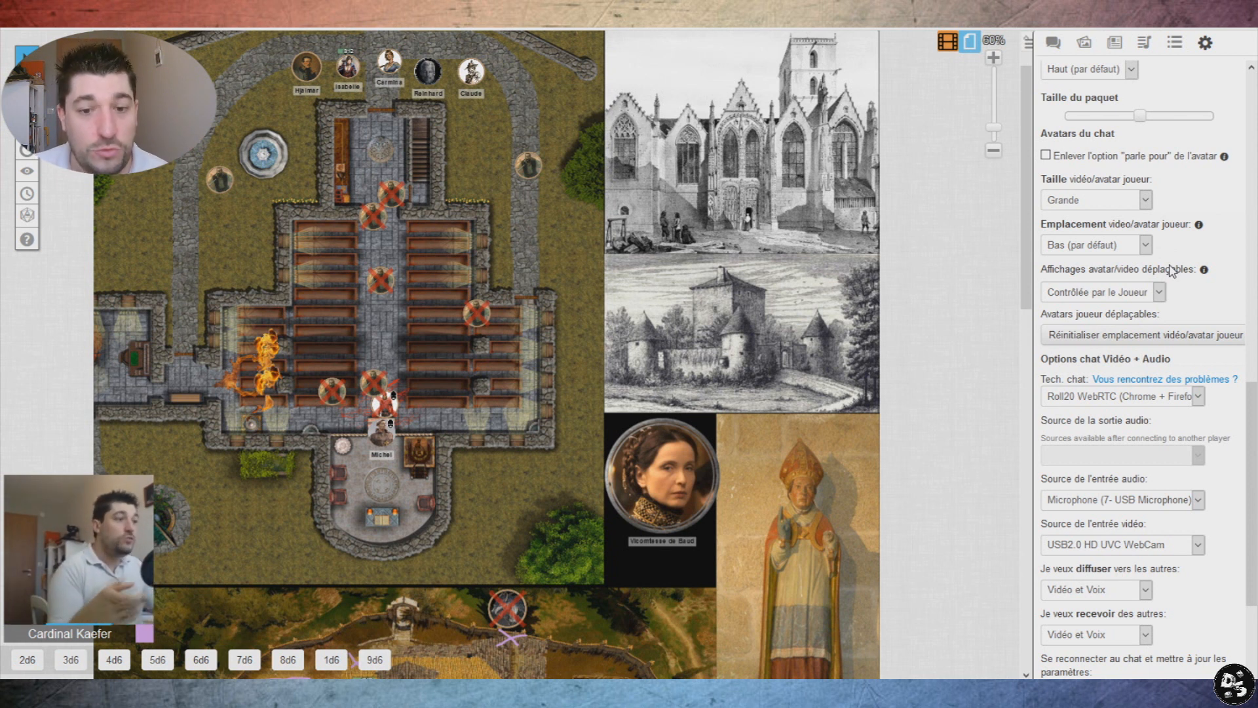
pyautogui.moveTo(68, 596)
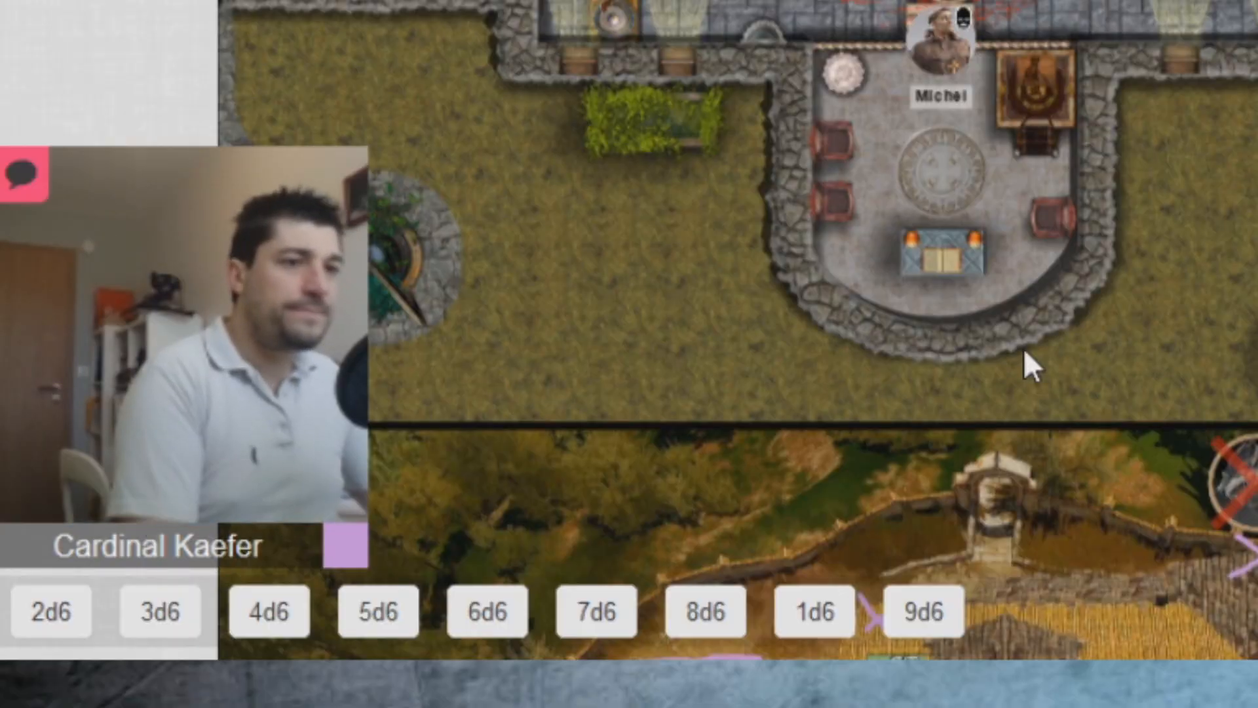
# - Review the video and audio chat options, checking the broadcast, receive and video input source choices while keeping Vidéo et Voix
pyautogui.moveTo(285, 155)
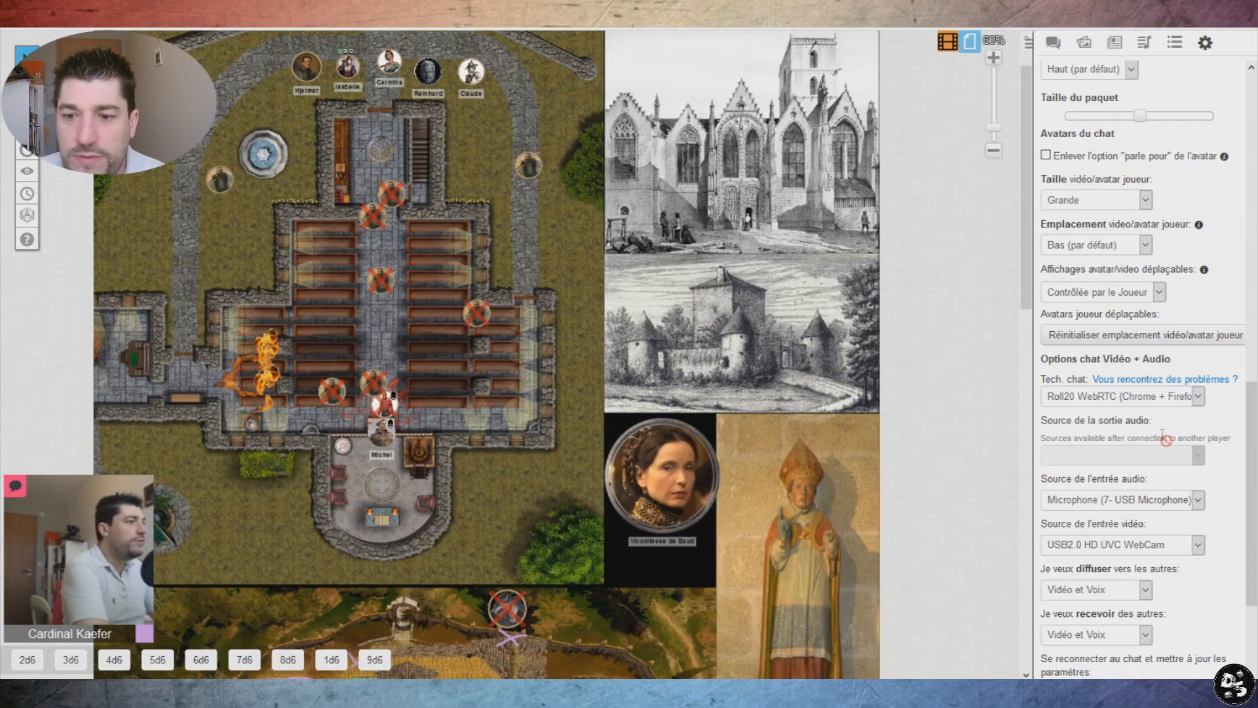
pyautogui.scroll(-3, 1191, 459)
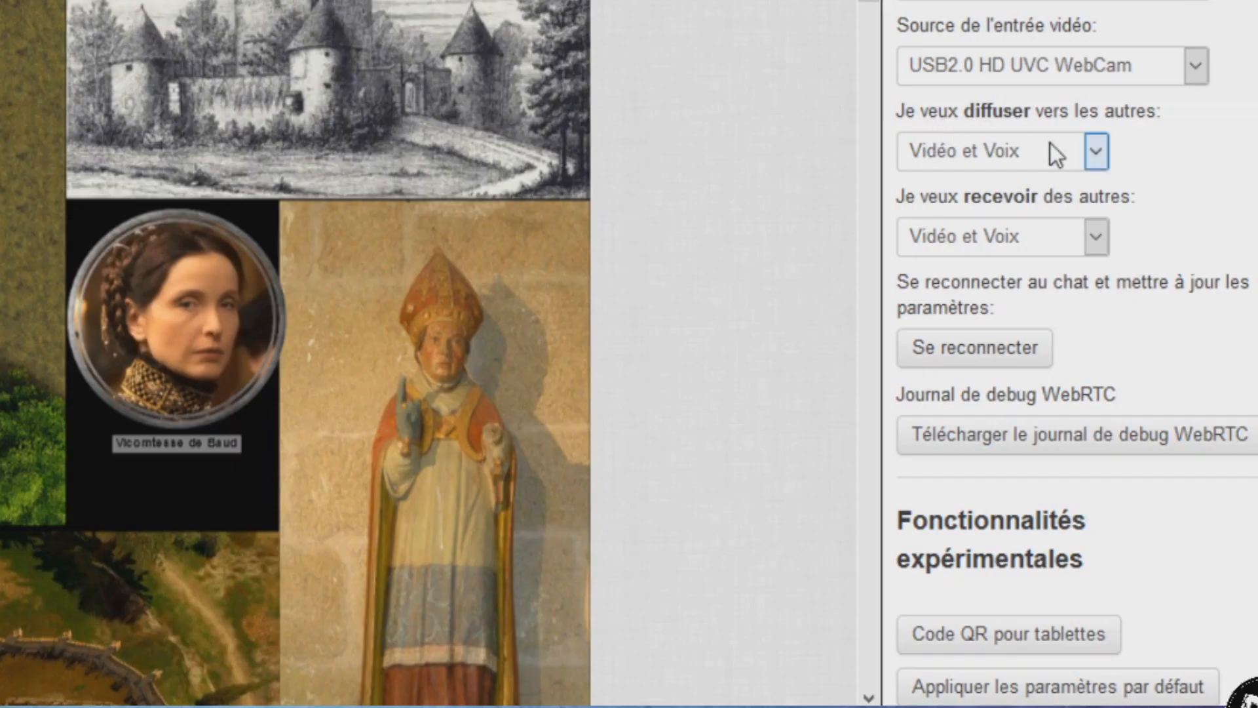
pyautogui.press('Down')
pyautogui.click(996, 357)
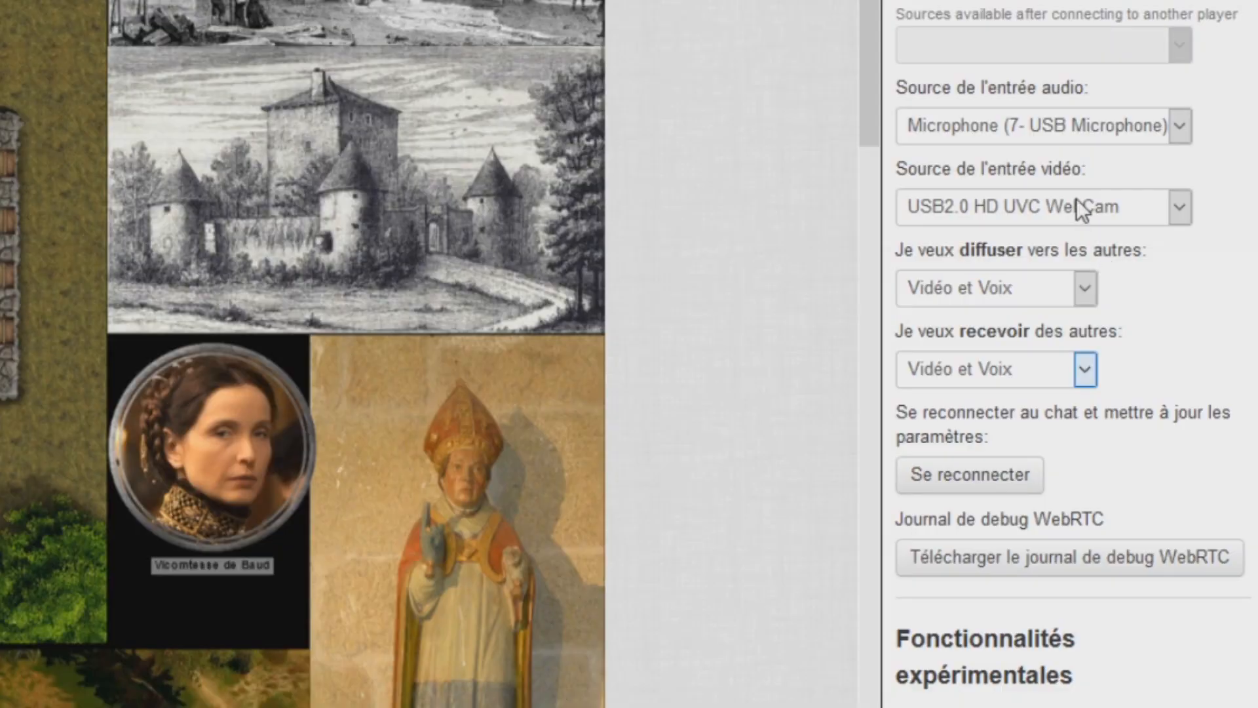
pyautogui.click(1075, 198)
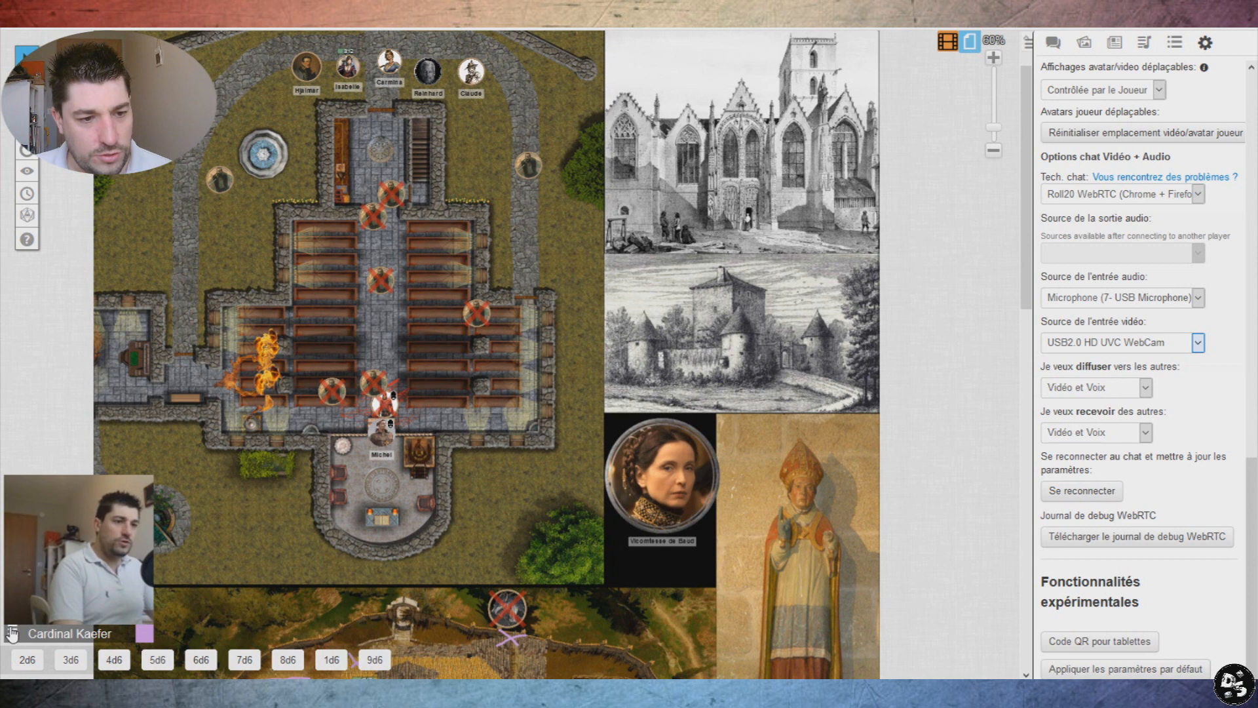
# - Move the floating player video away from the dice macros to the blank margin beside the church and castle illustrations
pyautogui.click(12, 633)
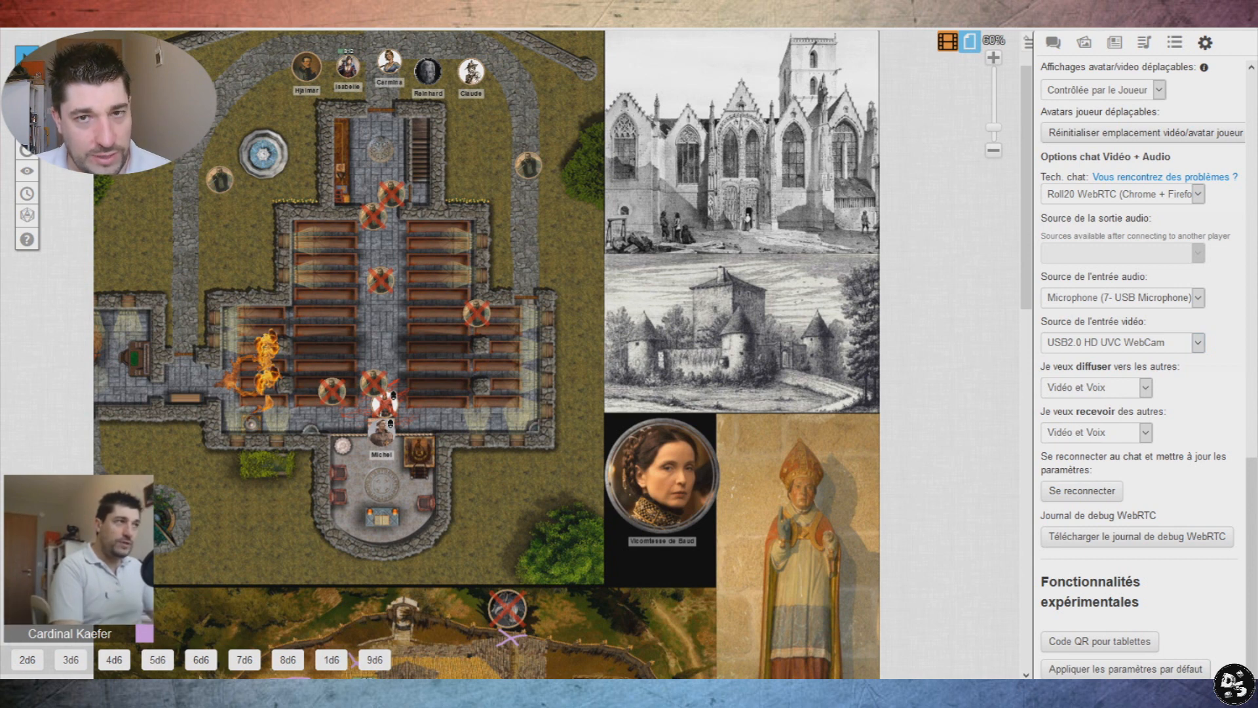
pyautogui.moveTo(61, 623)
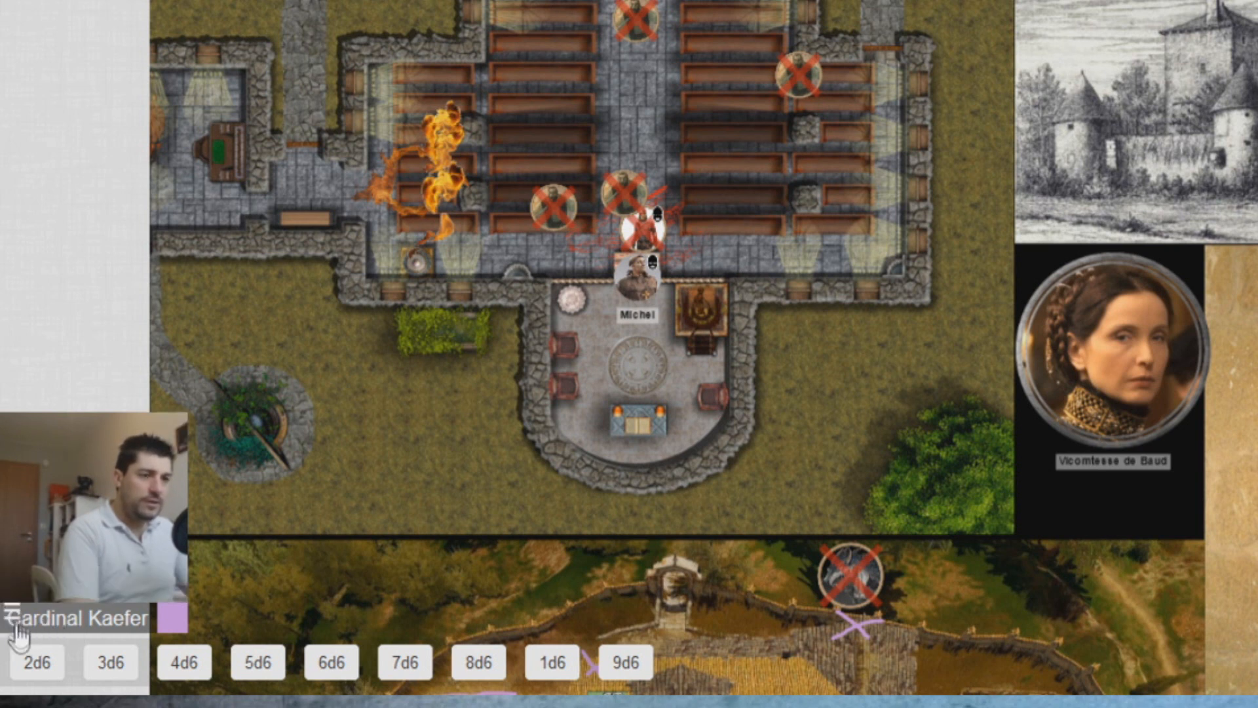
pyautogui.moveTo(18, 627); pyautogui.dragTo(1257, 0)
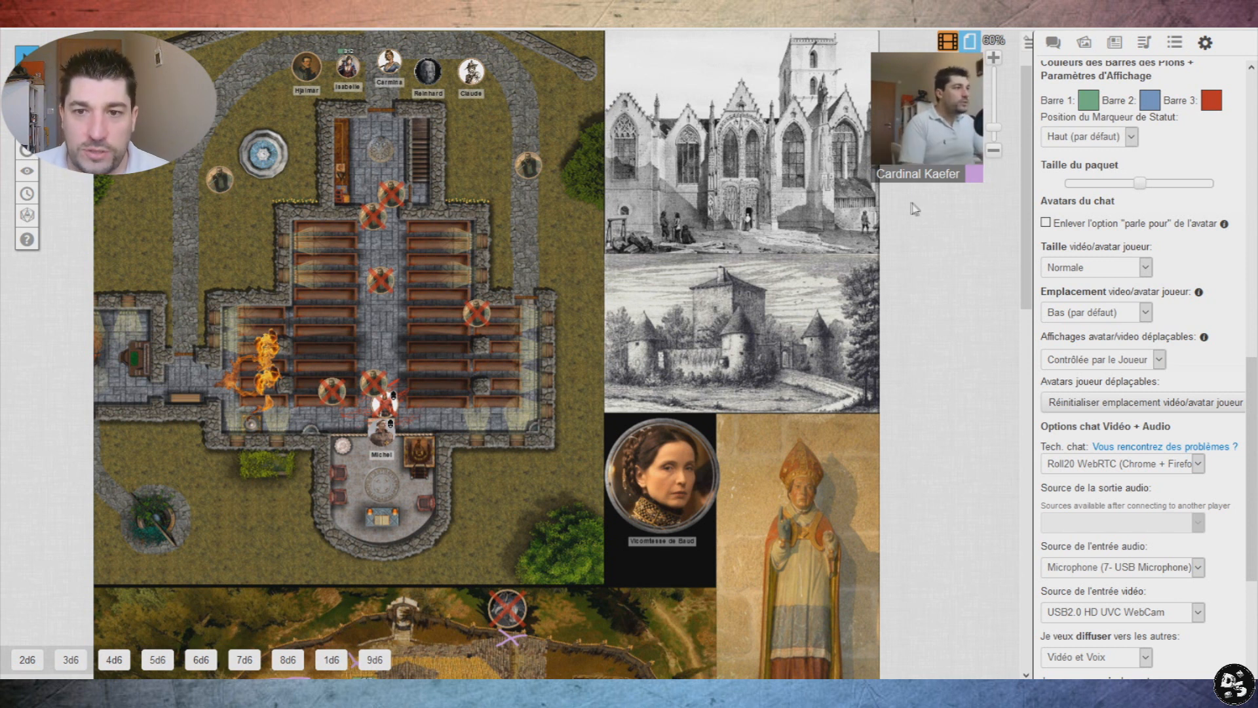
pyautogui.moveTo(878, 178); pyautogui.dragTo(907, 248)
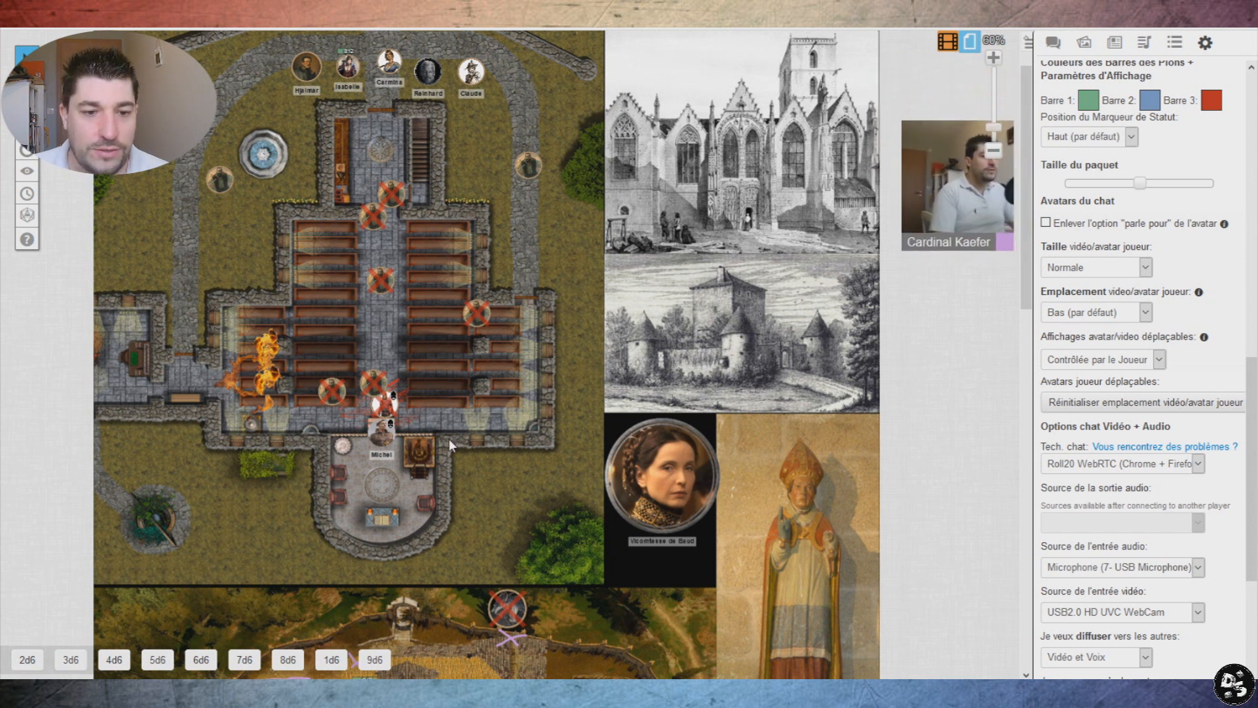
pyautogui.scroll(-5, 450, 448)
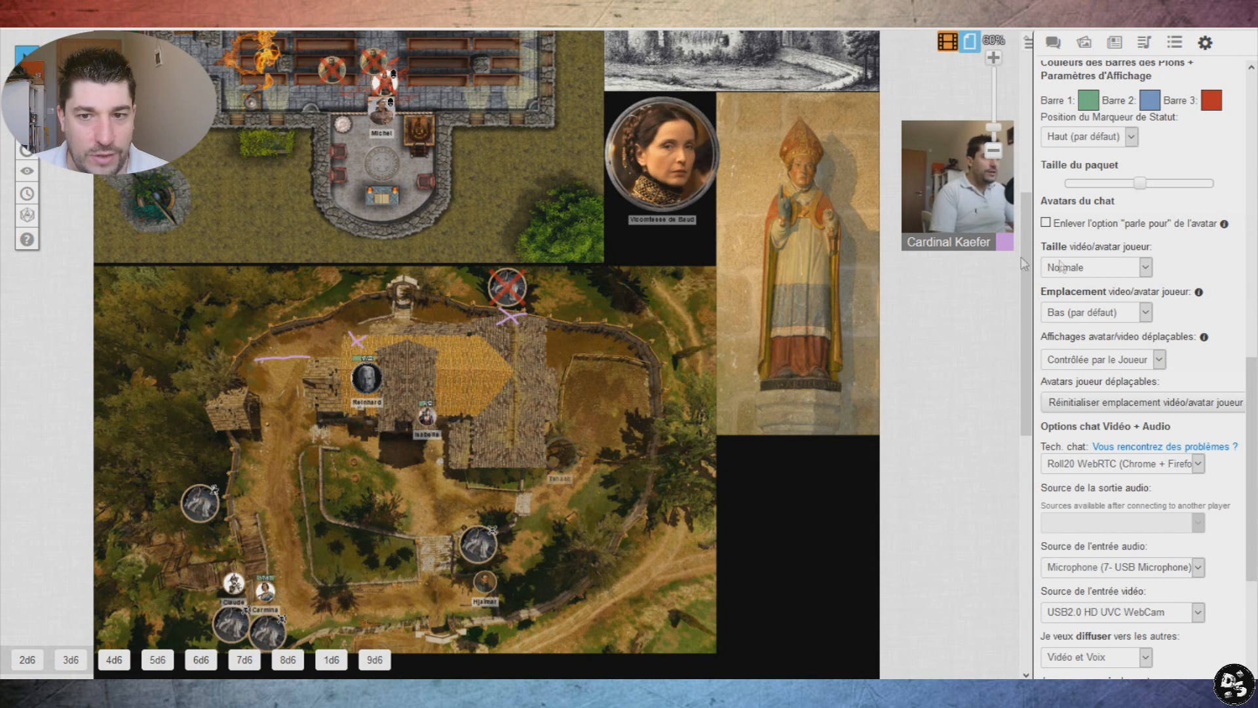
pyautogui.moveTo(382, 583); pyautogui.dragTo(909, 286)
pyautogui.moveTo(927, 167)
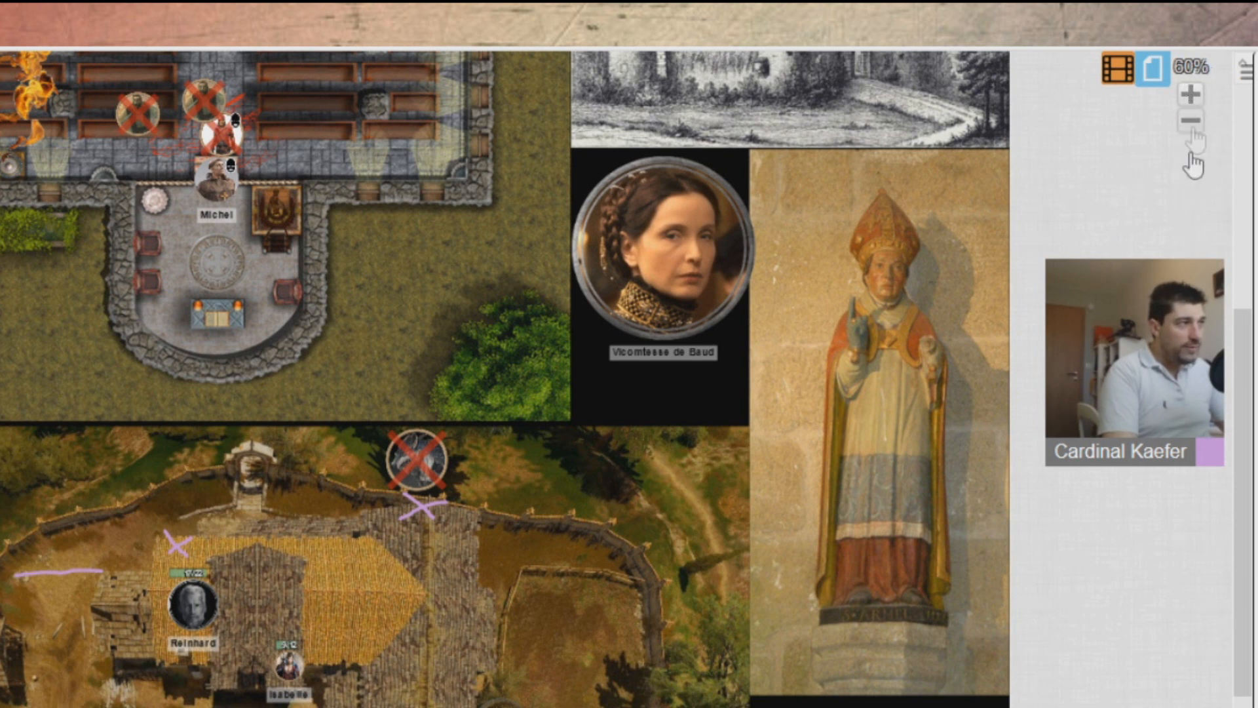
pyautogui.moveTo(1070, 458); pyautogui.dragTo(1059, 352)
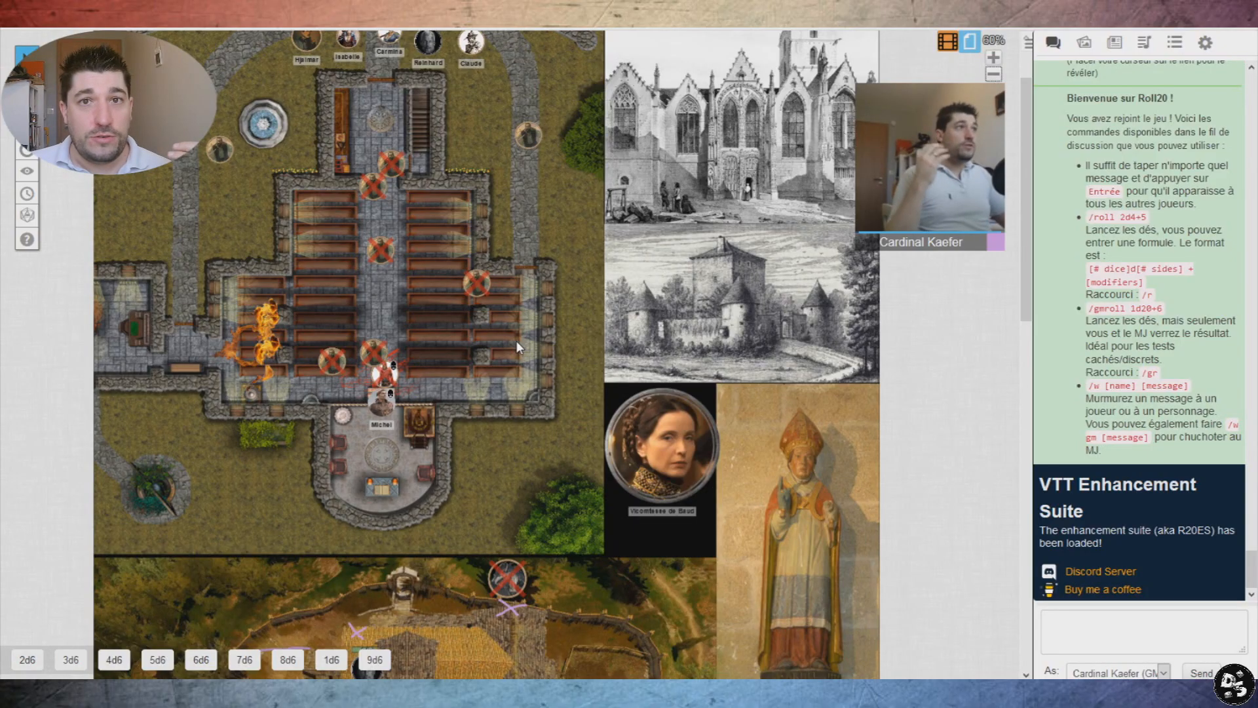
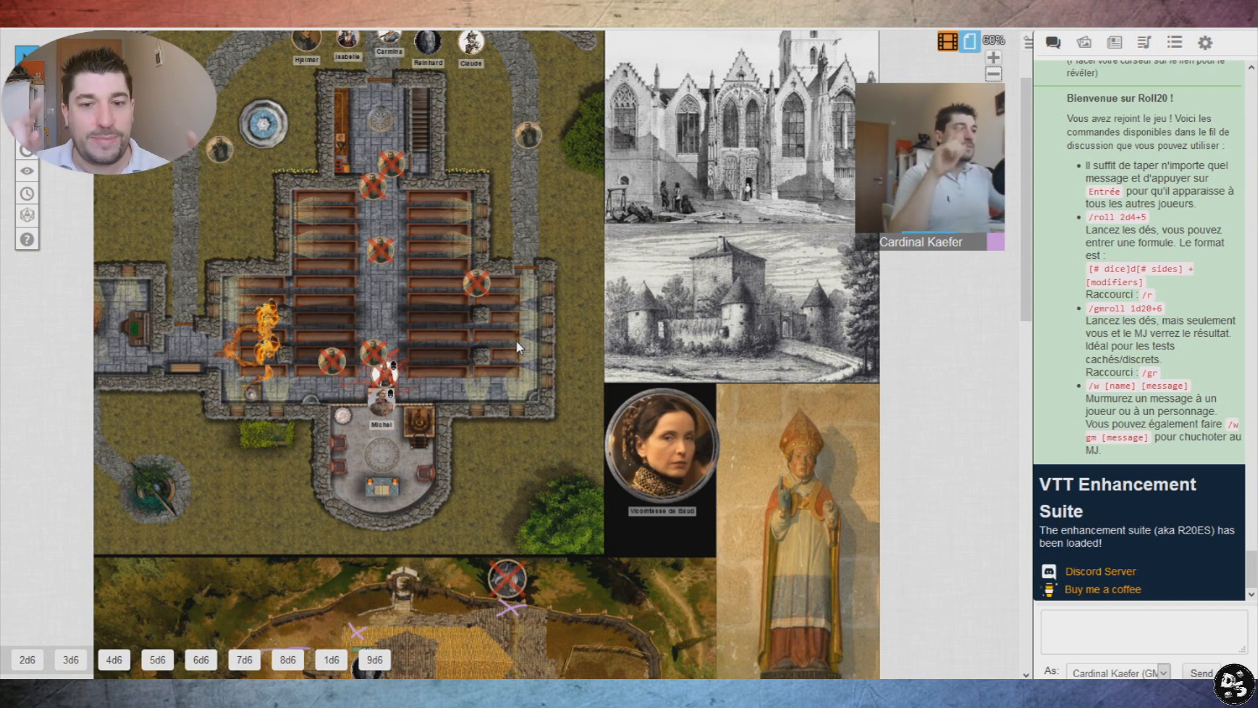
# - Switch to the Naruto rulebook PDF and read the Techniques ou Jutsu section of the ninja creation chapter
pyautogui.hotkey('alt', 'Tab')
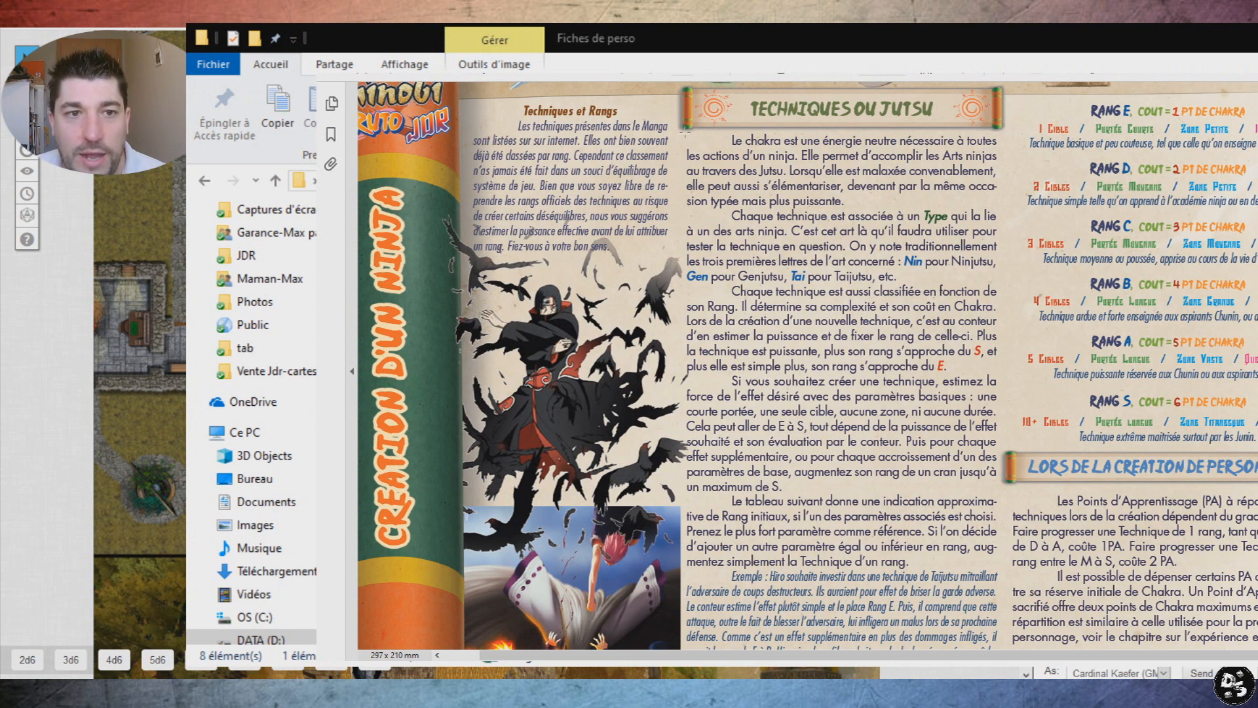
pyautogui.scroll(-1, 692, 149)
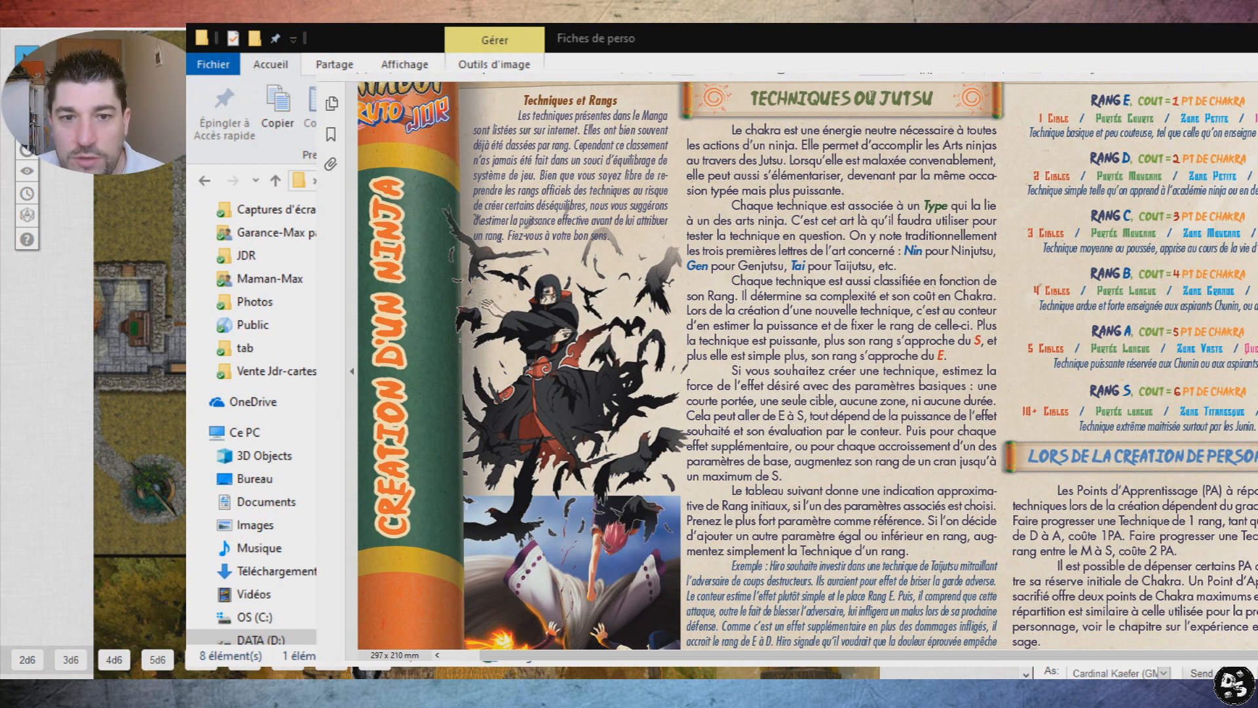